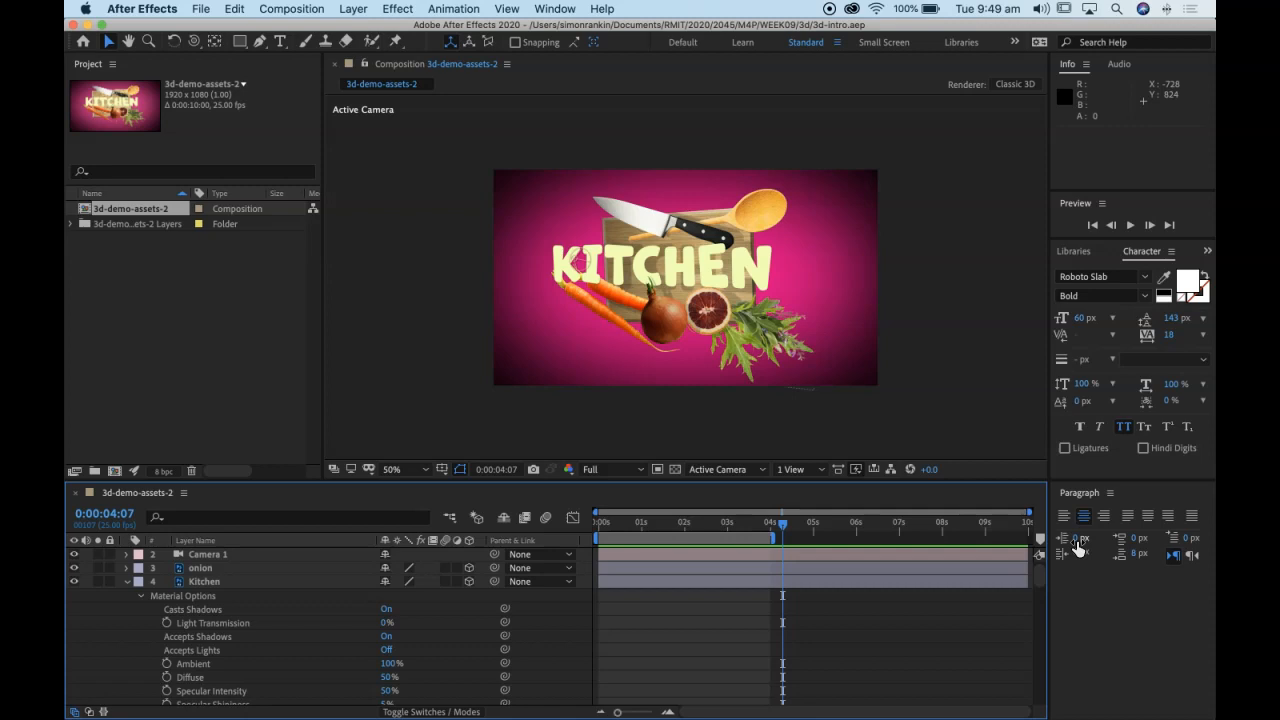
Step: Play the finished kitchen animation as a preview and stop it
key(space)
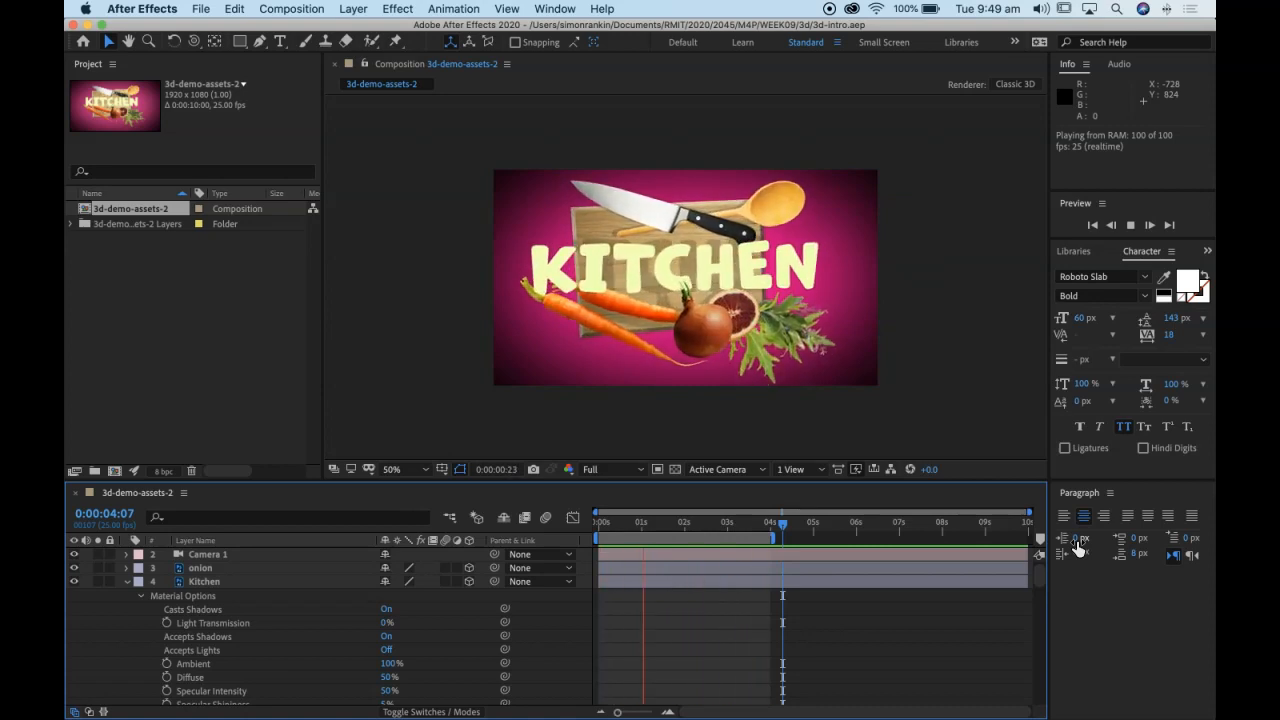
key(space)
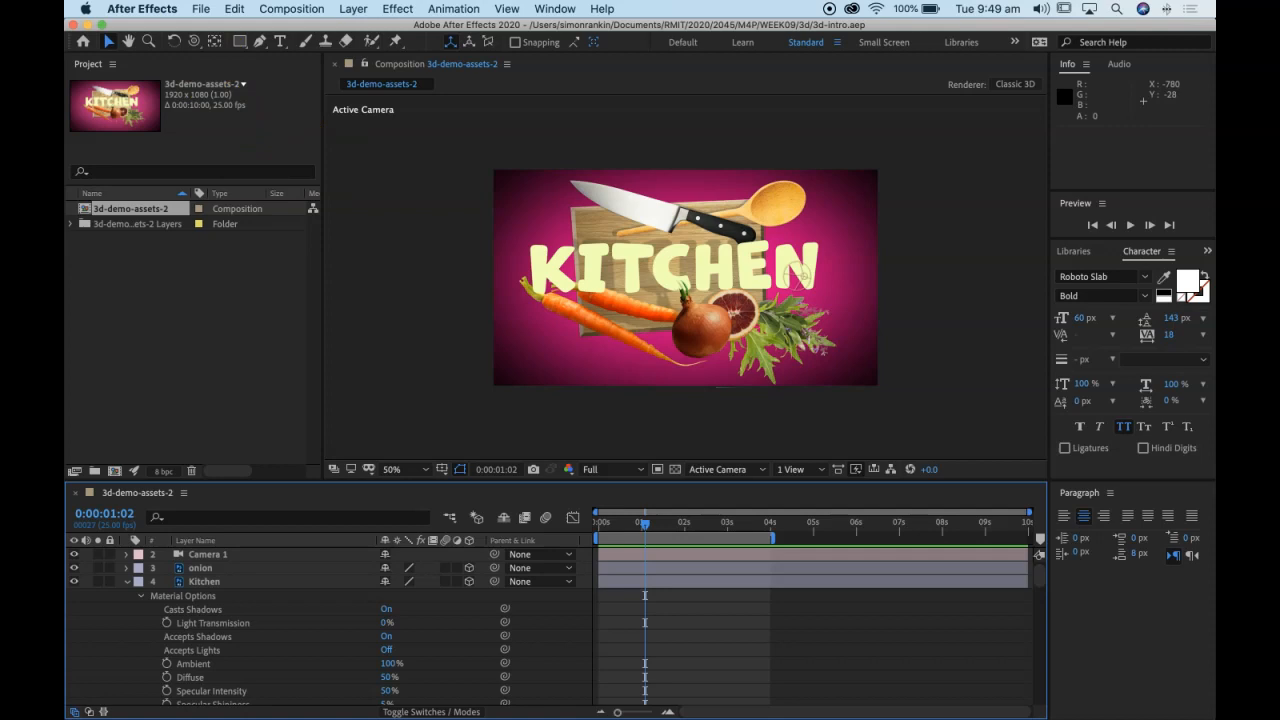
Step: Start a new, empty project in place of the finished kitchen project
click(199, 9)
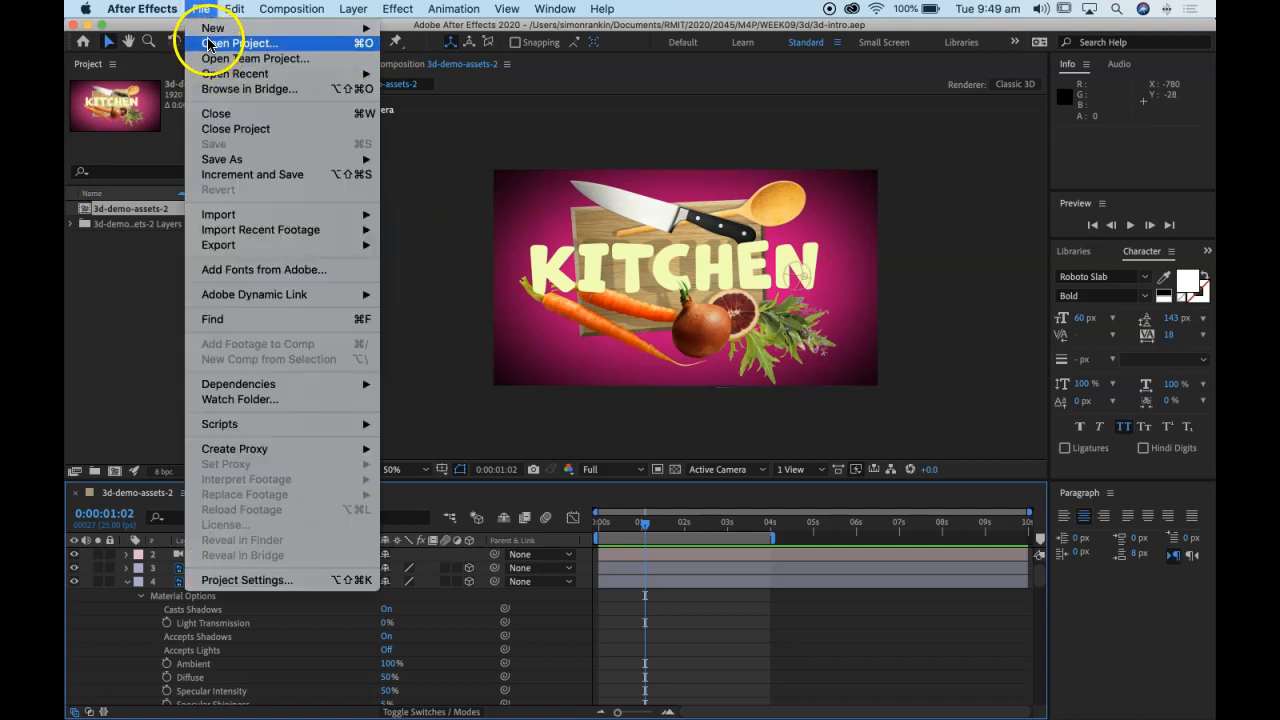
mouse_move(212, 29)
click(490, 30)
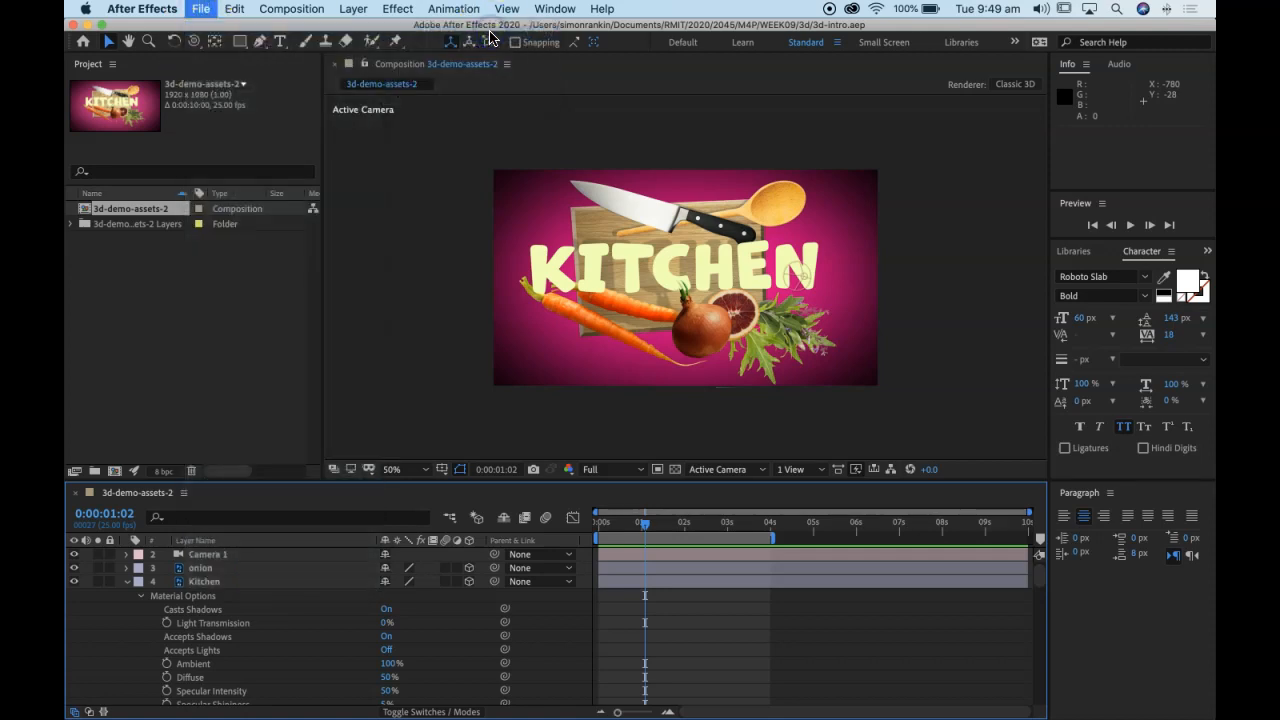
Step: Import 3d-demo-assets.psd from the Desktop as Composition - Retain Layer Sizes with editable layer styles
click(206, 10)
click(205, 214)
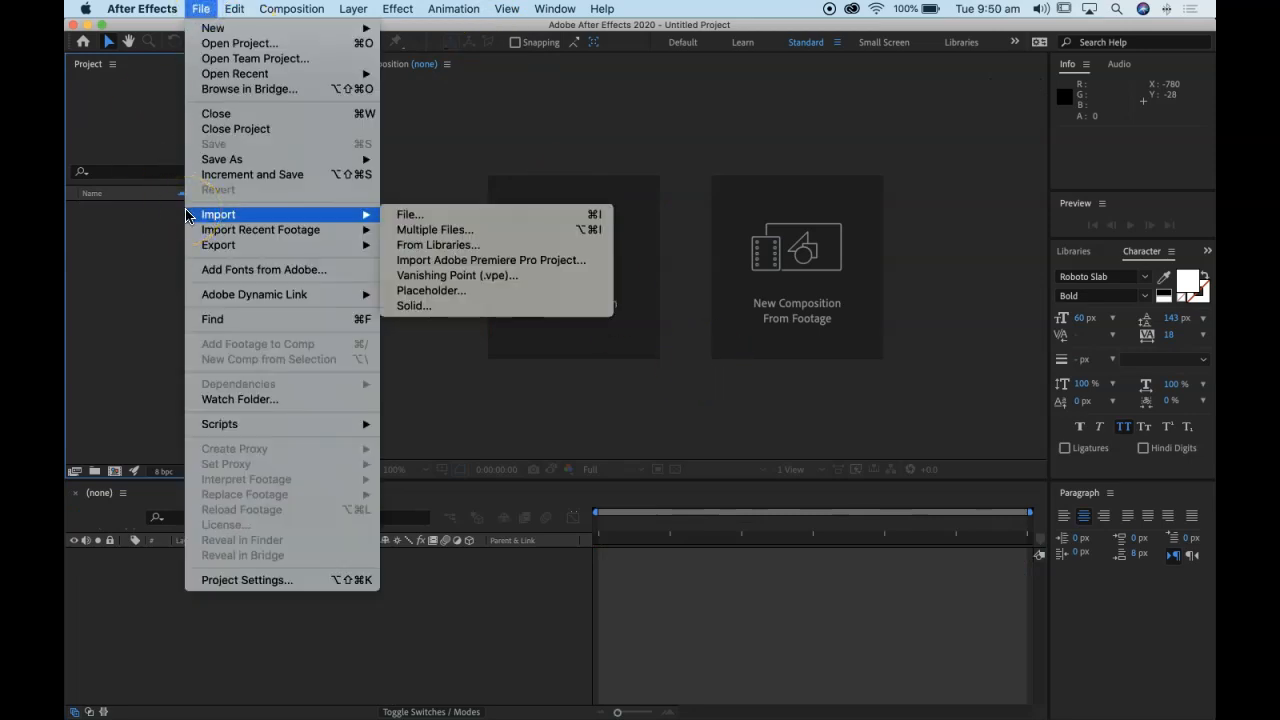
click(466, 214)
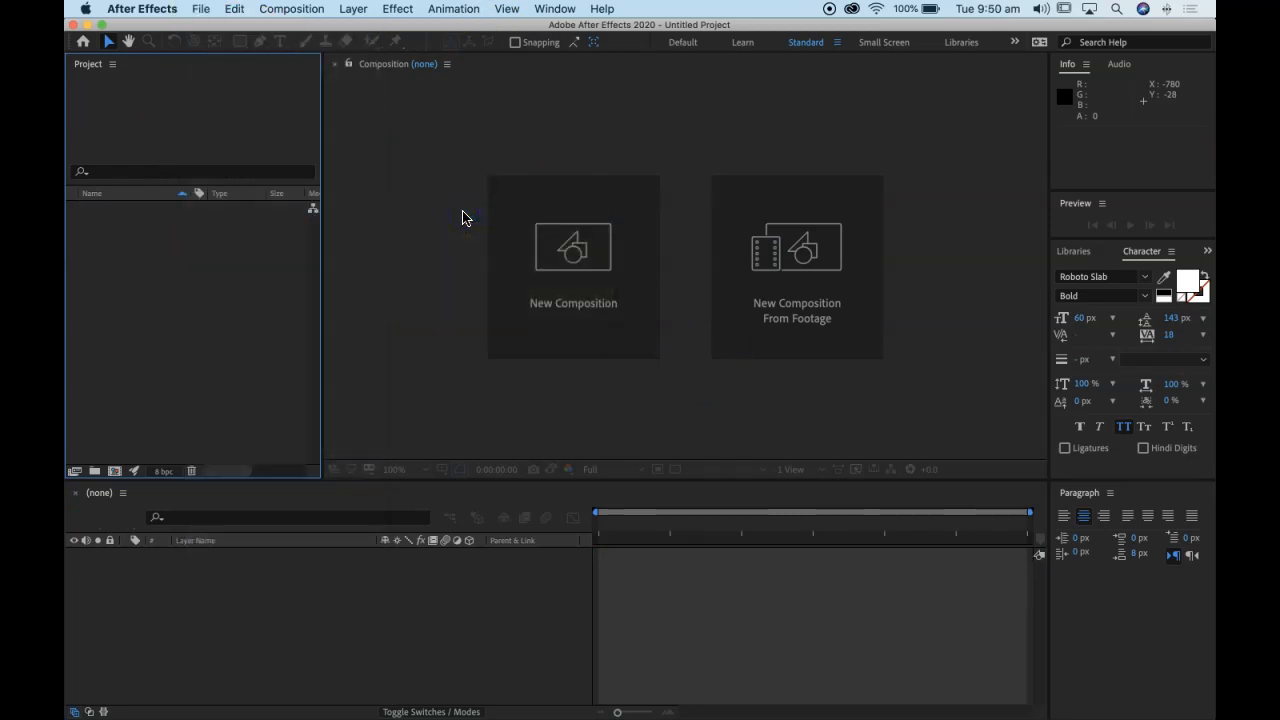
scroll(246, 253, down, 3)
scroll(246, 253, up, 3)
click(248, 231)
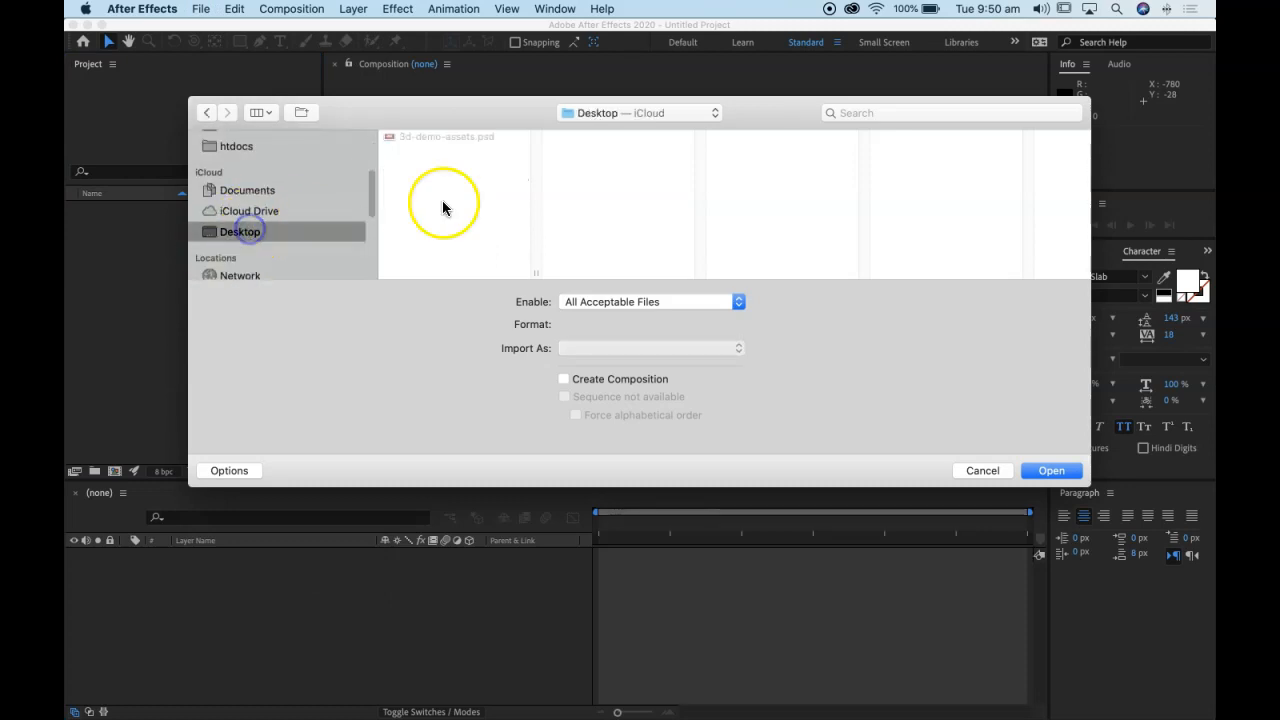
click(455, 137)
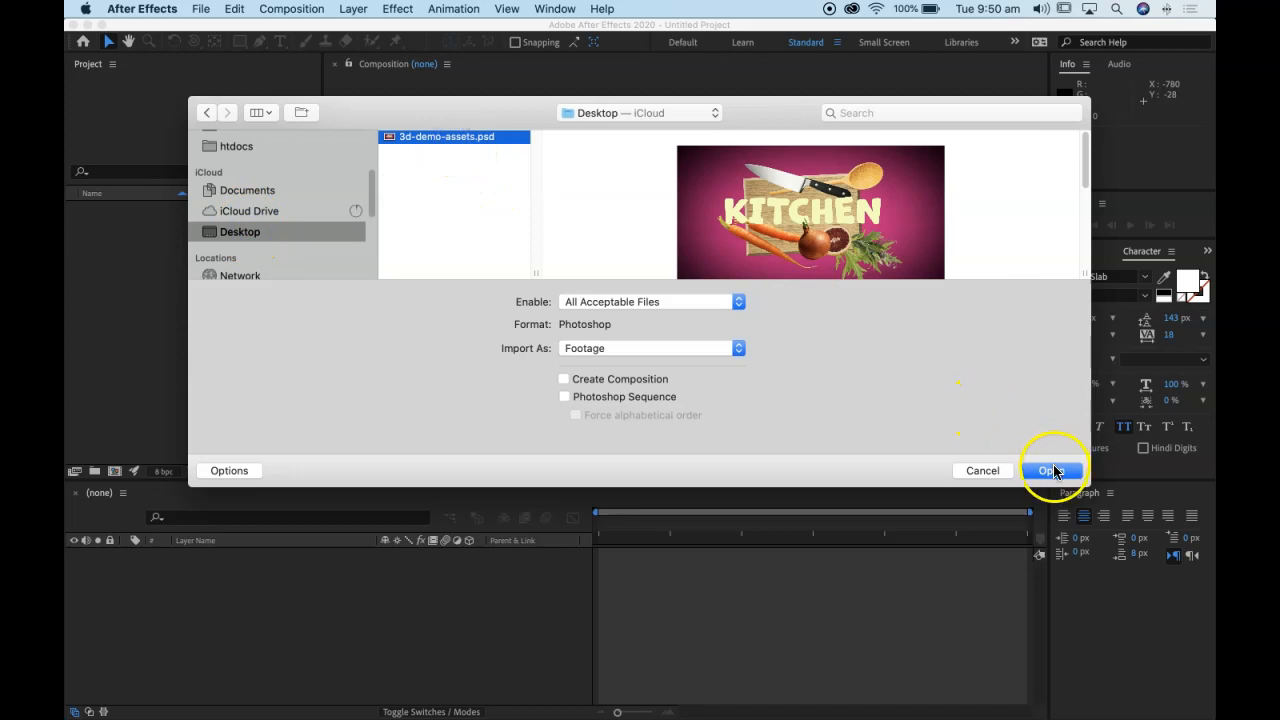
click(680, 349)
click(680, 365)
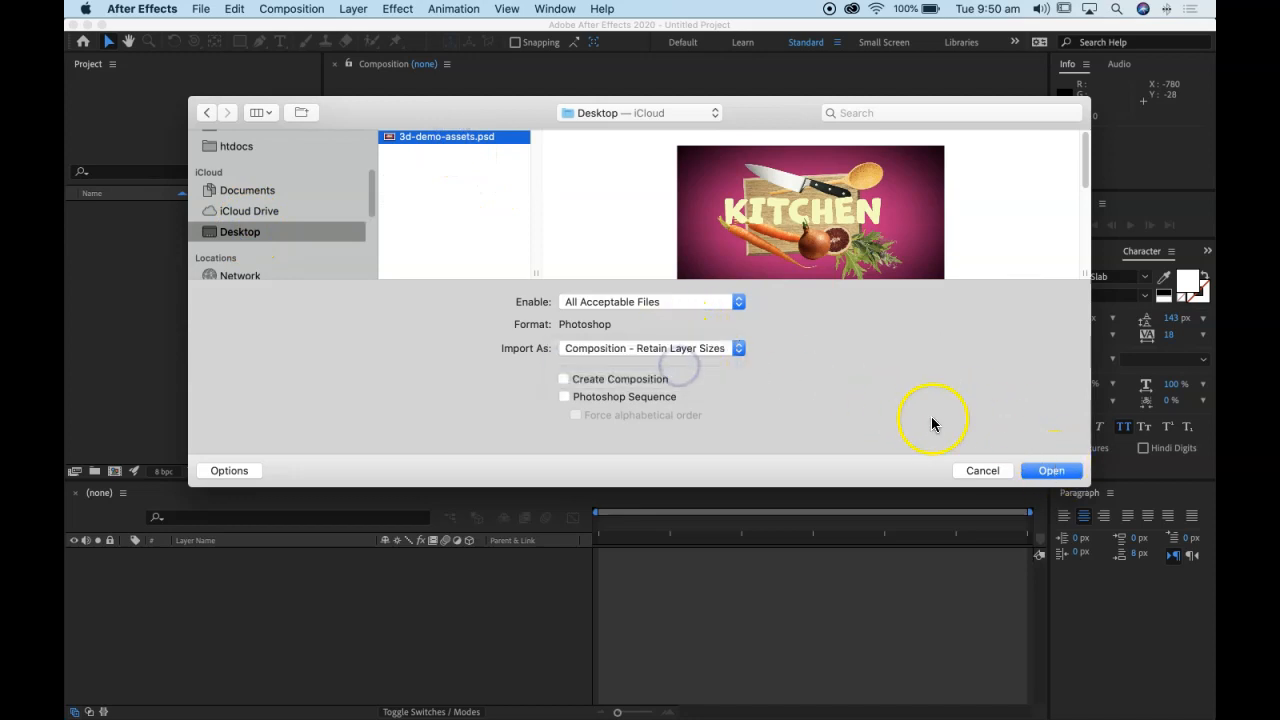
click(1051, 470)
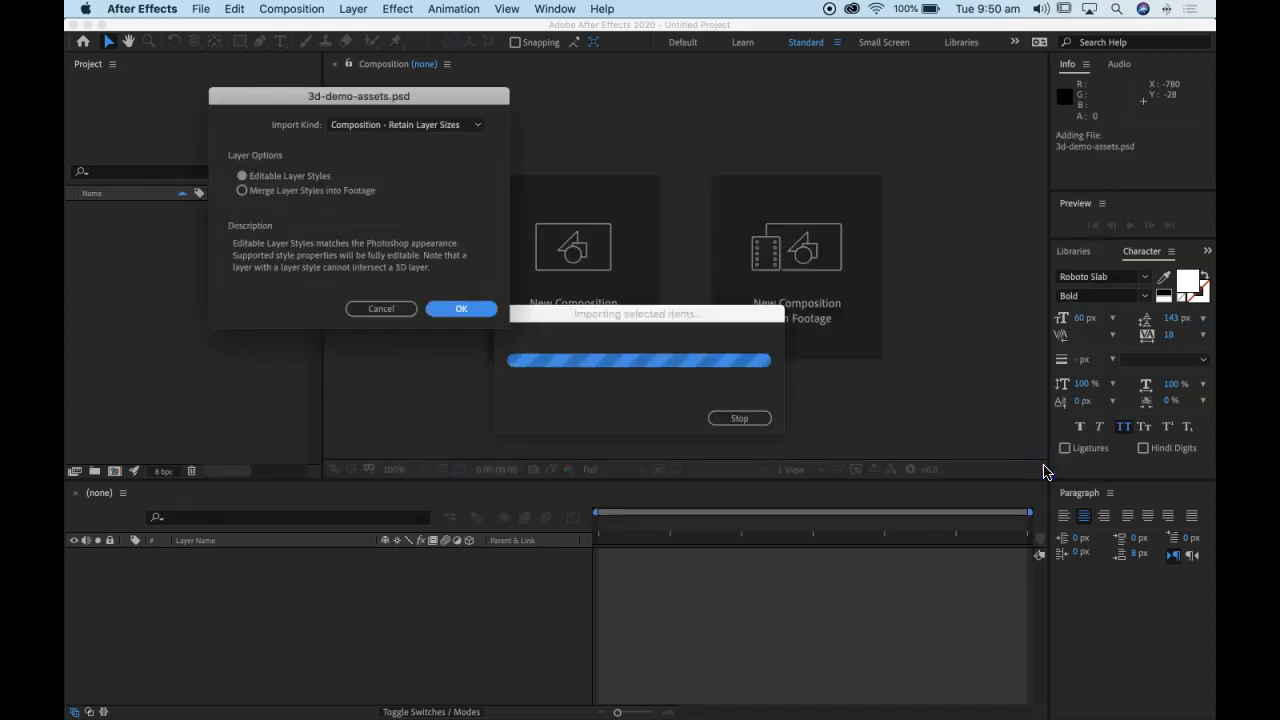
click(458, 310)
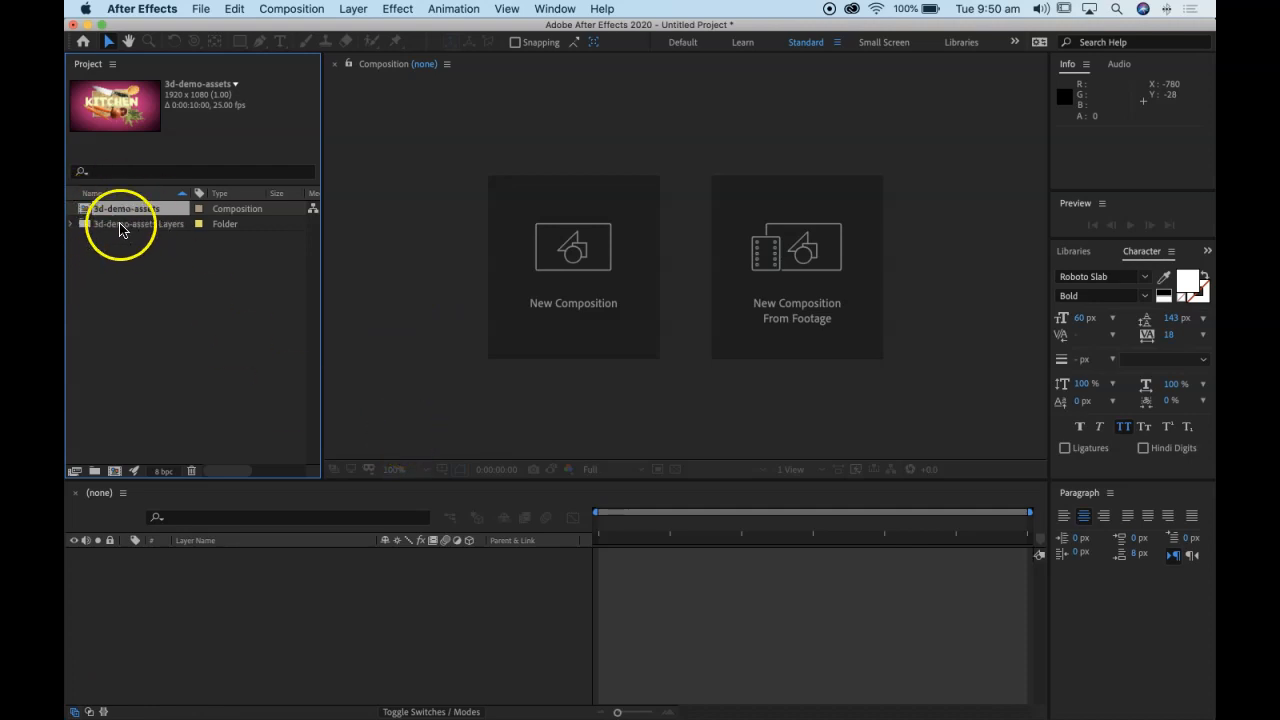
Step: Open the 3d-demo-assets composition and give the timeline more height
double_click(90, 210)
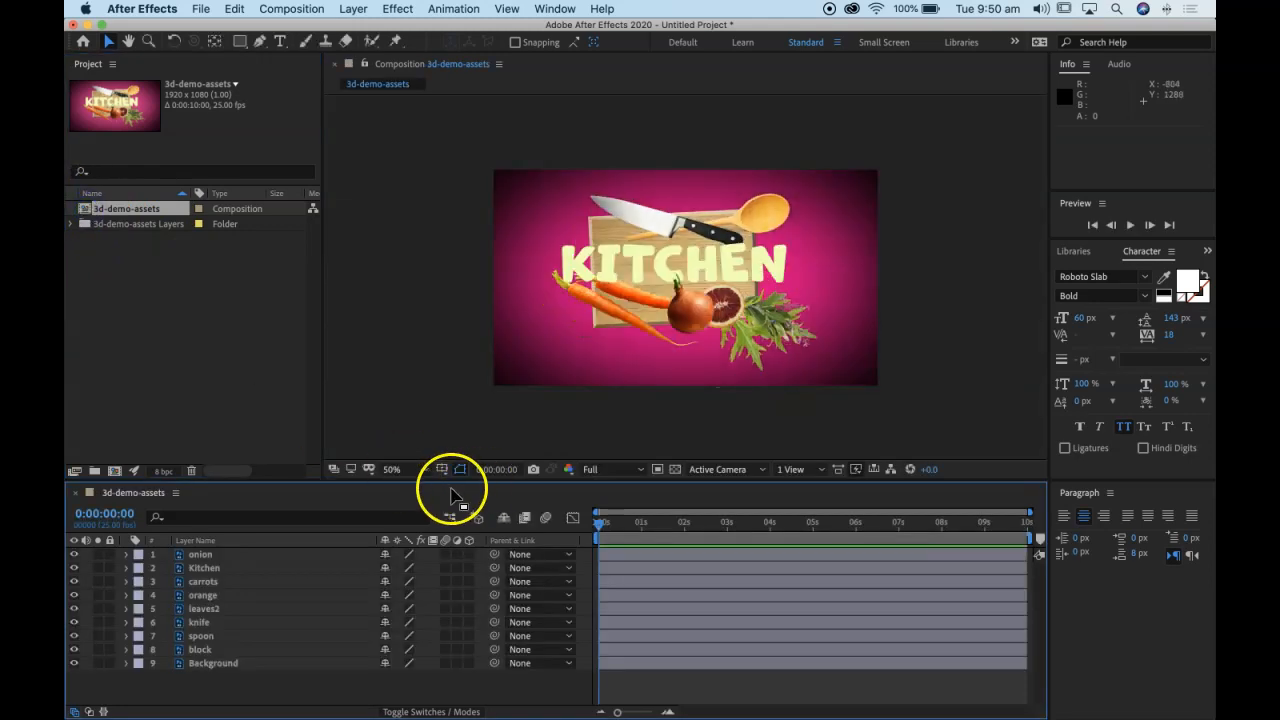
drag(451, 481, 454, 417)
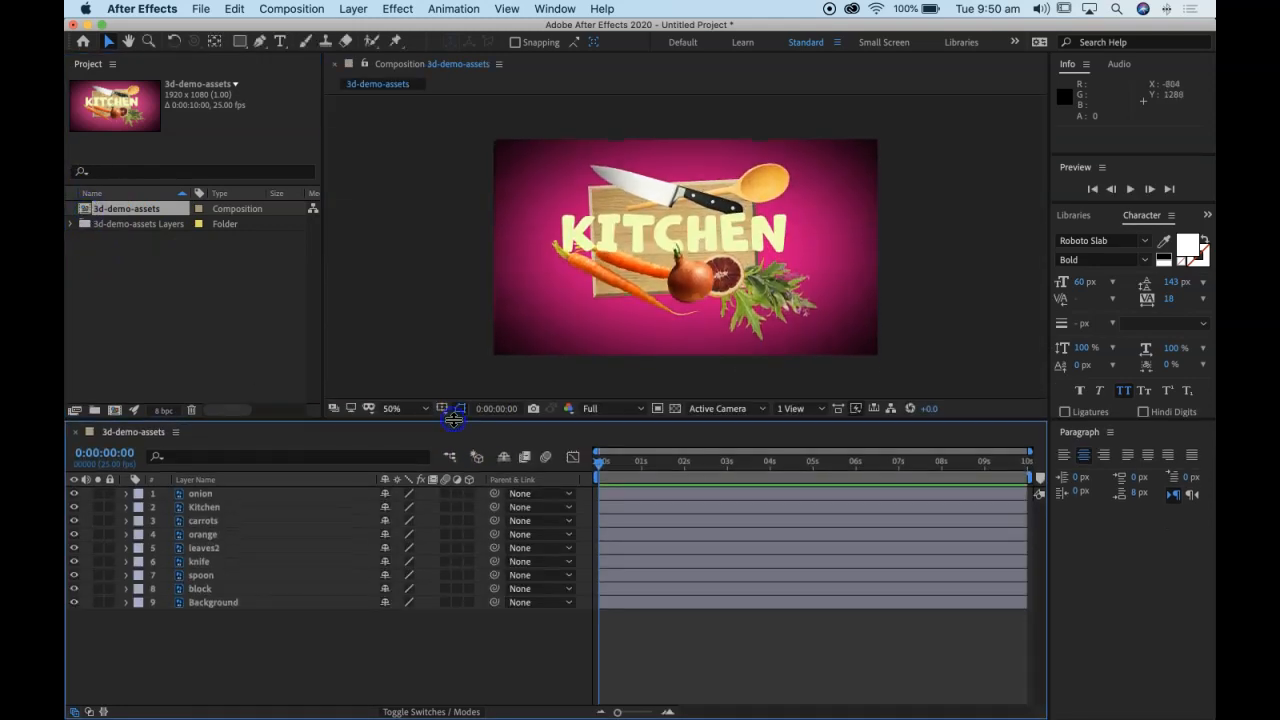
Step: Hide and show the onion, Kitchen and Background layers to check what each one contains
click(73, 495)
click(73, 507)
click(73, 507)
click(73, 494)
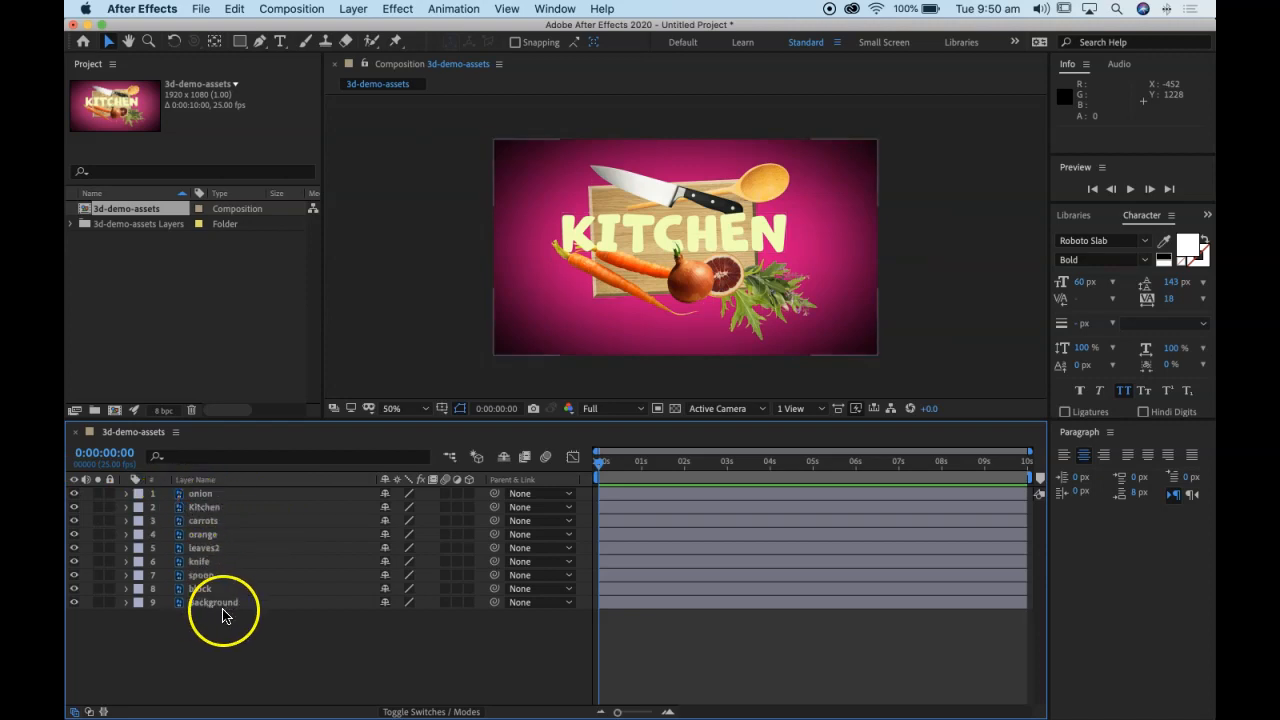
click(74, 603)
click(74, 603)
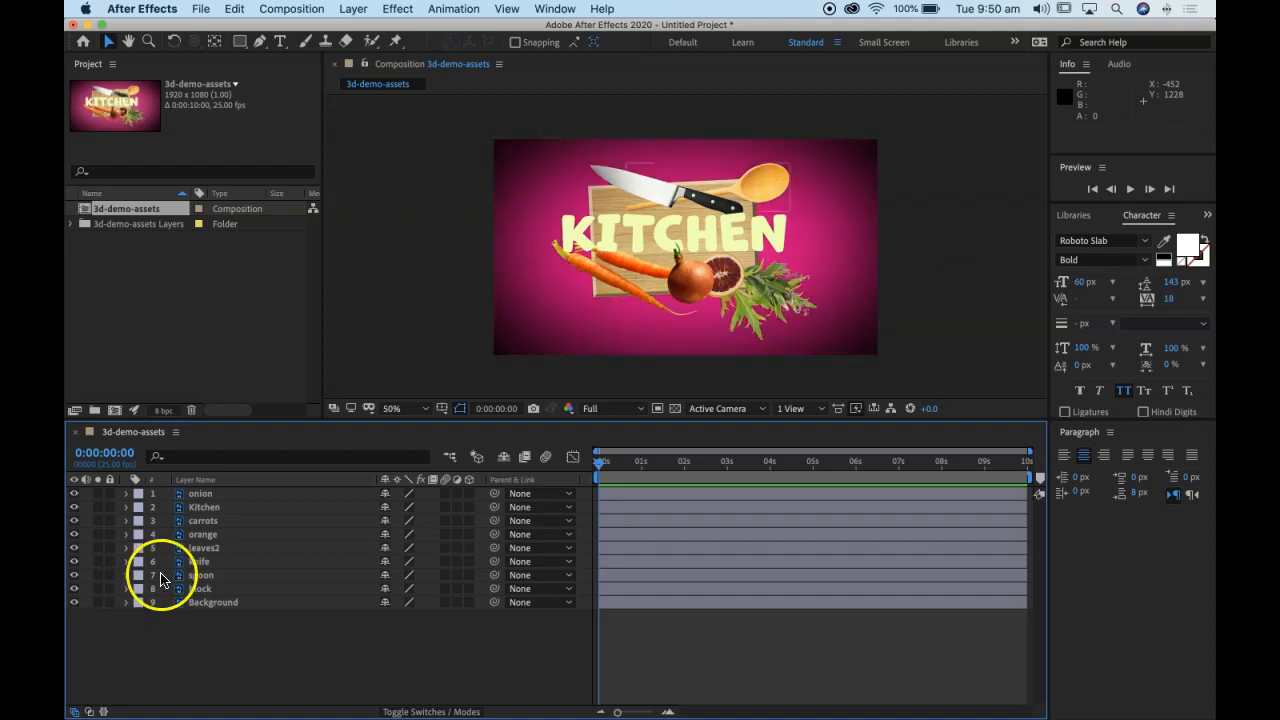
Step: Convert the Kitchen layer to editable text
click(200, 510)
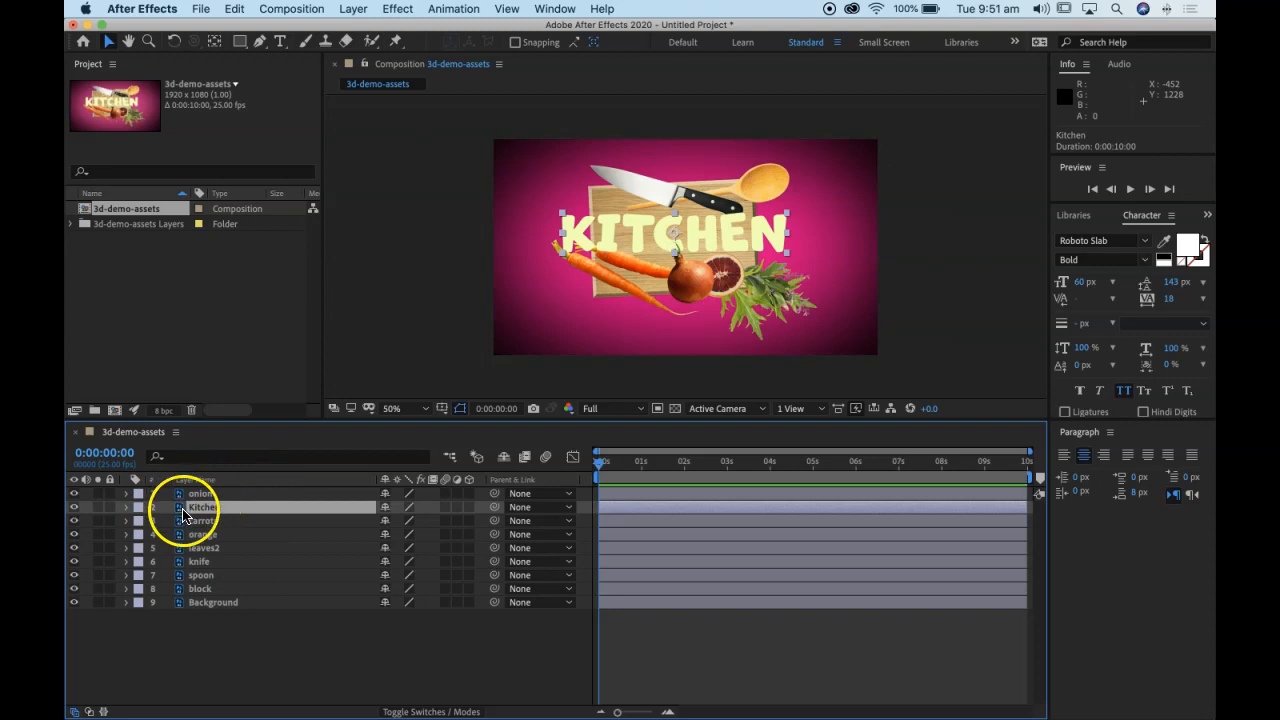
right_click(182, 513)
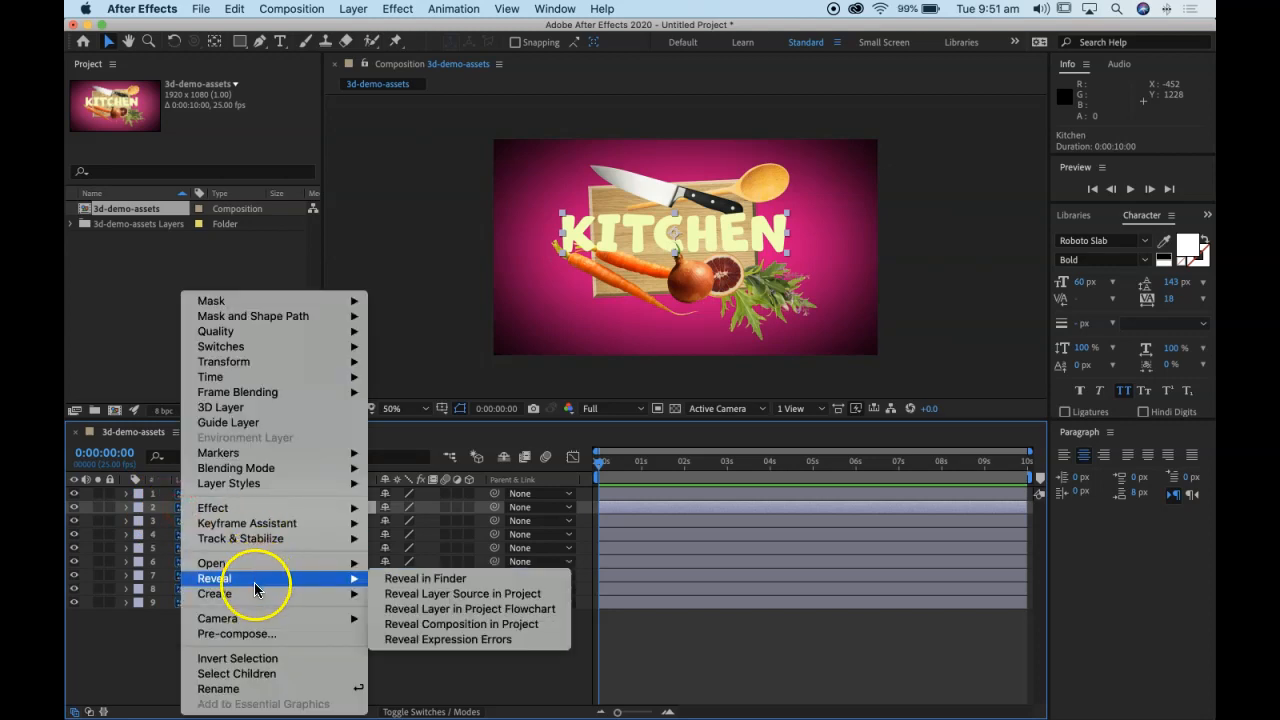
mouse_move(257, 593)
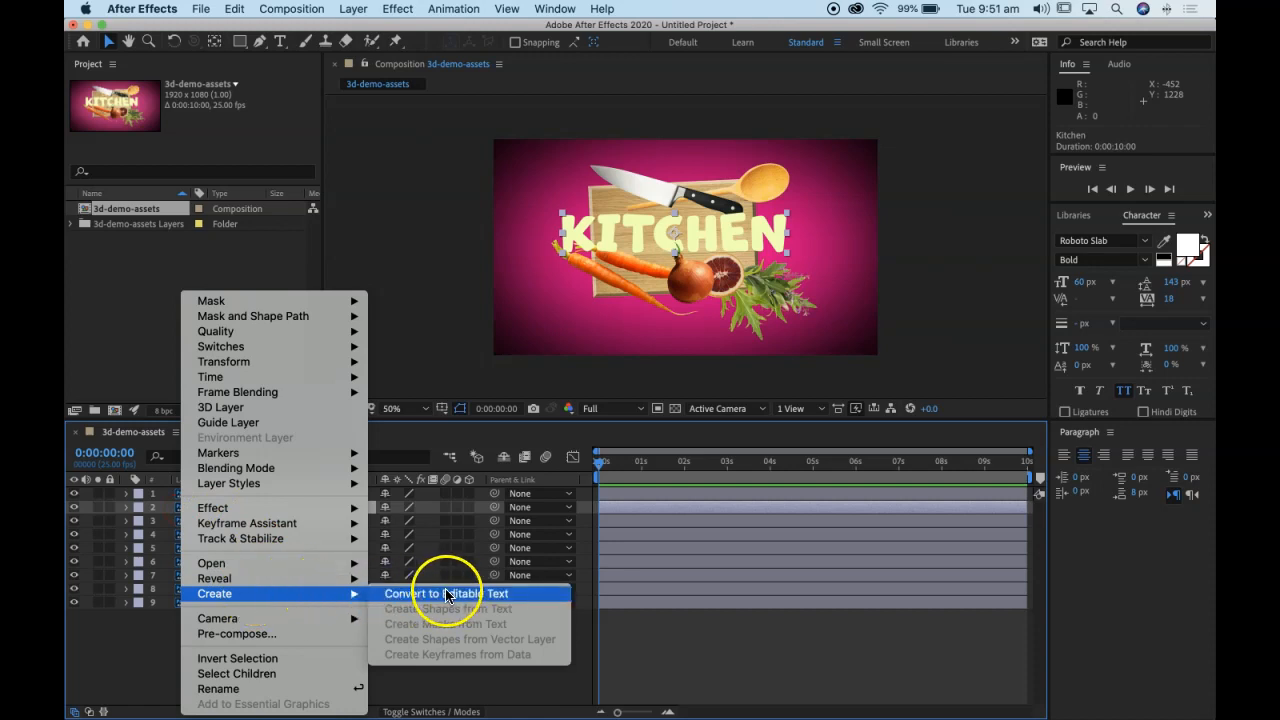
click(292, 9)
click(353, 8)
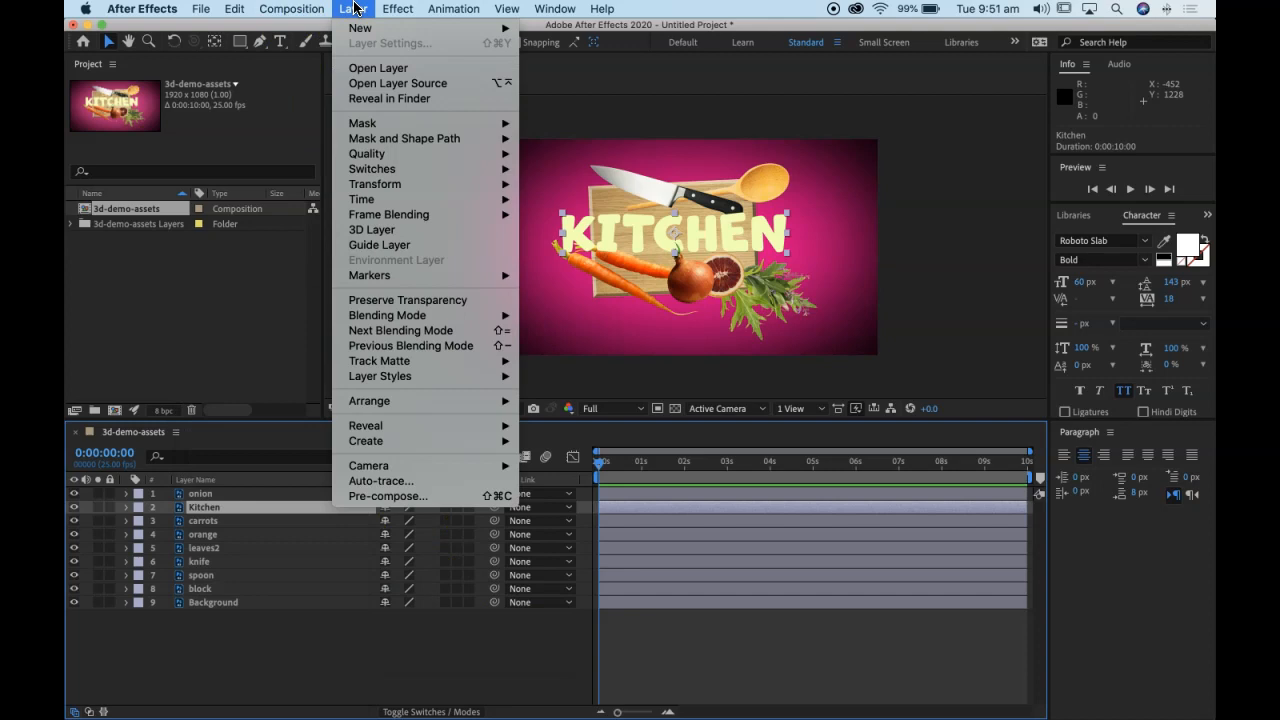
mouse_move(466, 441)
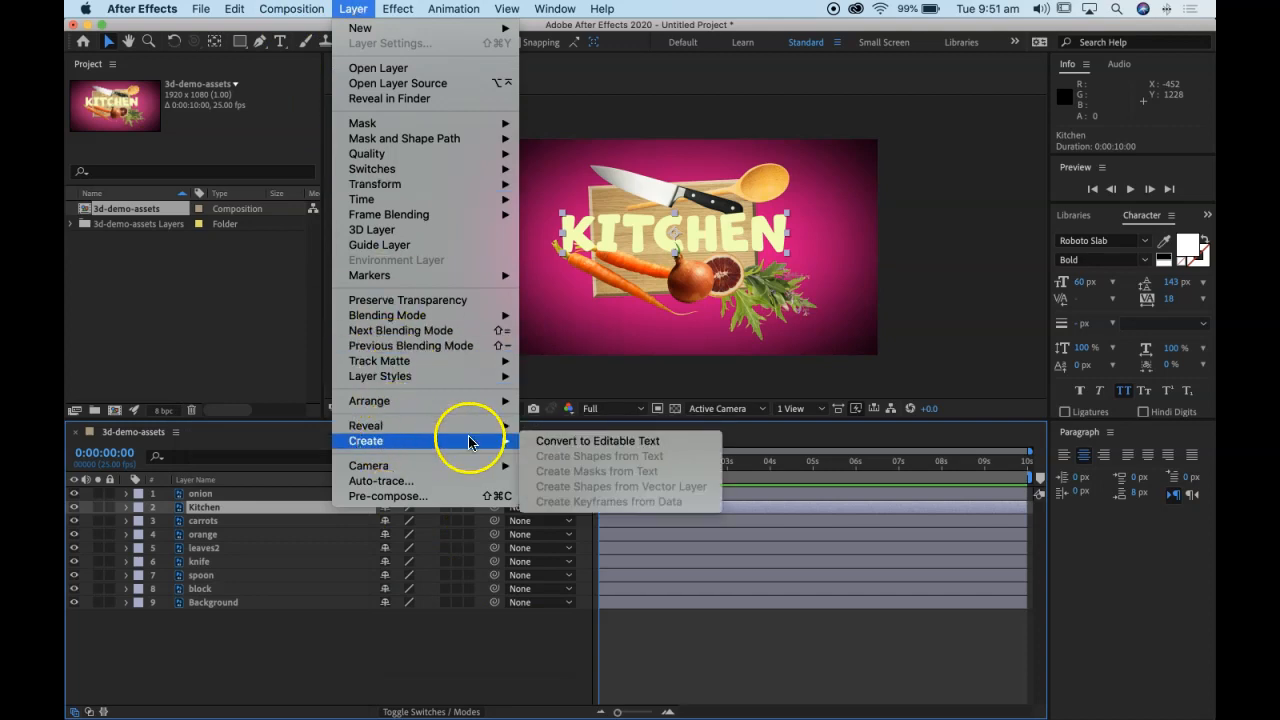
click(571, 446)
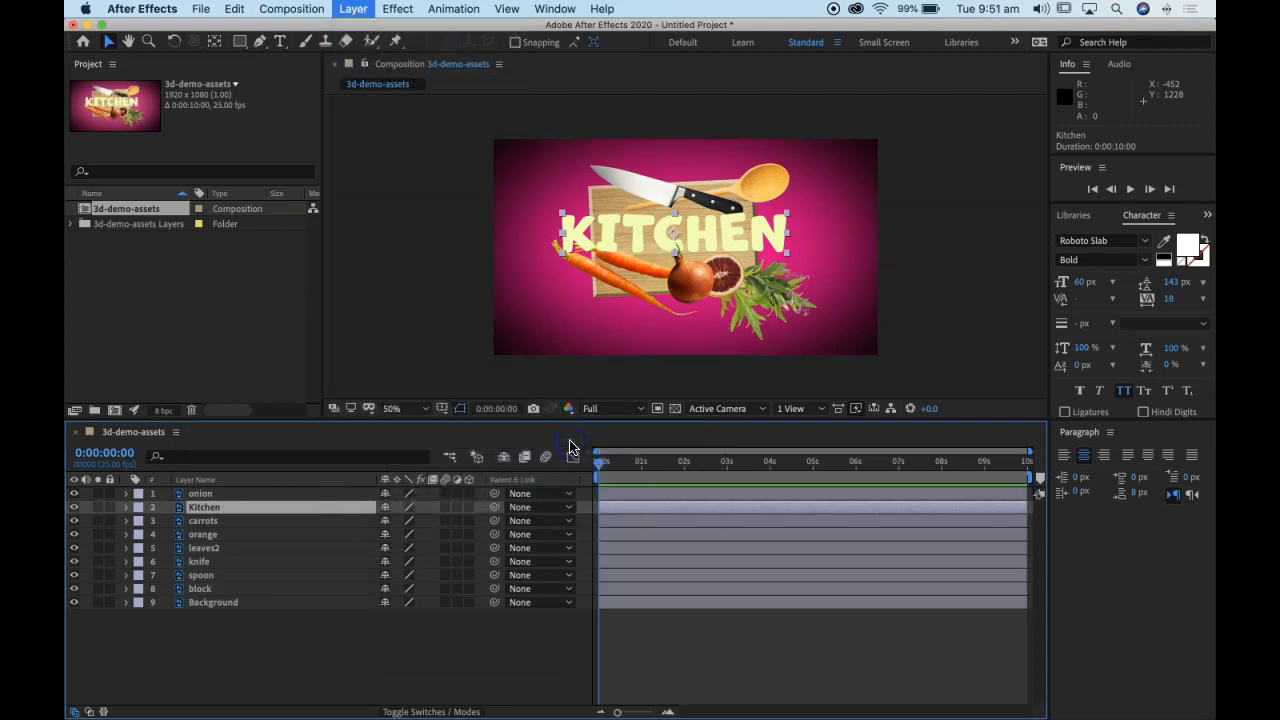
Step: Try replacing the Kitchen layer's text with "Spoon" and undo the change
double_click(178, 510)
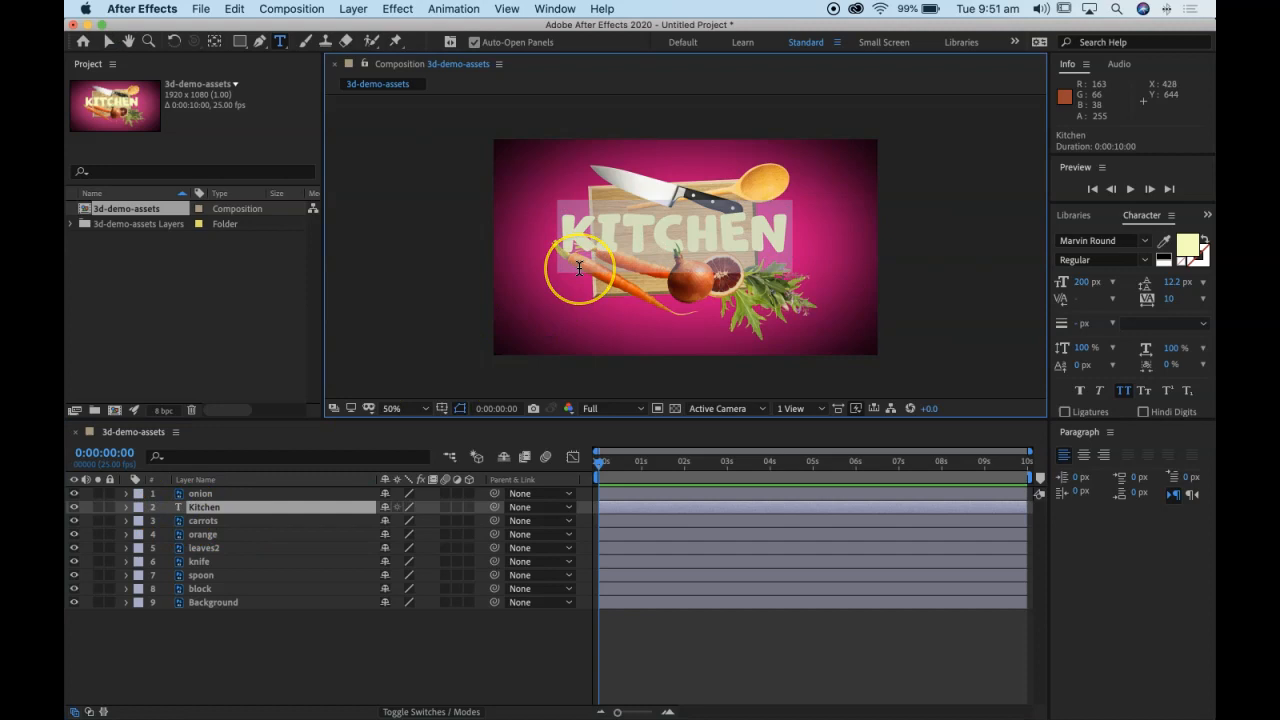
text(Spoon)
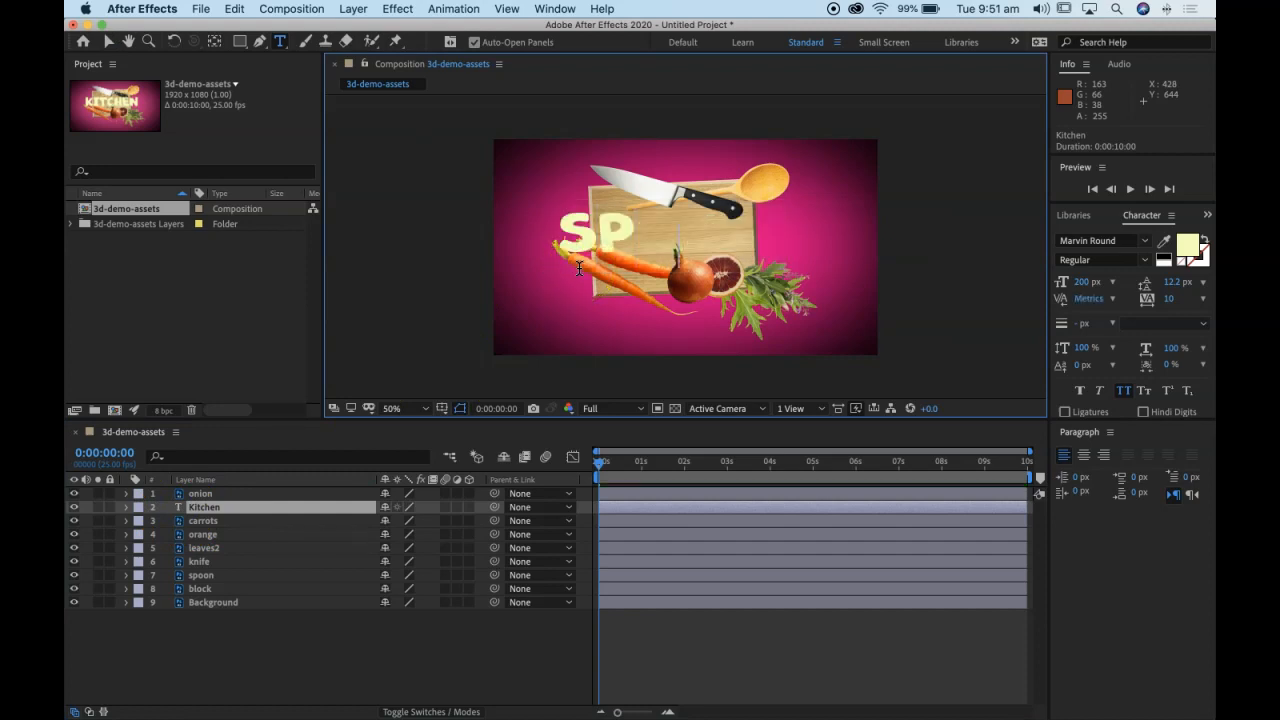
click(108, 41)
click(455, 262)
key(super+z)
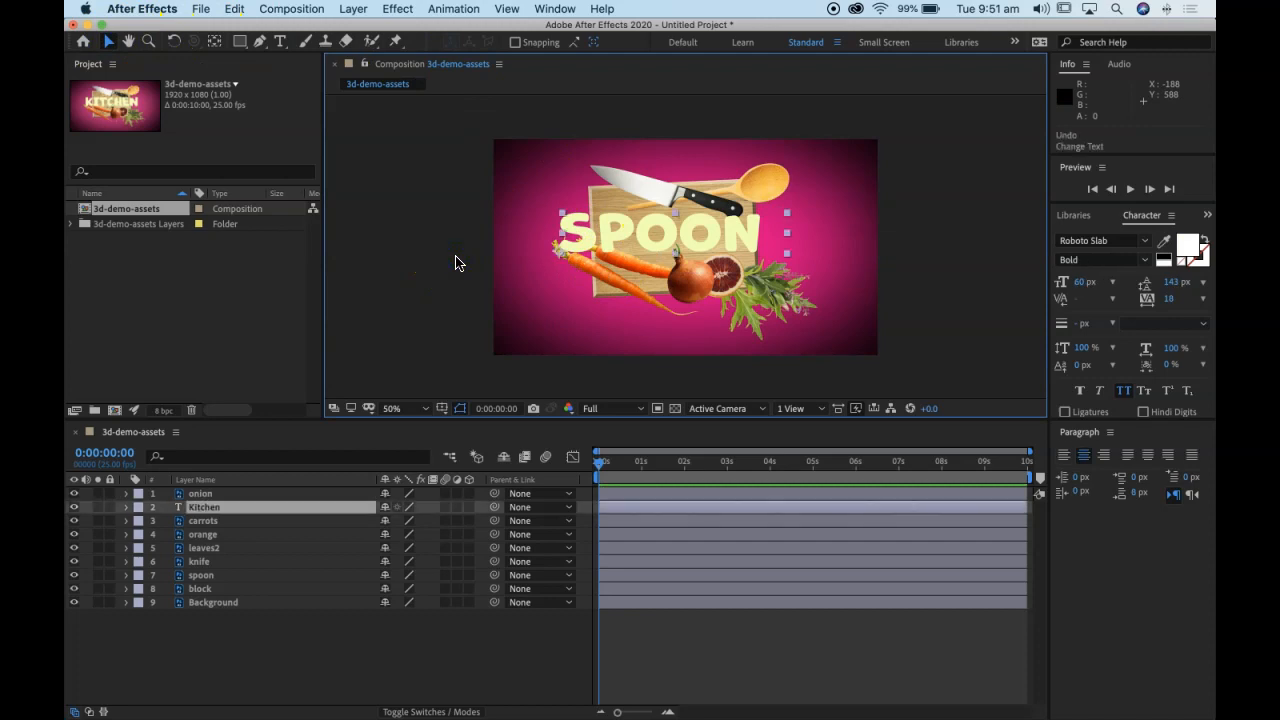
drag(603, 464, 406, 459)
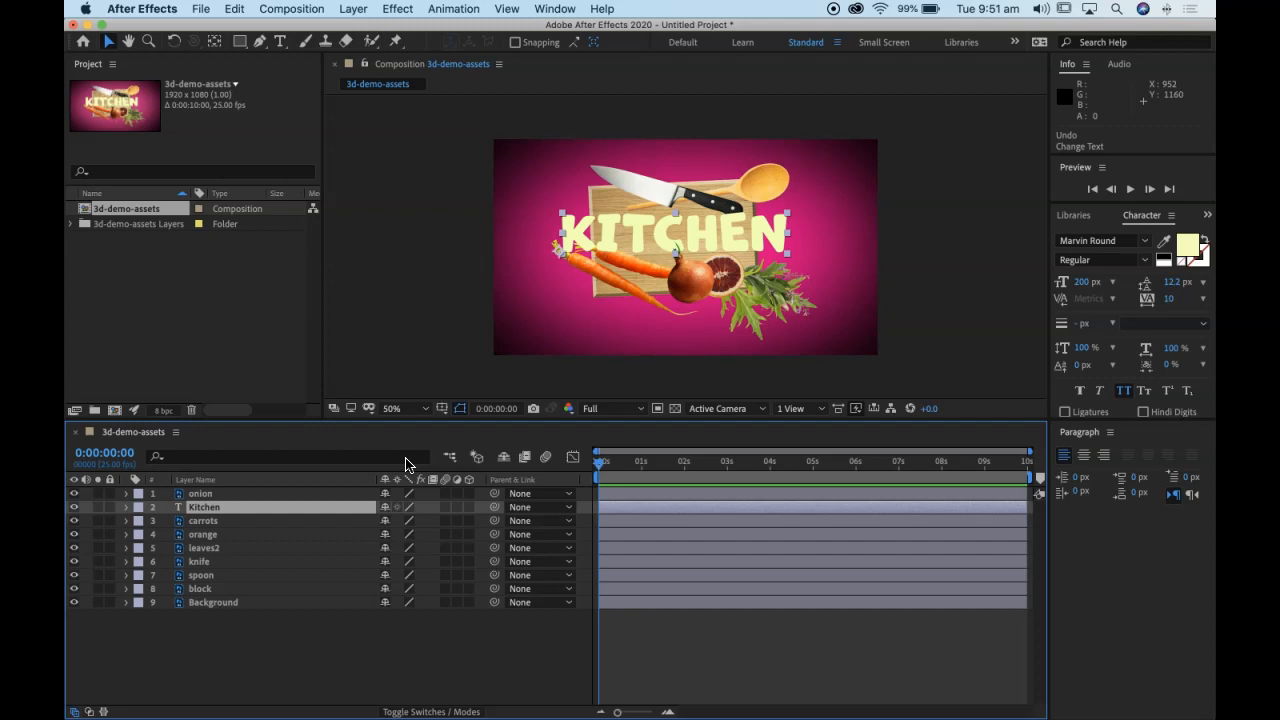
click(389, 467)
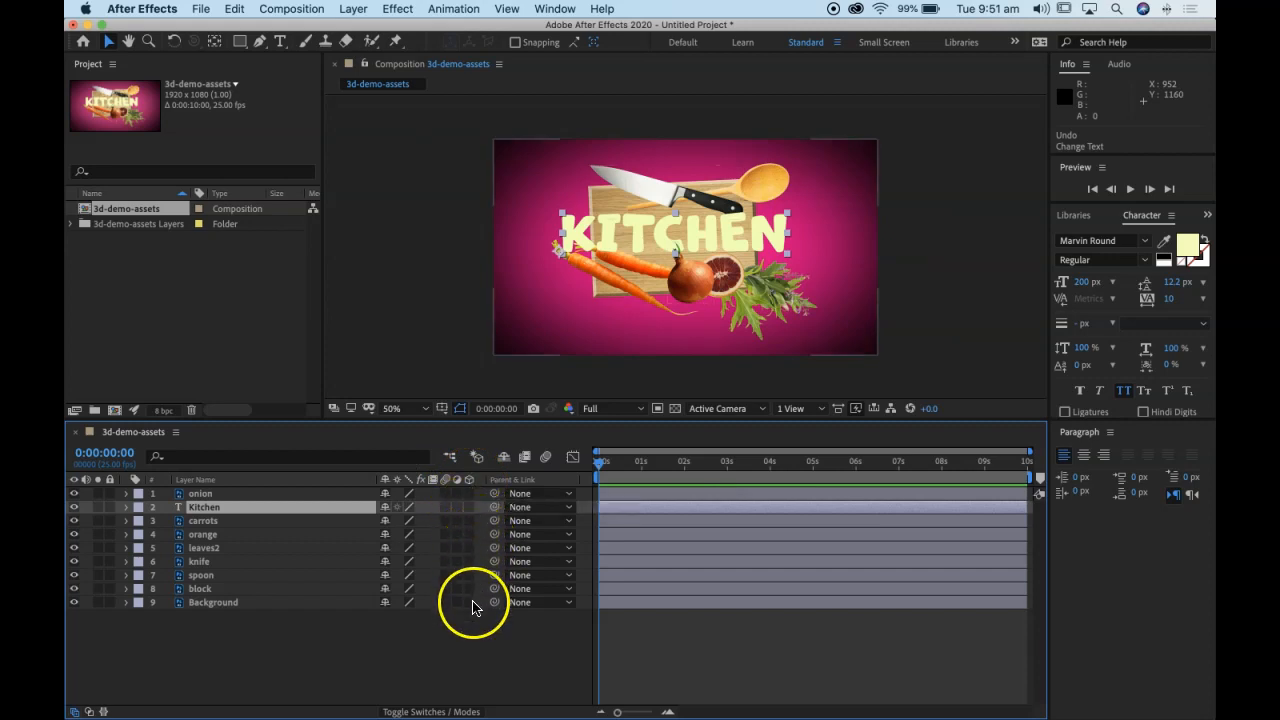
click(426, 711)
click(426, 711)
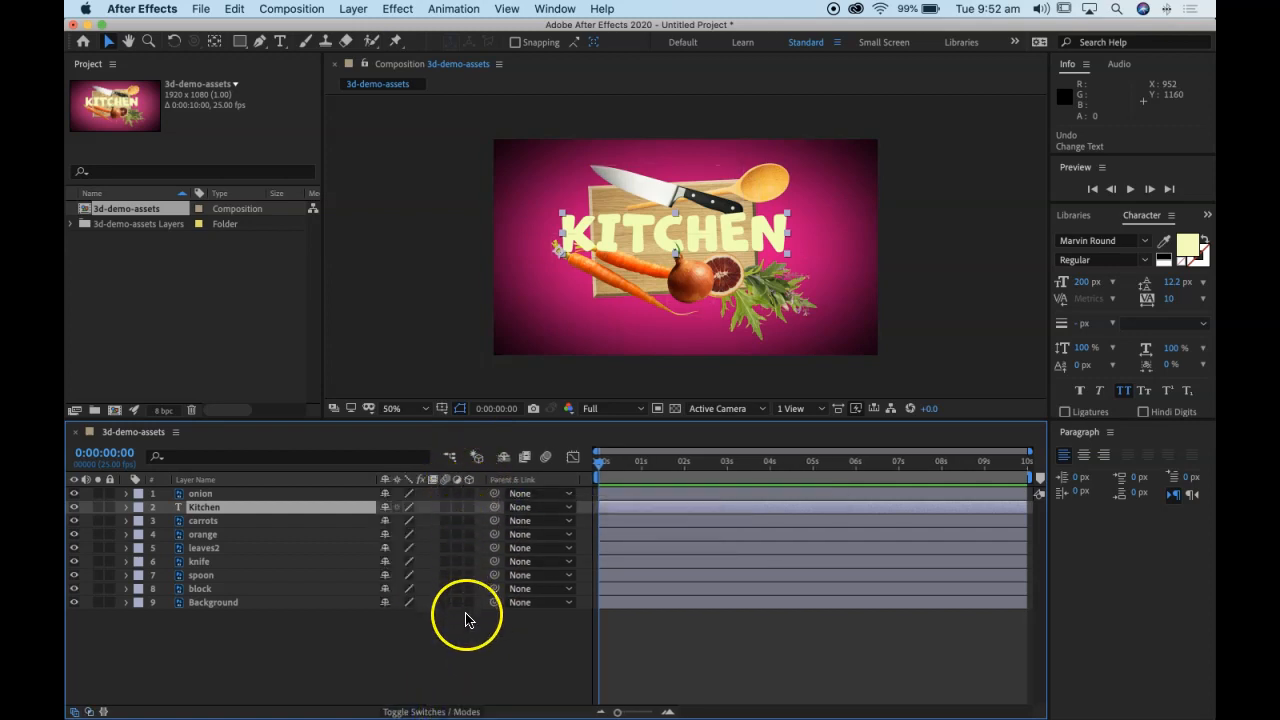
Step: Make every layer from onion down to block a 3D layer, leaving Background in 2D
click(469, 493)
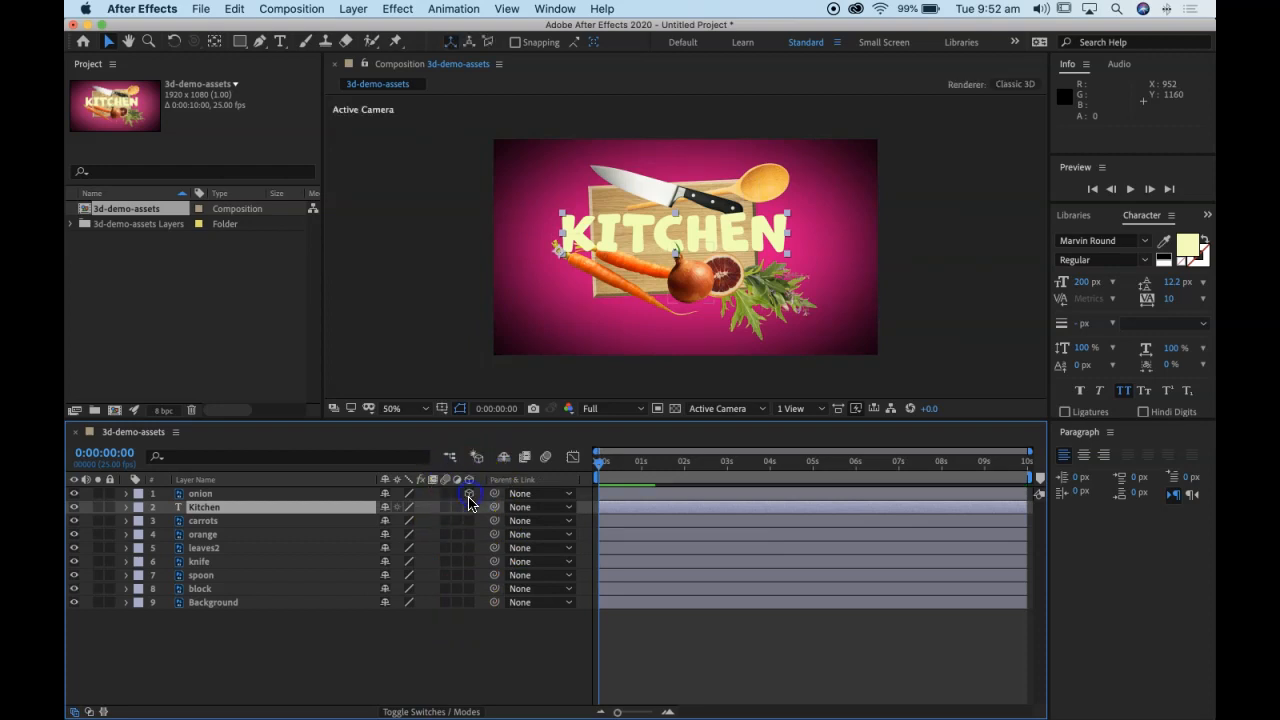
click(469, 507)
click(469, 520)
click(469, 534)
click(469, 547)
click(469, 561)
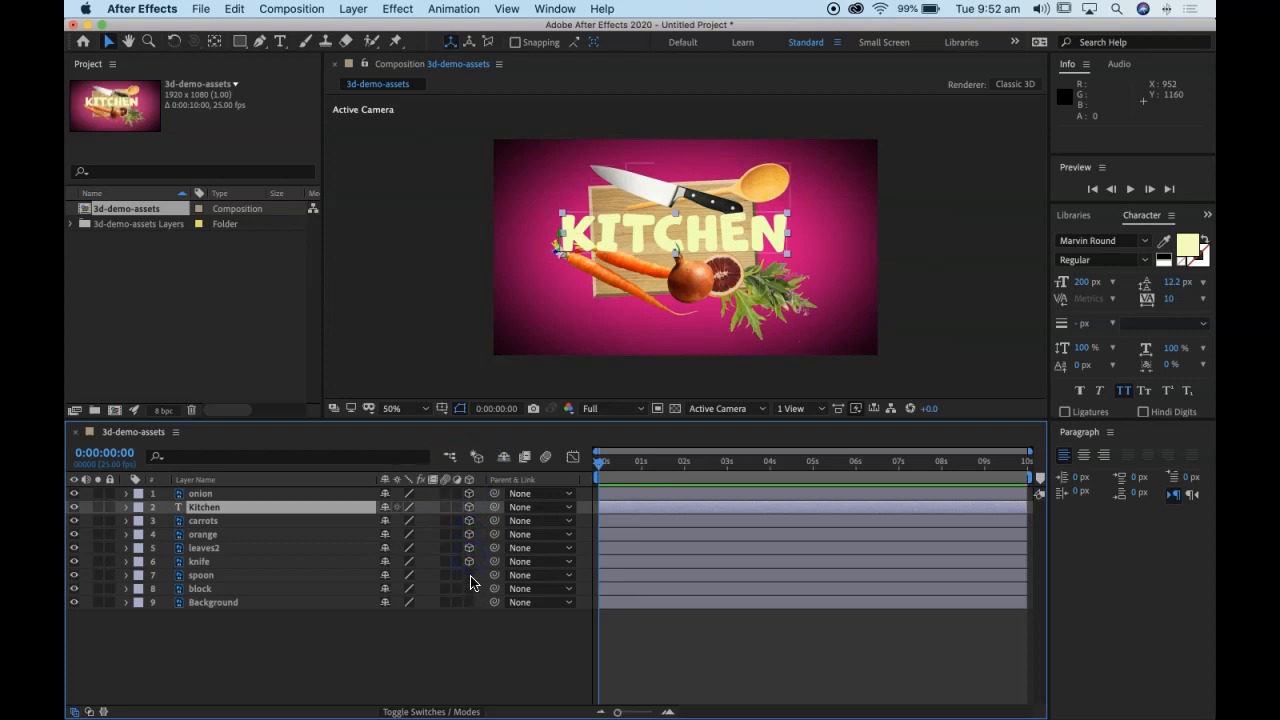
click(469, 588)
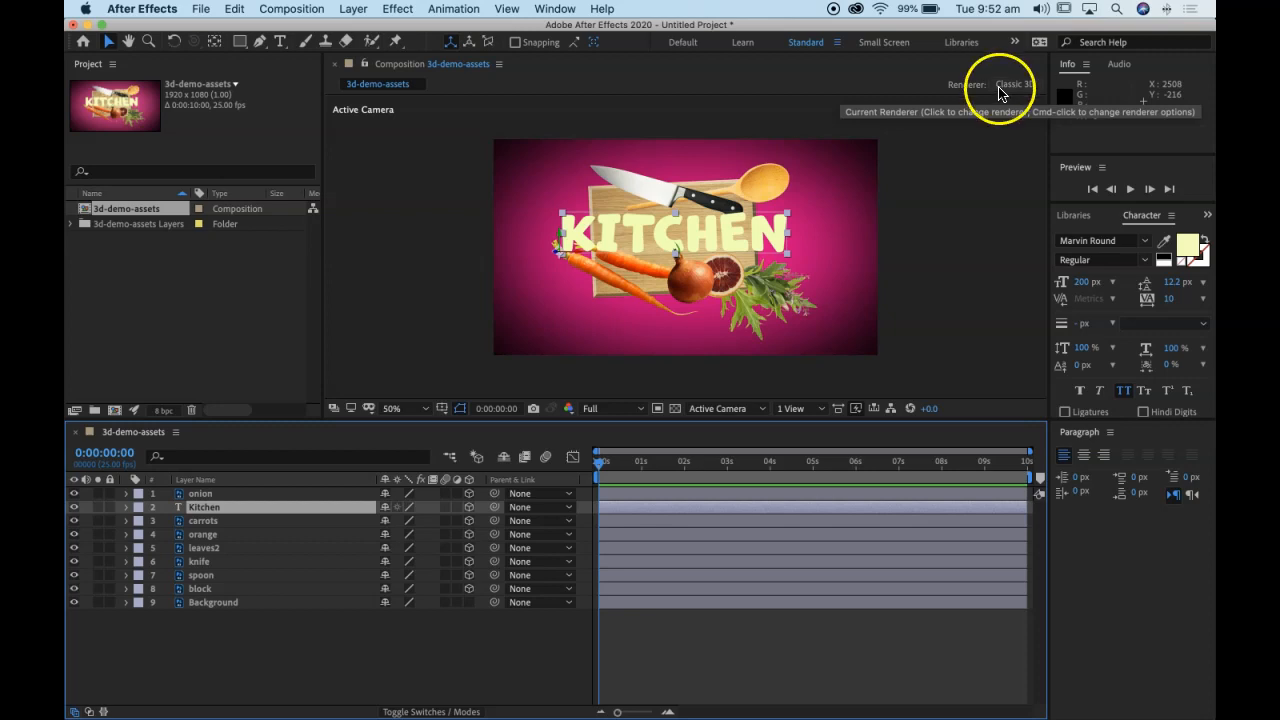
Step: Review the available 3D renderers in the composition's settings and apply Classic 3D
click(307, 9)
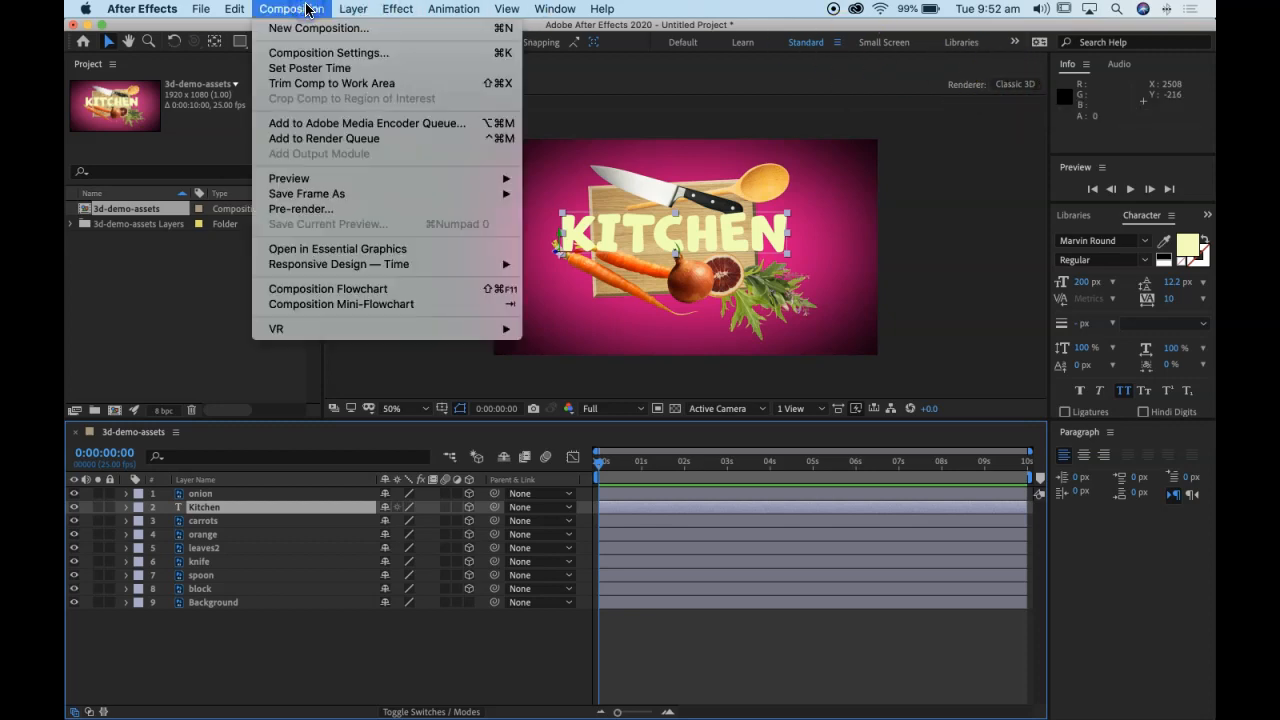
click(306, 51)
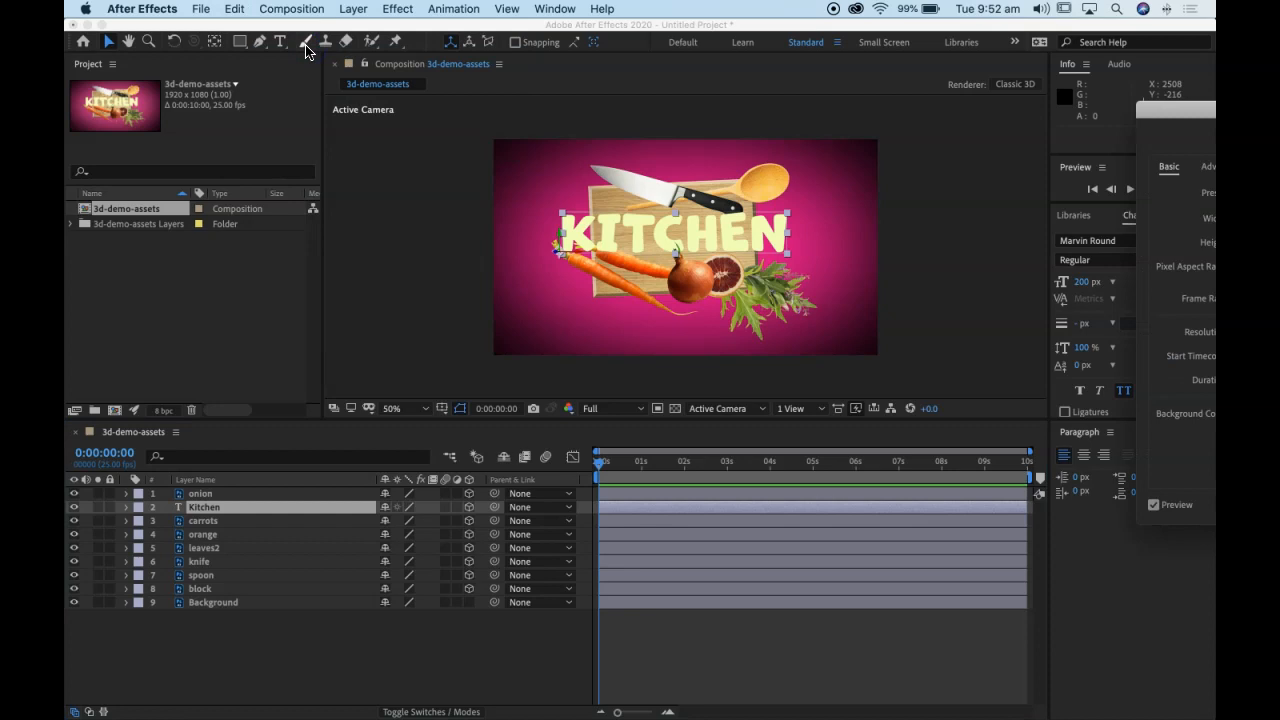
drag(1163, 100, 241, 62)
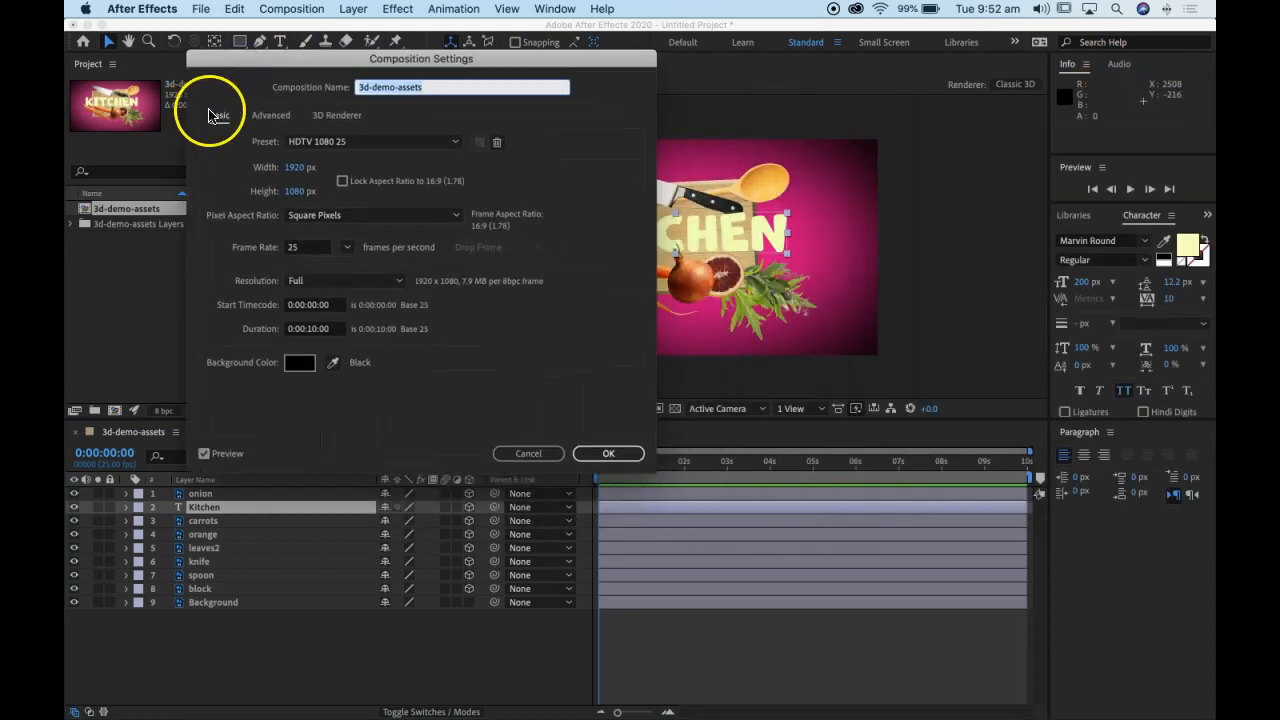
click(336, 116)
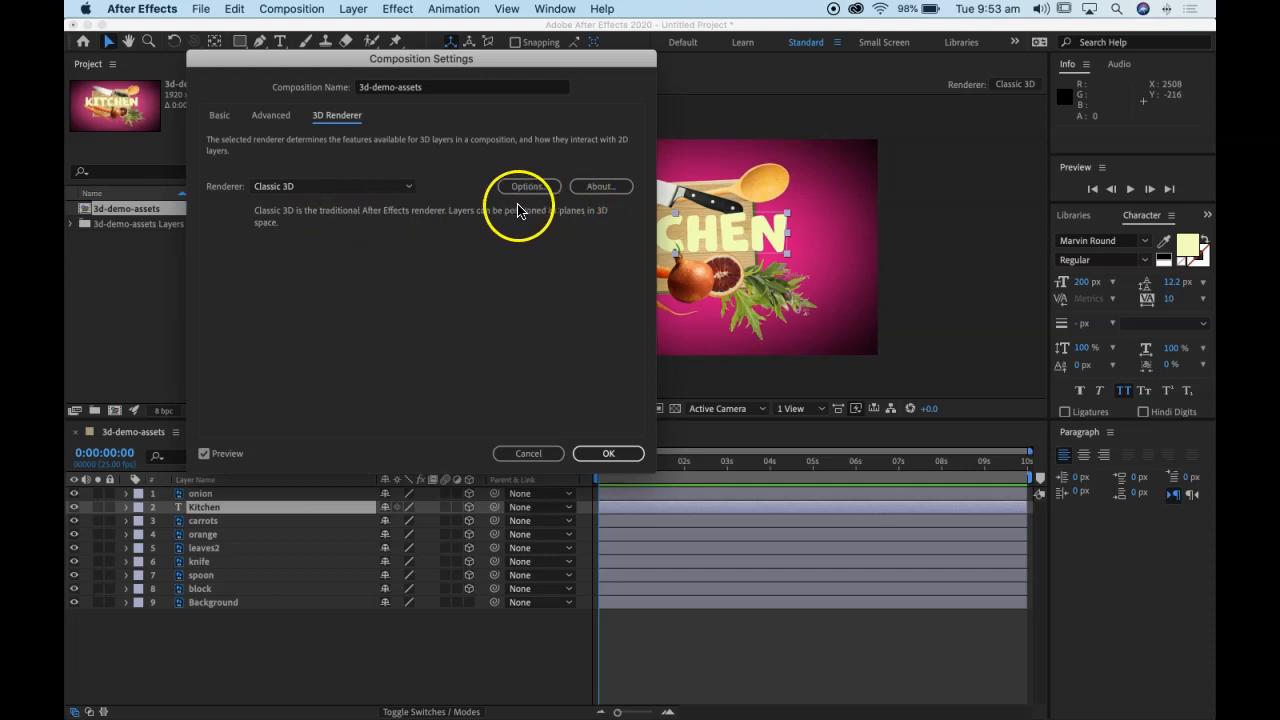
click(405, 188)
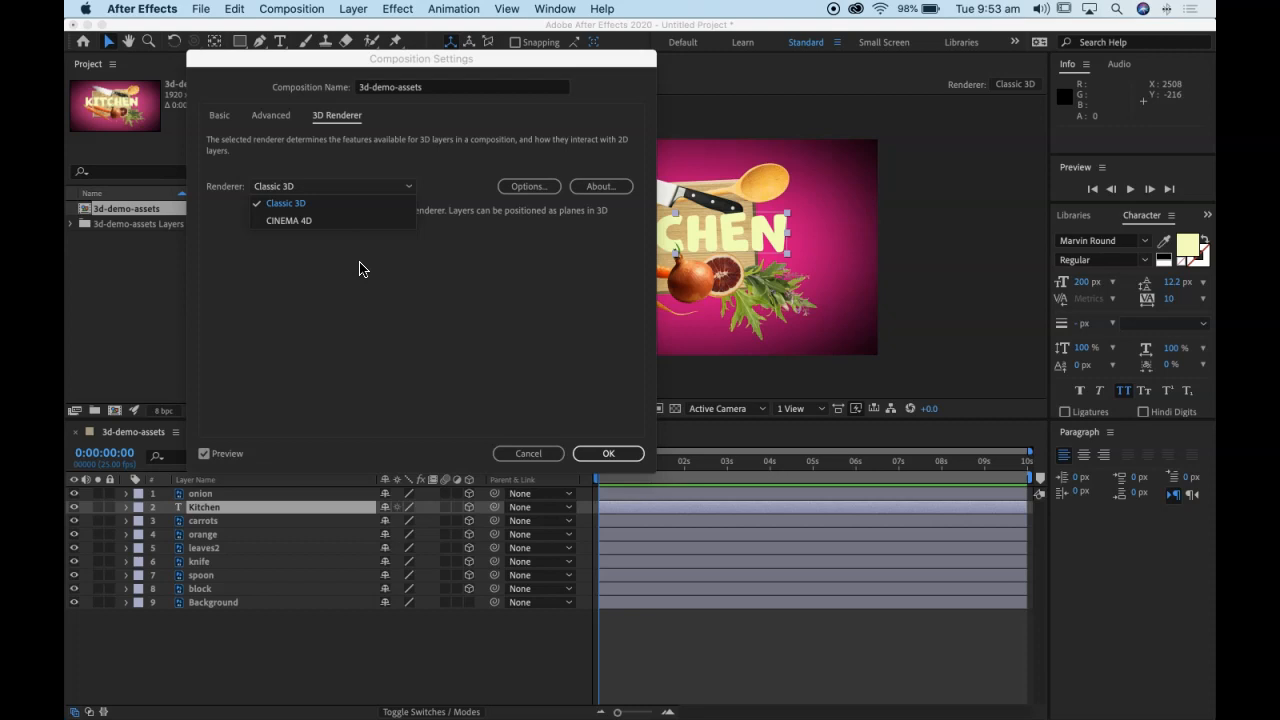
click(318, 205)
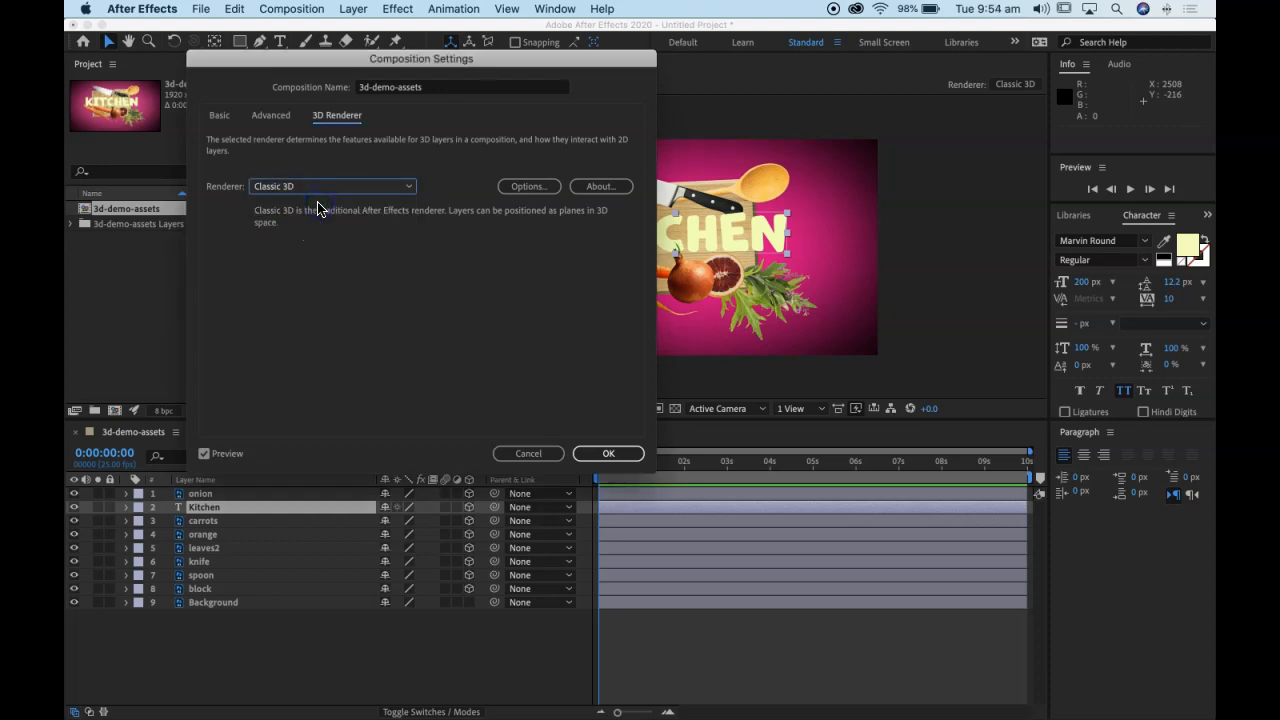
click(608, 452)
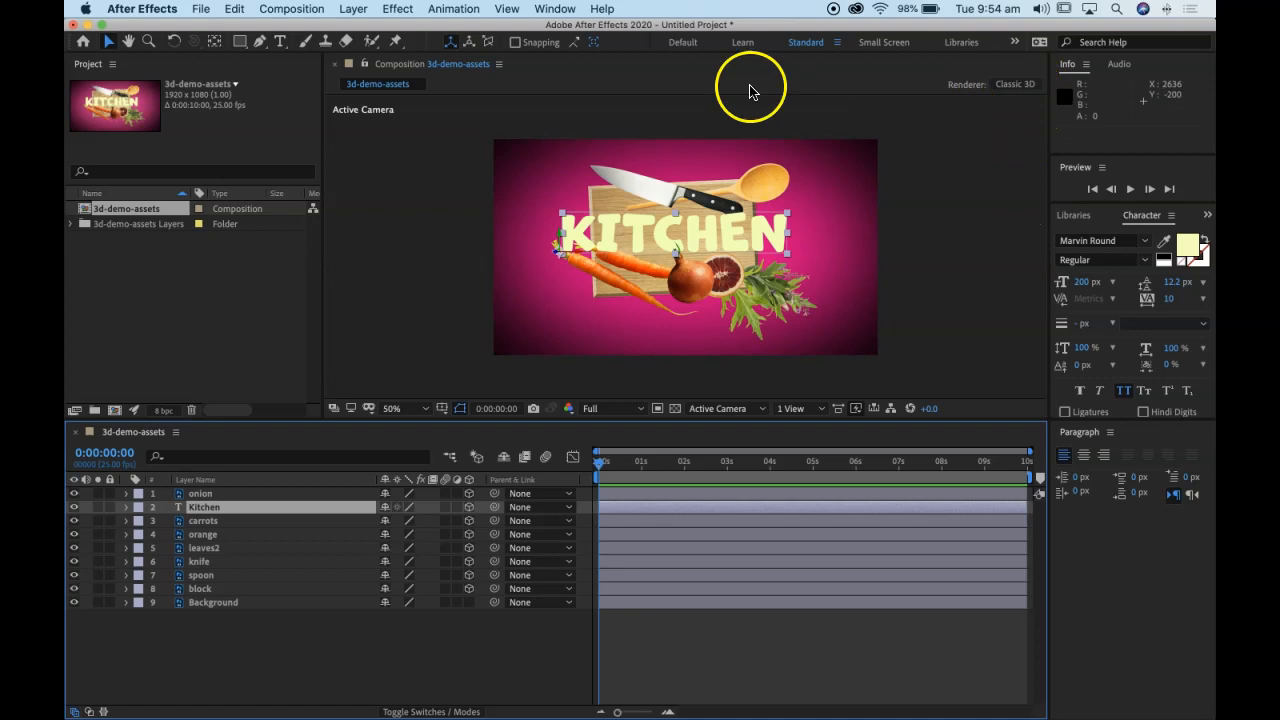
Step: Reopen the 3D renderer options through the composition viewer's renderer shortcut and keep Classic 3D selected
click(1018, 90)
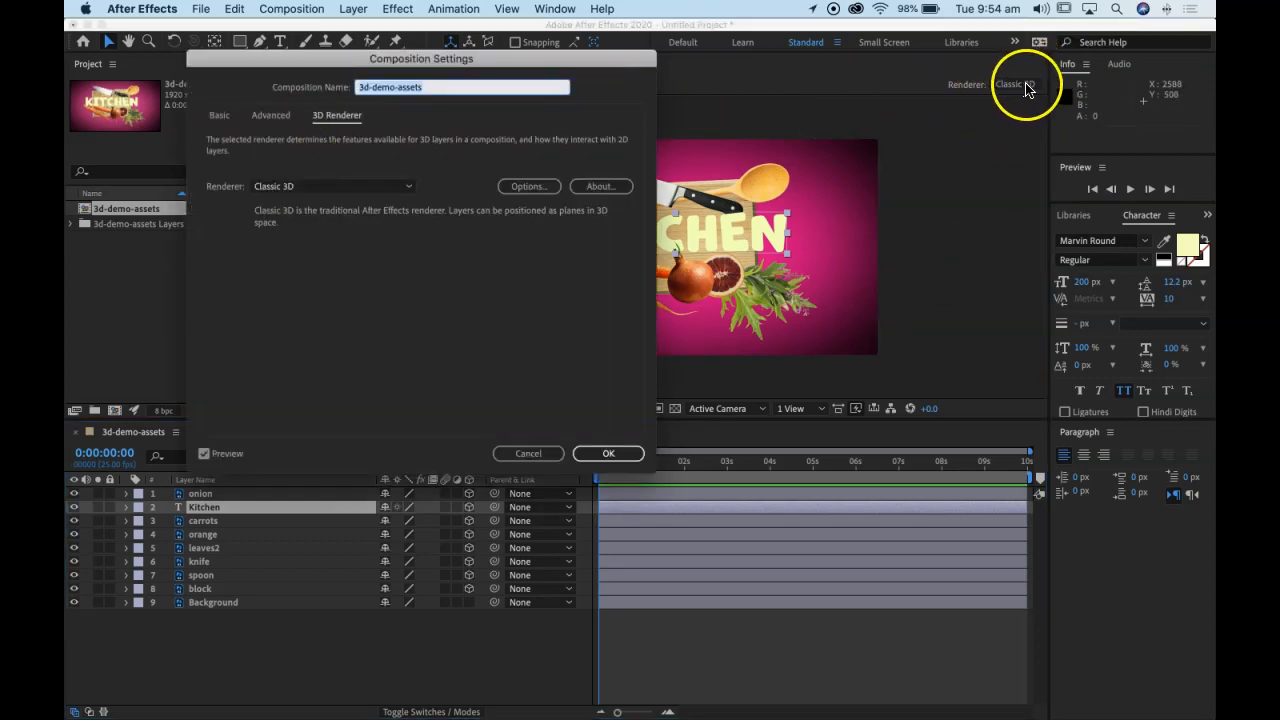
click(308, 186)
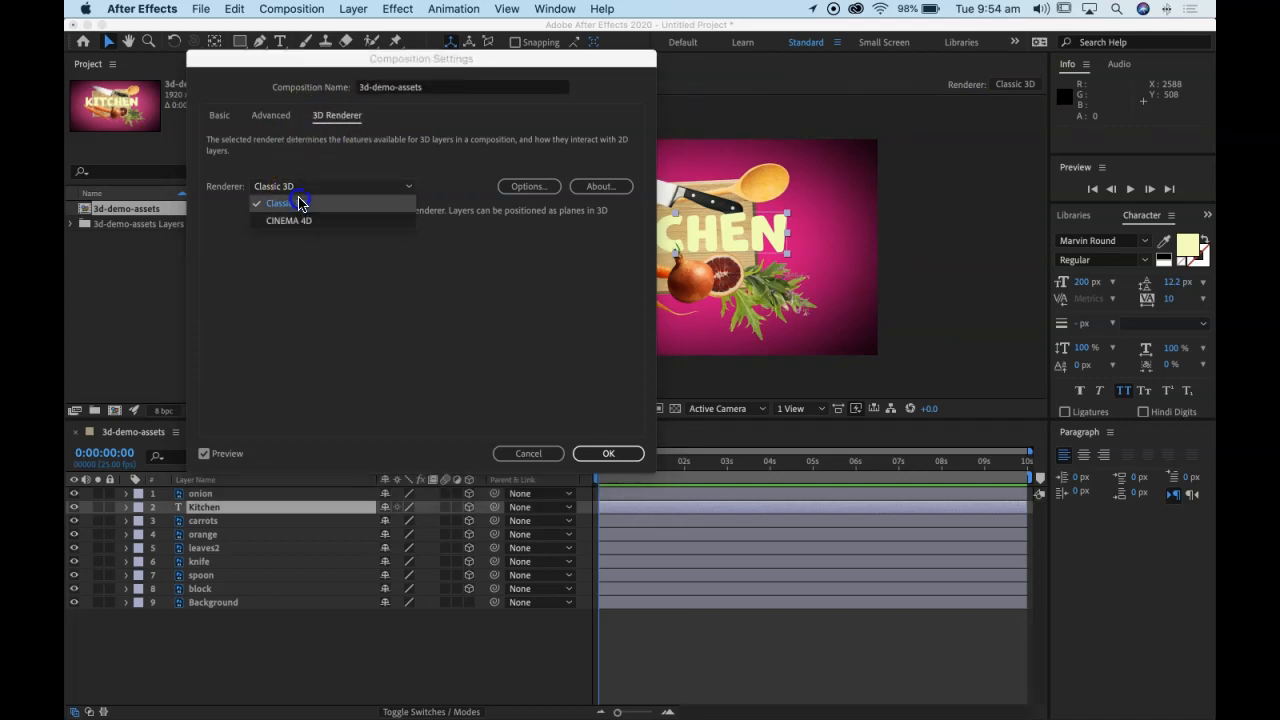
click(339, 203)
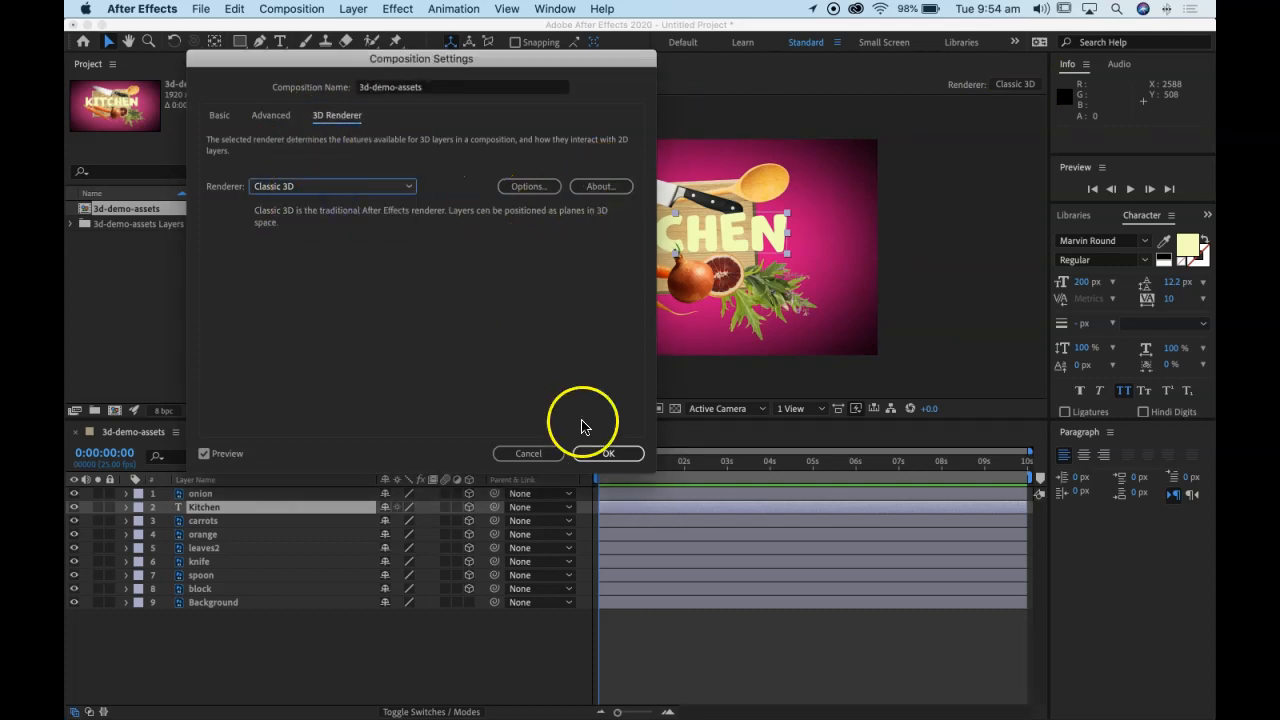
click(607, 456)
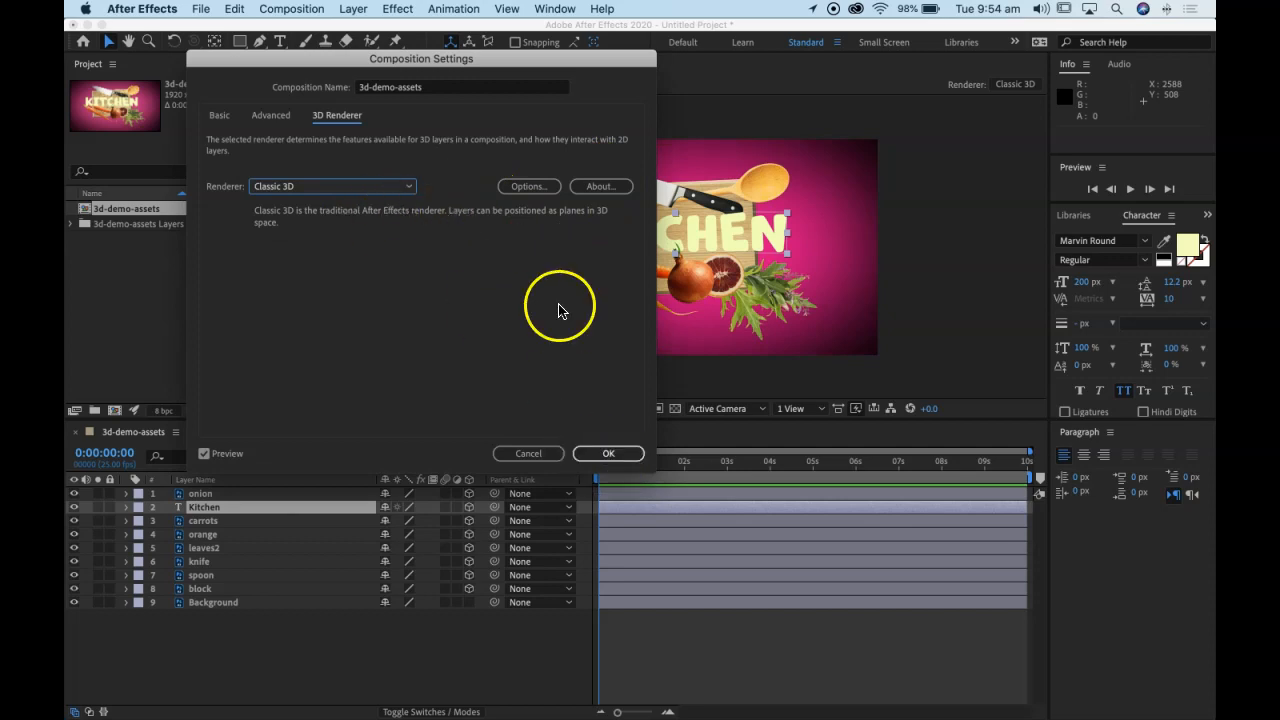
click(608, 452)
click(678, 450)
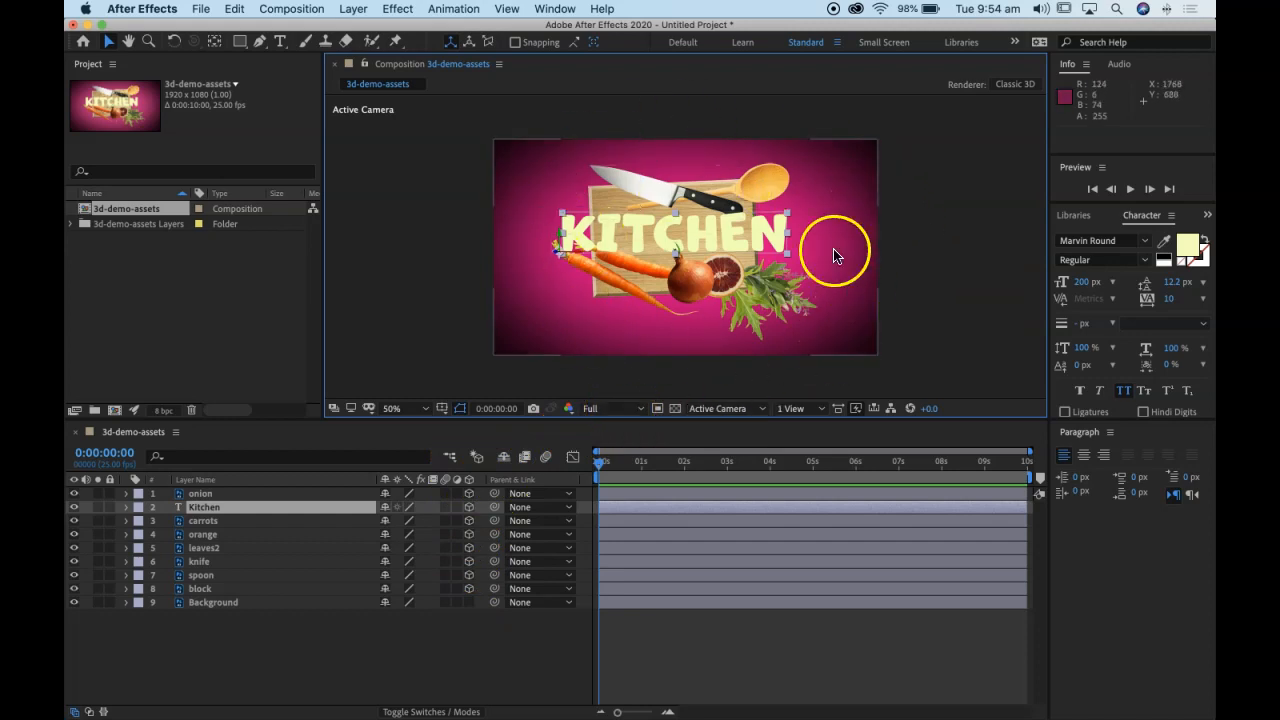
Step: Inspect the 3D layers from the Top view and Custom View 1, and return to the Active Camera view
click(757, 412)
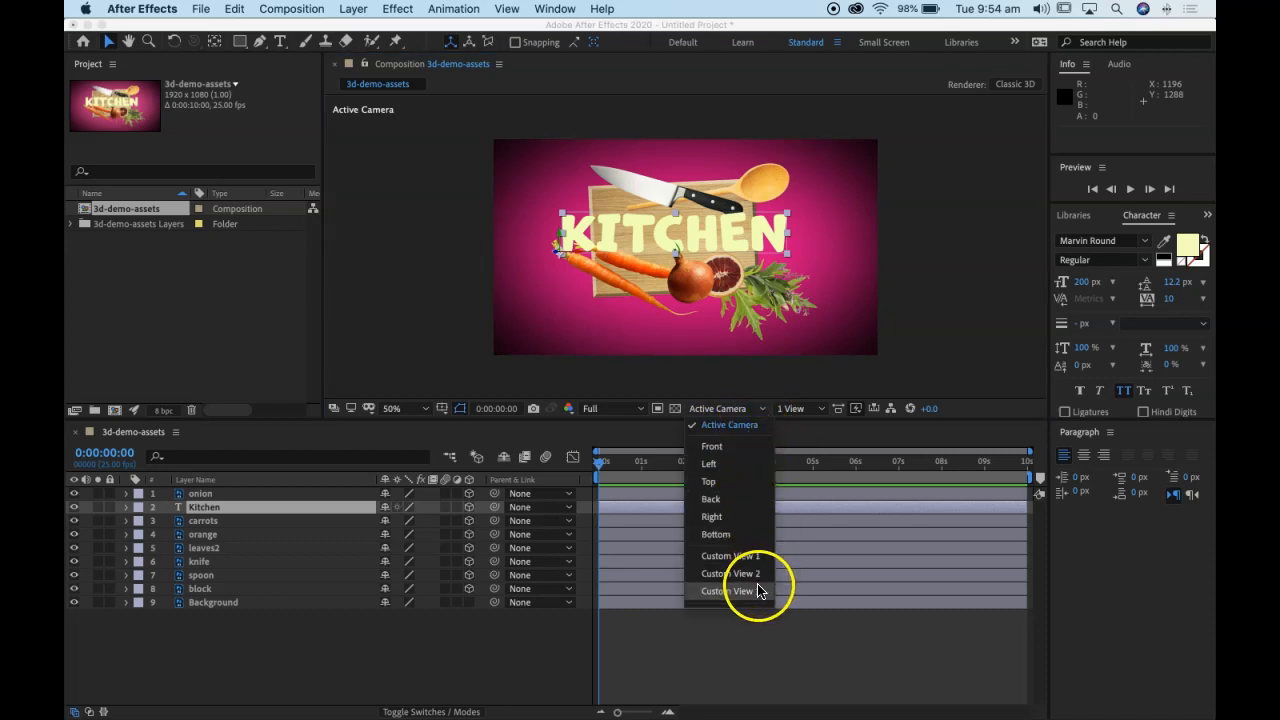
click(750, 482)
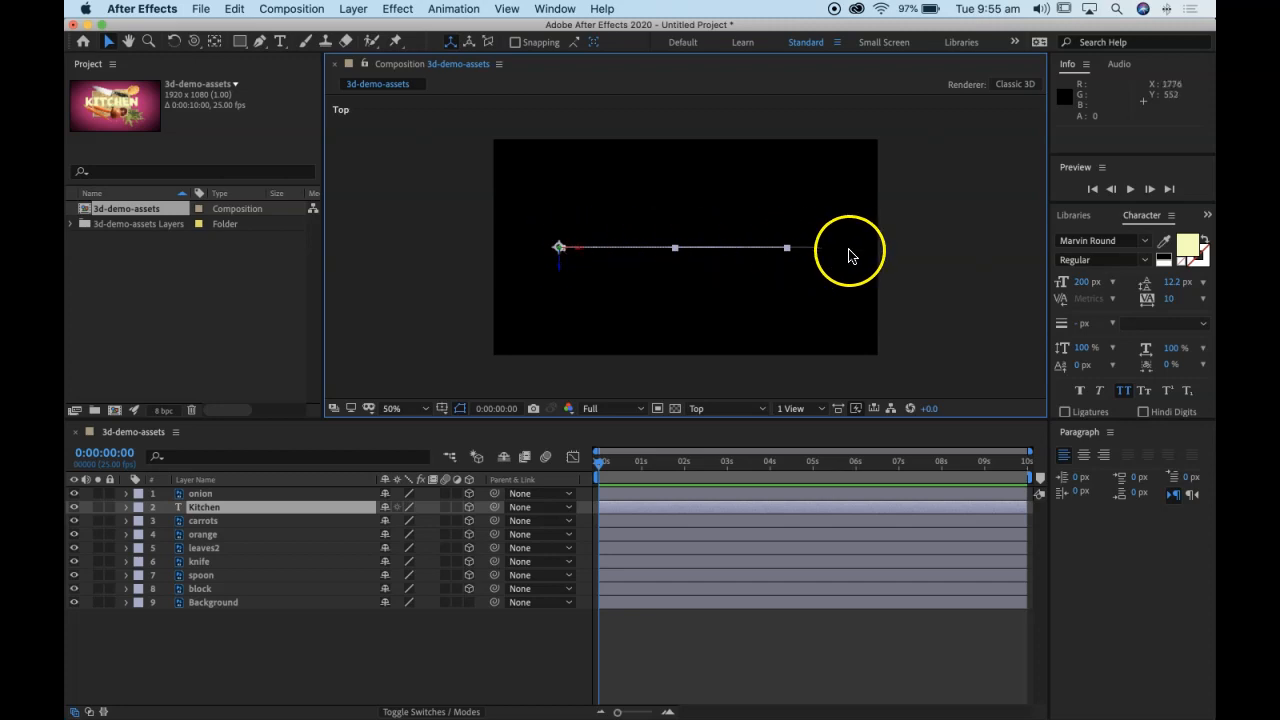
click(714, 409)
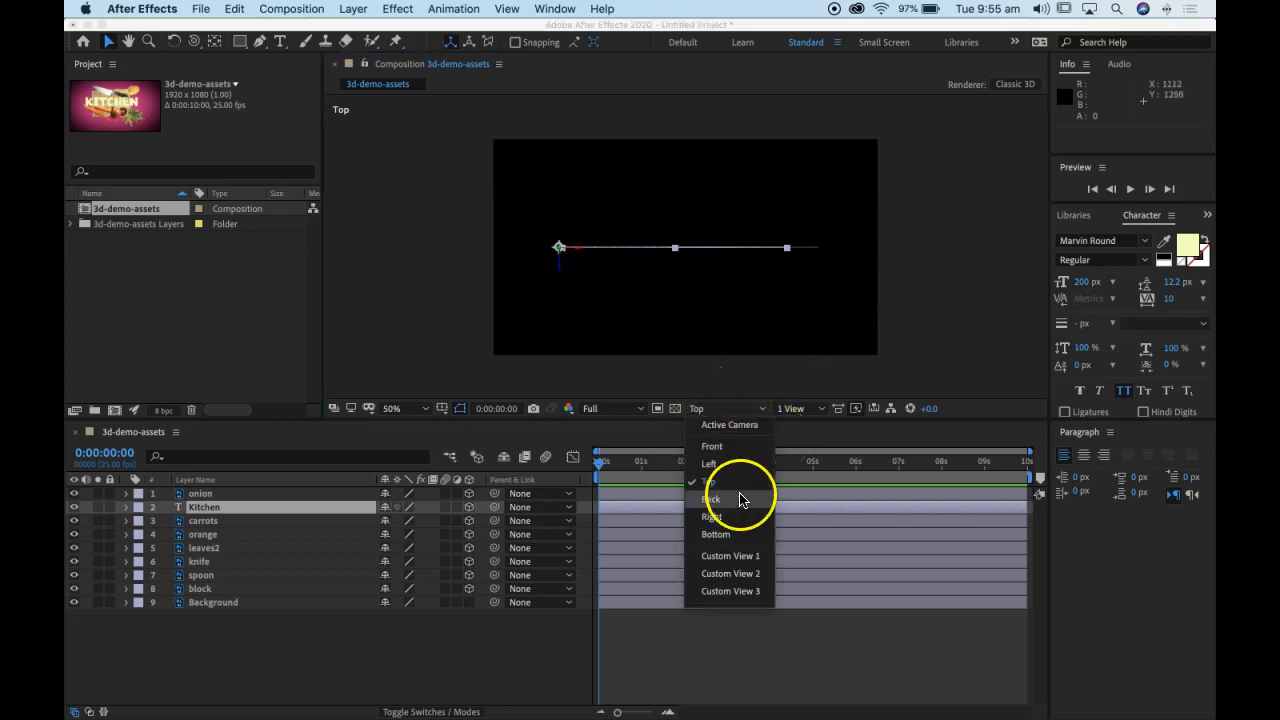
click(745, 561)
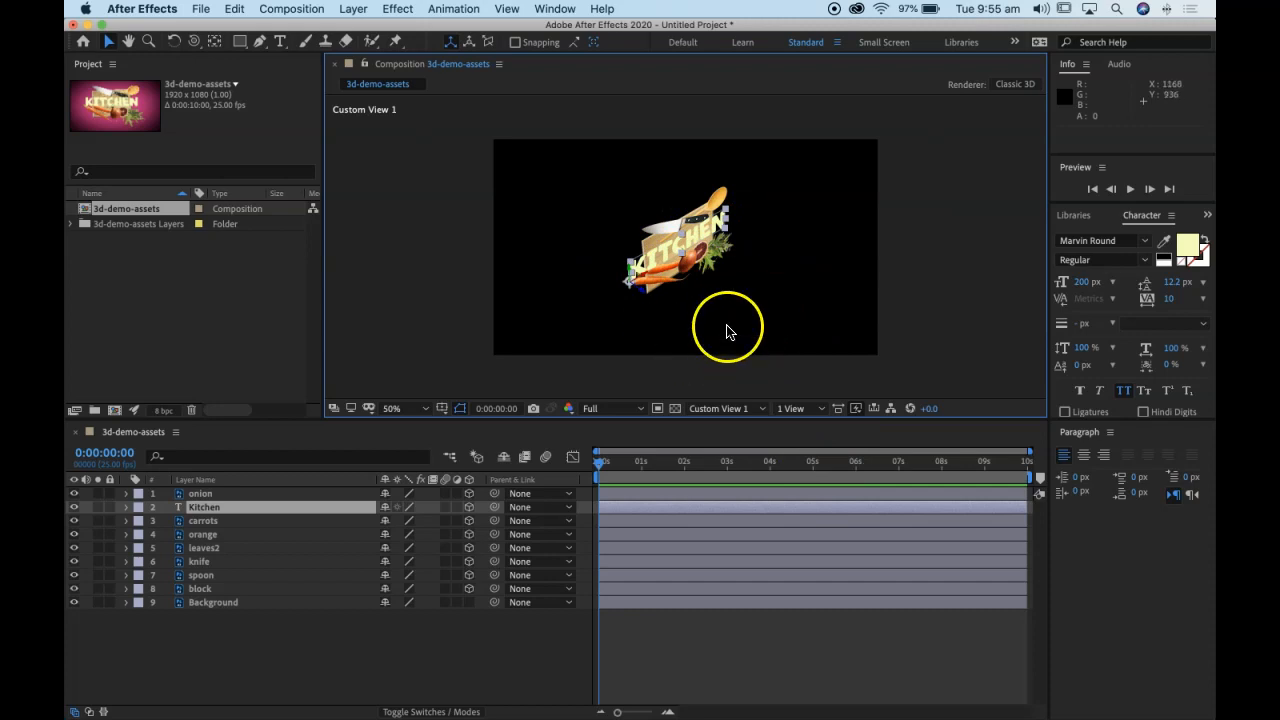
click(735, 412)
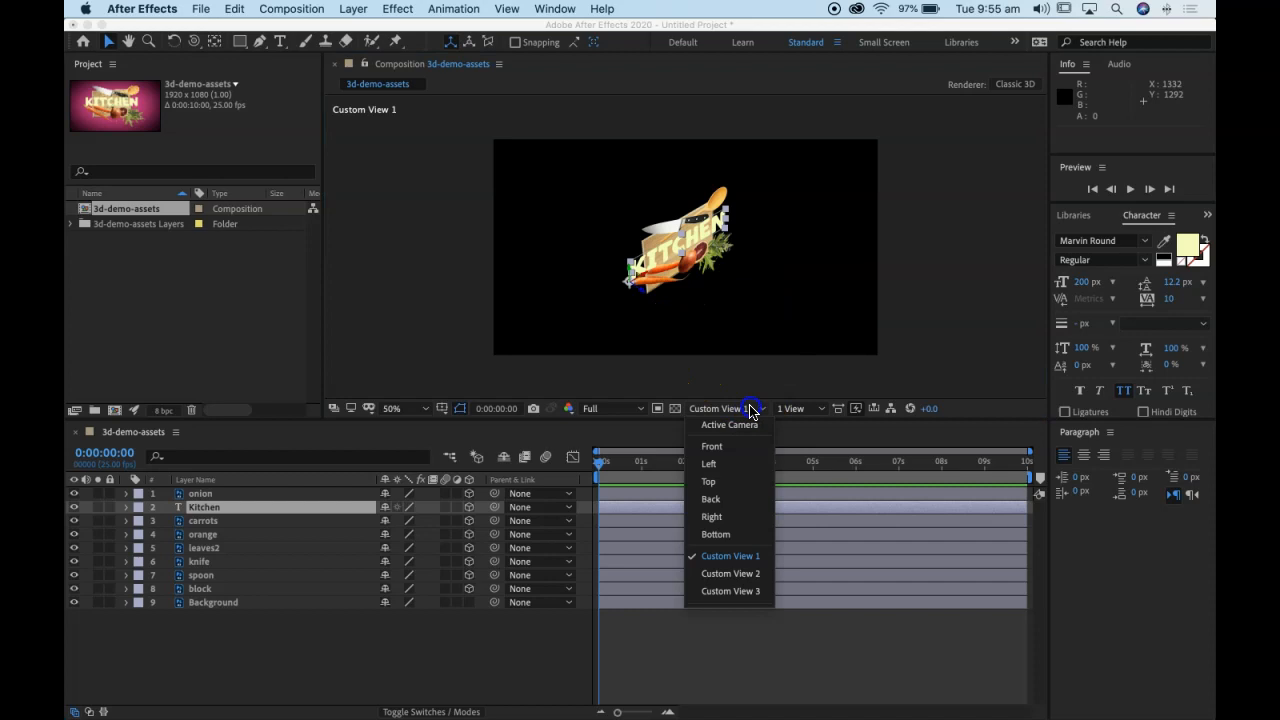
click(737, 429)
click(740, 425)
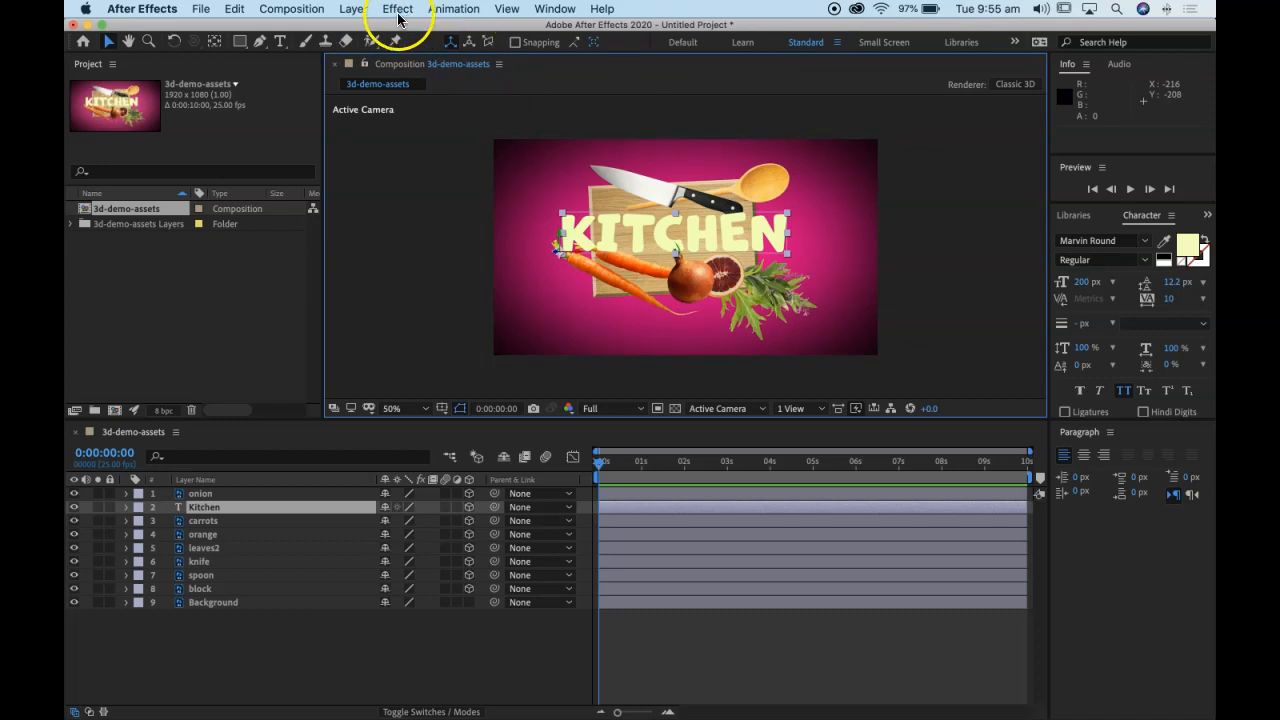
Step: Create a two-node camera with the 50mm preset and move its layer above onion in the layer stack
click(354, 11)
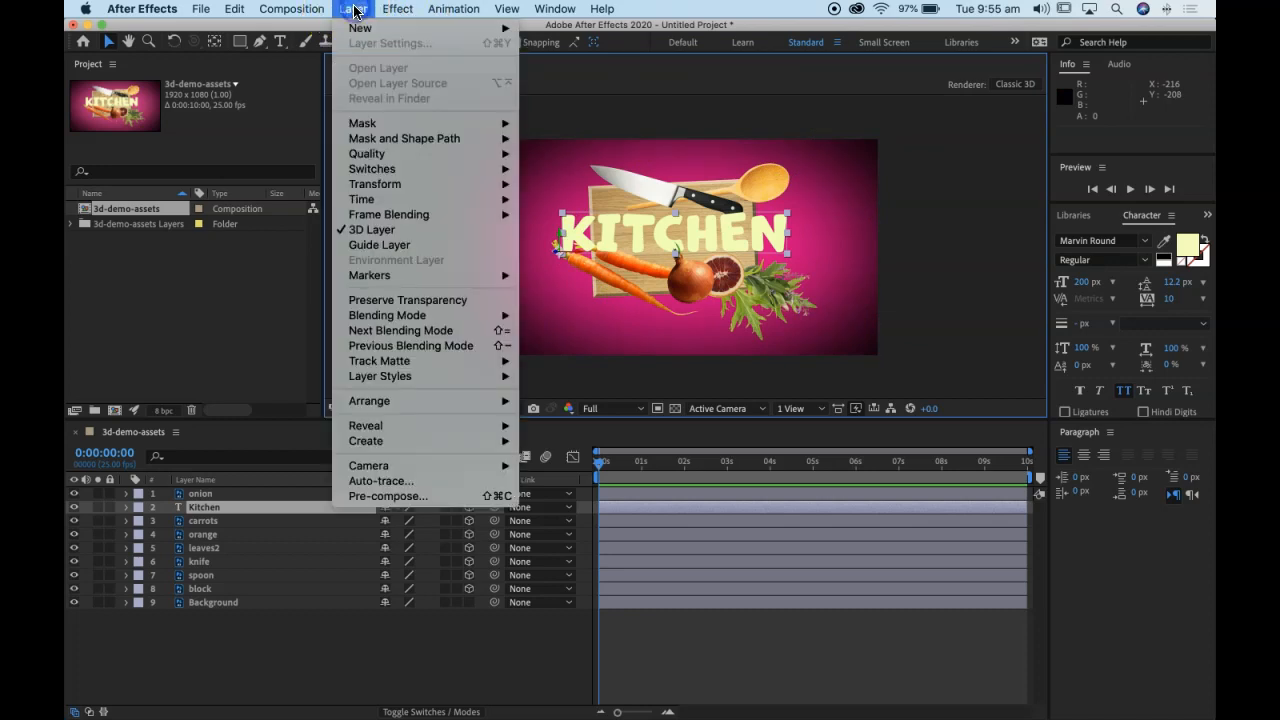
mouse_move(357, 33)
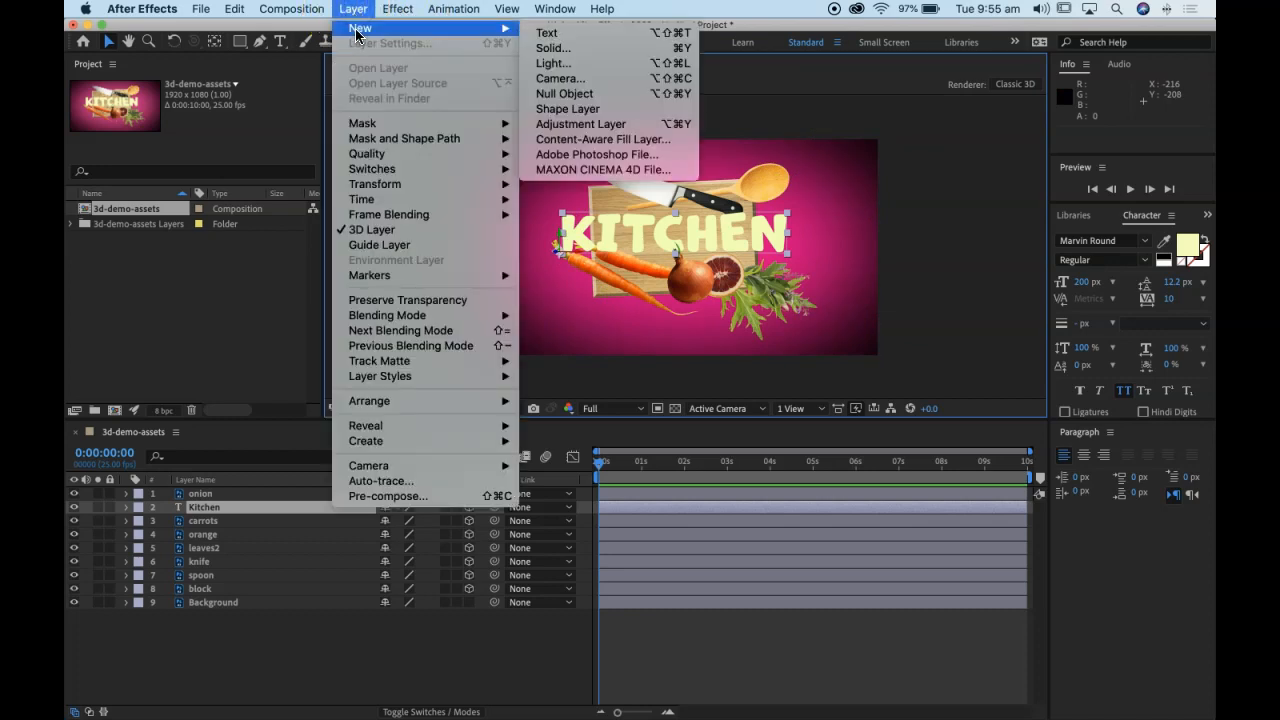
click(553, 80)
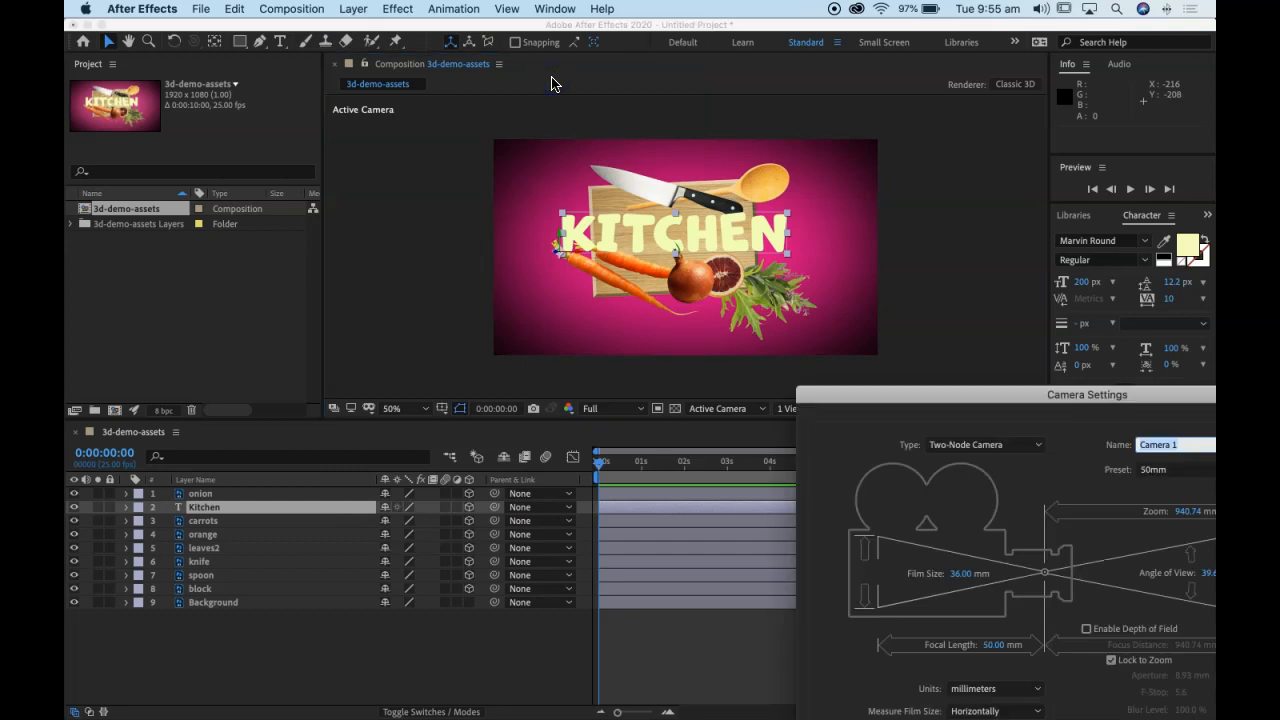
drag(965, 393, 478, 107)
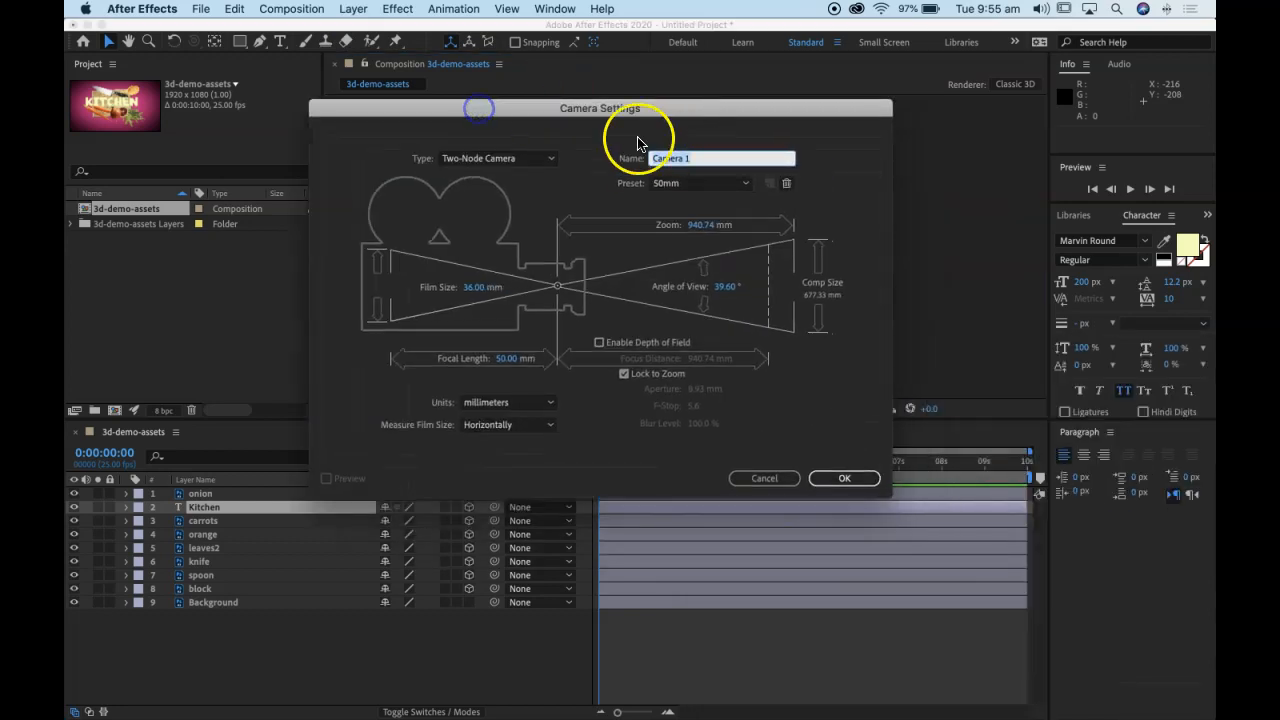
click(840, 479)
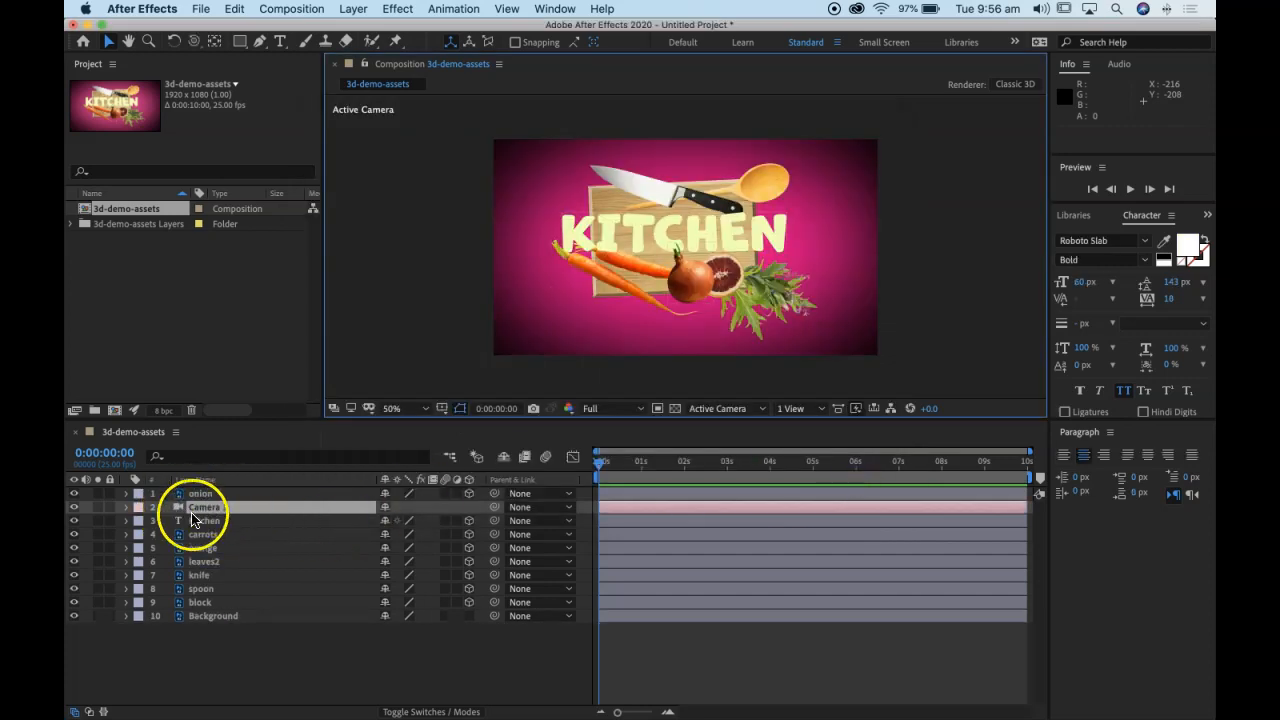
drag(209, 506, 210, 494)
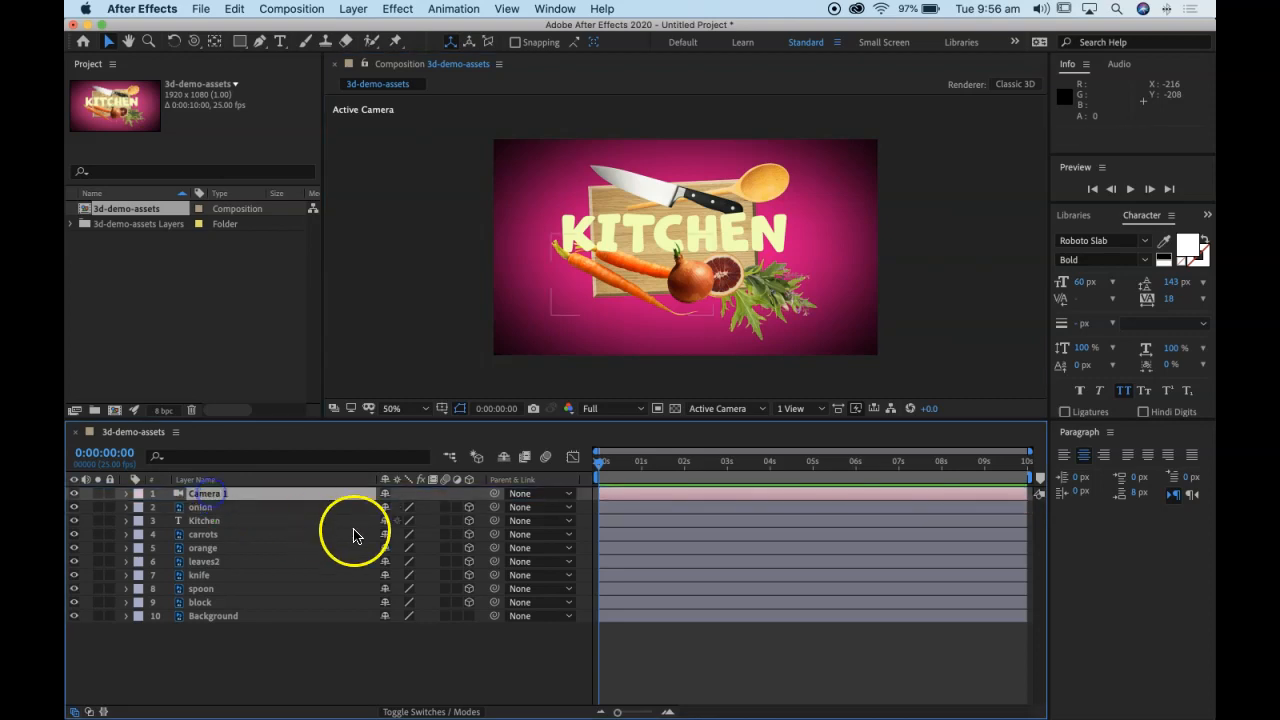
Step: Rename the camera layer "main camera" and view the composition through that camera
key(Return)
click(220, 490)
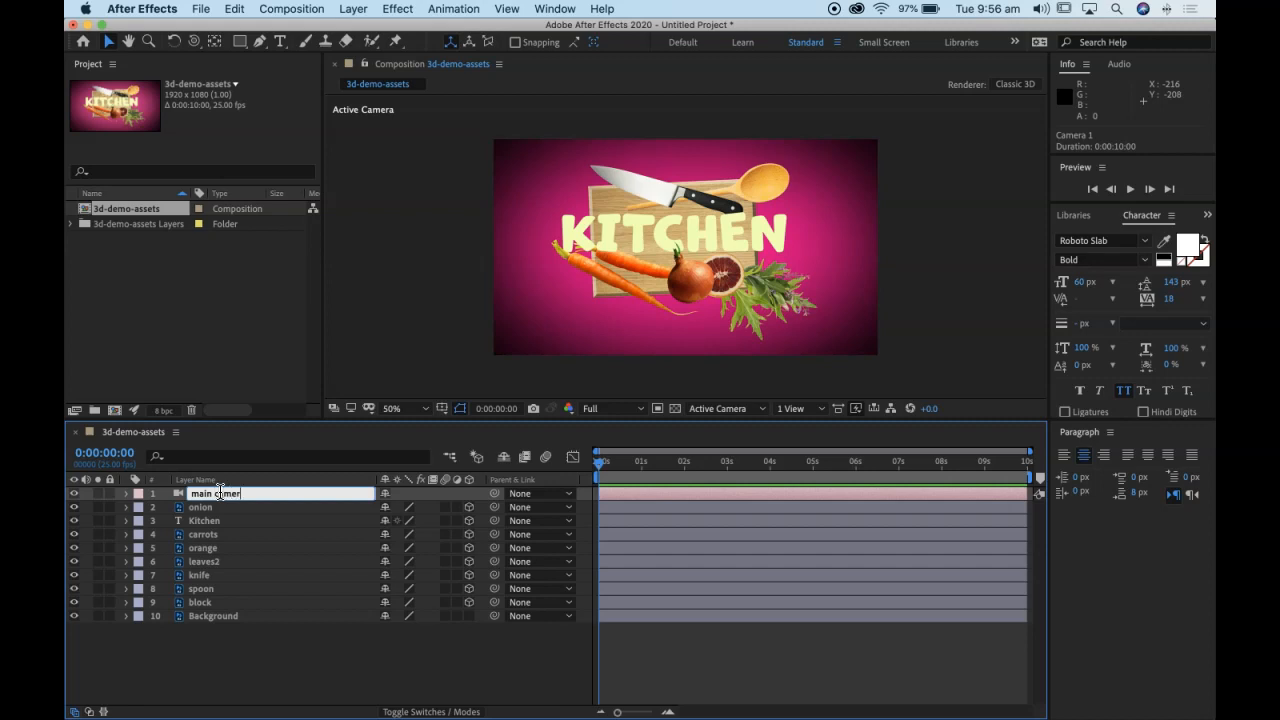
text(main camera)
click(455, 655)
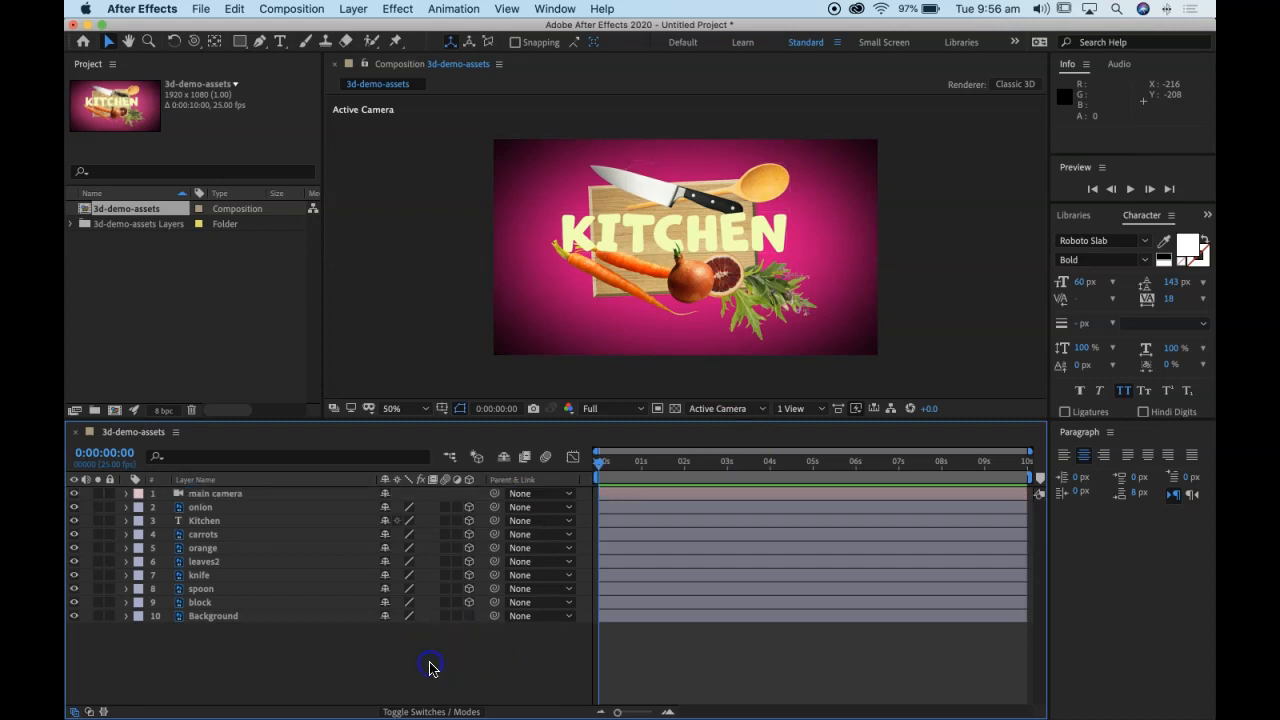
click(717, 408)
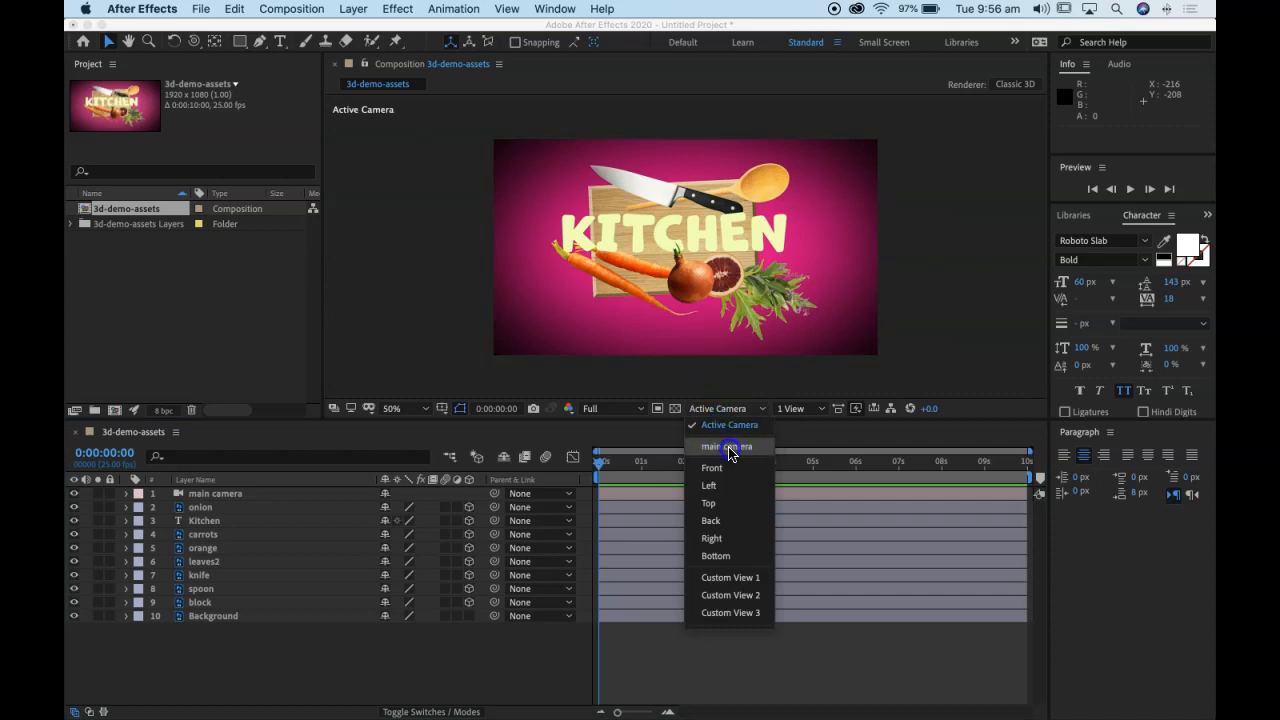
click(741, 447)
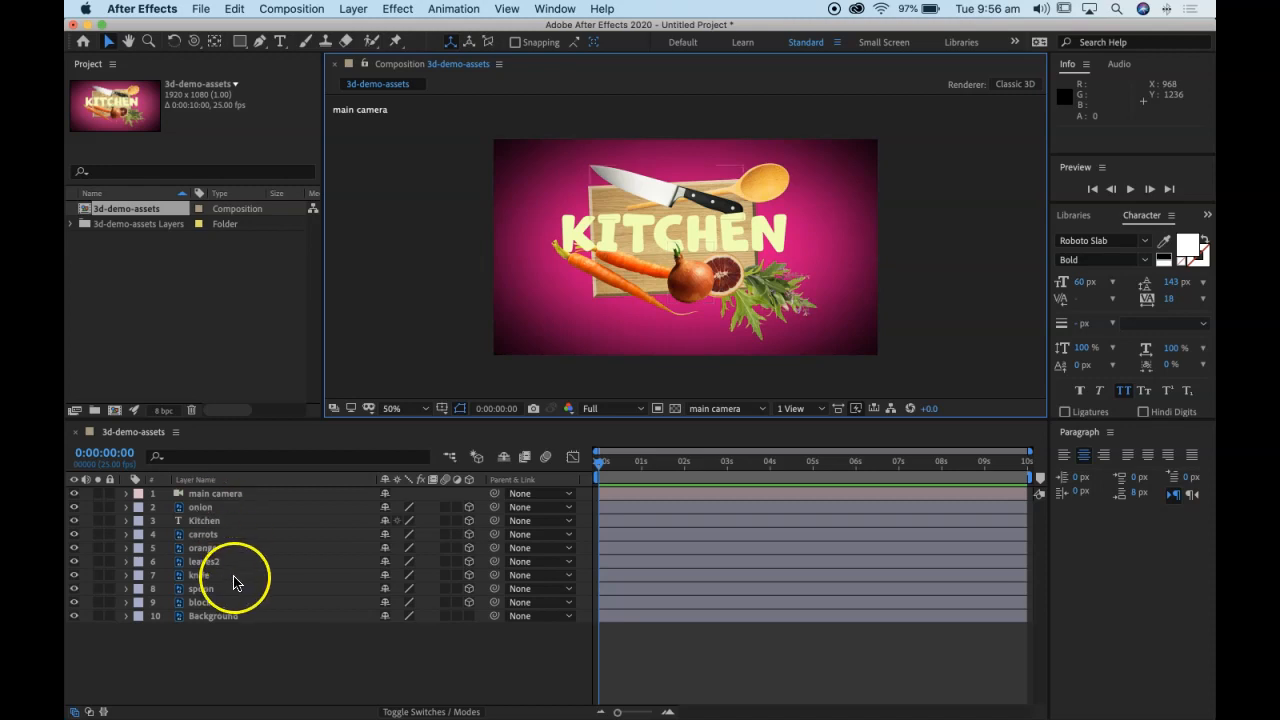
Step: Toggle the onion layer's visibility off and on to identify it, and reveal its Position property
click(217, 509)
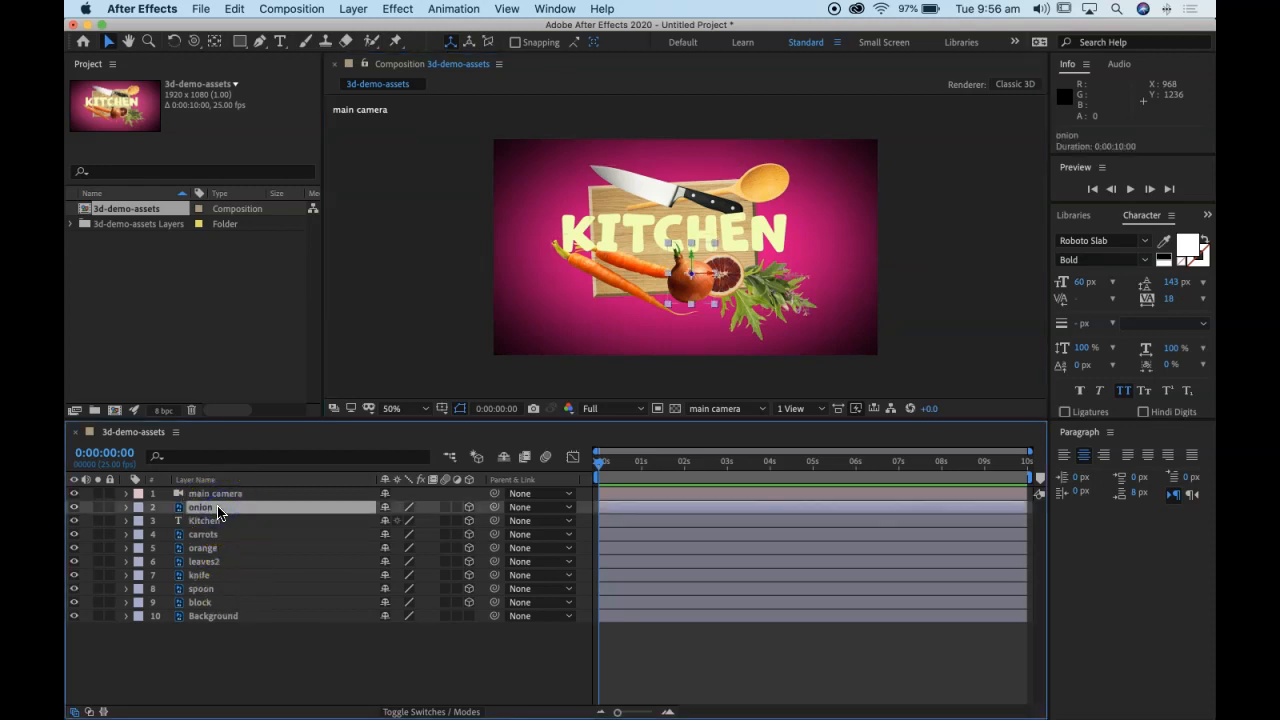
click(76, 508)
click(76, 508)
click(222, 510)
key(p)
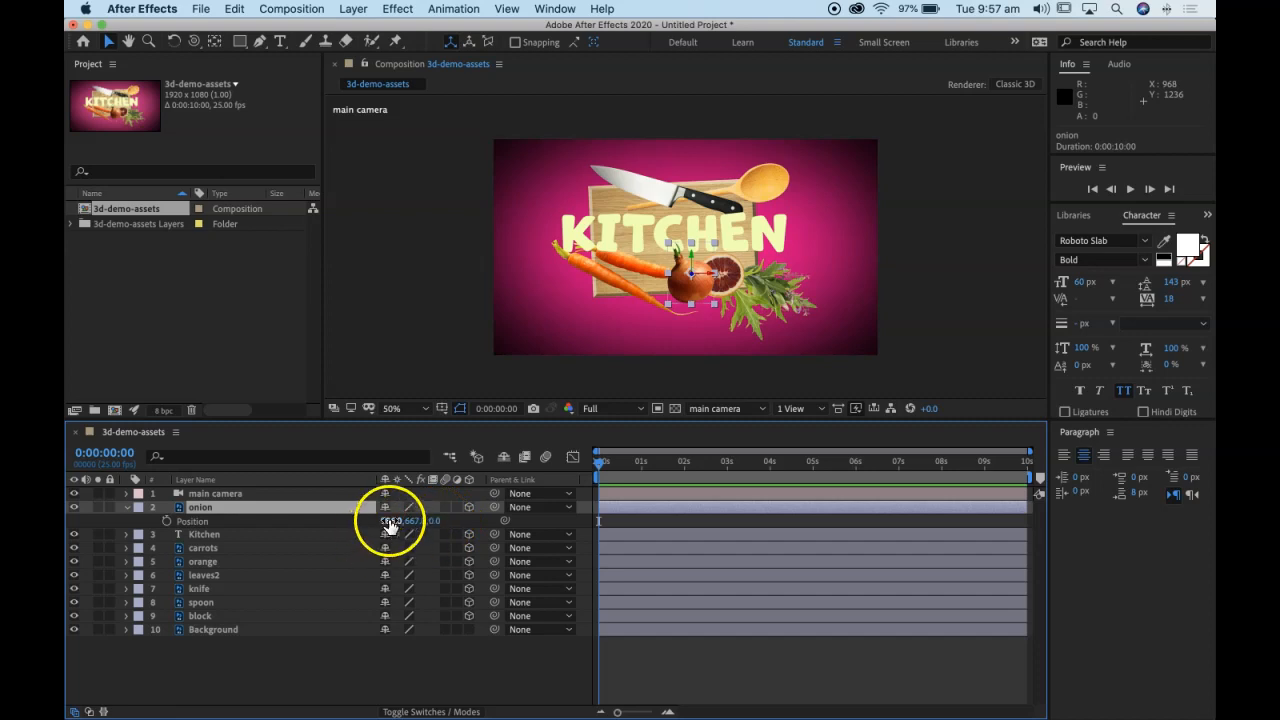
Step: Try changing the onion layer's Position values and undo the changes
drag(390, 524, 362, 511)
key(super+z)
key(super+z)
key(super+z)
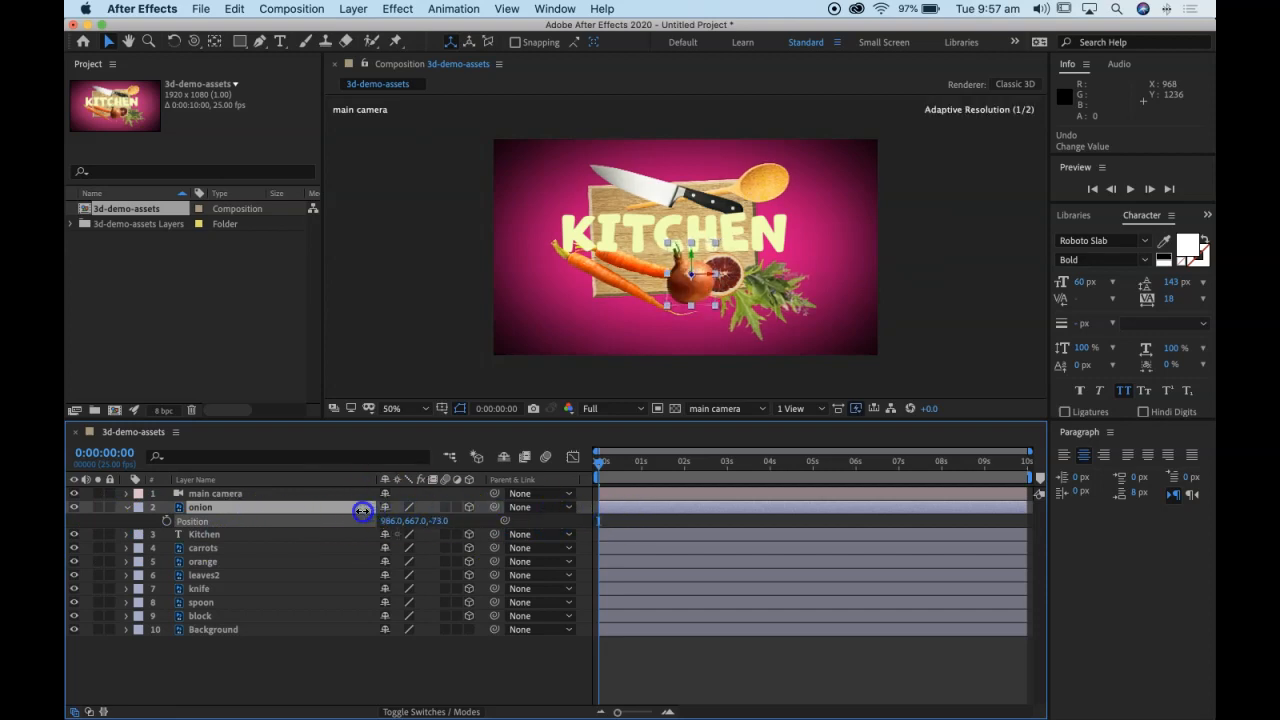
Step: Set the onion layer's Z position to -227 and check its distance from the other layers in the Top view
drag(285, 511, 241, 511)
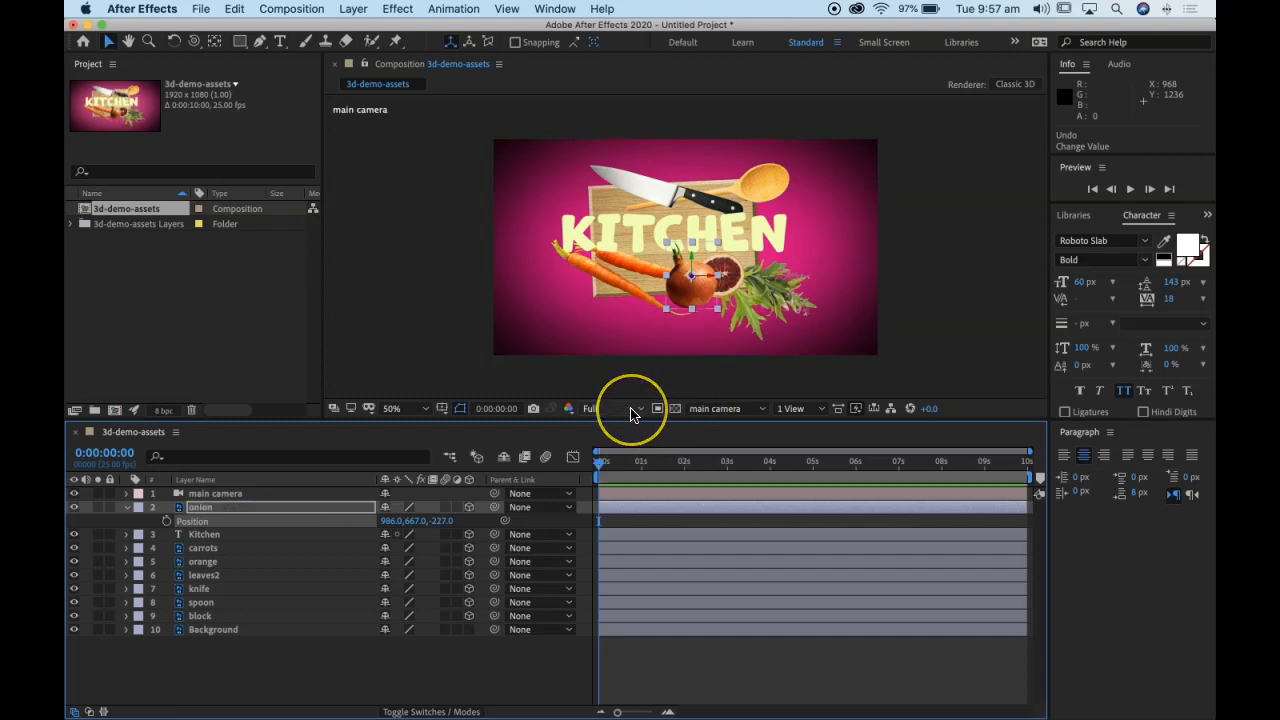
click(749, 409)
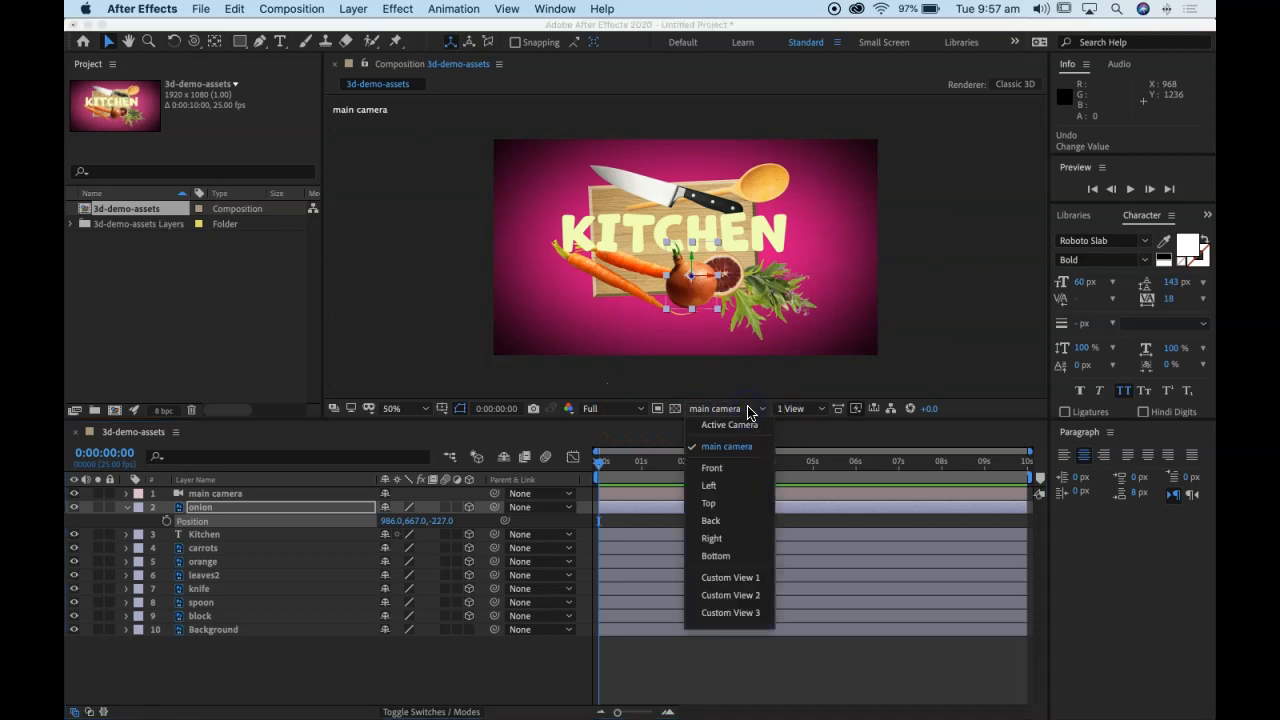
click(737, 503)
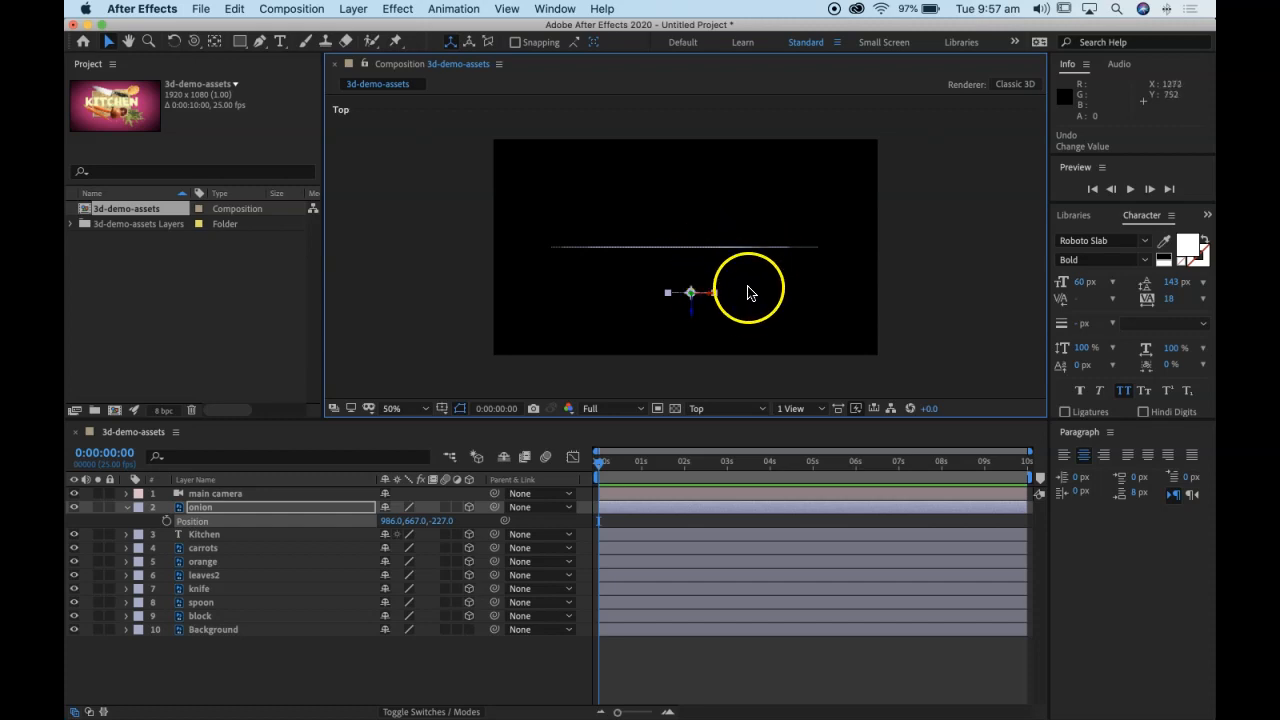
key(period)
key(period)
key(period)
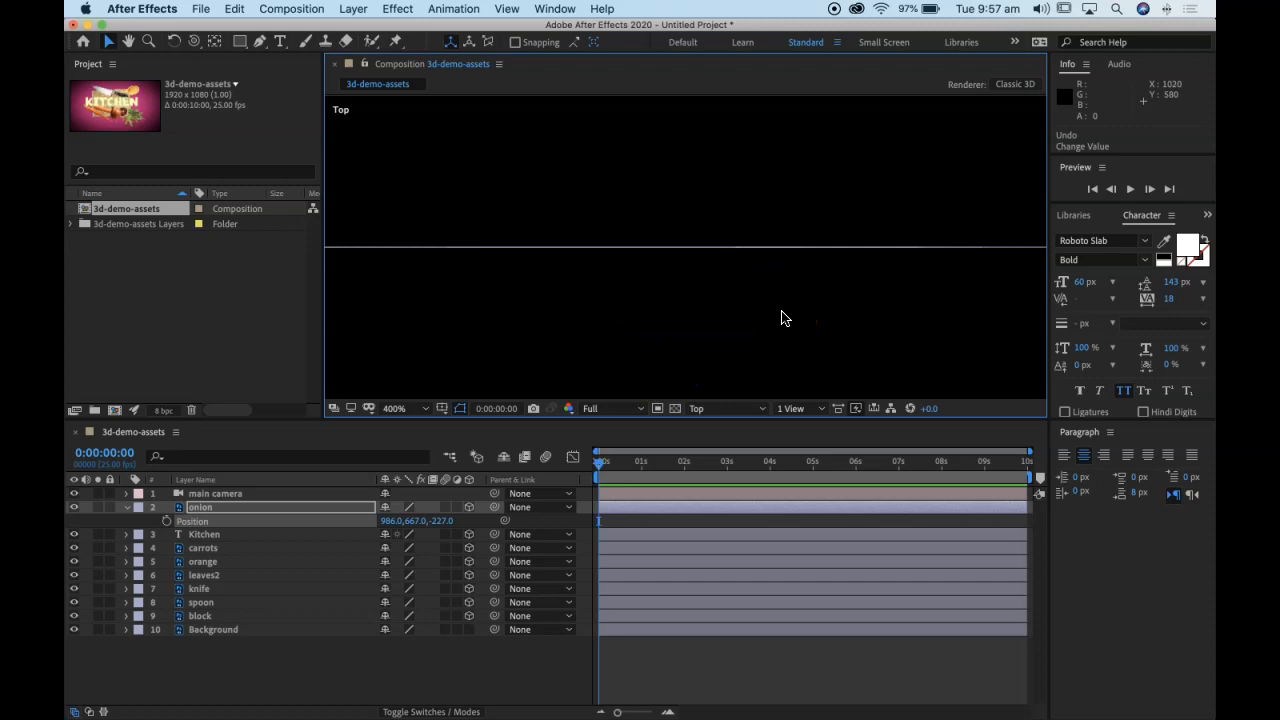
Step: Move the onion layer along its X and Z axes in the Top view to position 969, 667, -229
key(space)
drag(857, 327, 829, 191)
drag(764, 284, 754, 203)
drag(775, 321, 786, 160)
key(space)
drag(815, 325, 829, 225)
drag(777, 189, 782, 254)
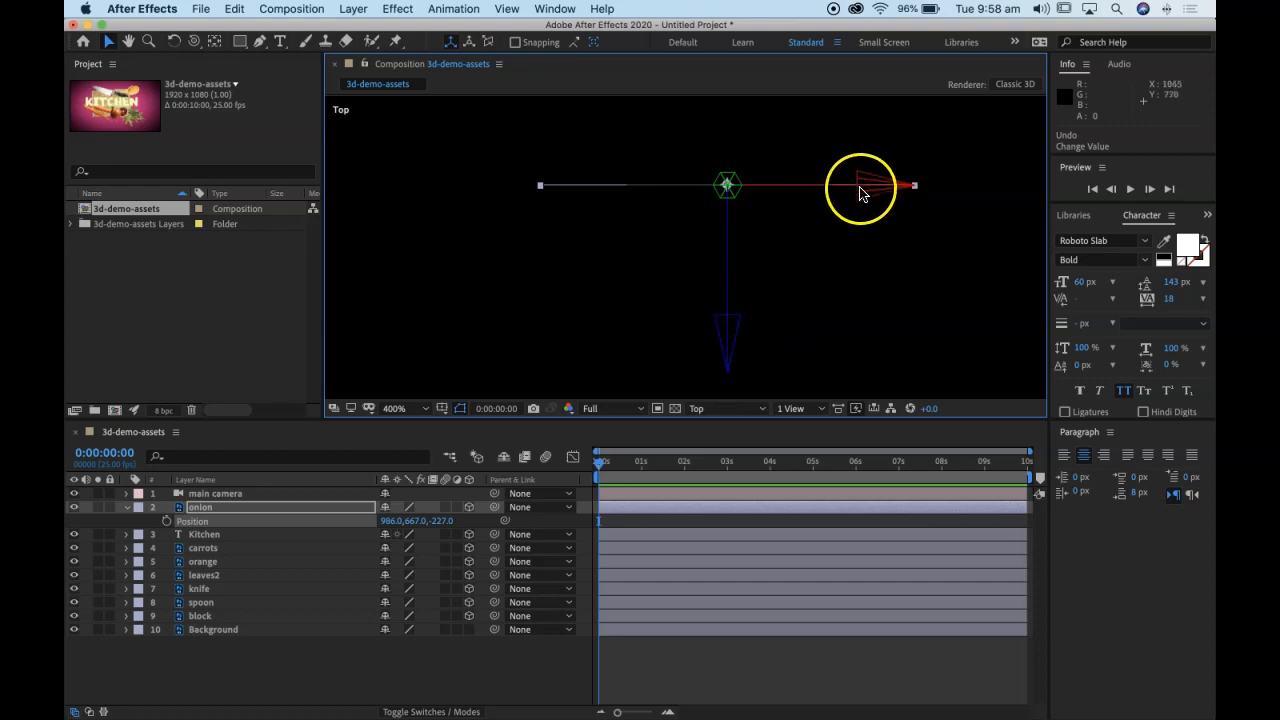
key(comma)
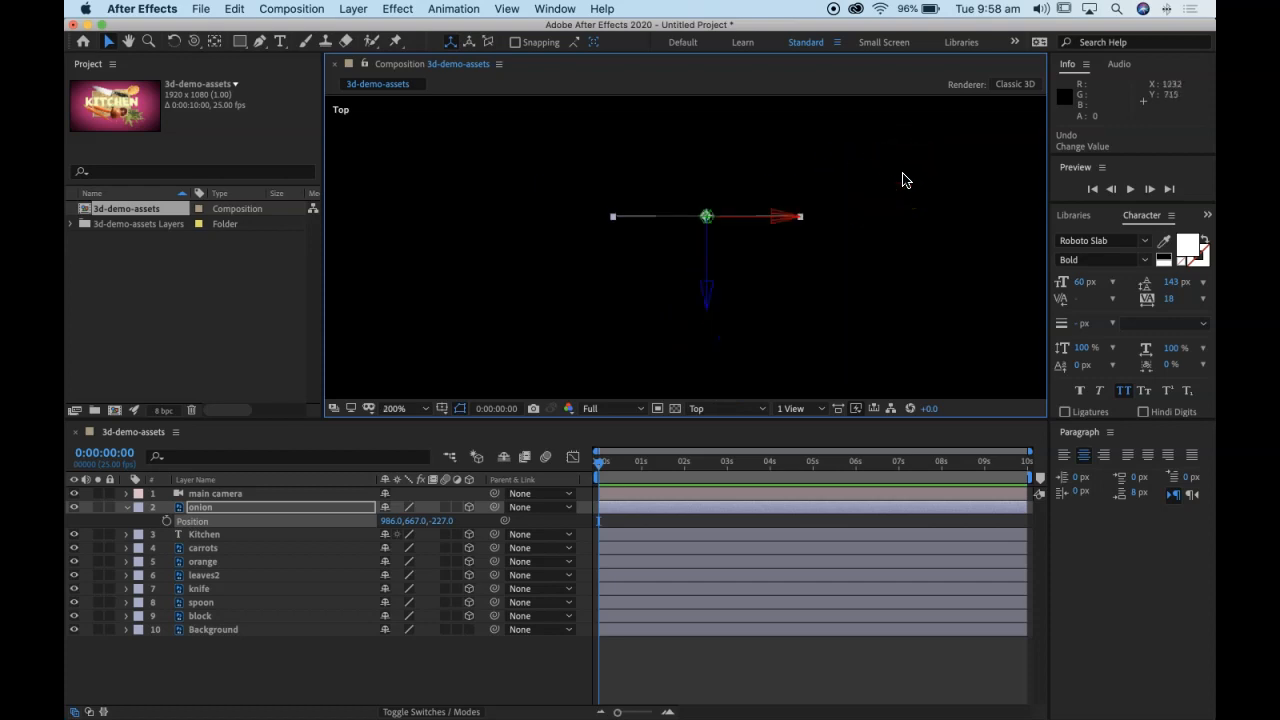
drag(760, 286, 788, 252)
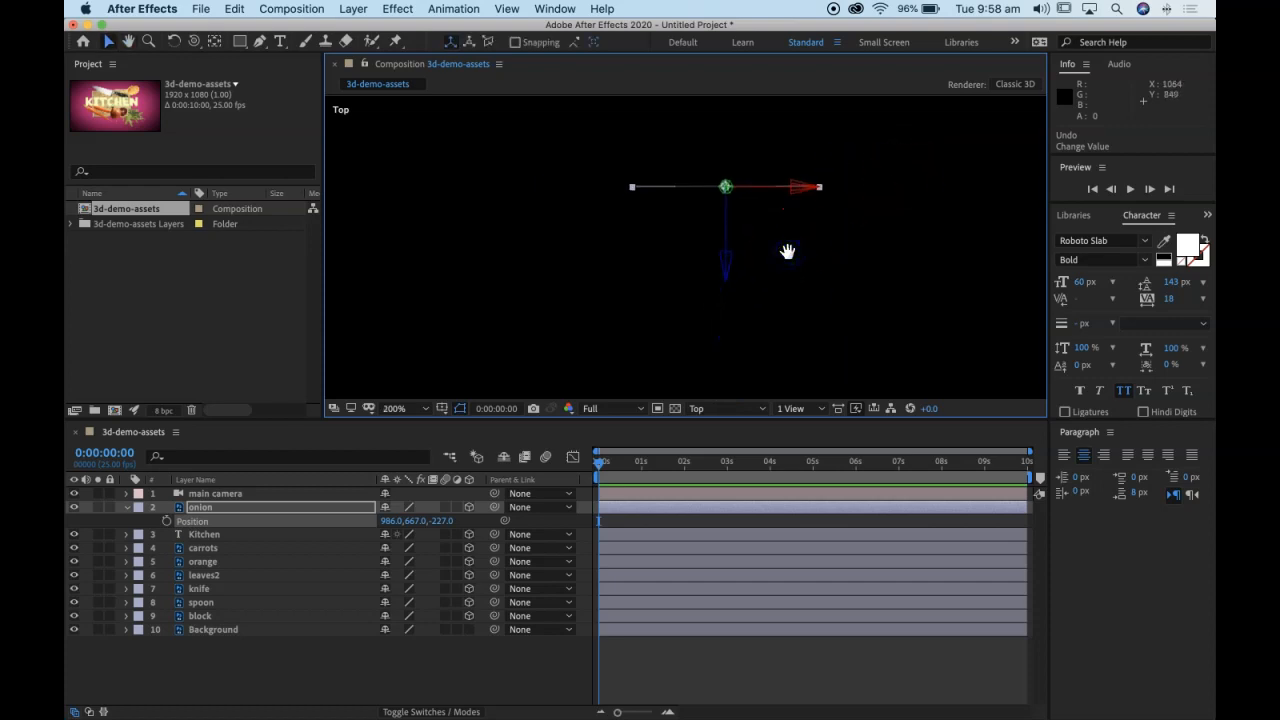
drag(806, 188, 780, 184)
drag(712, 259, 714, 226)
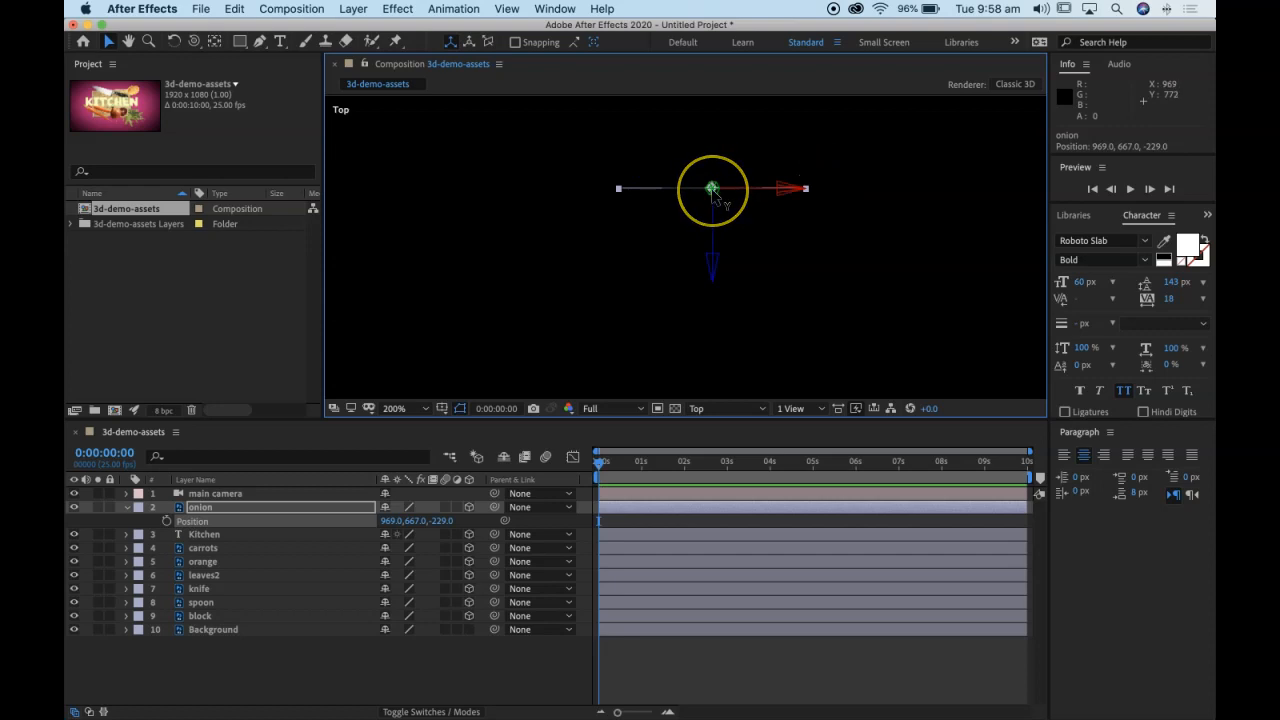
Step: Switch the composition to the main camera view and undo the cut of the onion layer
key(super+x)
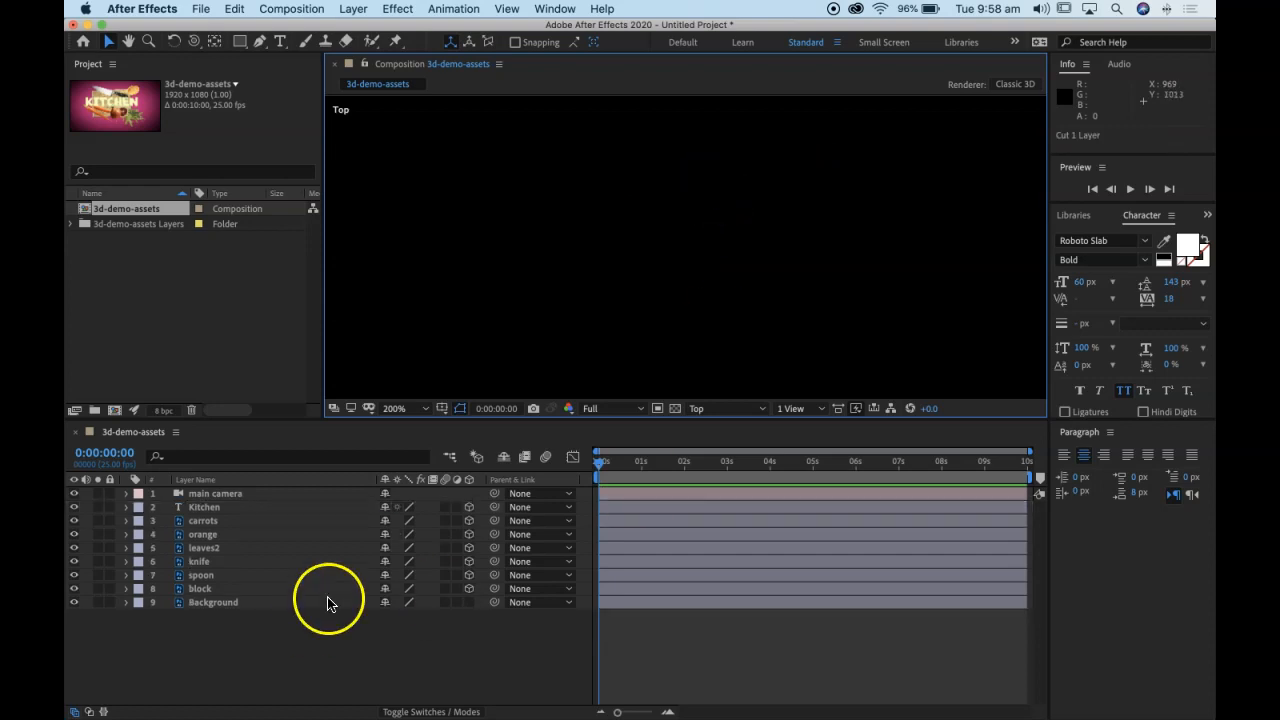
click(709, 409)
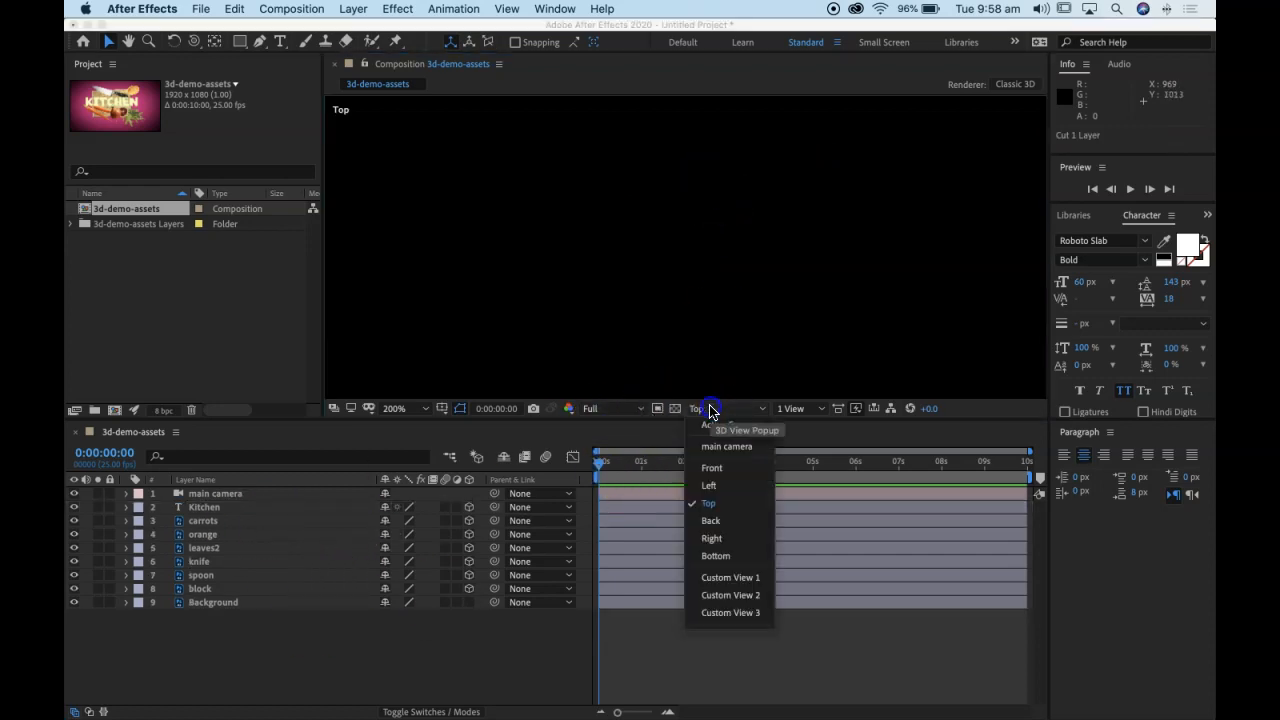
click(722, 446)
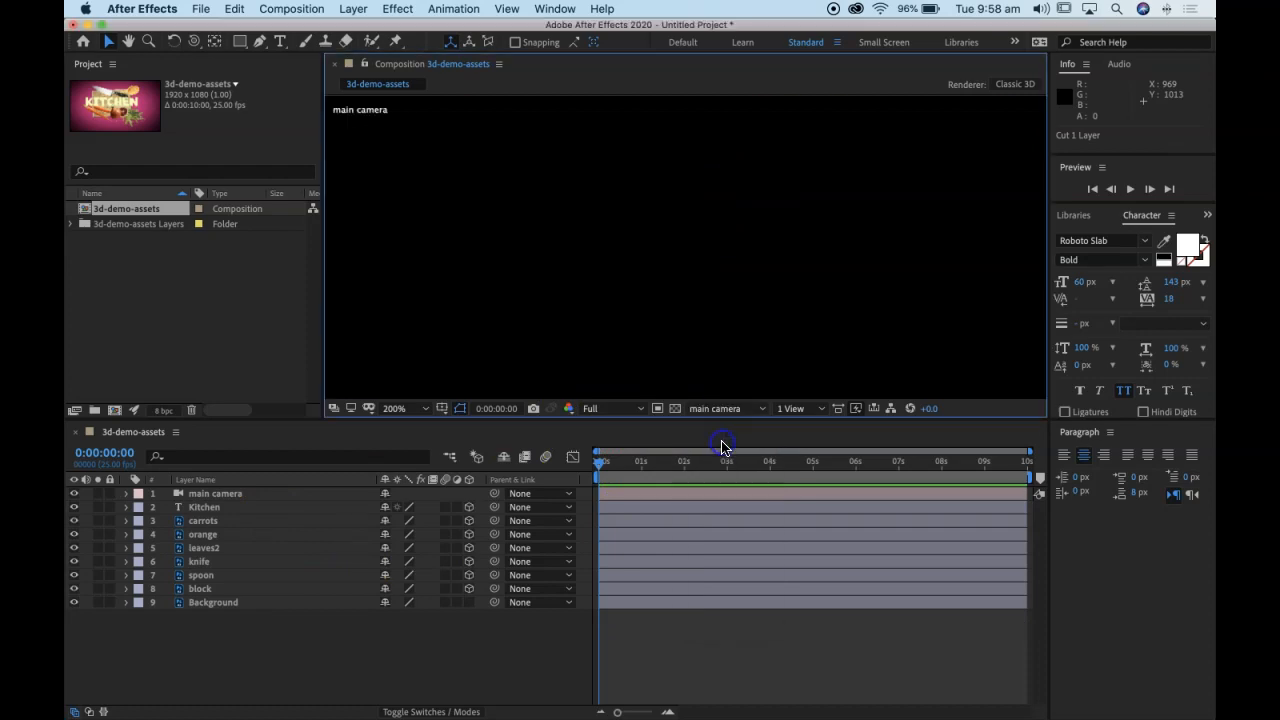
click(212, 520)
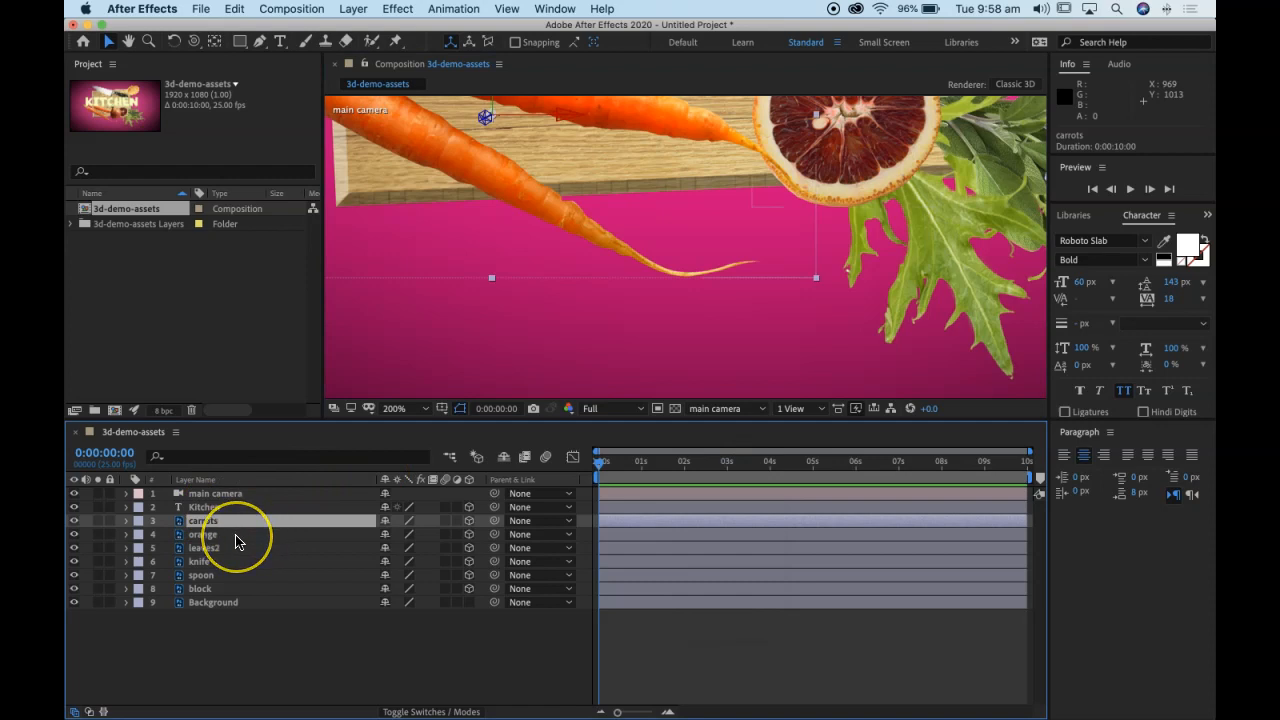
key(cmd+z)
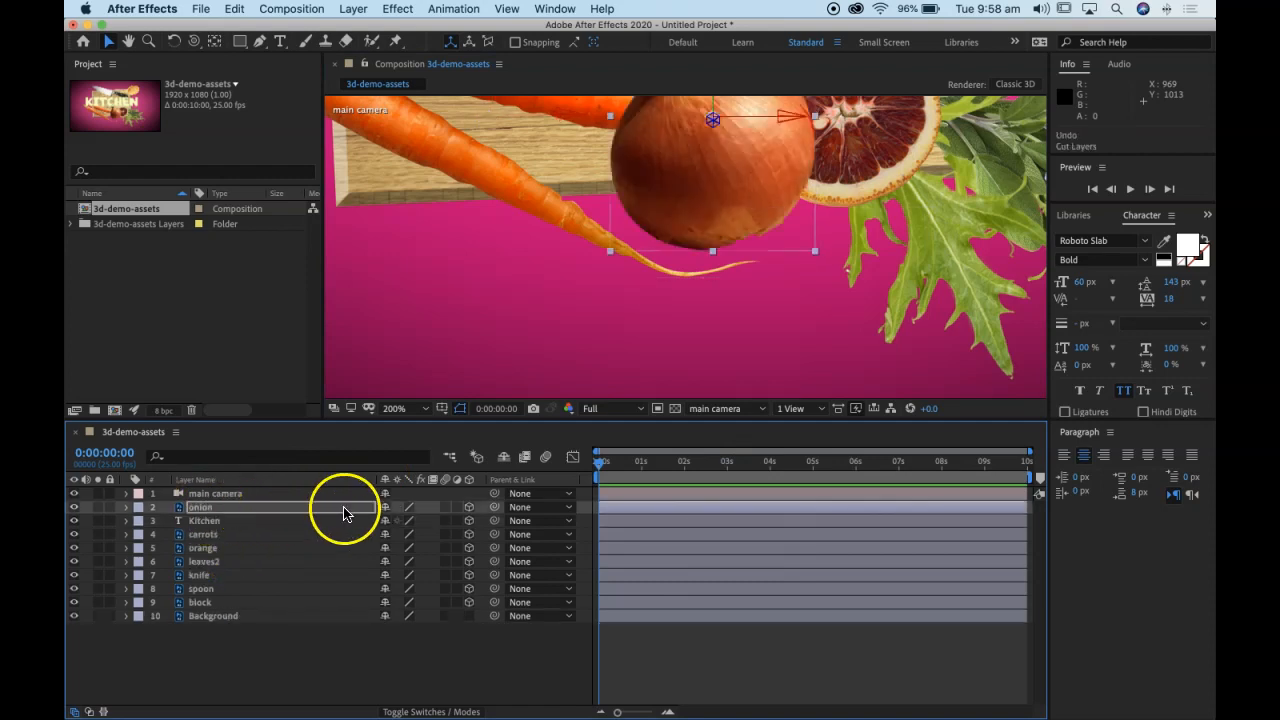
Step: Reset the onion layer's Z position to 0 and collapse its properties
key(comma)
drag(628, 216, 607, 297)
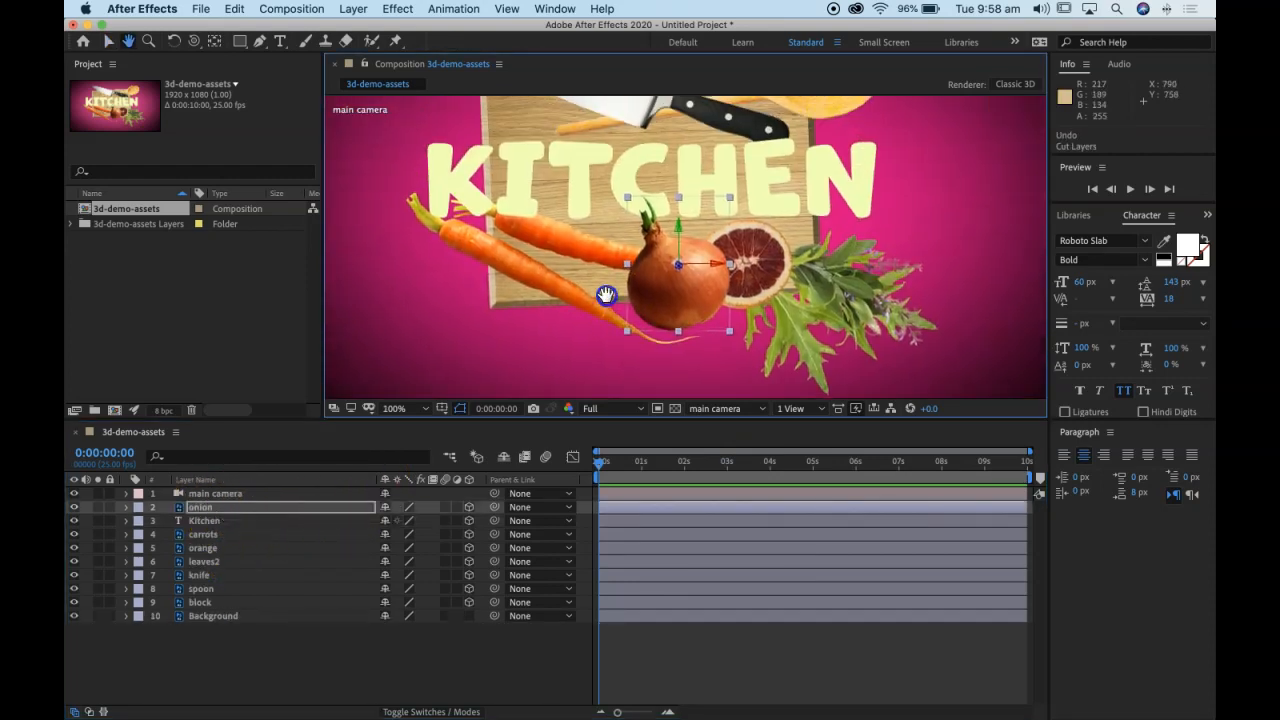
drag(598, 418, 600, 522)
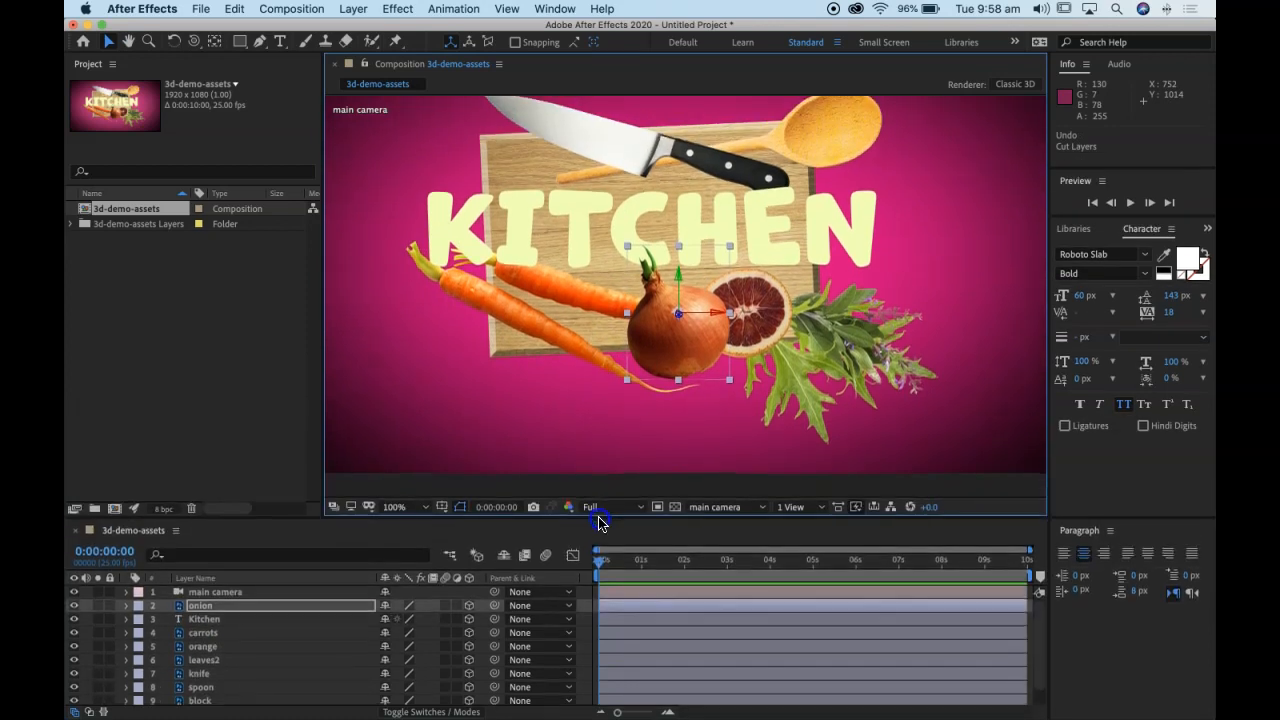
key(comma)
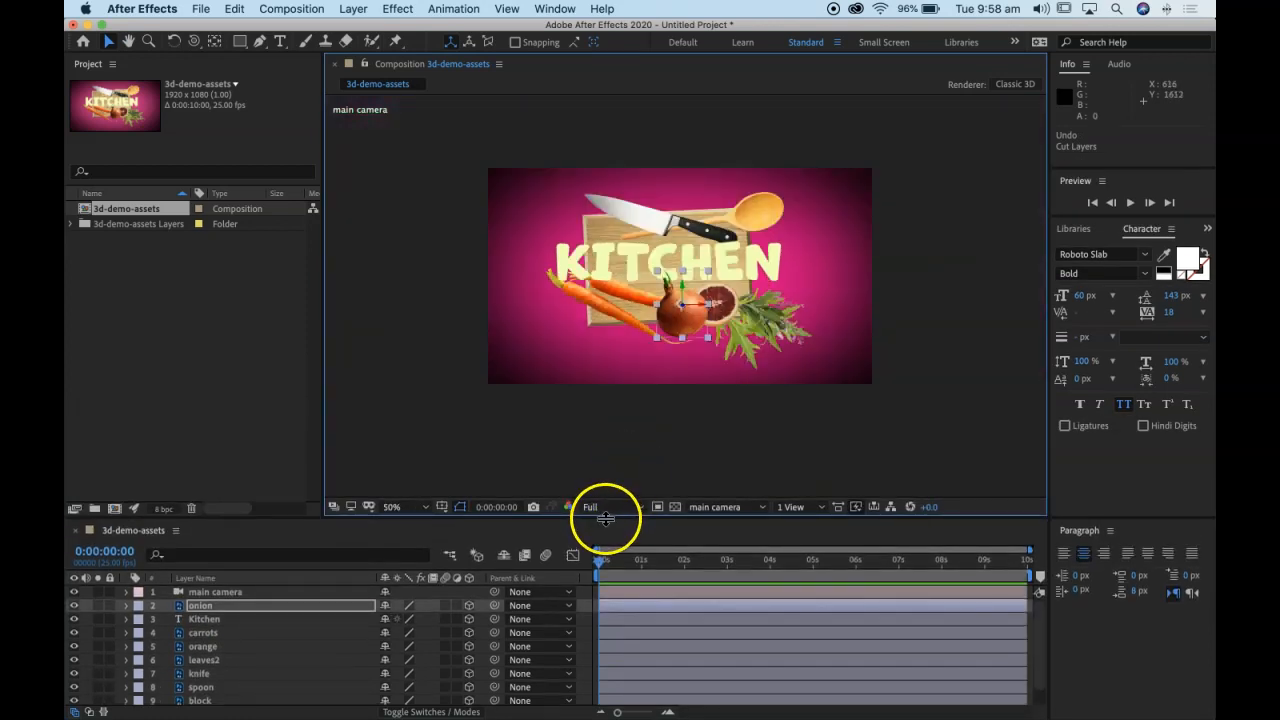
drag(605, 516, 615, 422)
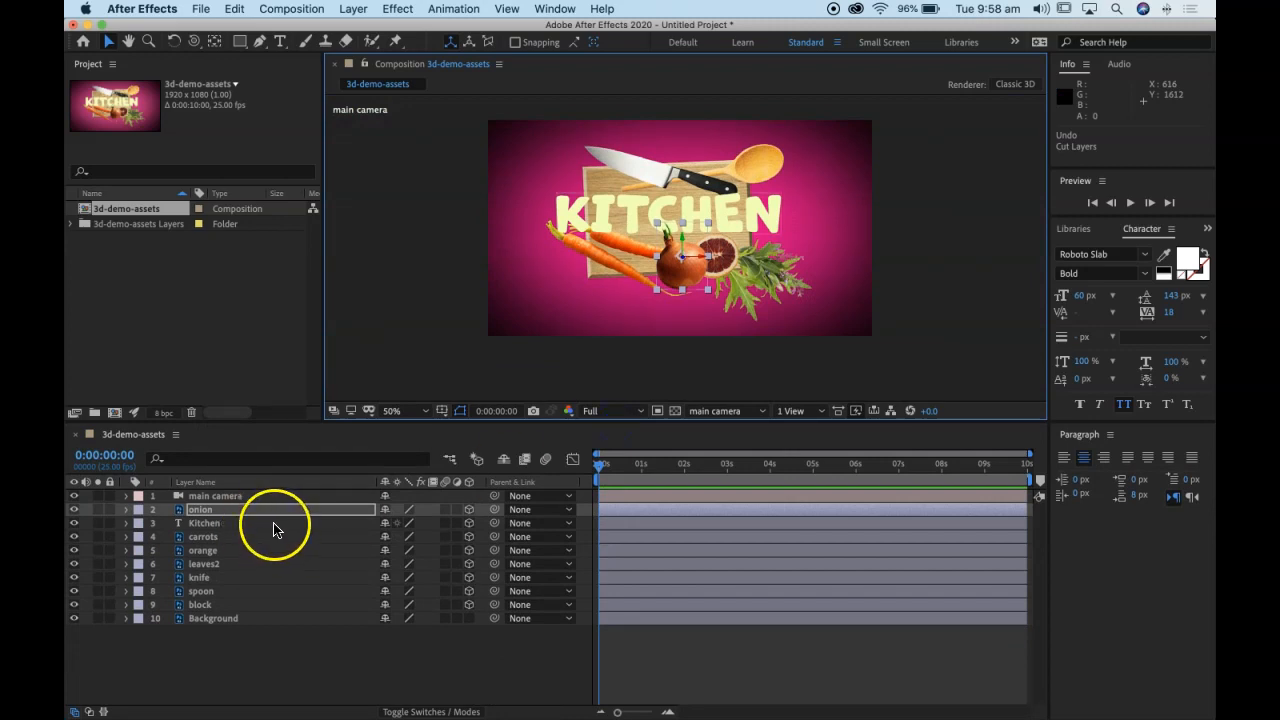
key(p)
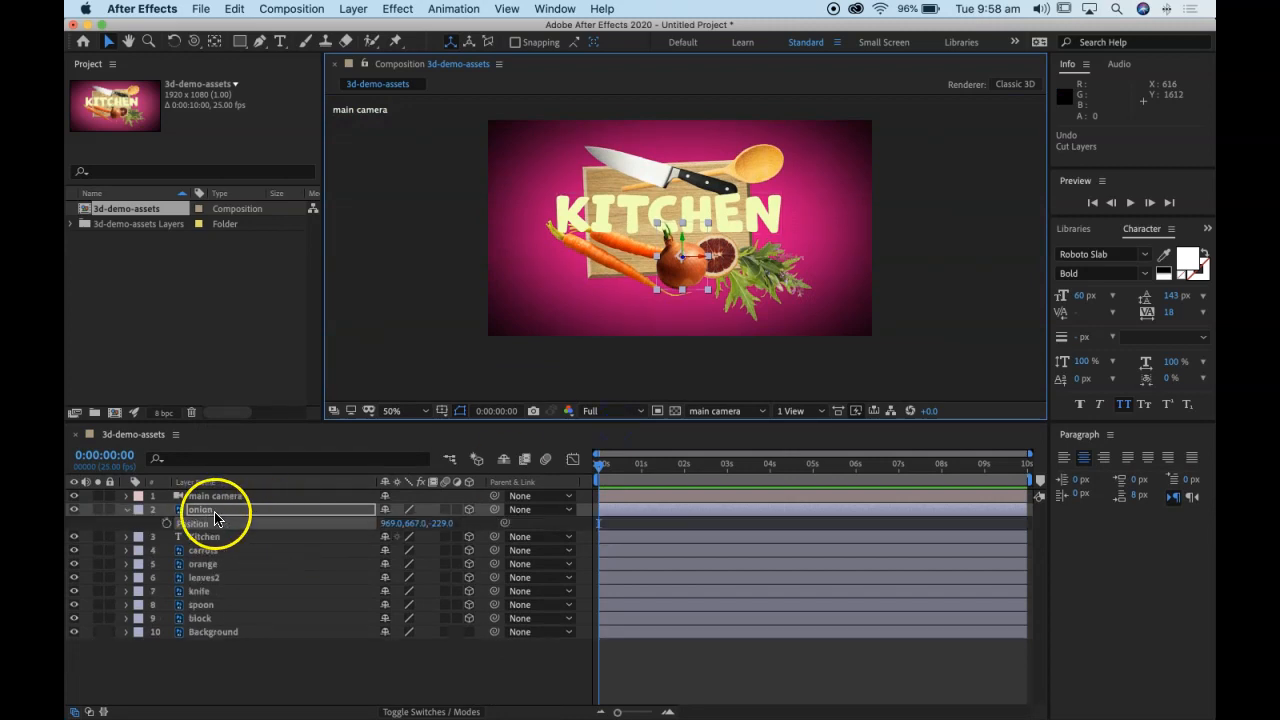
text(0)
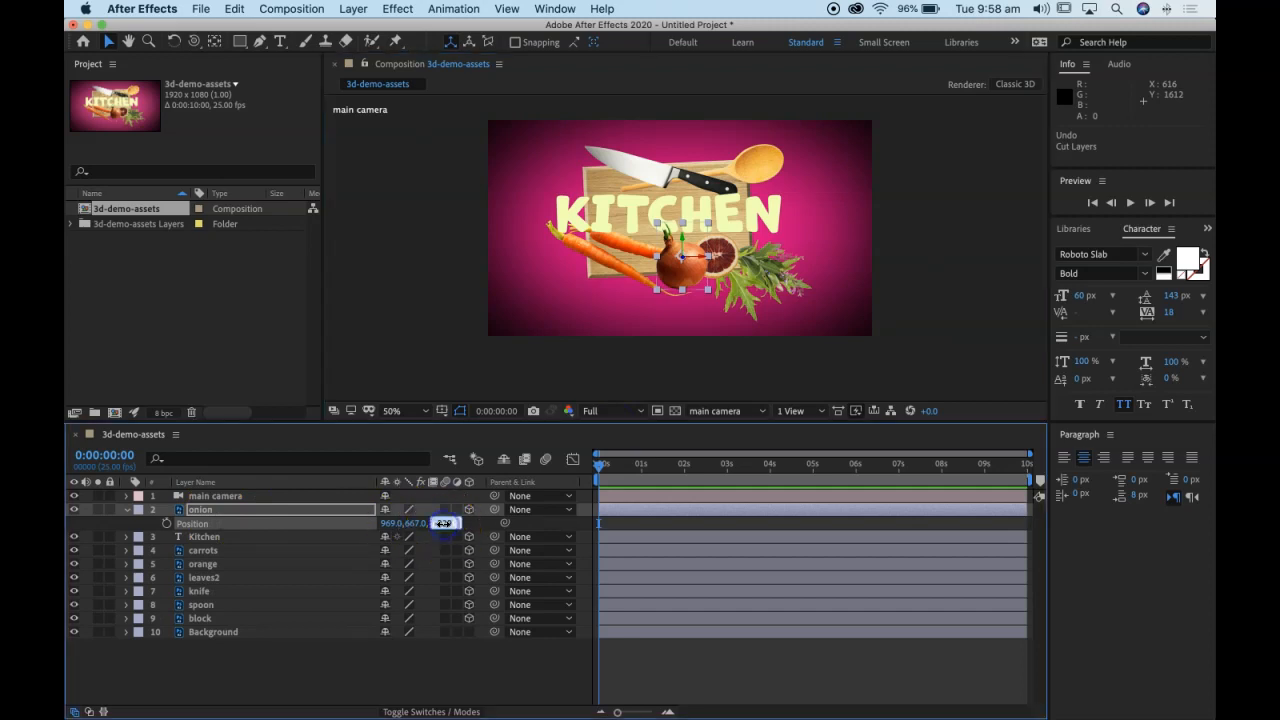
click(396, 679)
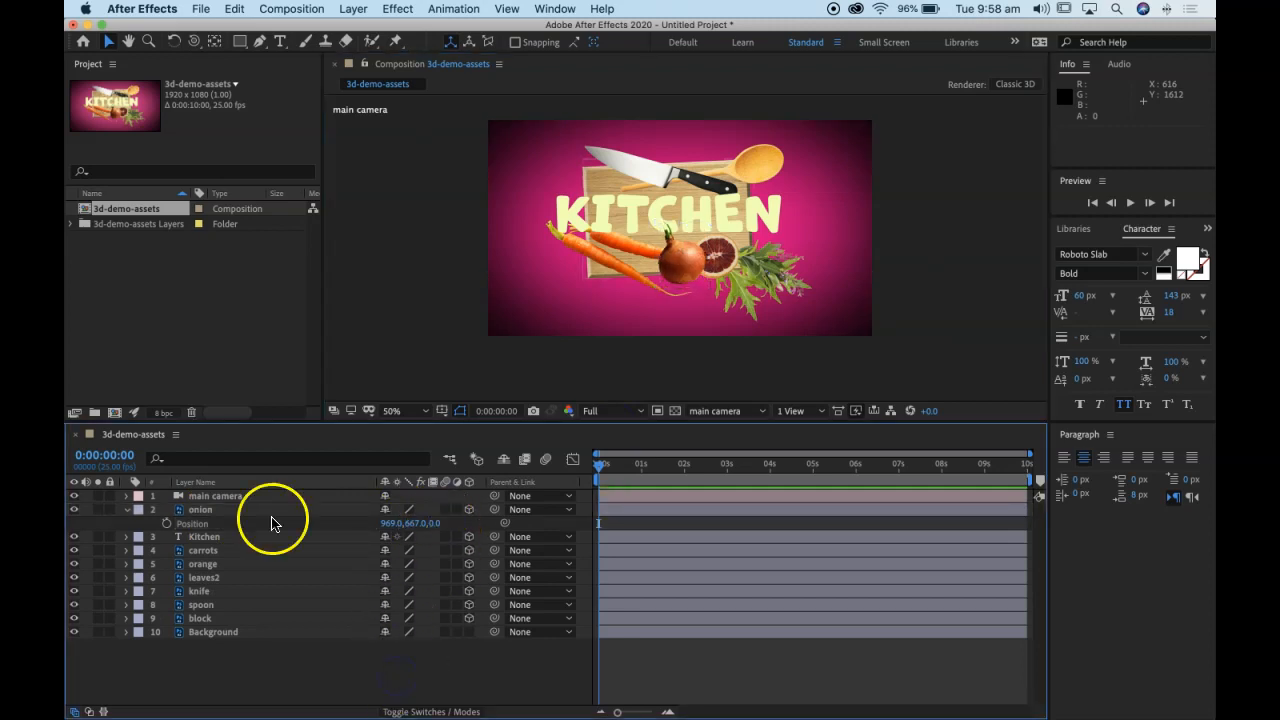
click(126, 509)
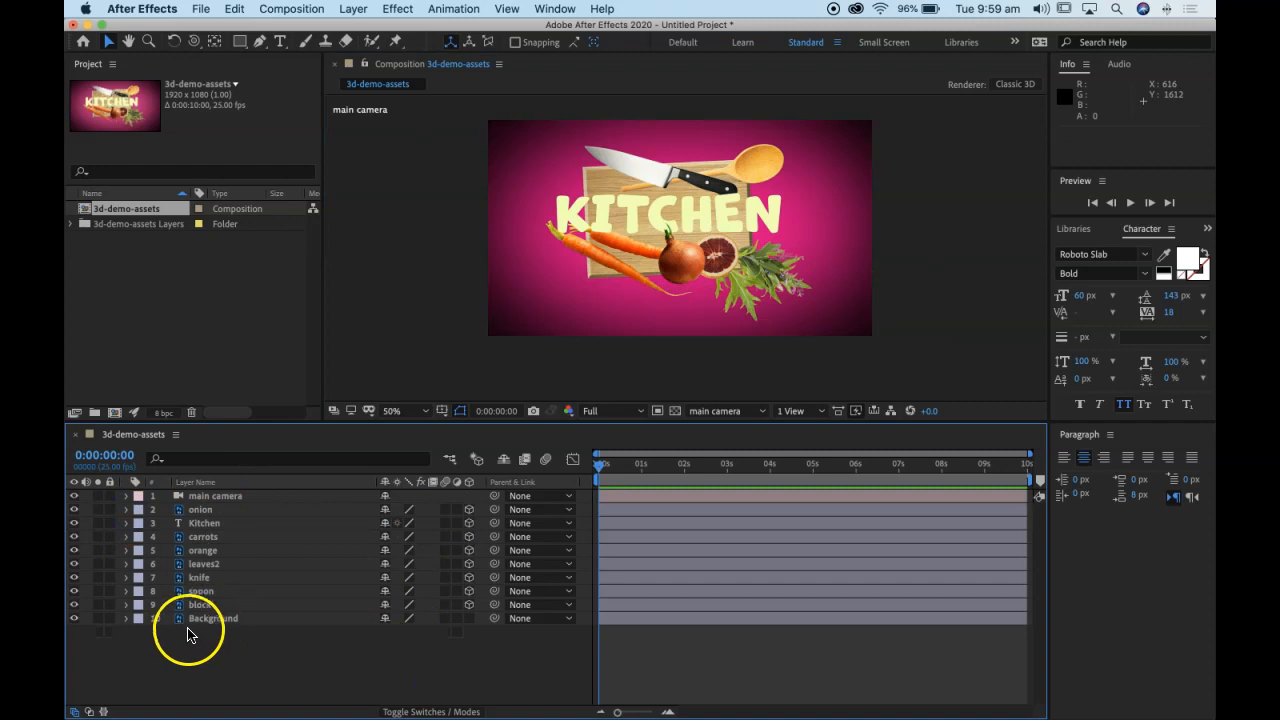
Step: Select all layers from spoon up to onion and reveal their Position properties
click(202, 605)
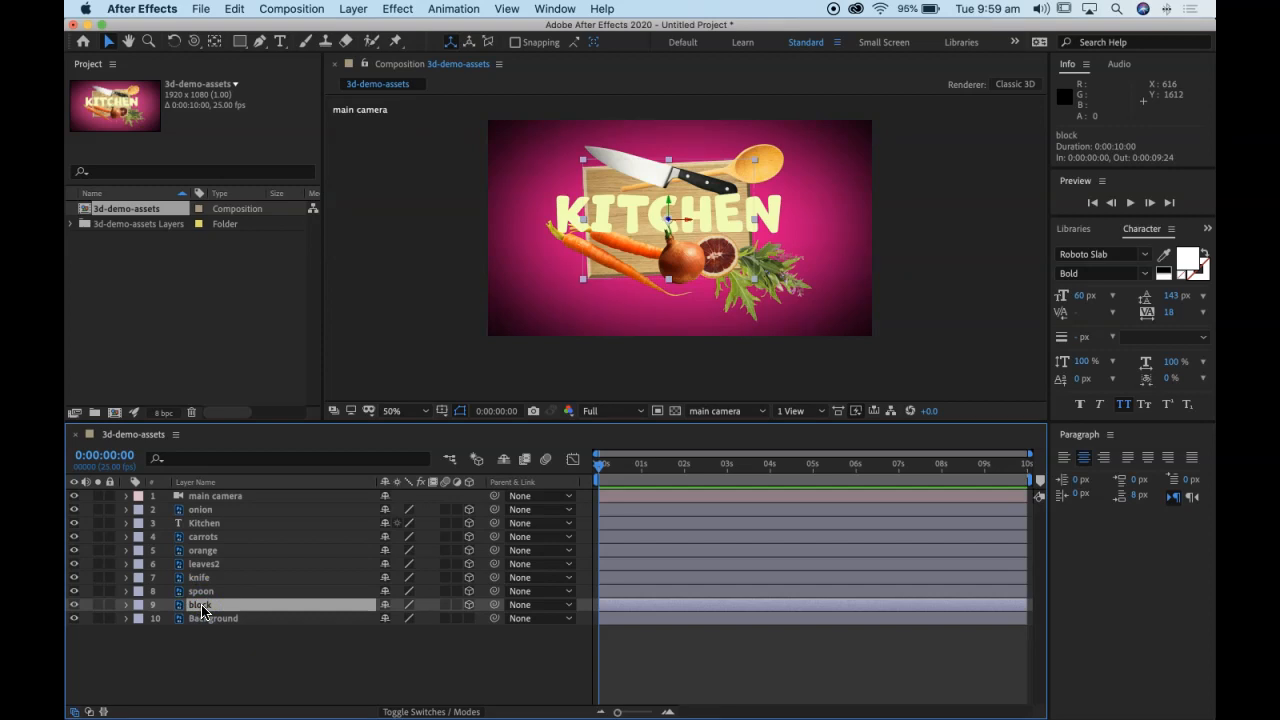
click(209, 592)
click(208, 598)
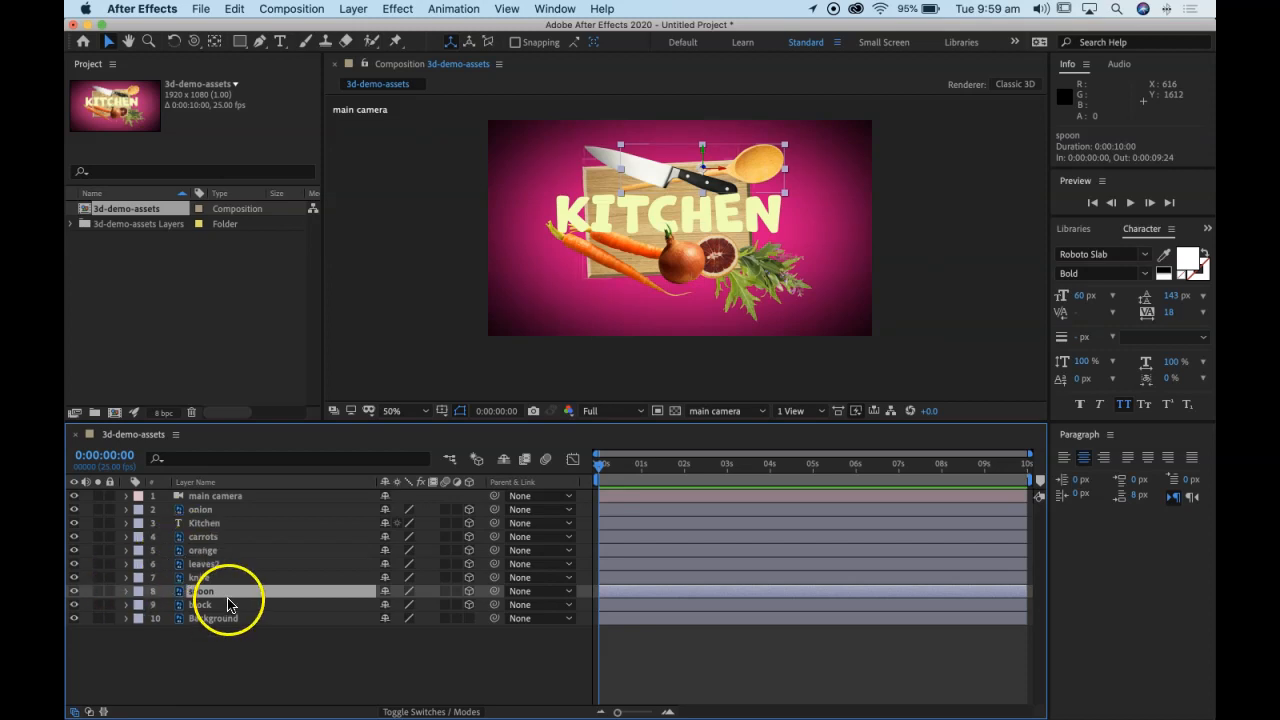
shift+click(223, 523)
shift+click(224, 510)
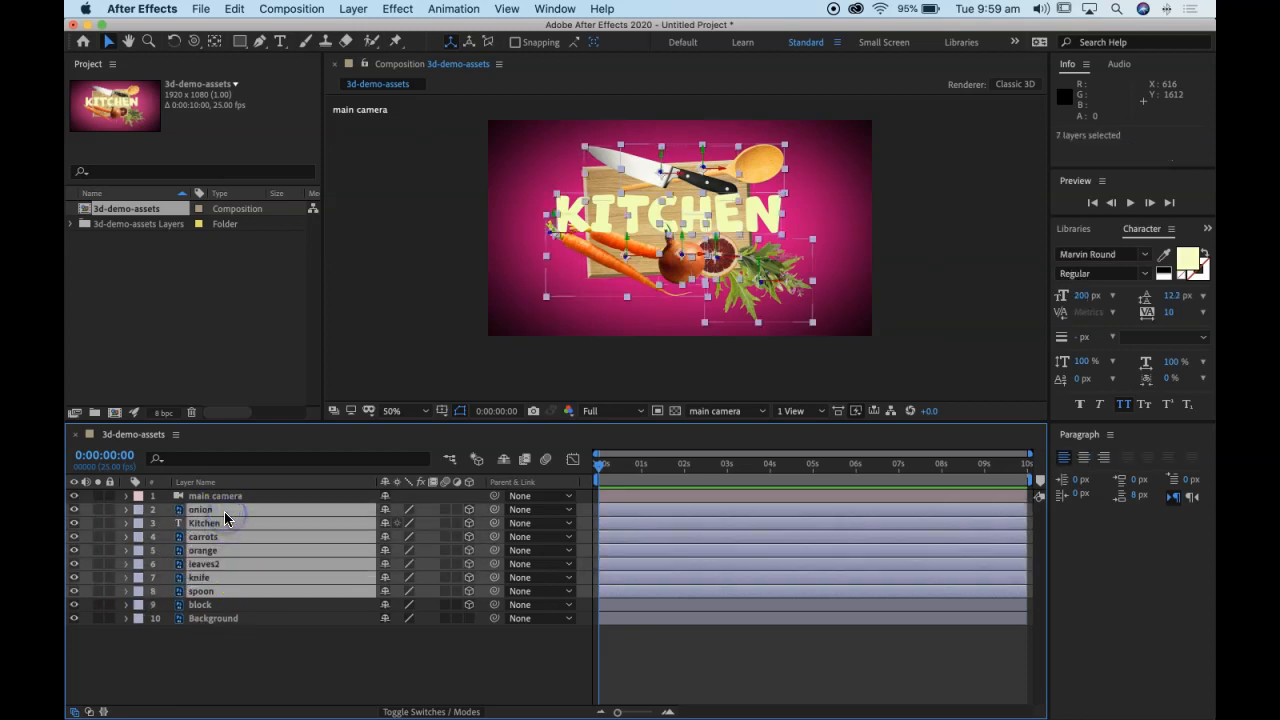
key(p)
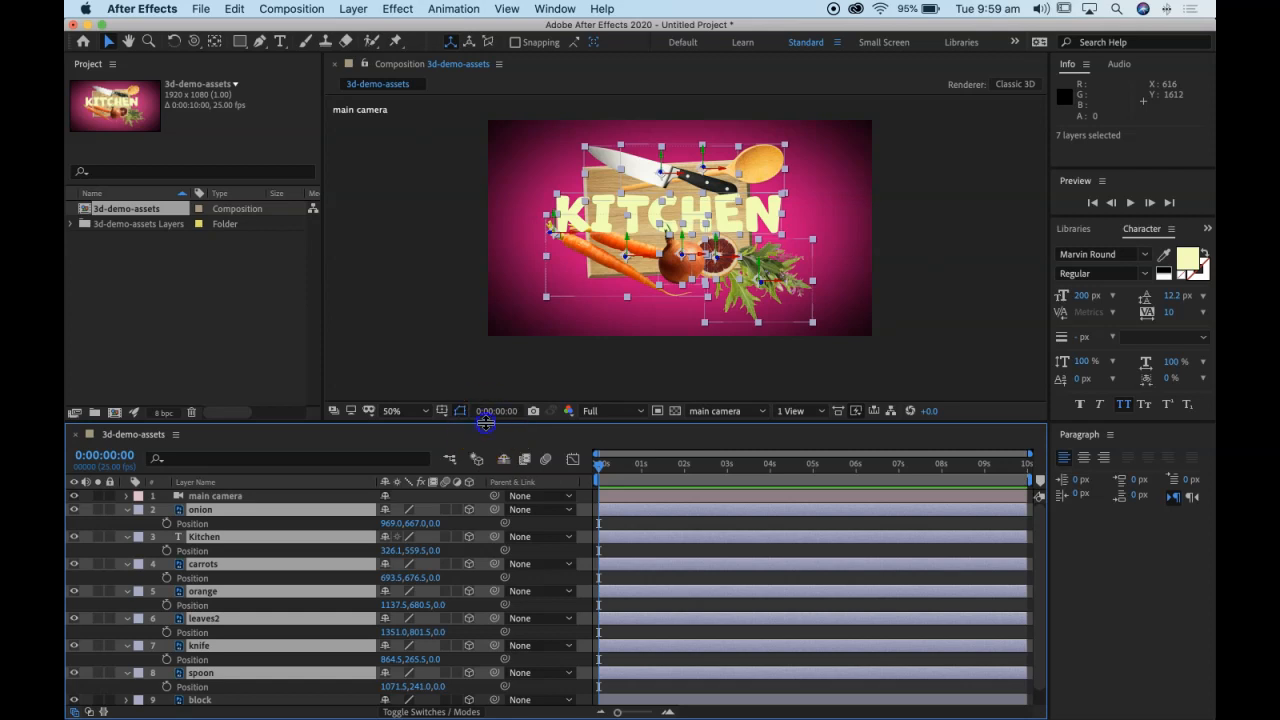
Step: Set the Z position of the spoon layer to -50 and of the knife layer to -100
click(208, 676)
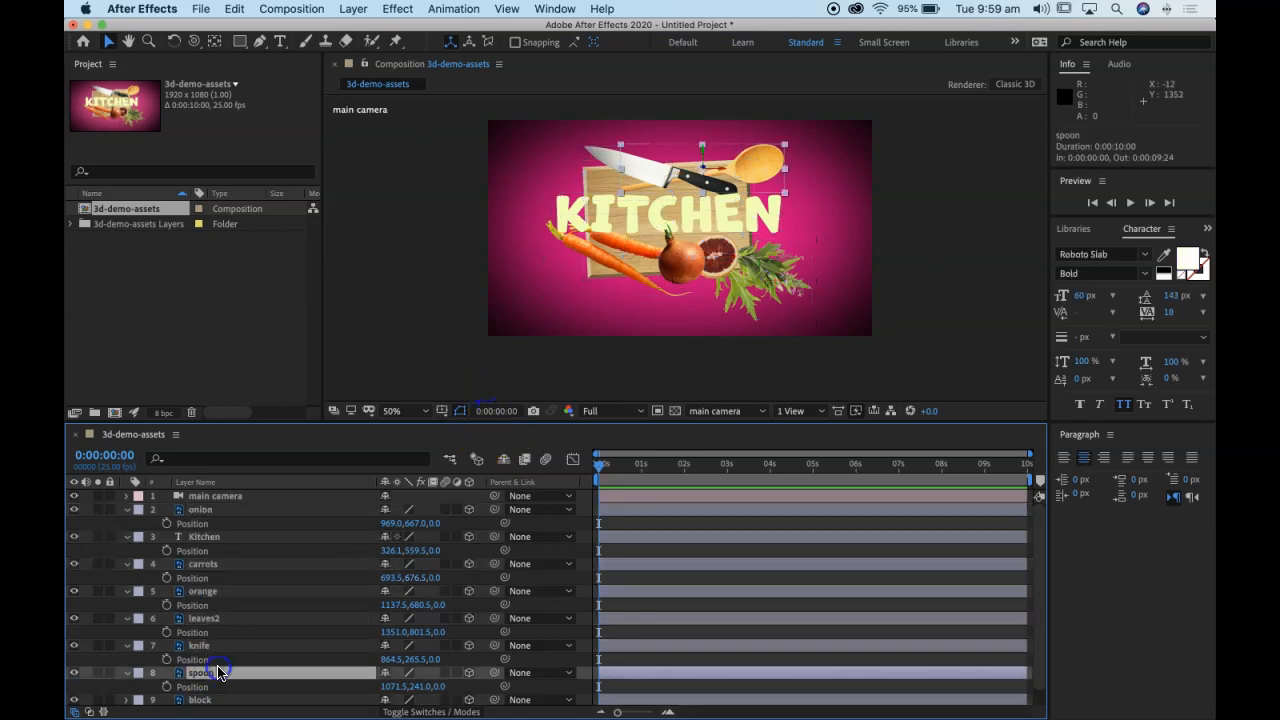
click(440, 686)
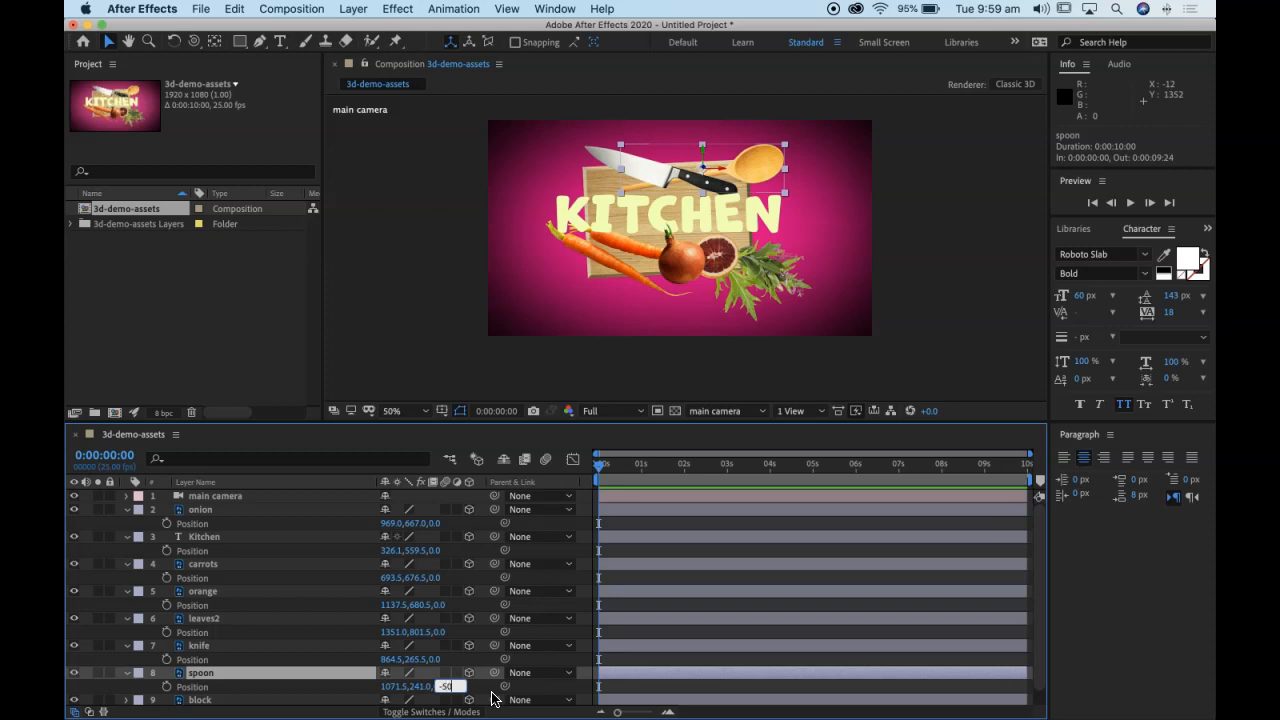
key(Return)
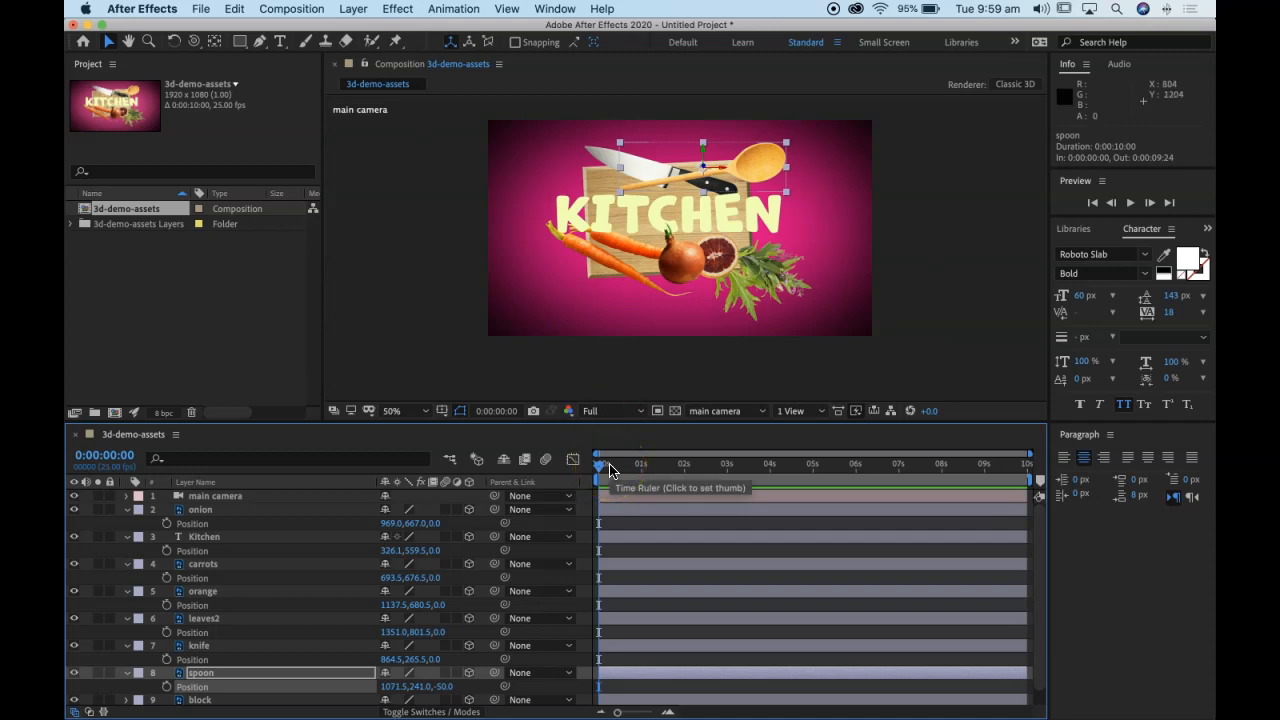
click(440, 659)
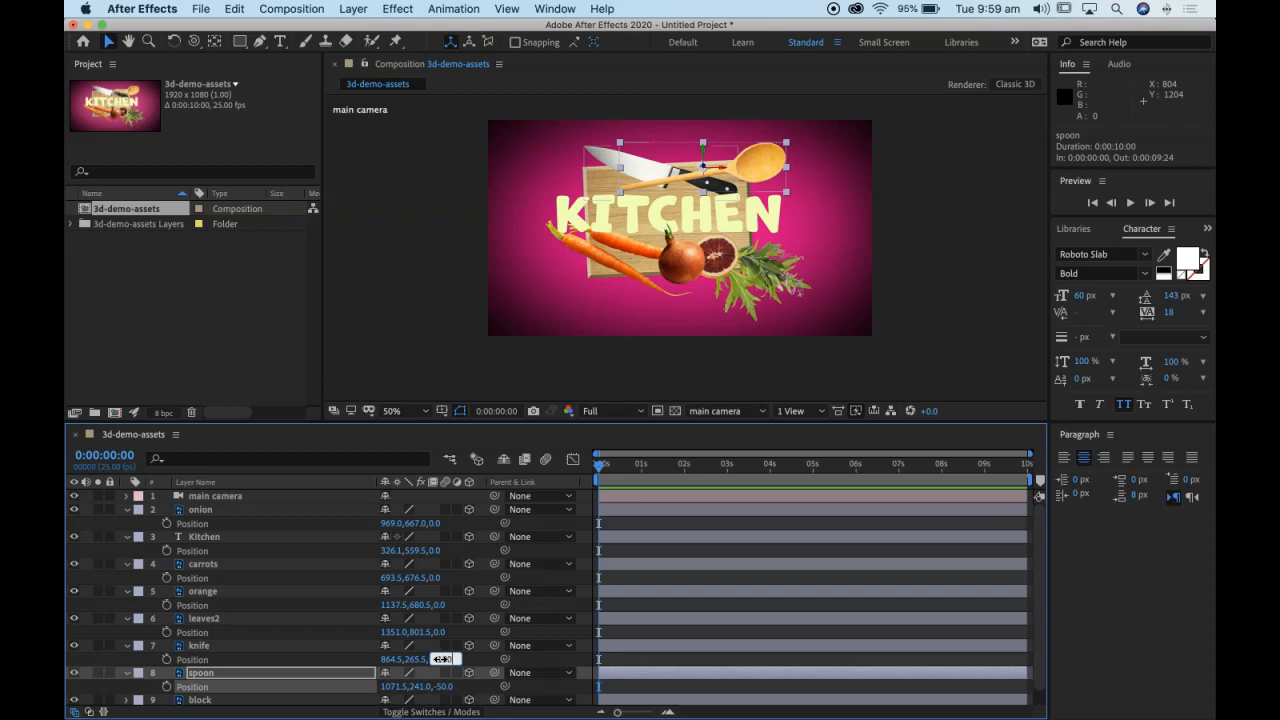
key(Return)
mouse_move(440, 659)
mouse_down()
mouse_move(486, 663)
mouse_move(440, 663)
mouse_up()
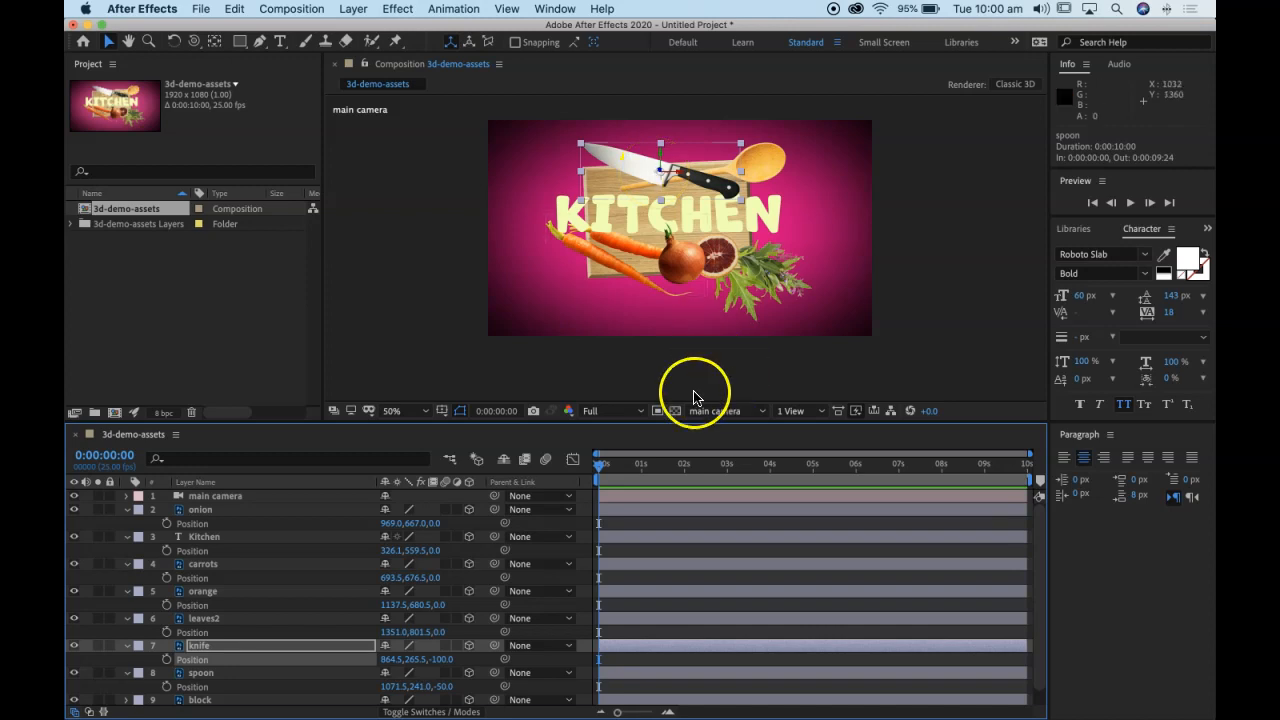
Step: Check the layers' depth spacing in the Top view and Custom View 1, and return to the main camera view
click(630, 411)
click(737, 396)
click(726, 411)
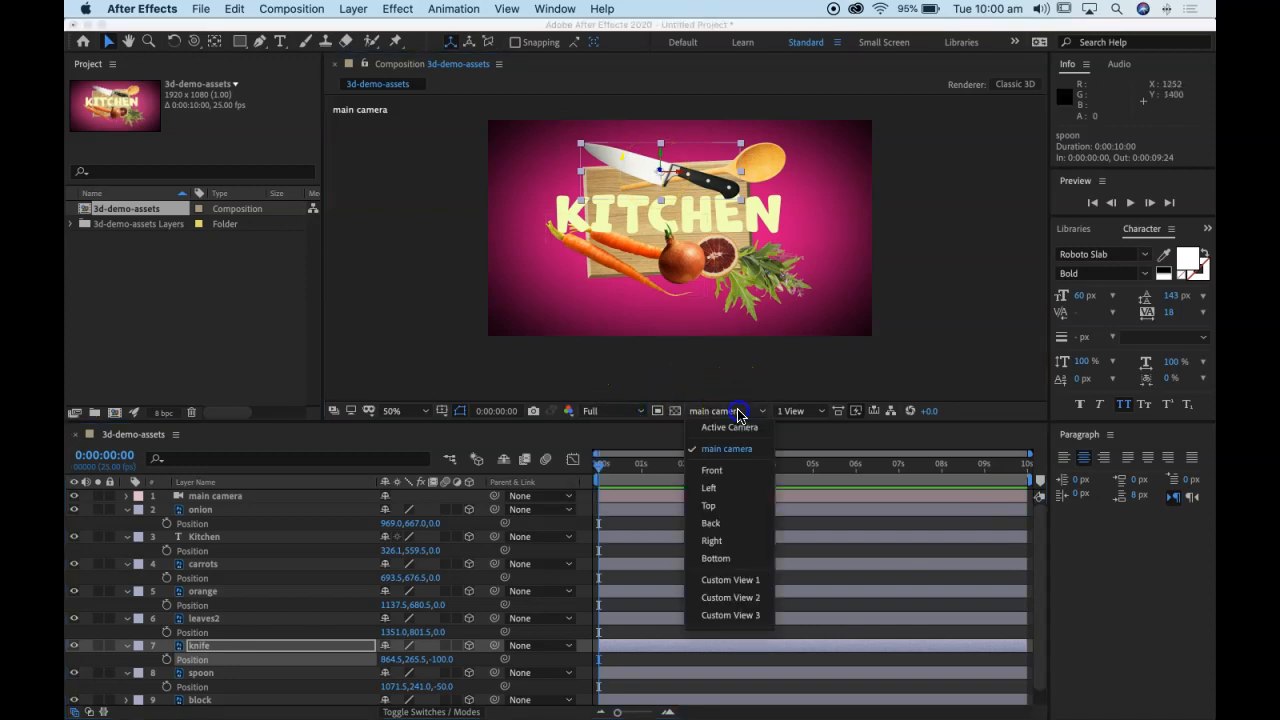
click(730, 504)
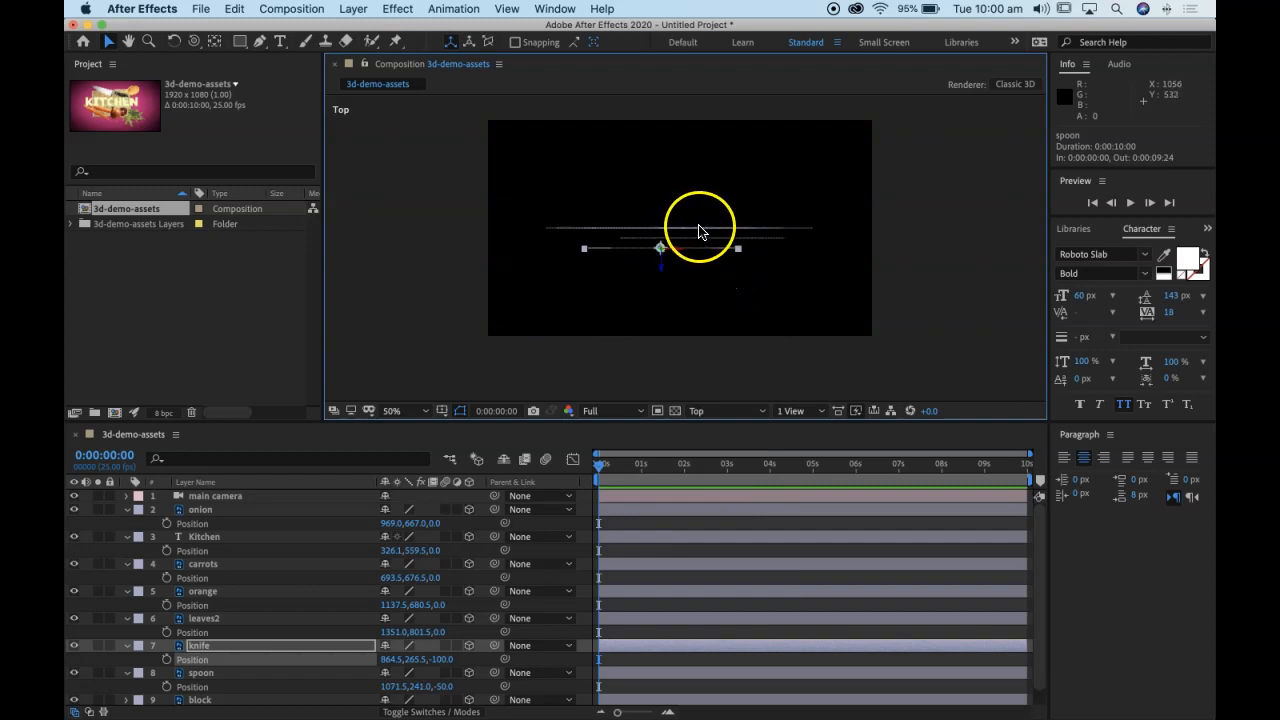
click(718, 410)
click(743, 585)
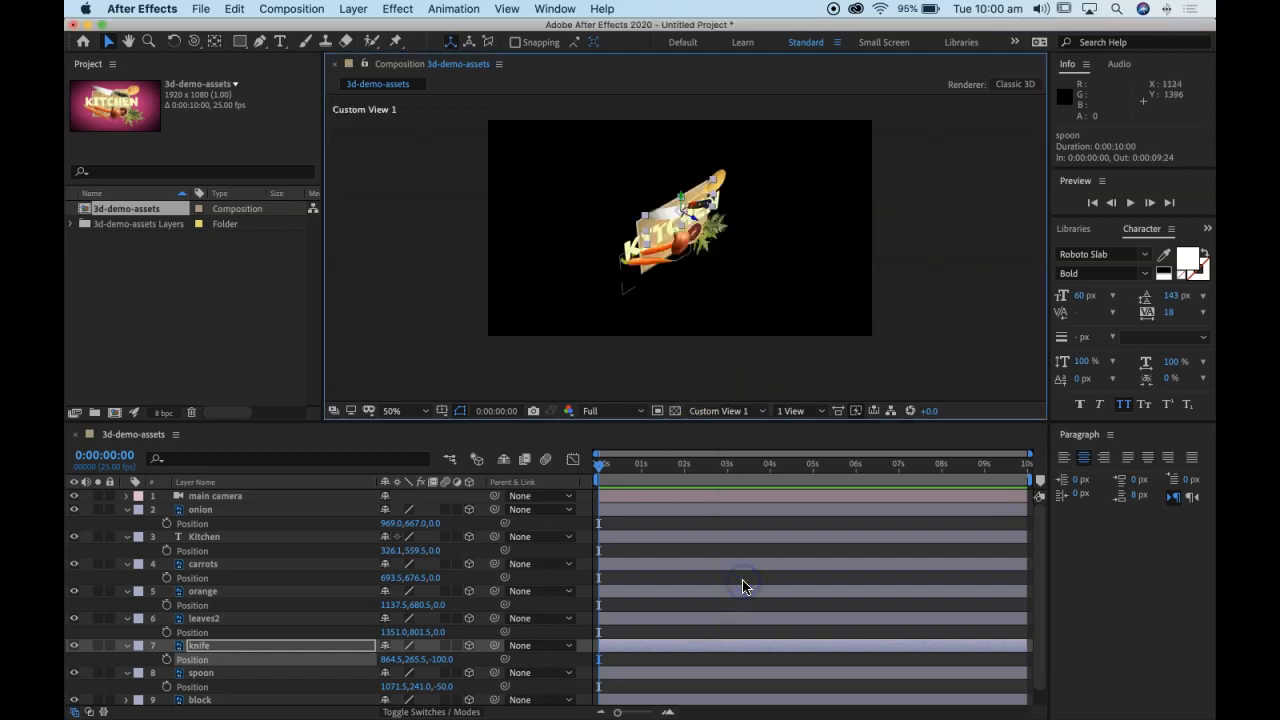
click(727, 410)
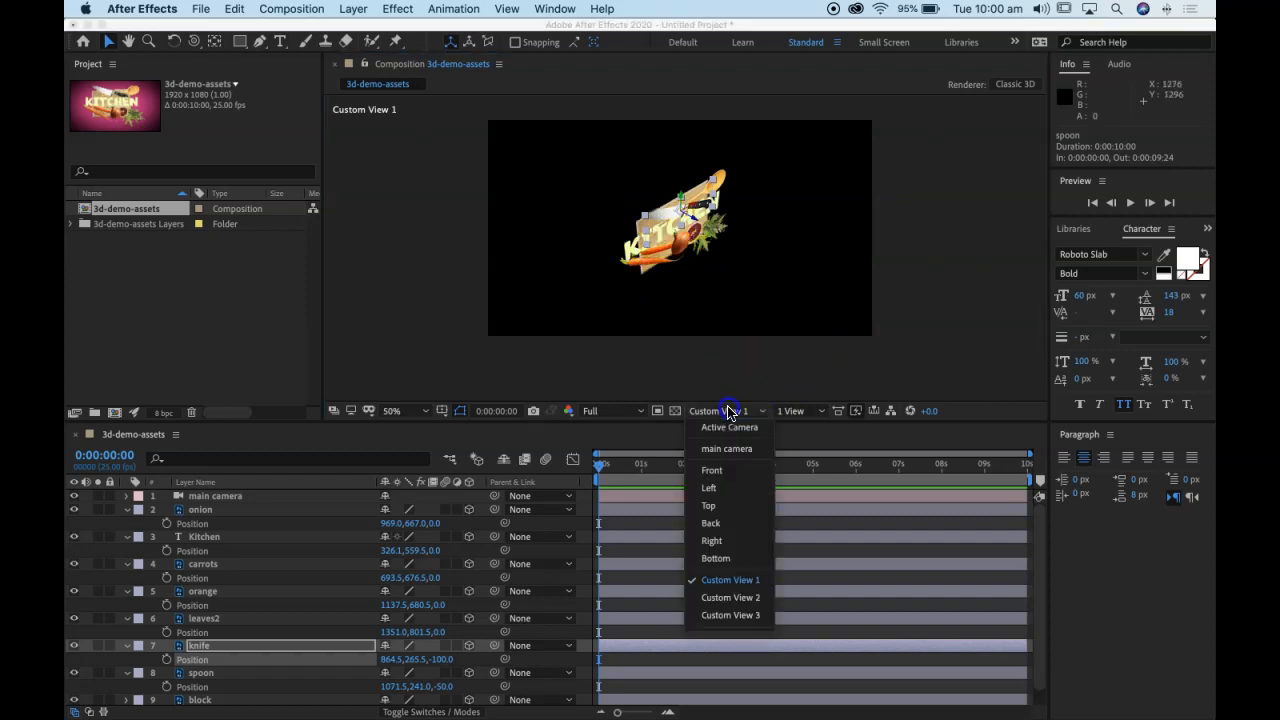
click(735, 446)
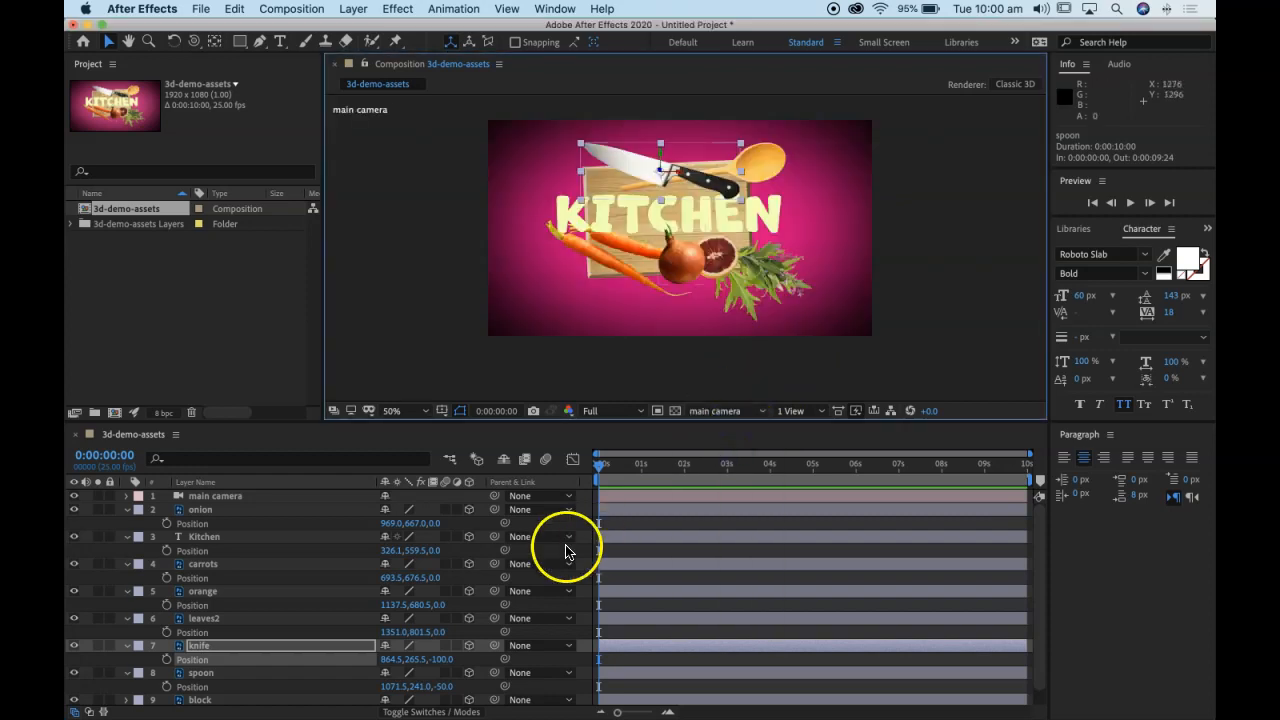
Step: Set the Z position of the leaves2 layer to -100 and of the orange layer to -150
click(212, 619)
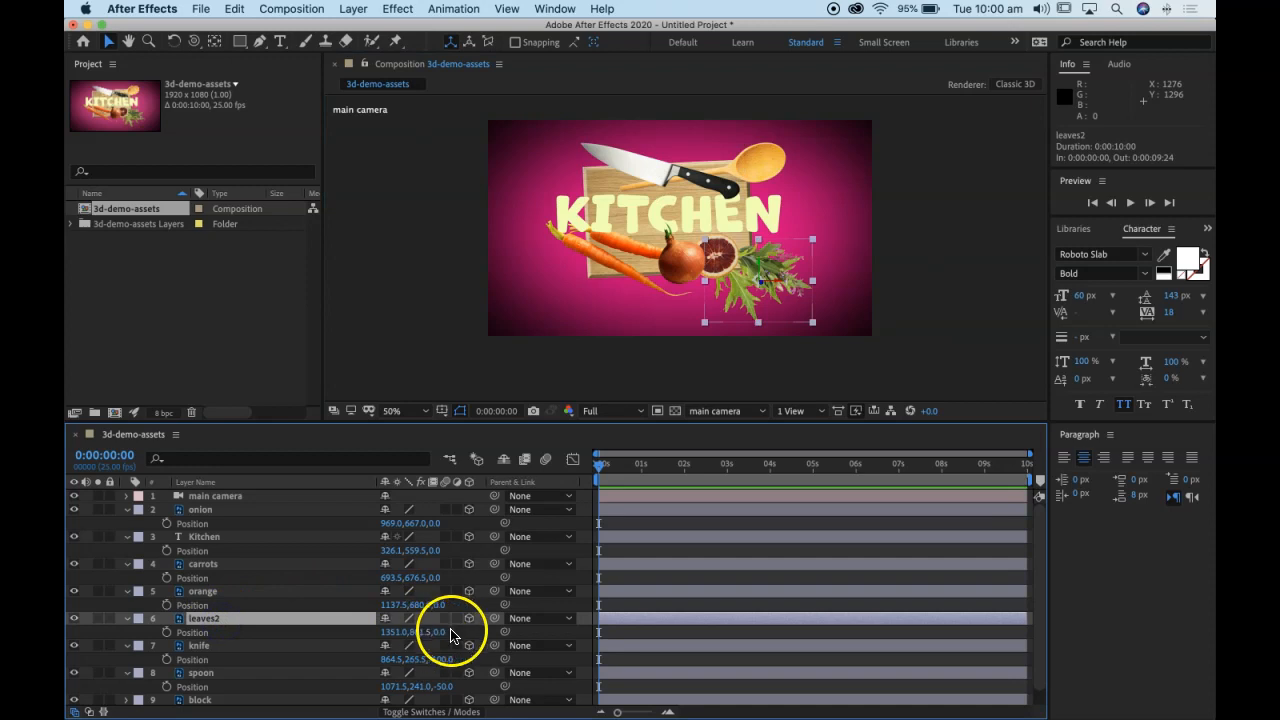
click(441, 632)
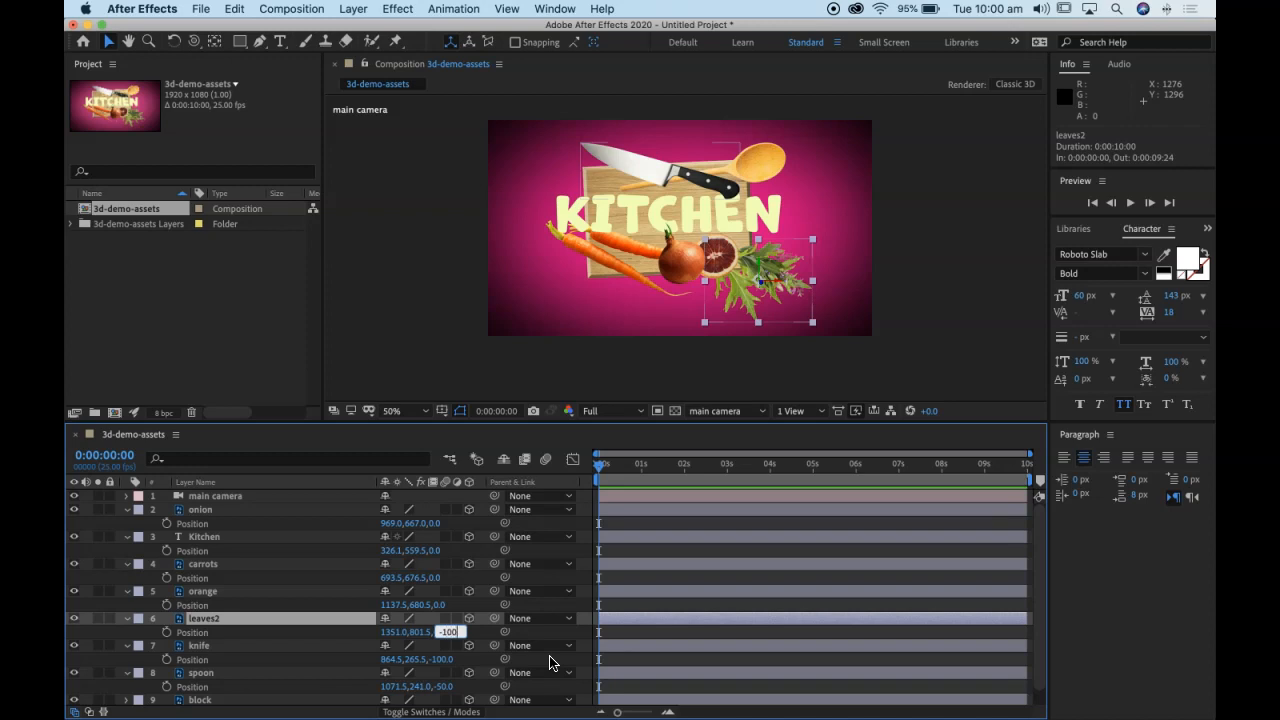
text(-100)
key(Return)
click(520, 686)
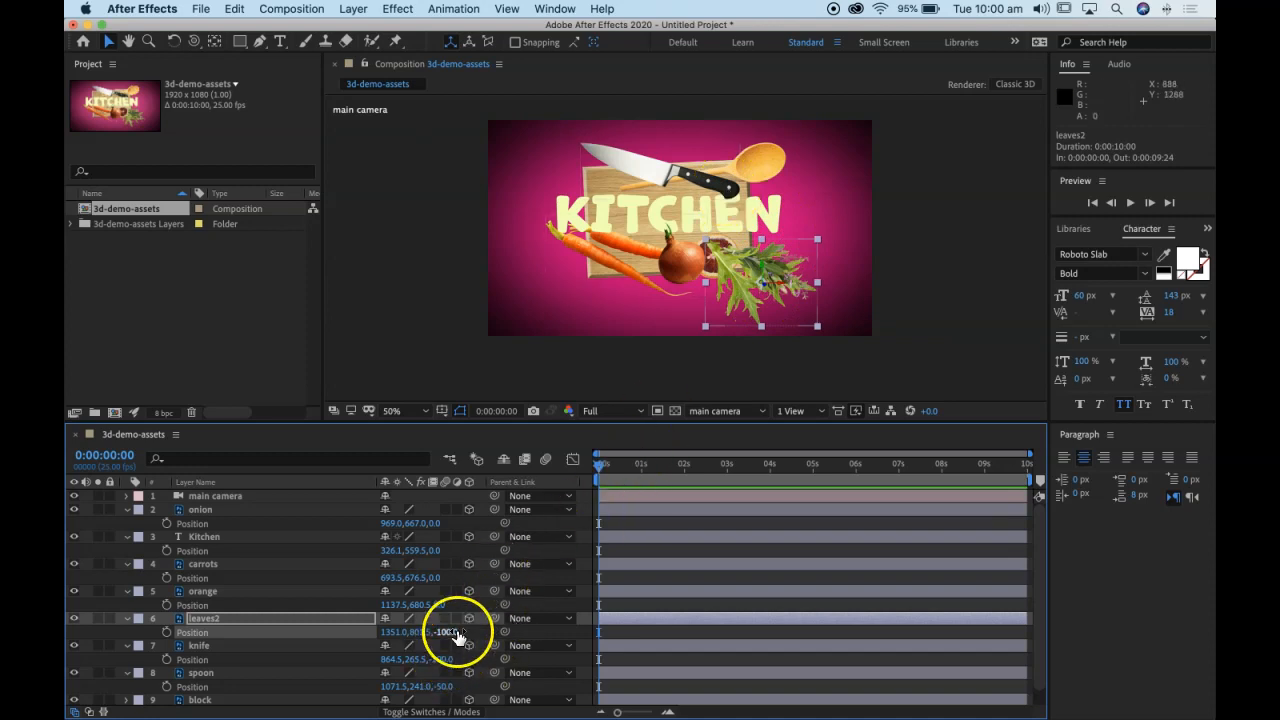
click(440, 606)
key(Return)
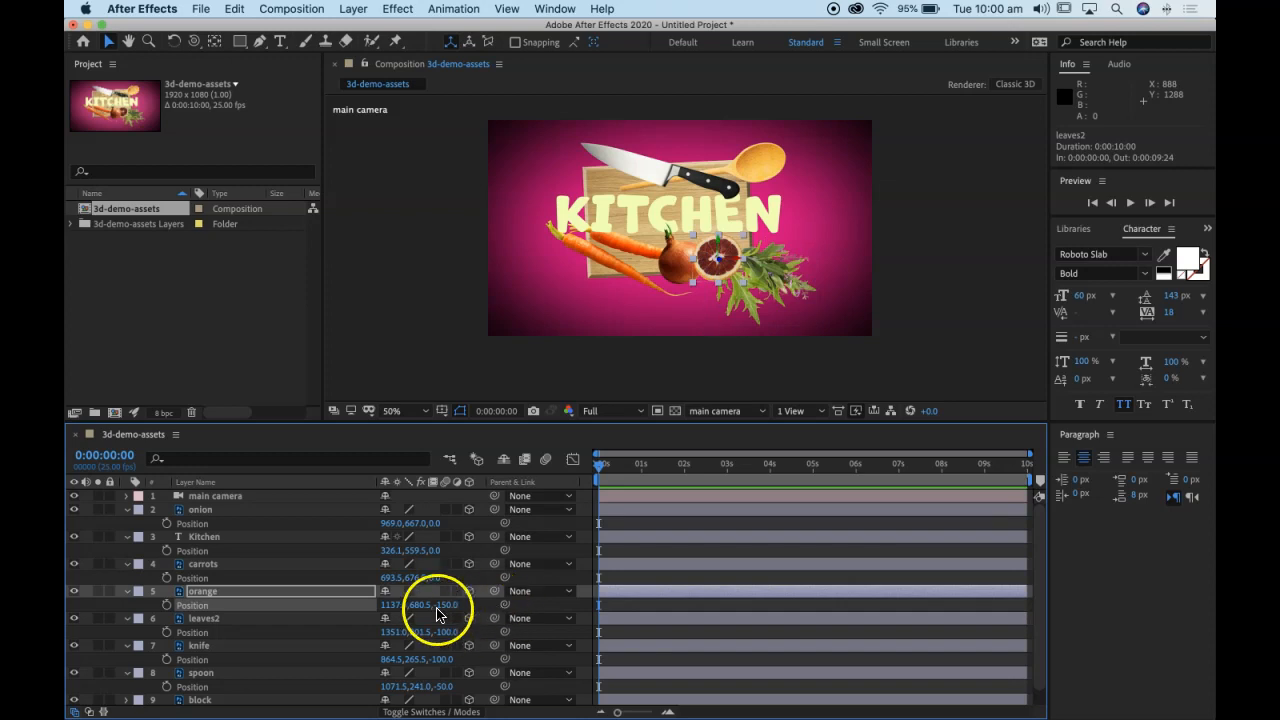
Step: Set the Z position of the carrots layer to -200 and of the Kitchen text layer to -250
click(438, 579)
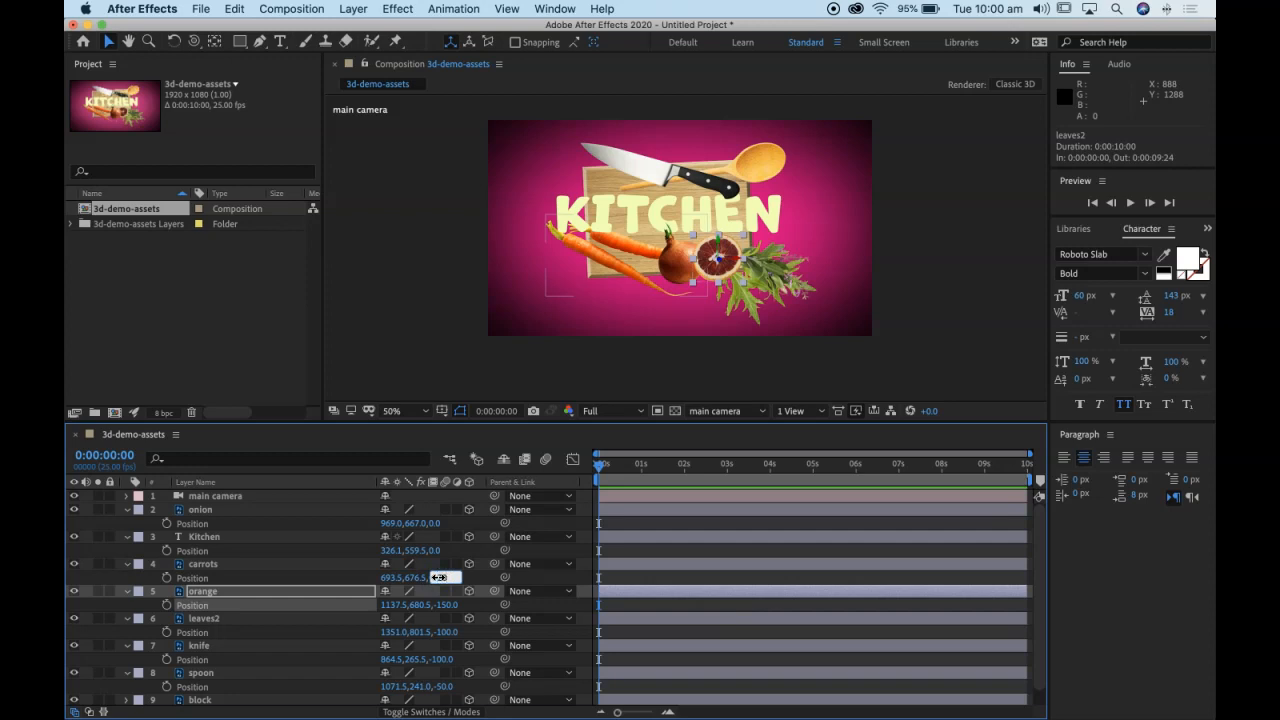
key(Return)
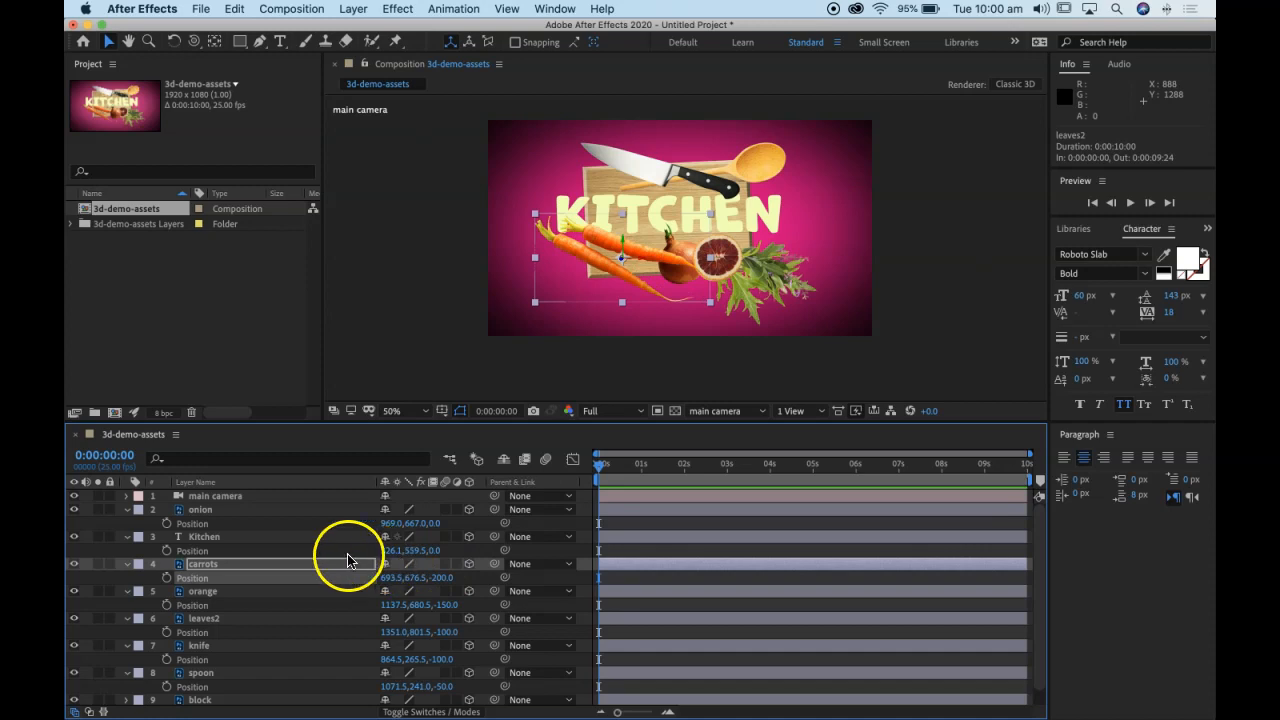
click(246, 540)
click(435, 550)
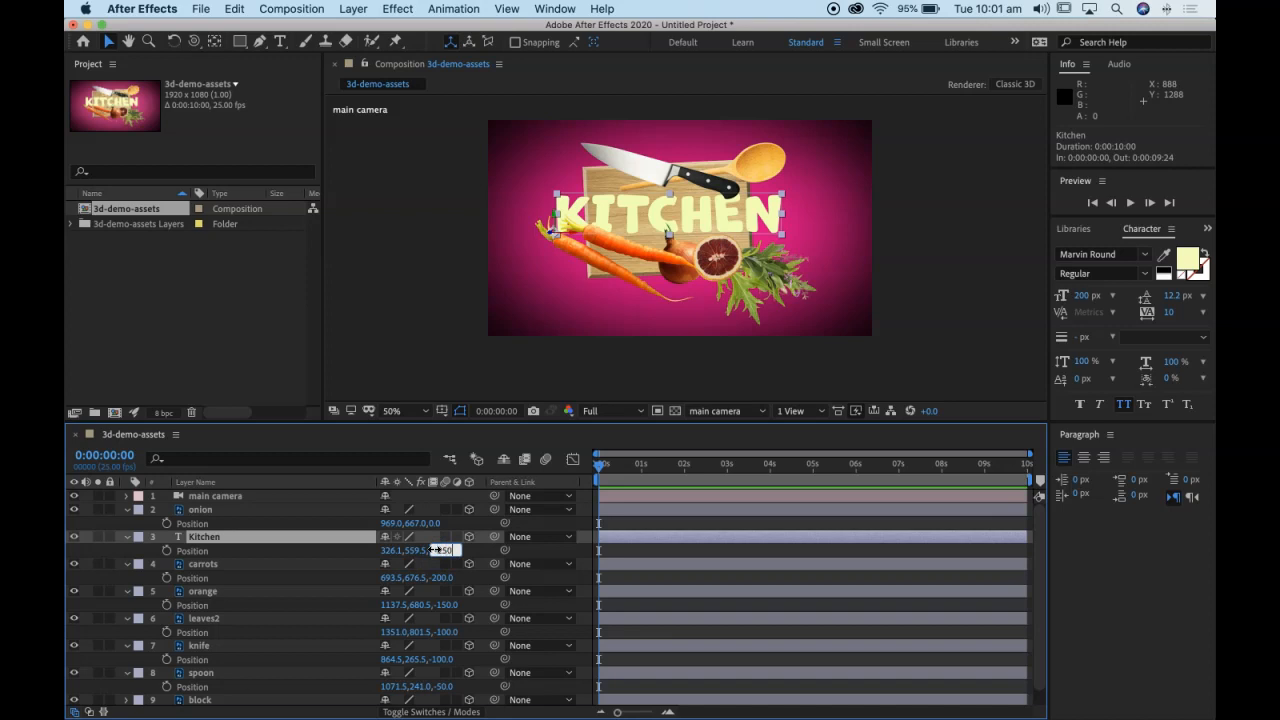
key(Return)
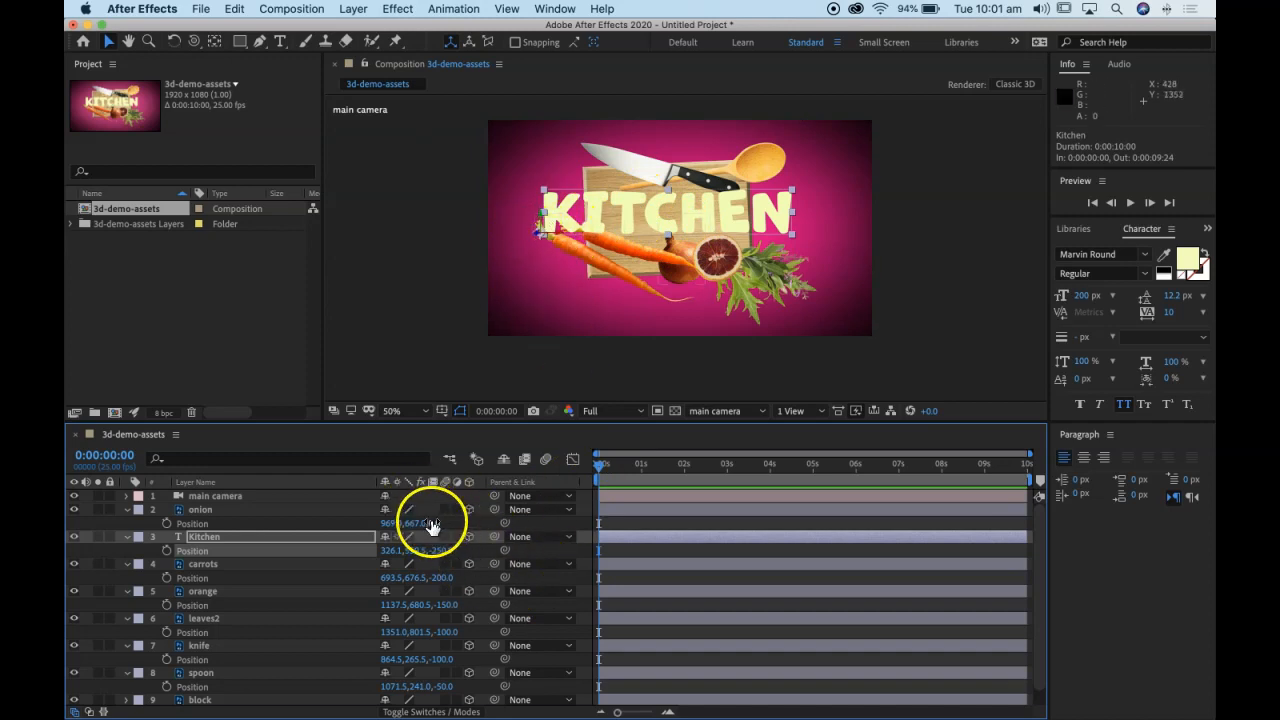
Step: Set the Z position of the onion layer to -300
click(224, 511)
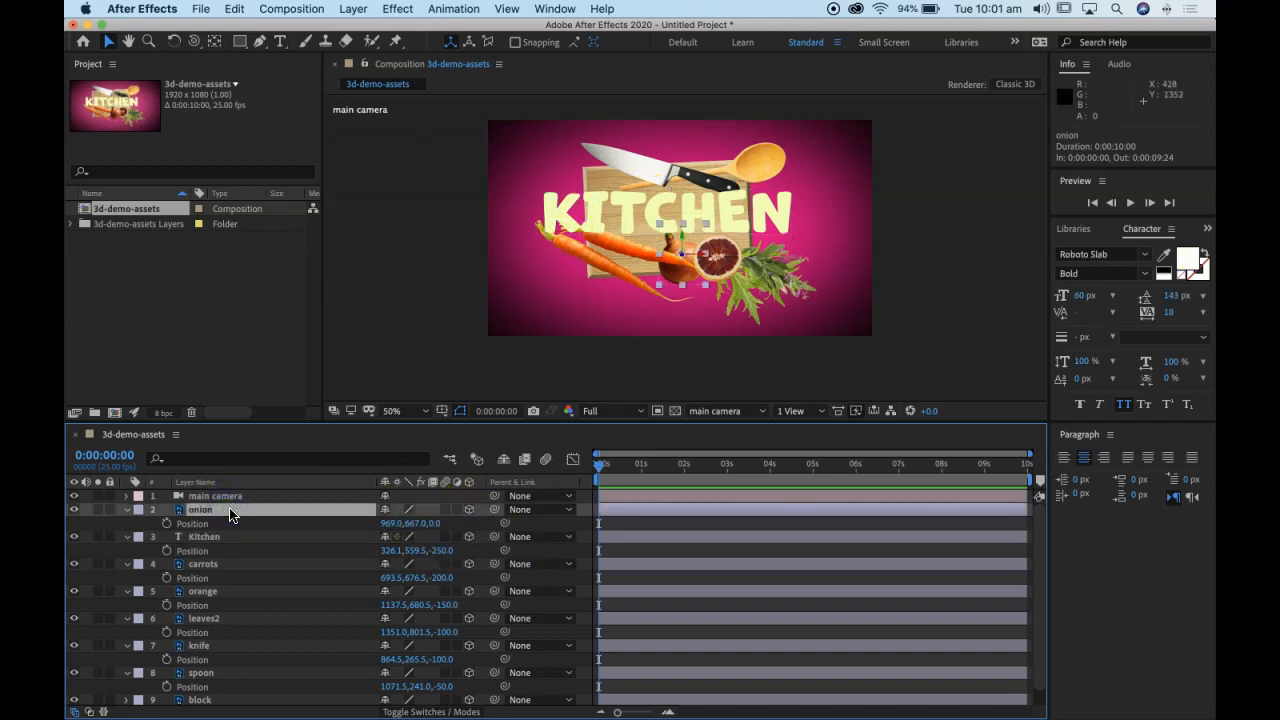
click(435, 524)
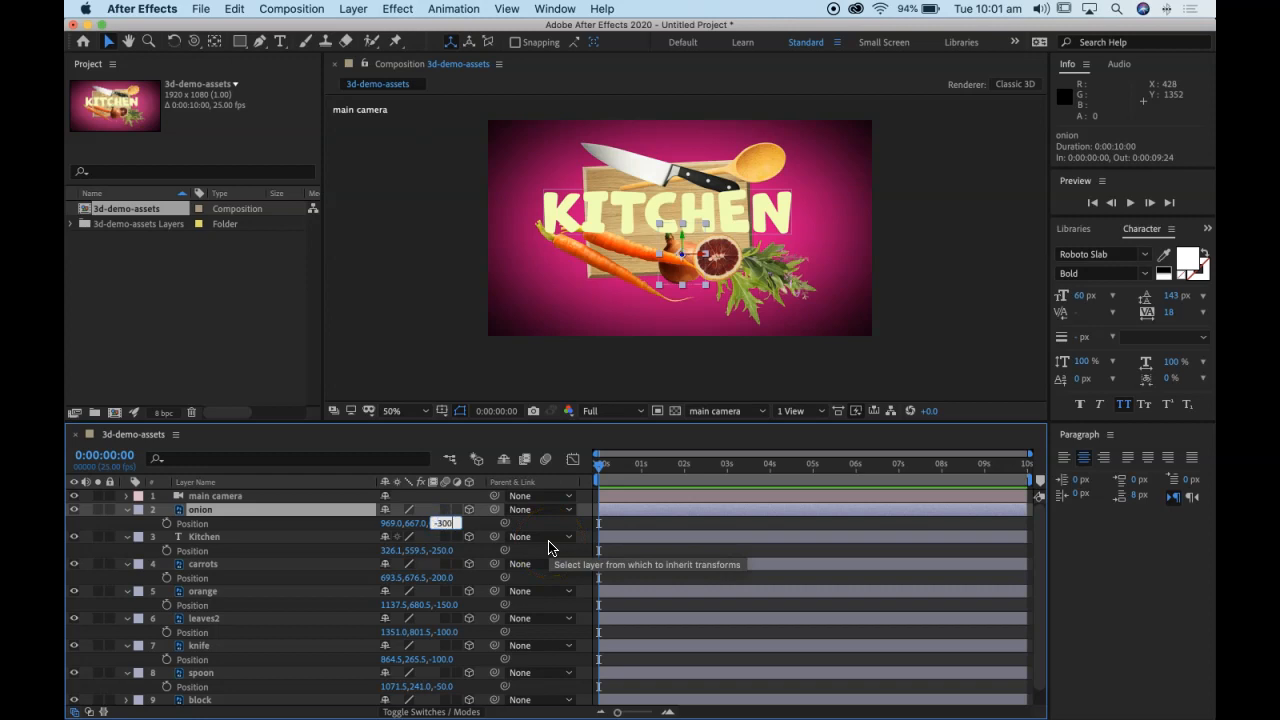
key(Return)
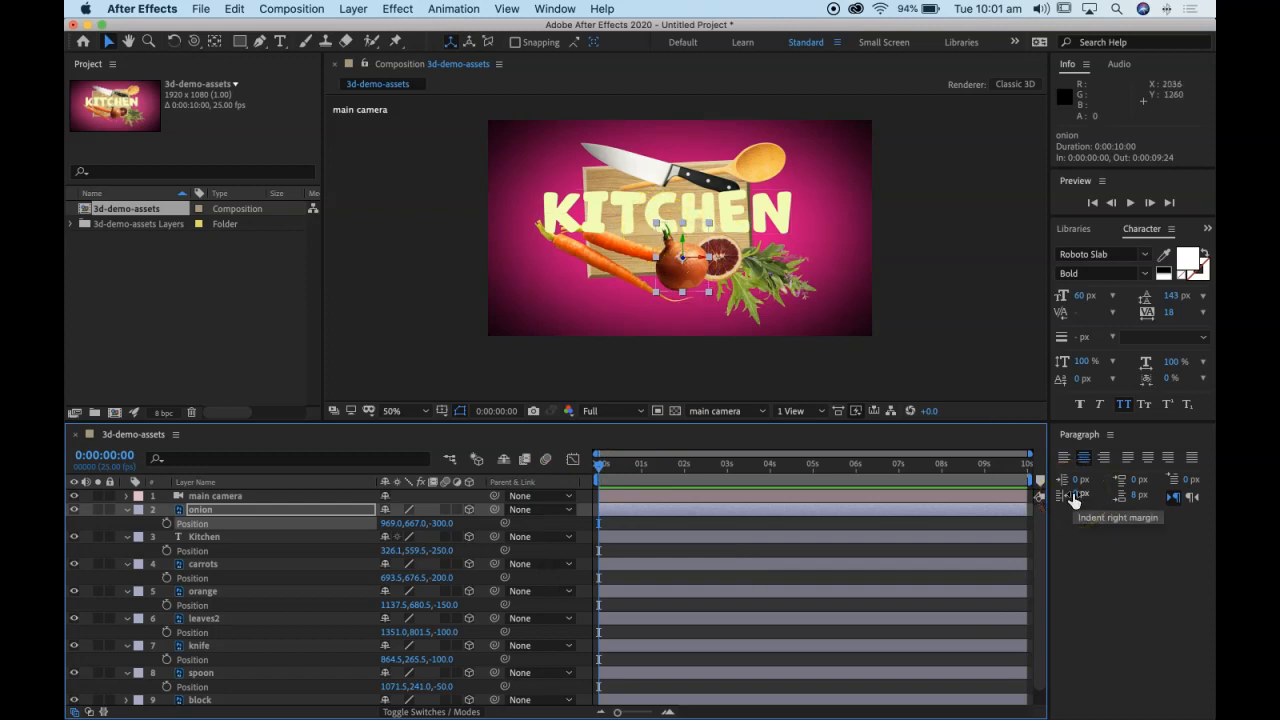
Step: Examine the depth spacing of the layers and their distance from the camera in the Top view
drag(600, 464, 758, 478)
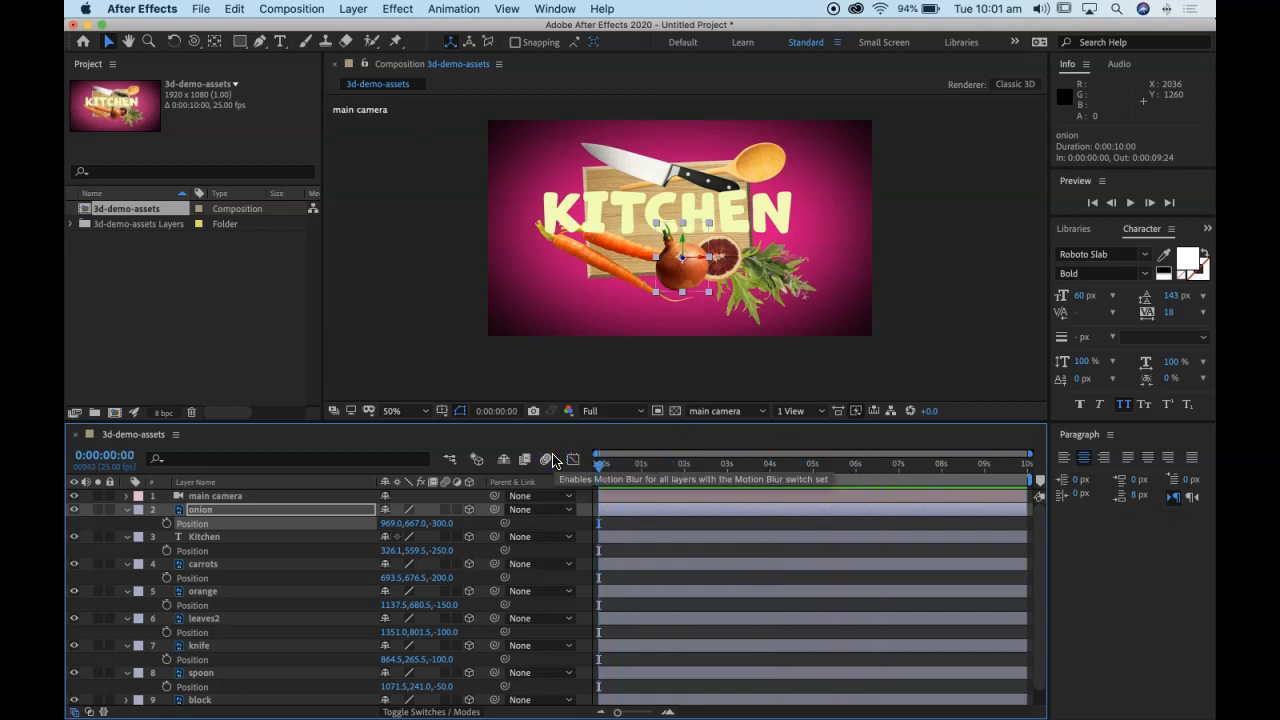
click(710, 411)
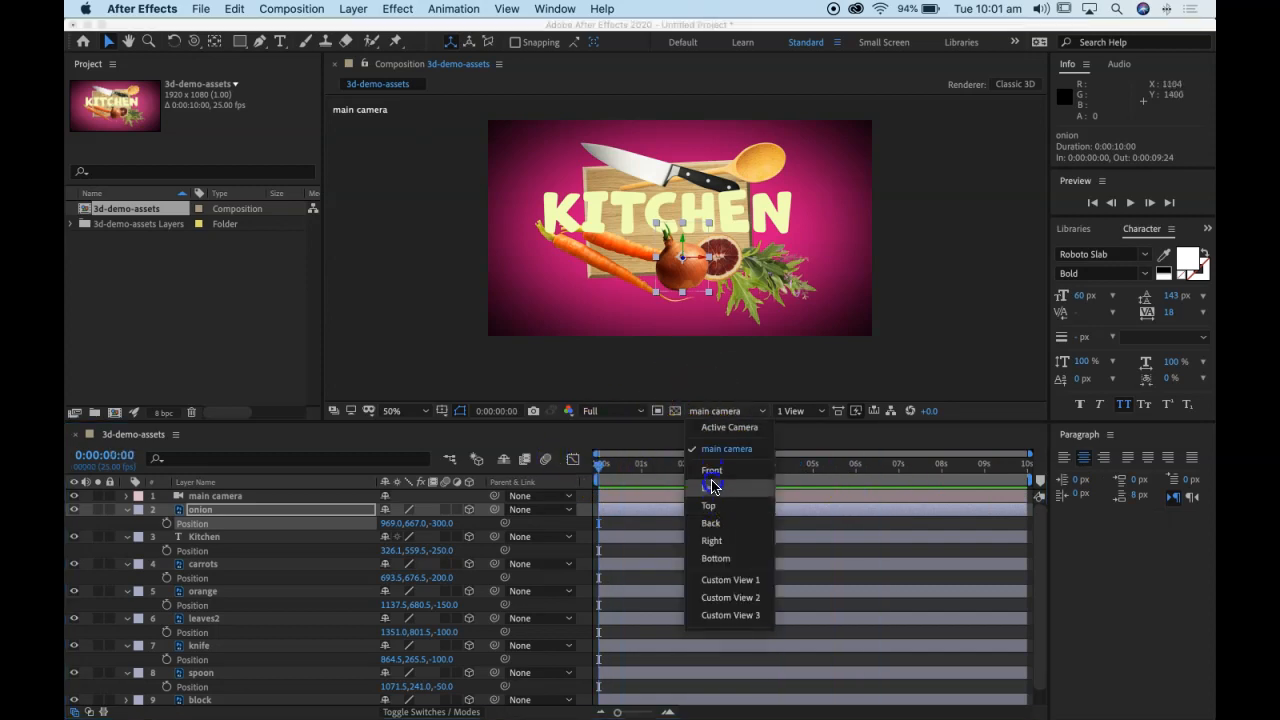
click(716, 506)
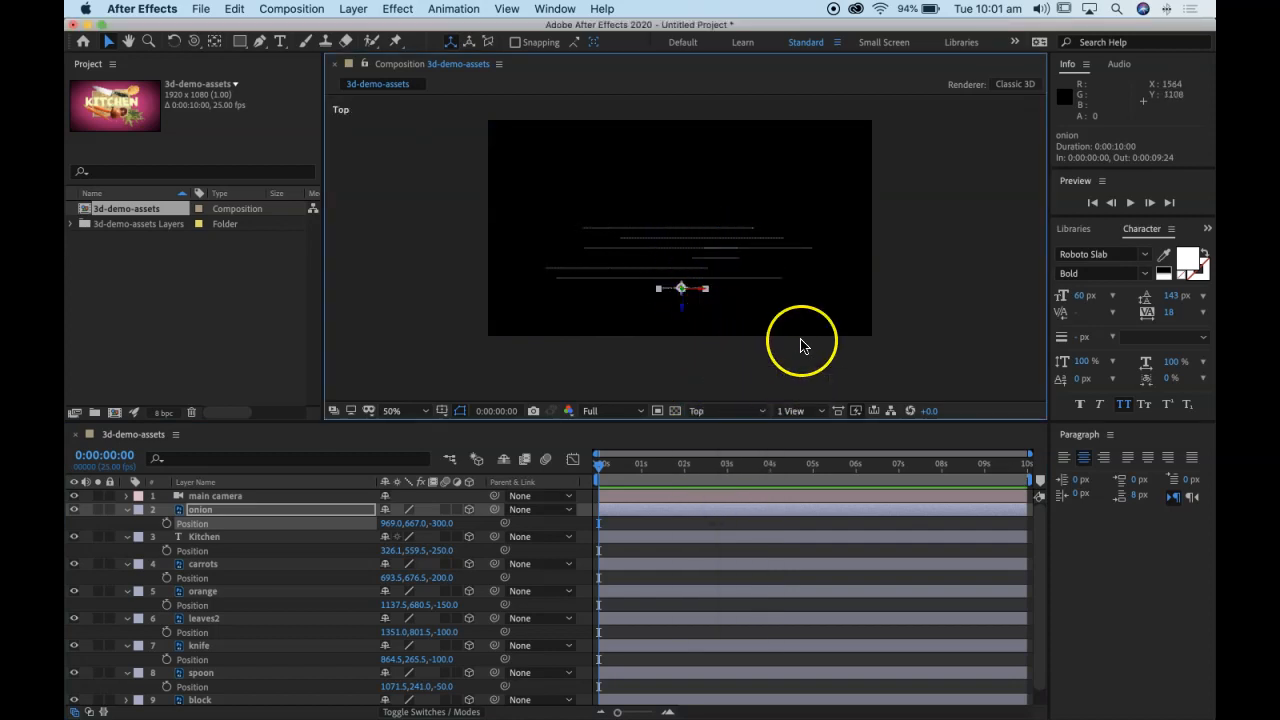
key(comma)
key(h)
drag(845, 352, 870, 206)
key(v)
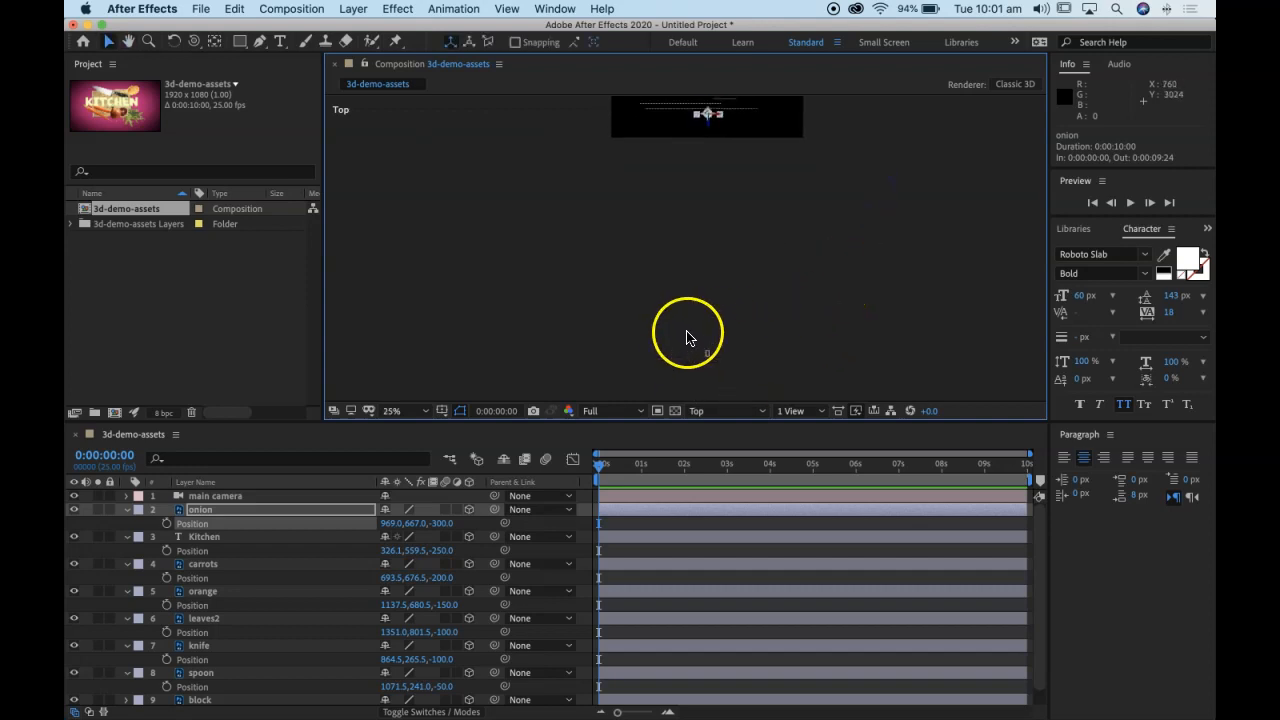
key(comma)
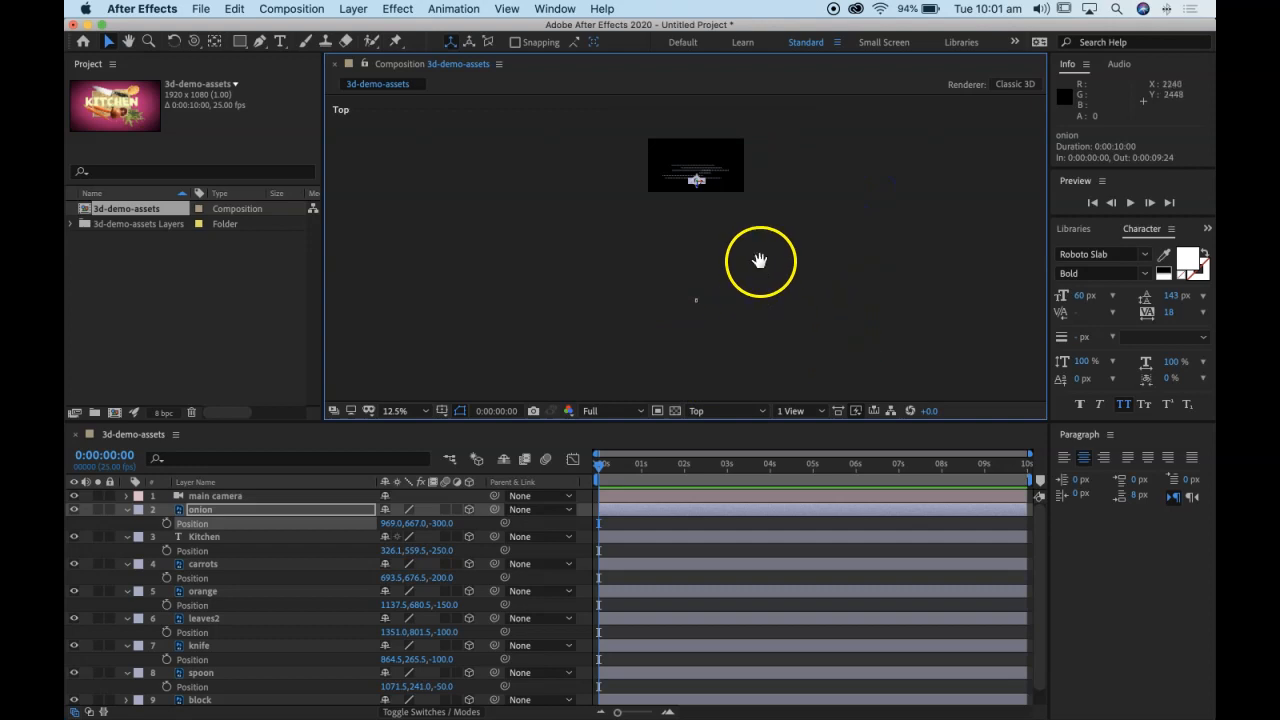
drag(760, 260, 766, 292)
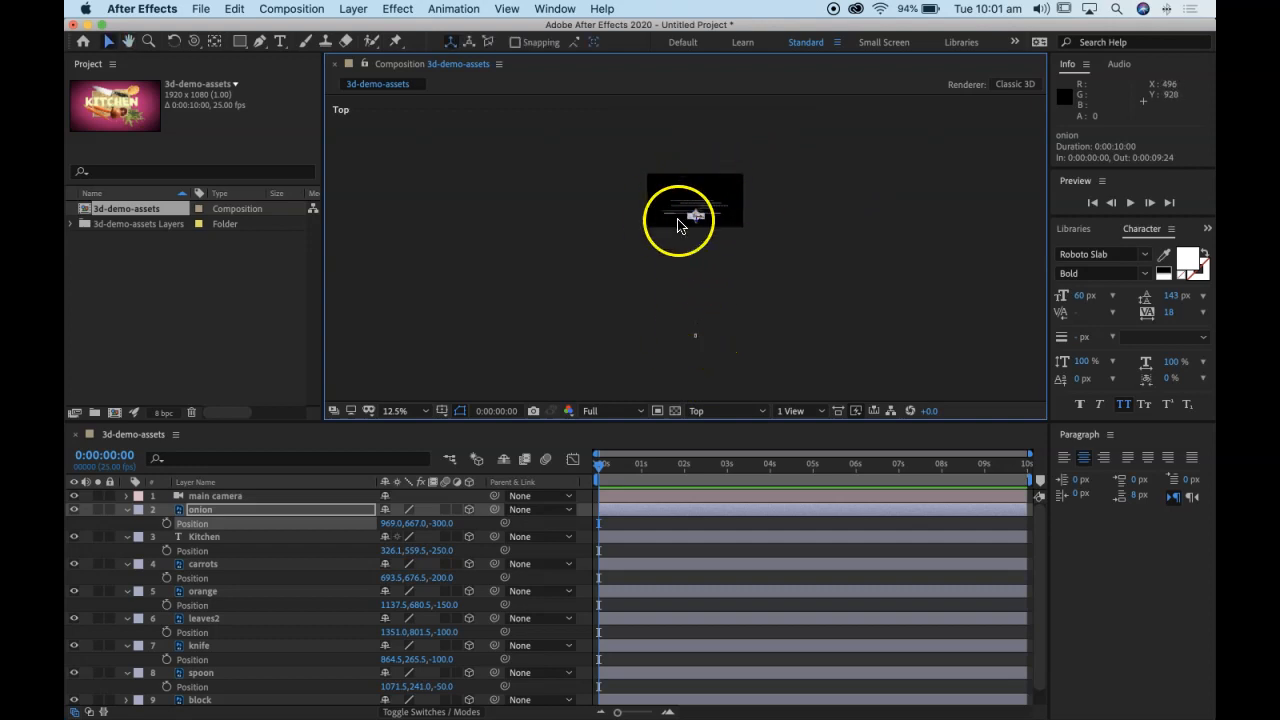
Step: Inspect the spaced layers up close in Custom View 1, and return to the main camera view at 50% magnification
click(703, 408)
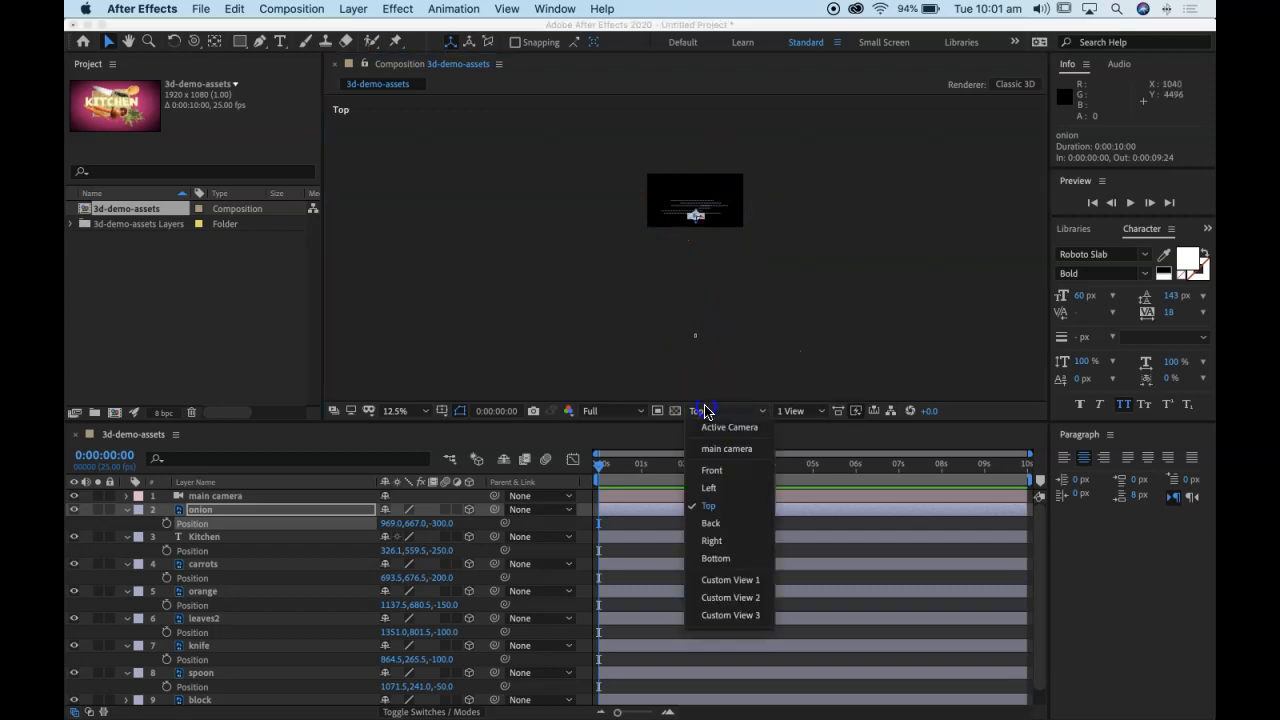
click(743, 576)
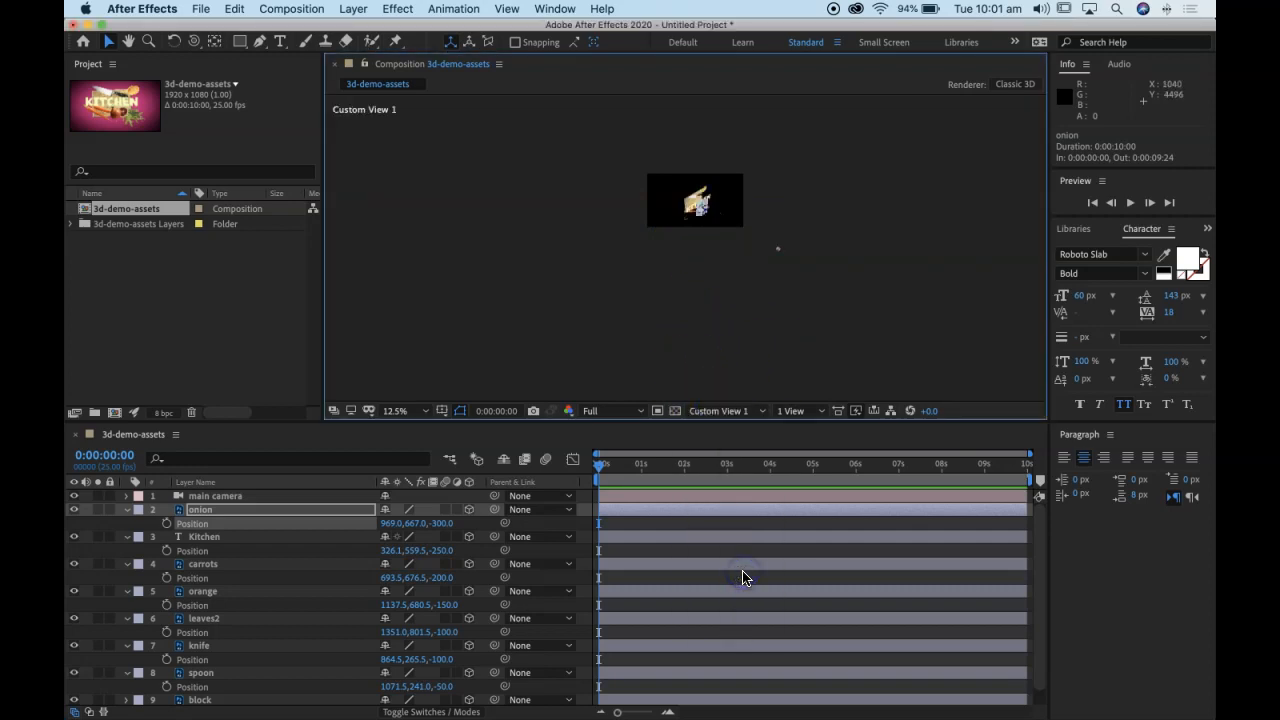
key(period)
key(period)
key(period)
key(space)
drag(750, 217, 739, 395)
drag(784, 291, 783, 303)
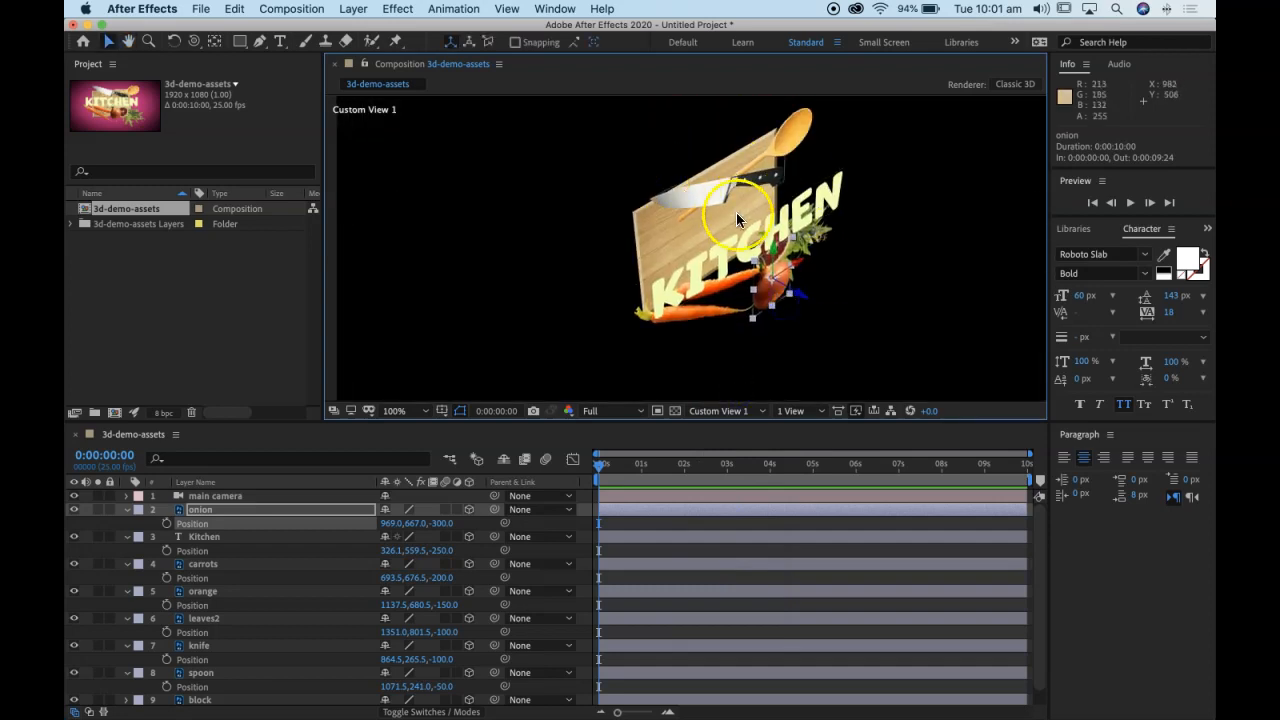
click(719, 412)
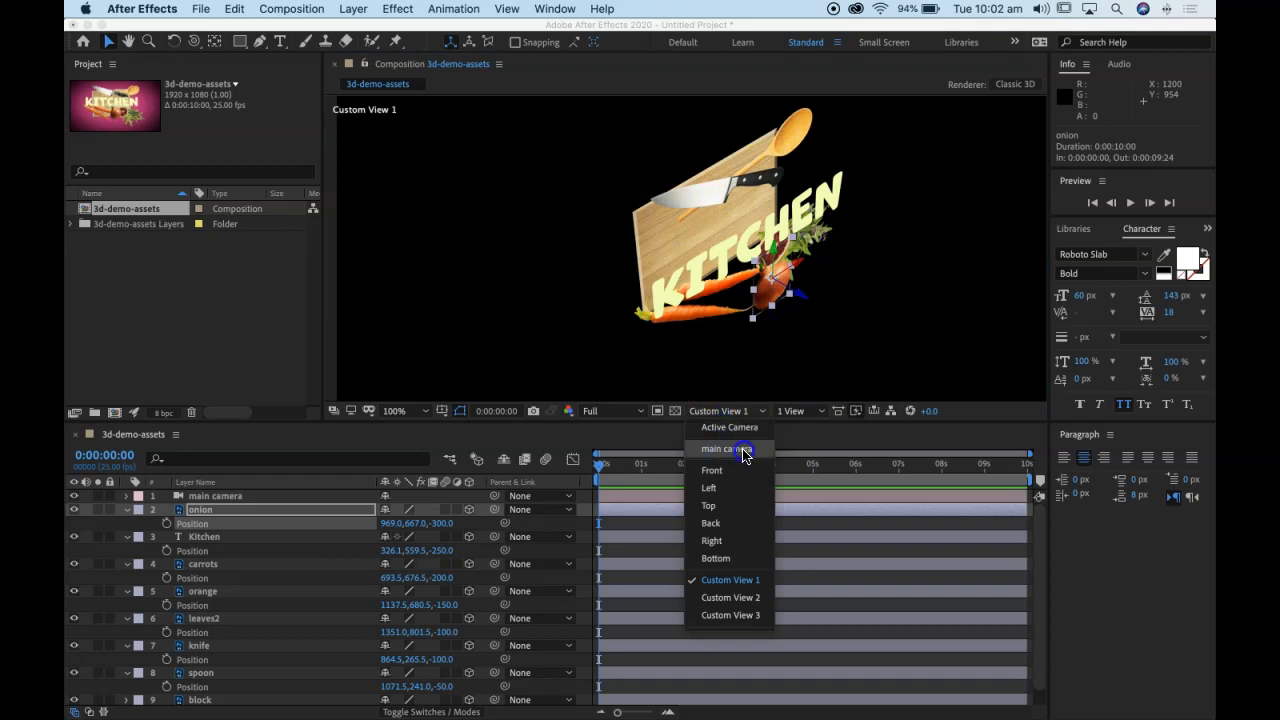
click(743, 451)
key(comma)
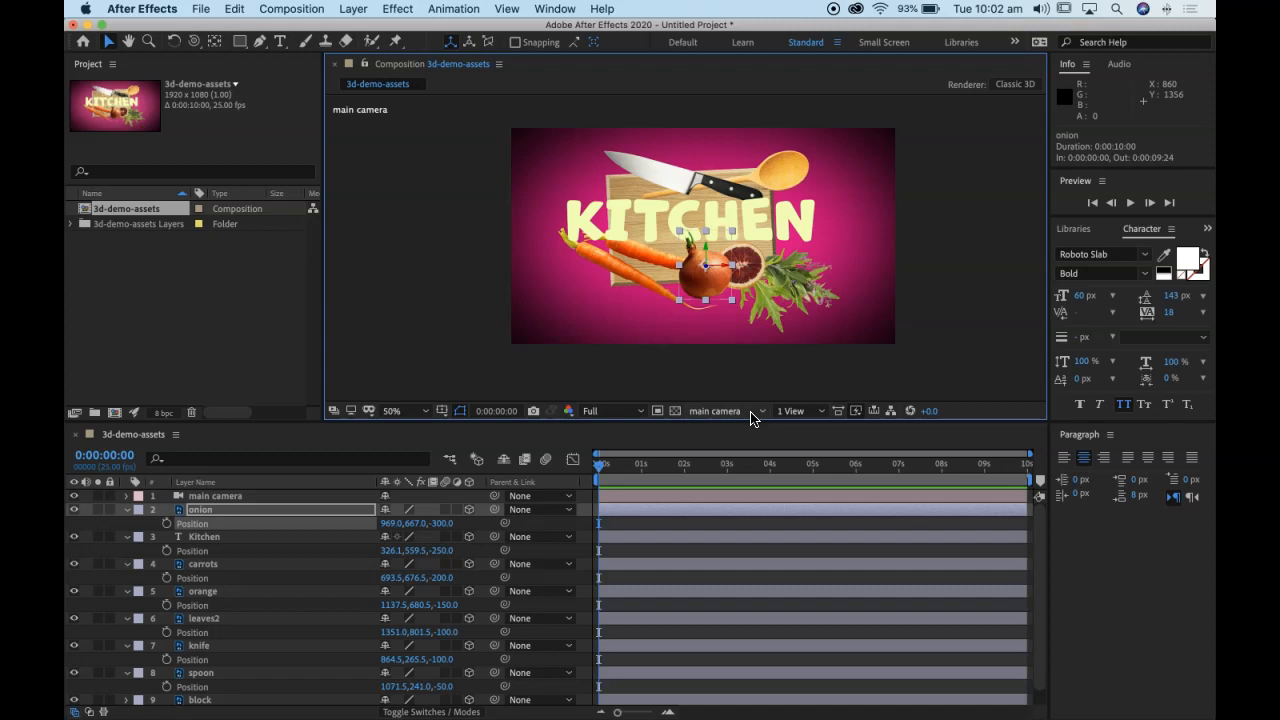
Step: Collapse the properties of all layers from onion down to spoon
click(127, 509)
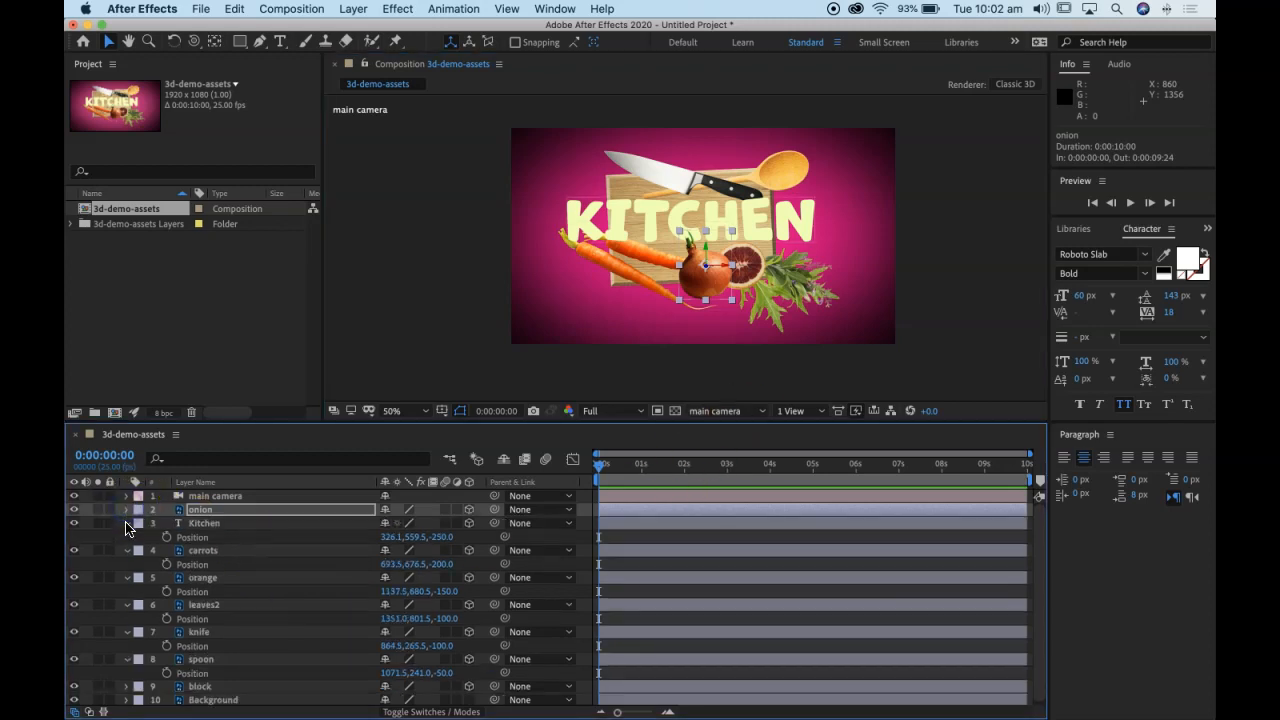
click(127, 523)
click(127, 537)
click(127, 550)
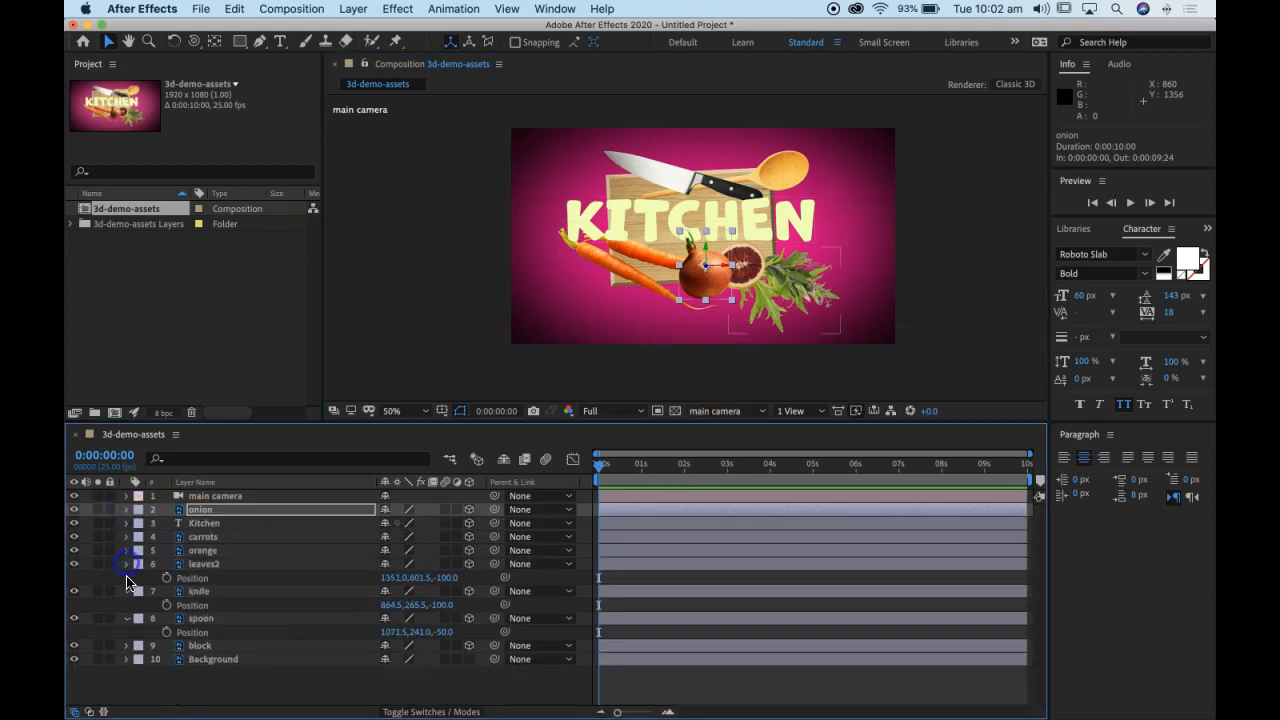
click(127, 564)
click(127, 577)
click(127, 591)
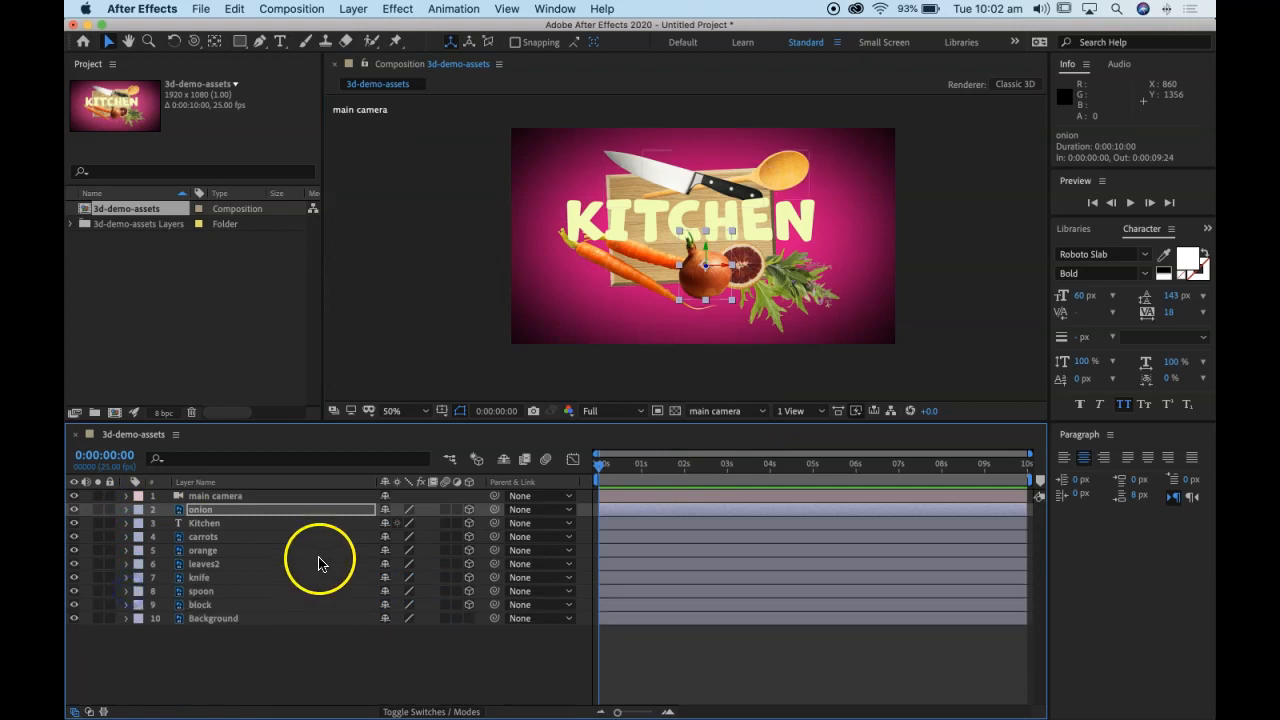
Step: Select the main camera layer and expand its full set of Transform properties
click(224, 496)
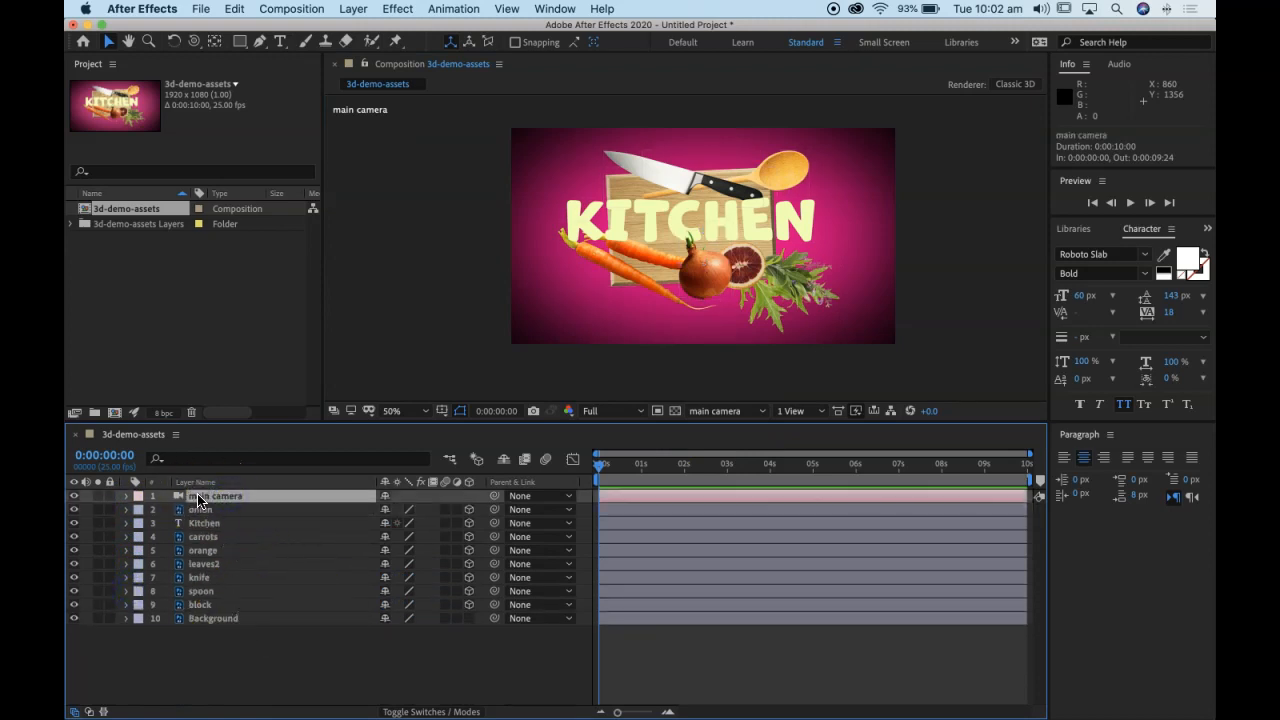
key(p)
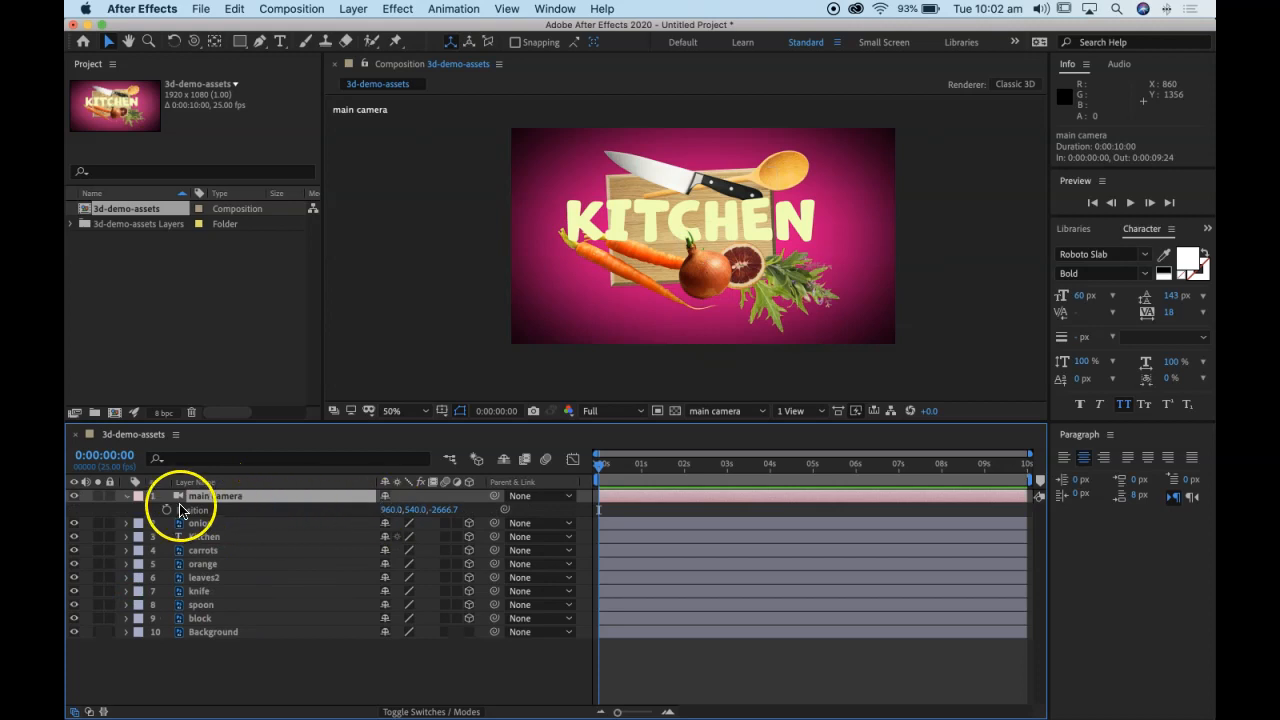
click(136, 498)
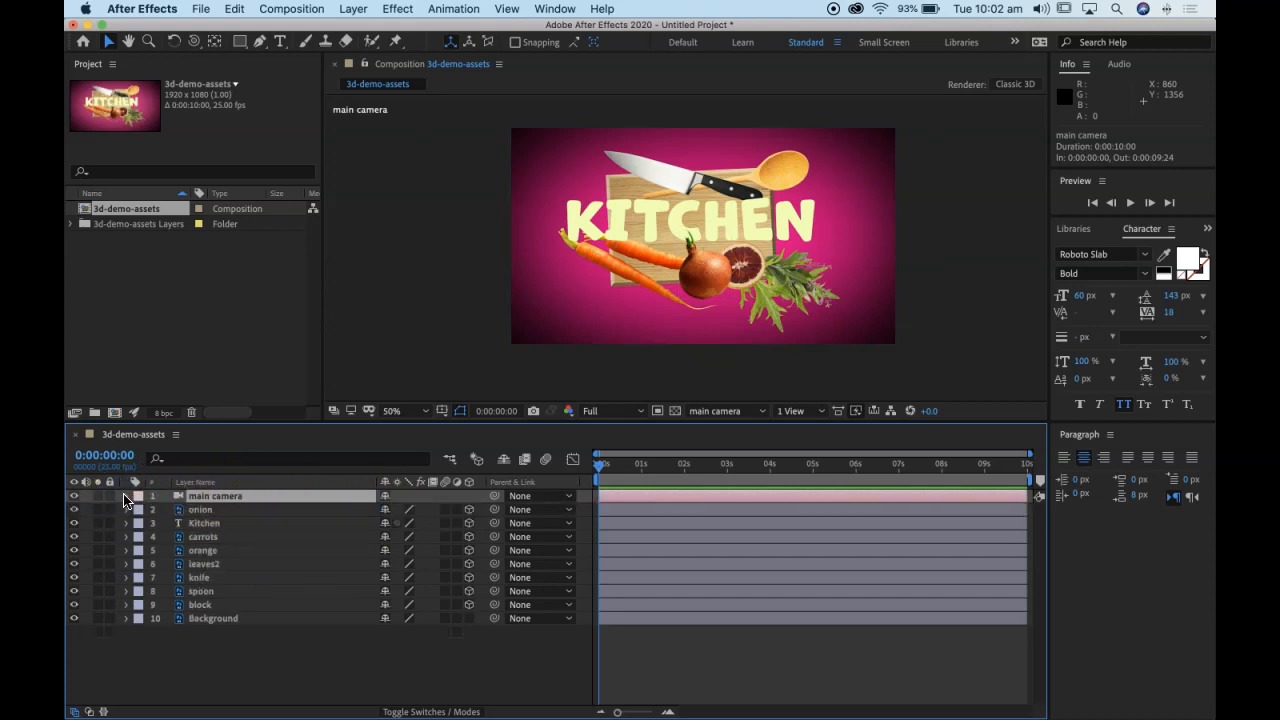
click(126, 497)
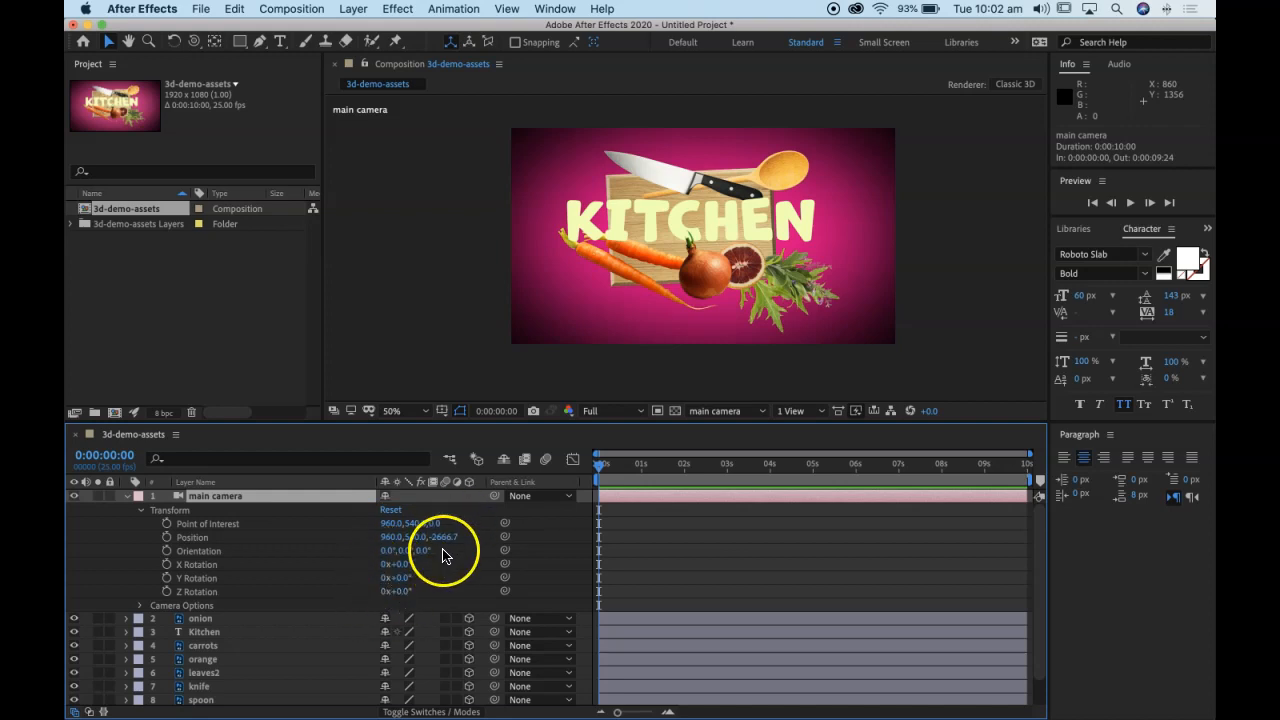
Step: Try shifting the main camera's Point of Interest on its separate axes, undo the changes, and collapse the camera's properties
drag(432, 527, 320, 531)
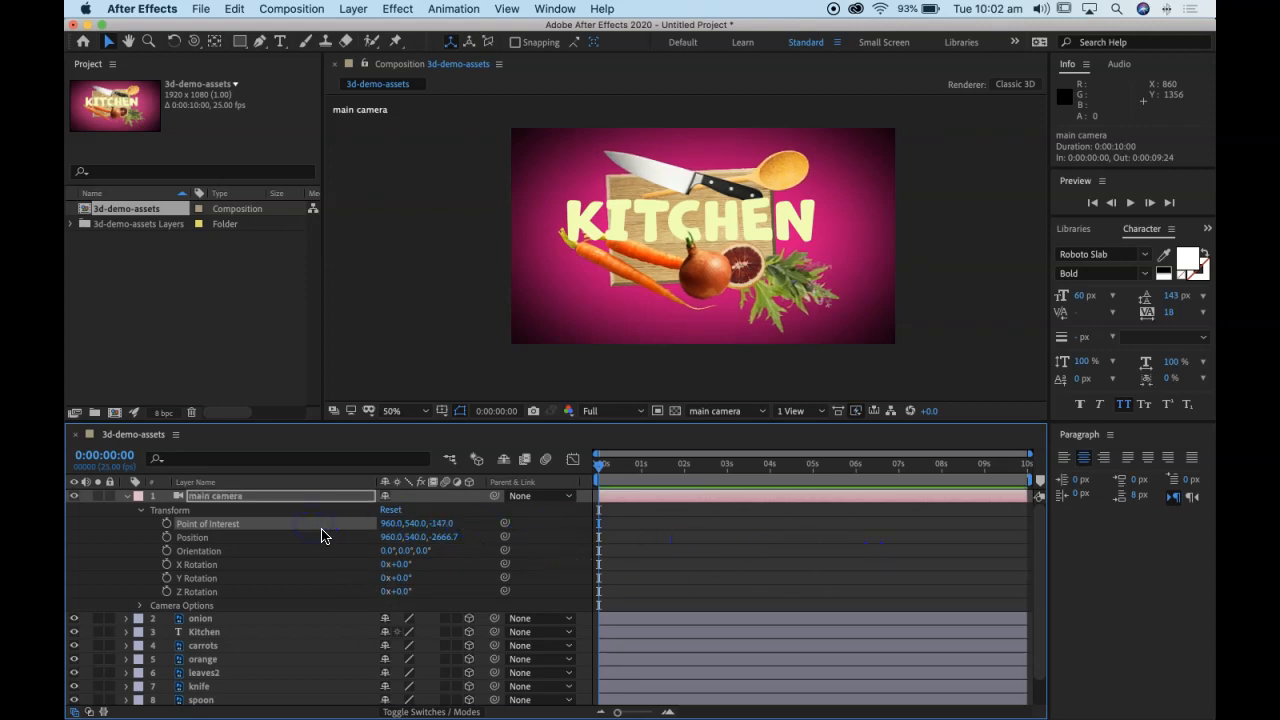
key(super+z)
drag(416, 526, 356, 510)
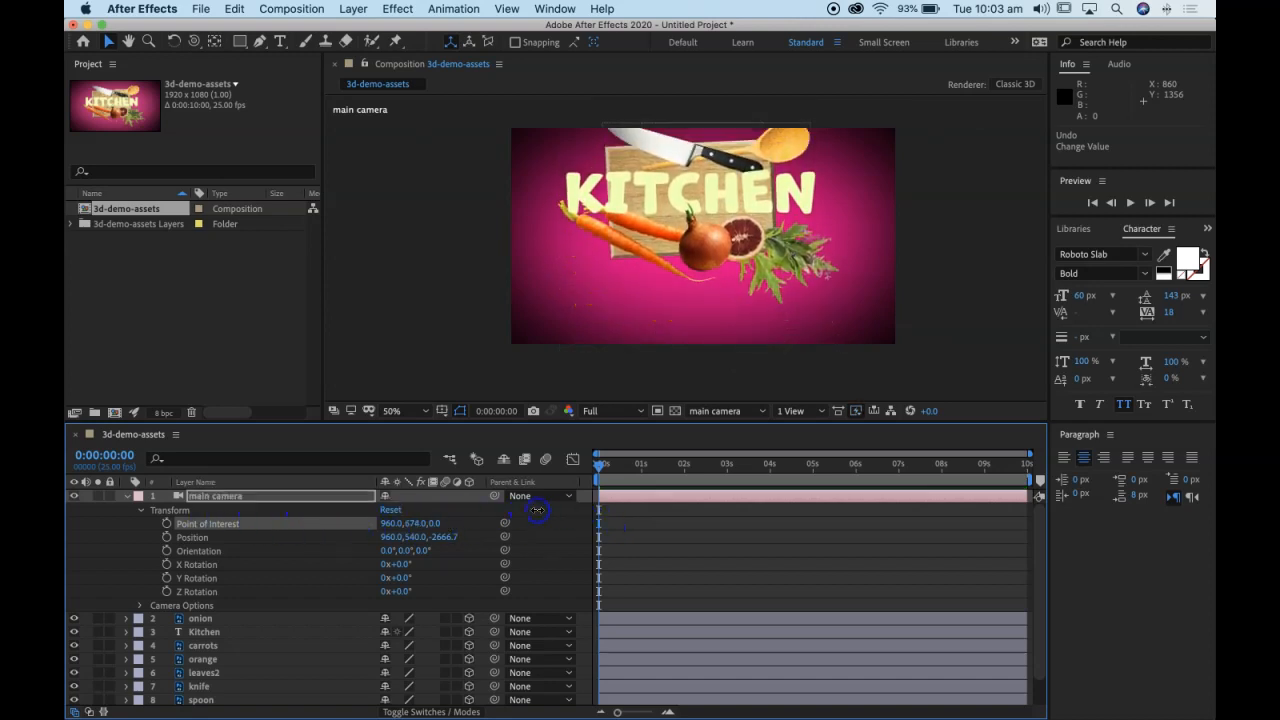
click(391, 511)
drag(388, 523, 368, 503)
key(super+z)
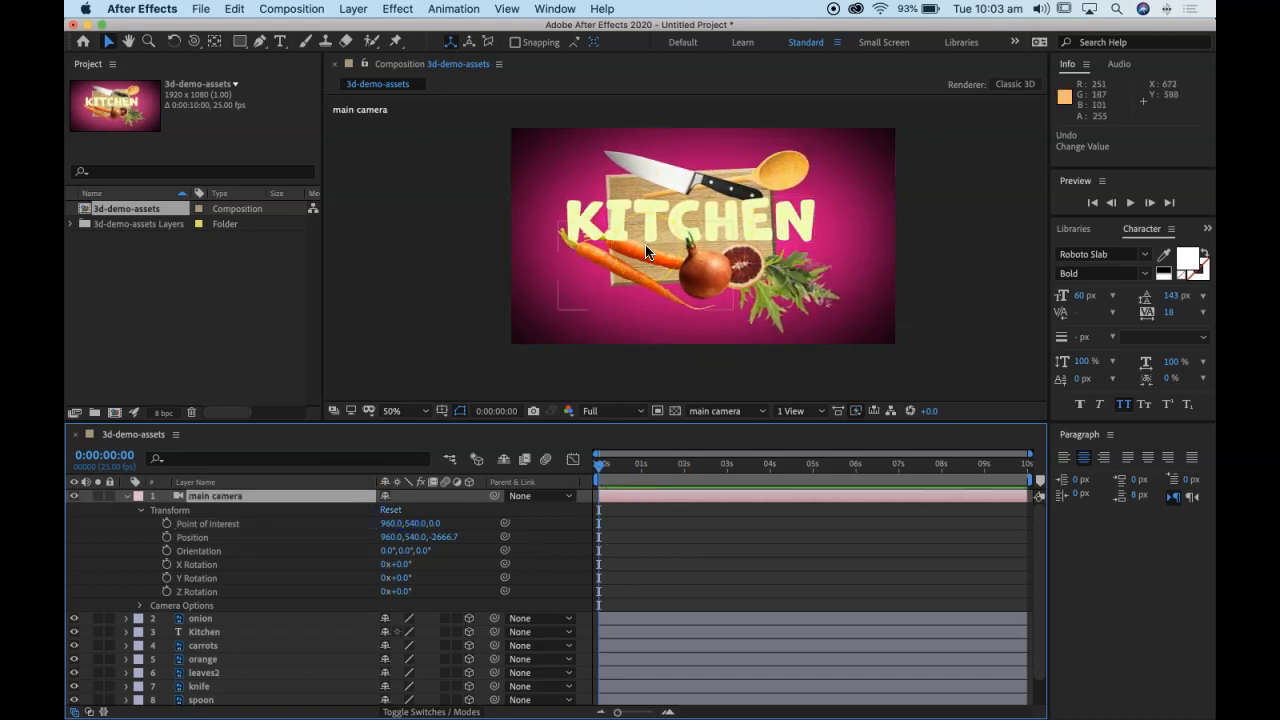
click(418, 318)
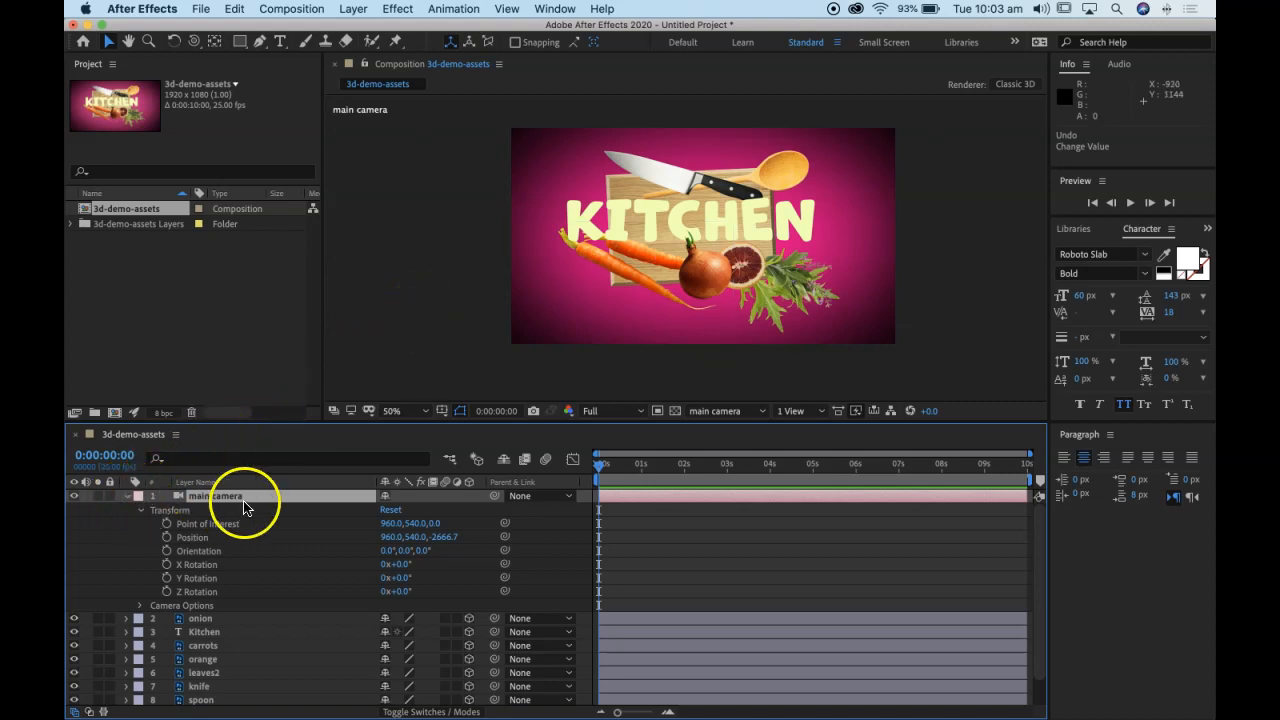
click(125, 496)
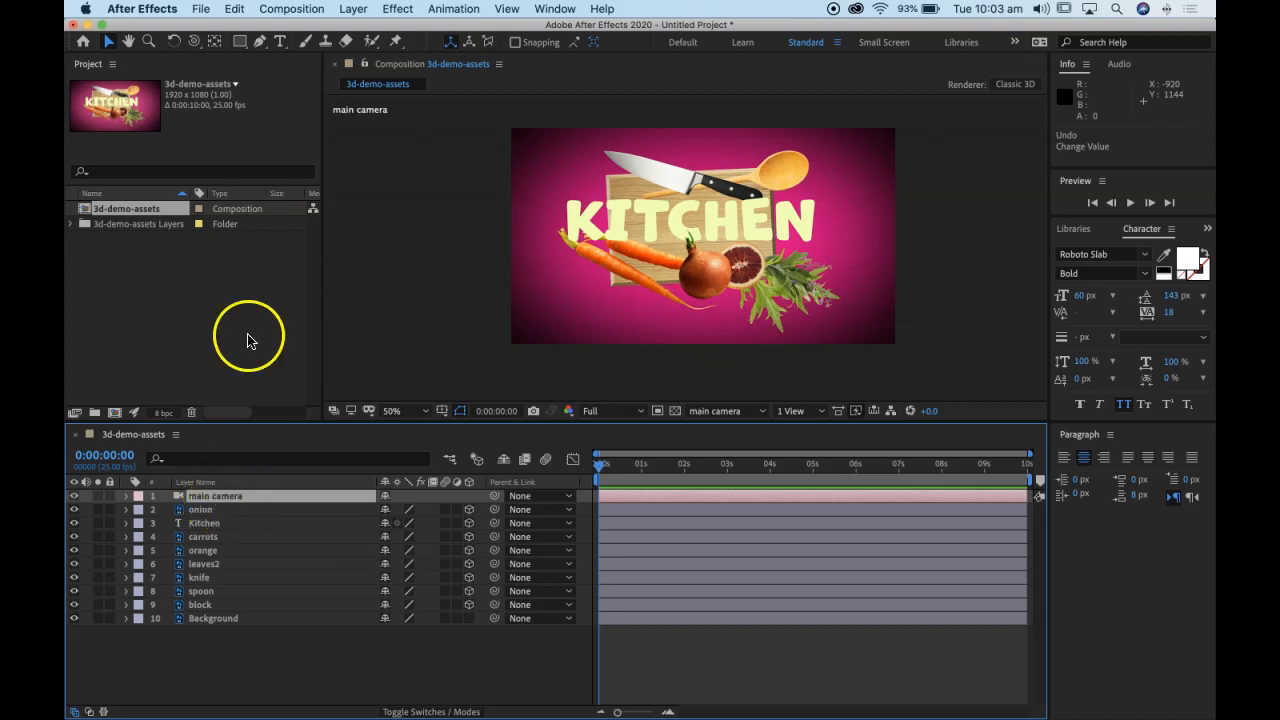
Step: Orbit the main camera to a position of about 1190, 911, -2631 and expand its Transform properties
click(196, 43)
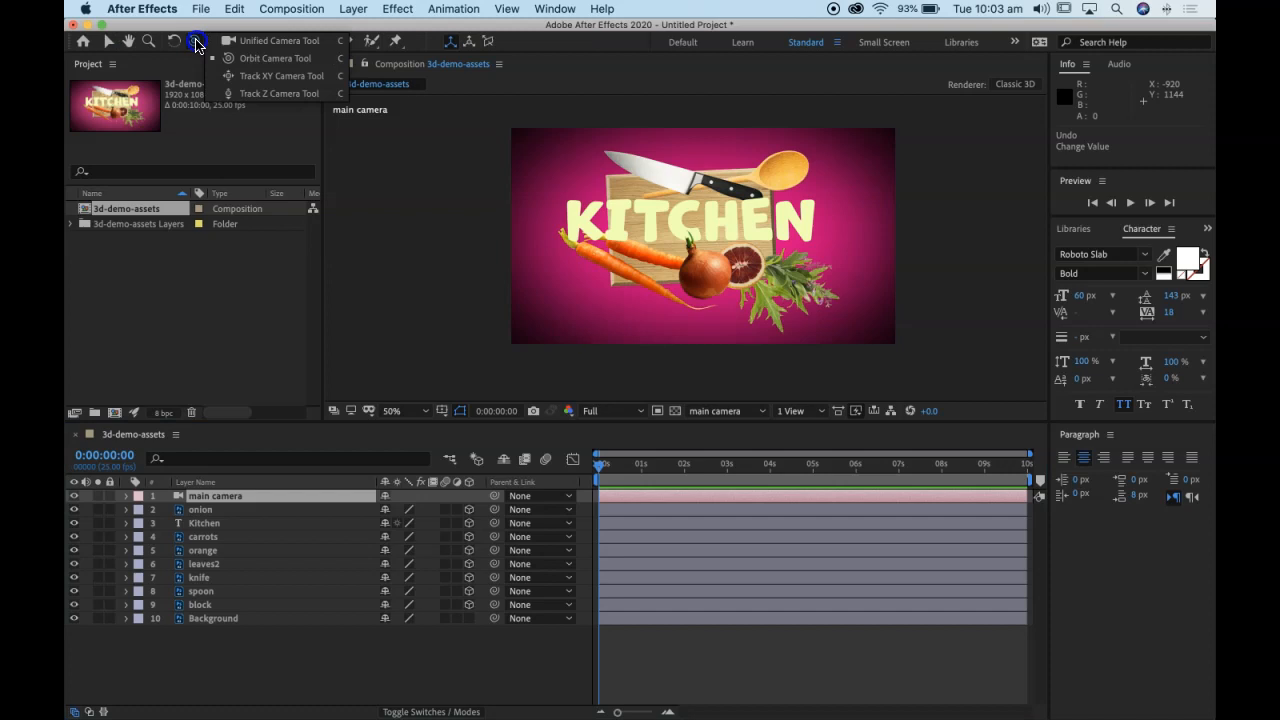
drag(196, 43, 308, 47)
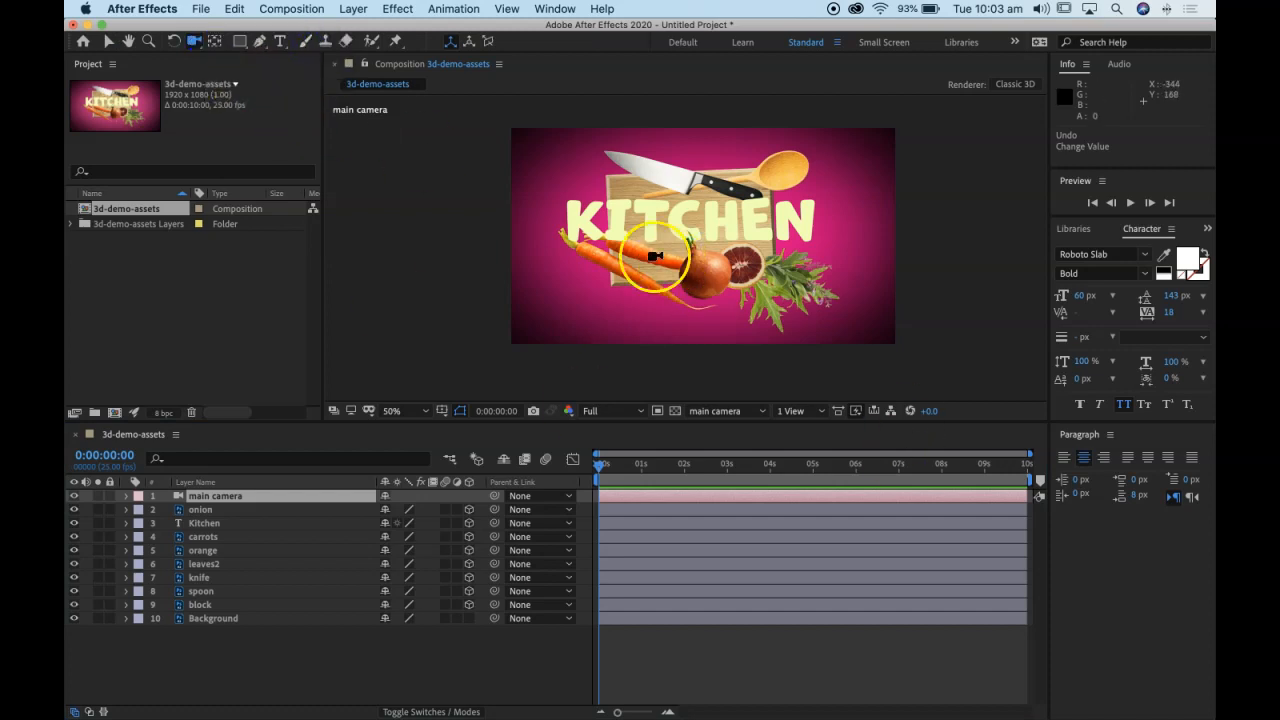
click(1038, 497)
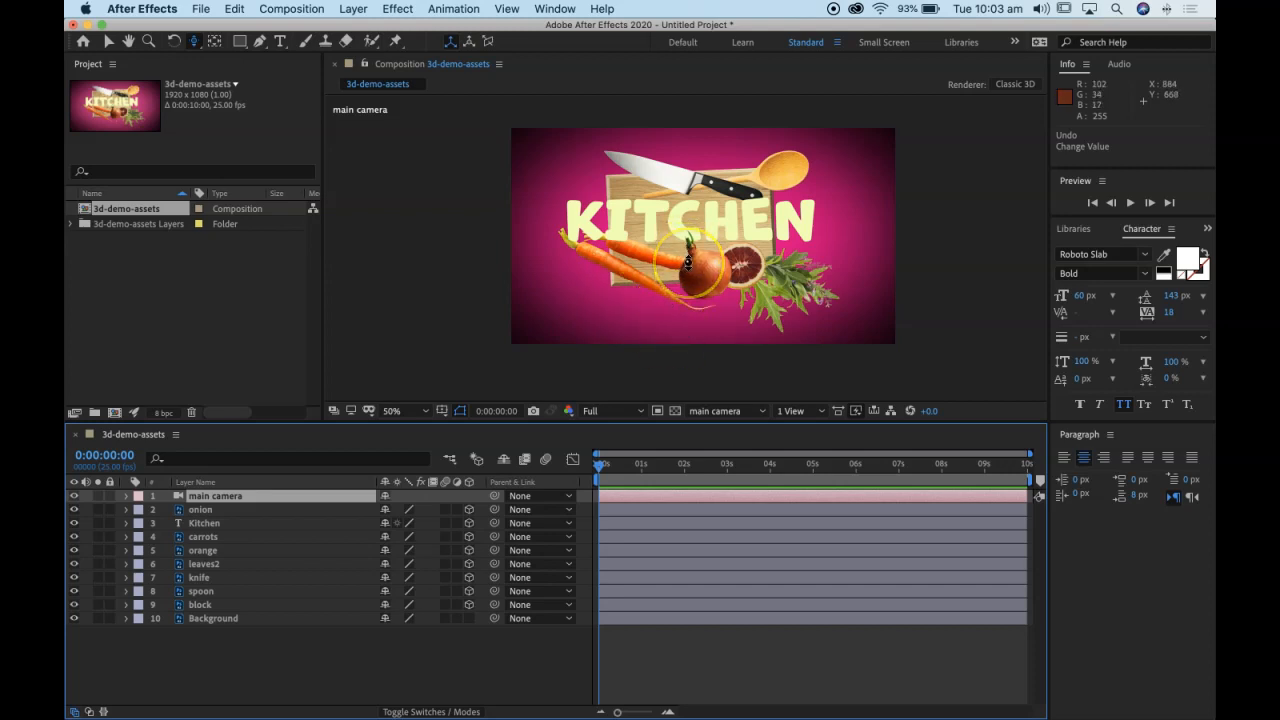
drag(662, 268, 648, 245)
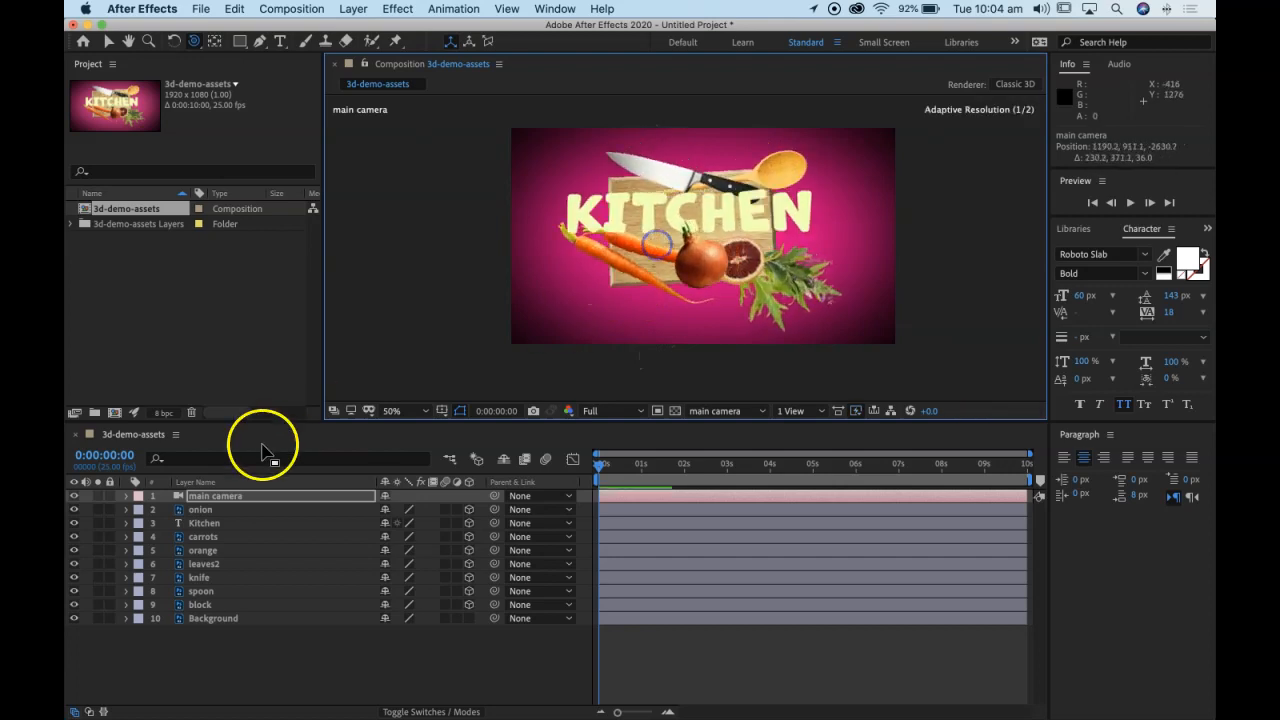
click(126, 496)
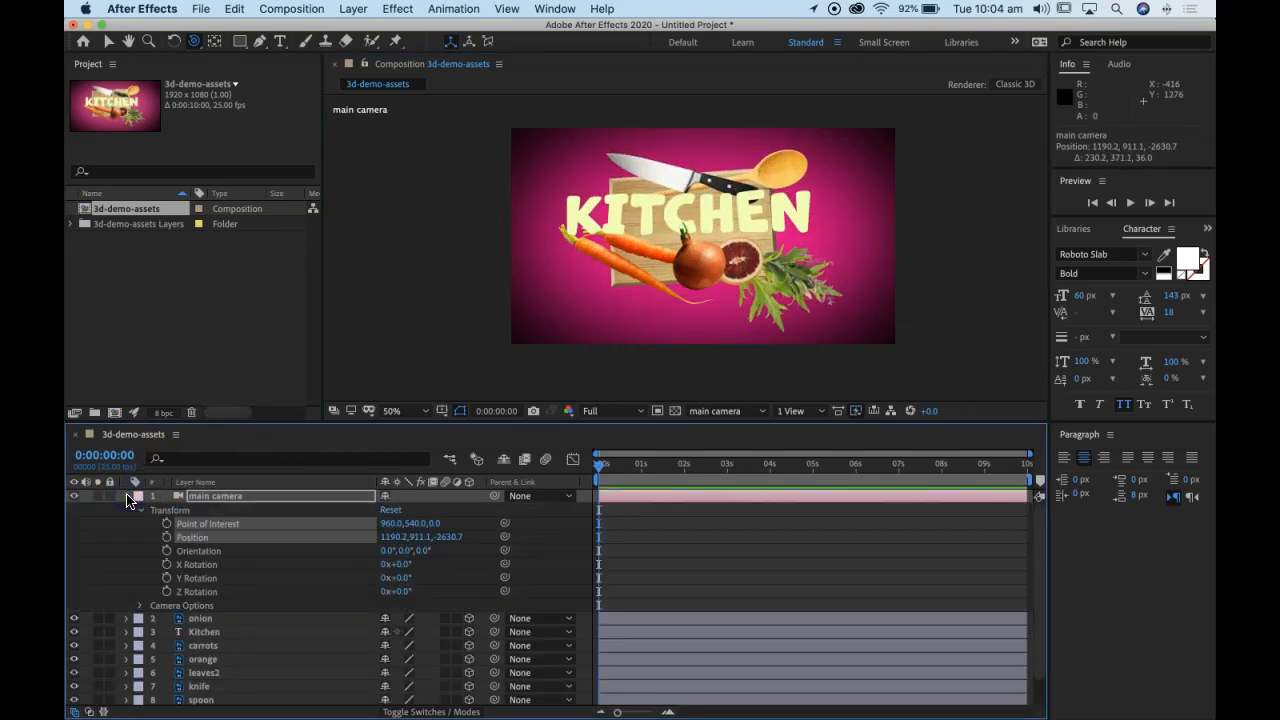
Step: Collapse the main camera's properties and undo its last orbit move
click(126, 496)
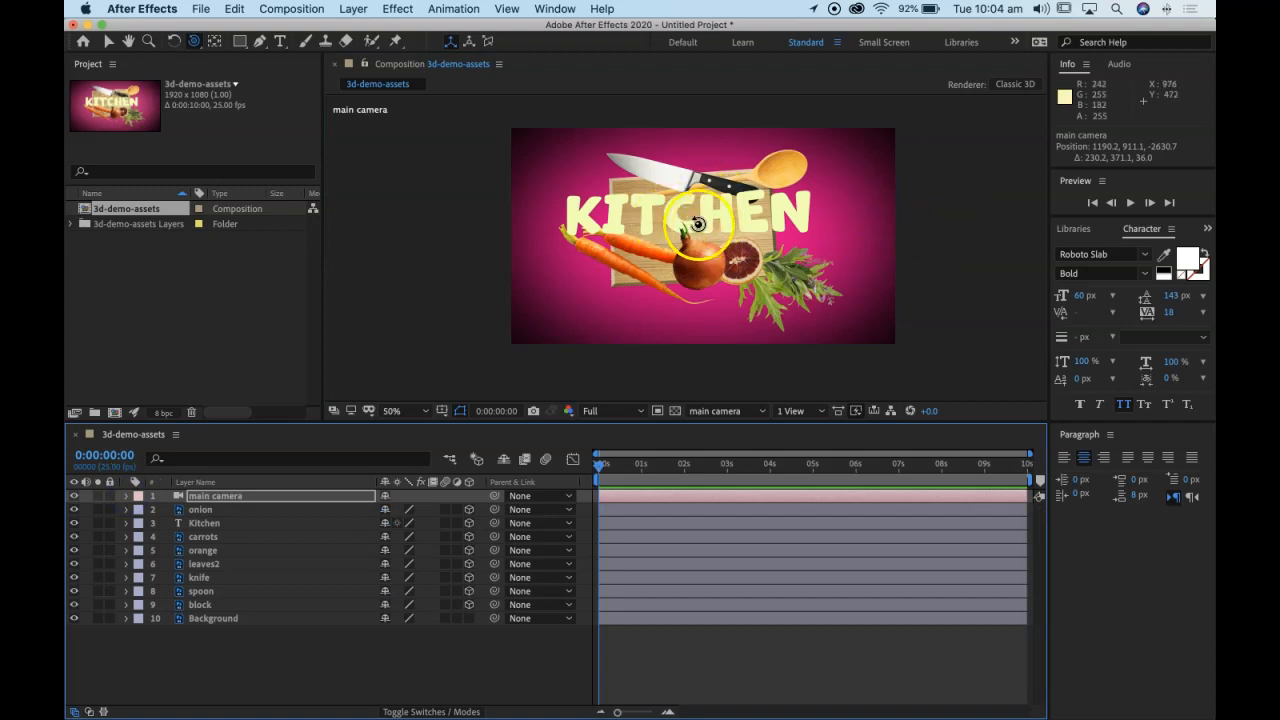
drag(690, 240, 674, 255)
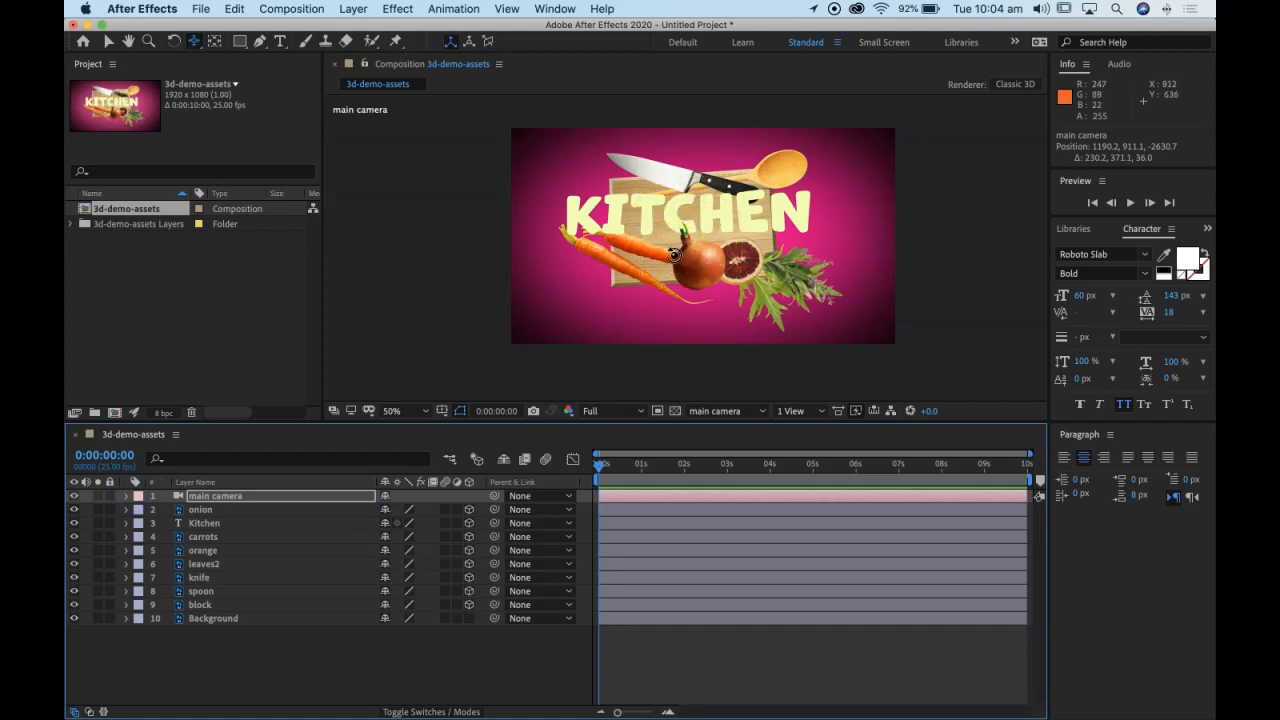
key(super+z)
click(689, 241)
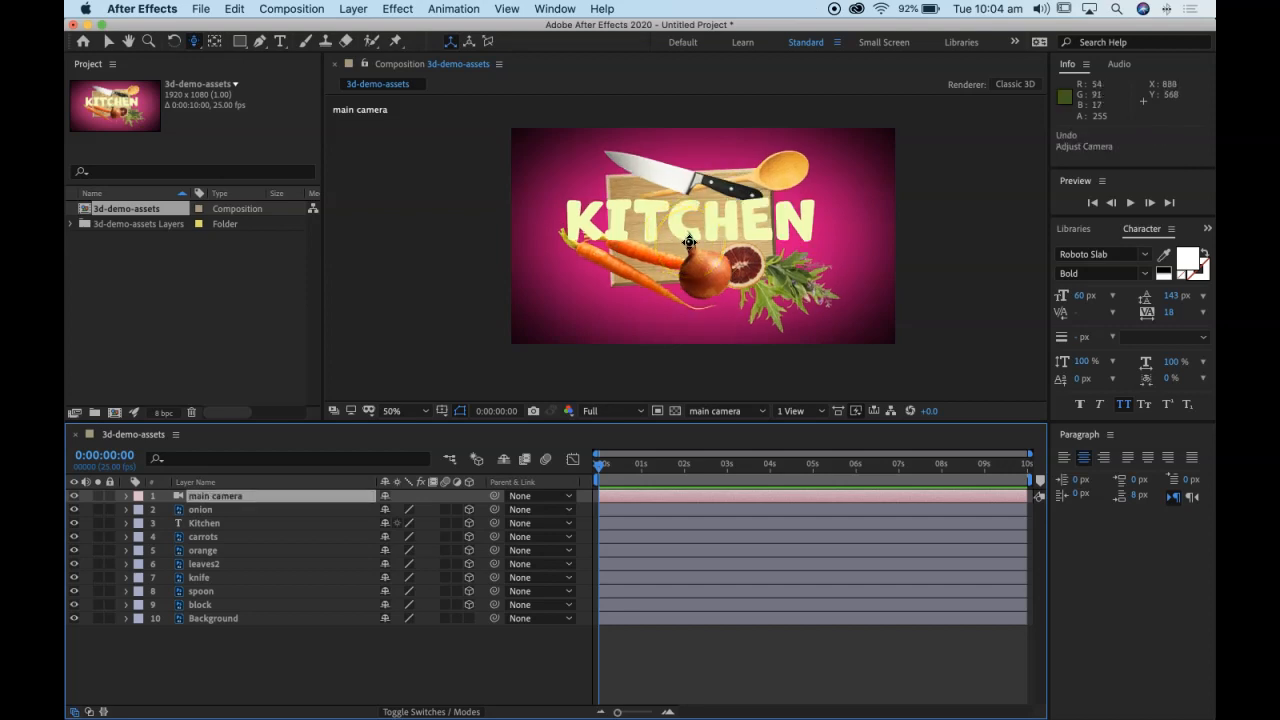
Step: Try tracking the main camera away from the scene along Z, and undo the move
key(c)
mouse_move(690, 239)
mouse_down()
mouse_move(706, 188)
mouse_move(682, 233)
mouse_up()
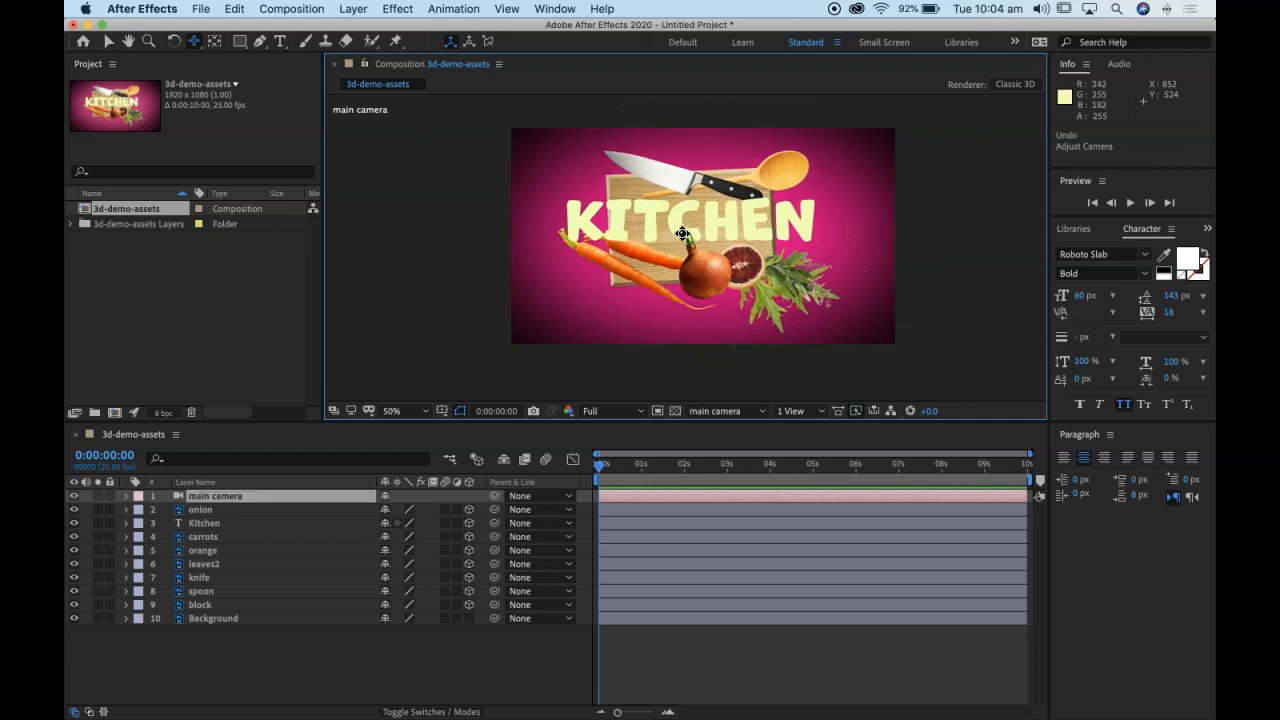
click(696, 222)
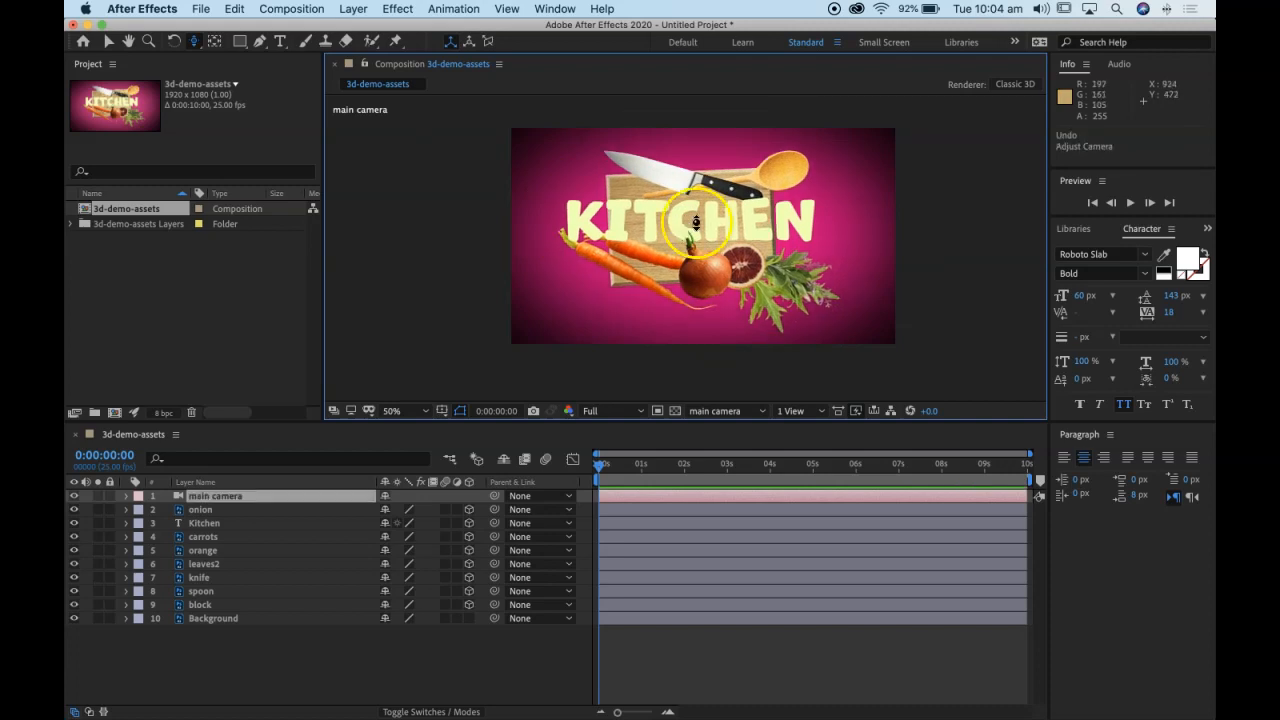
drag(698, 219, 728, 286)
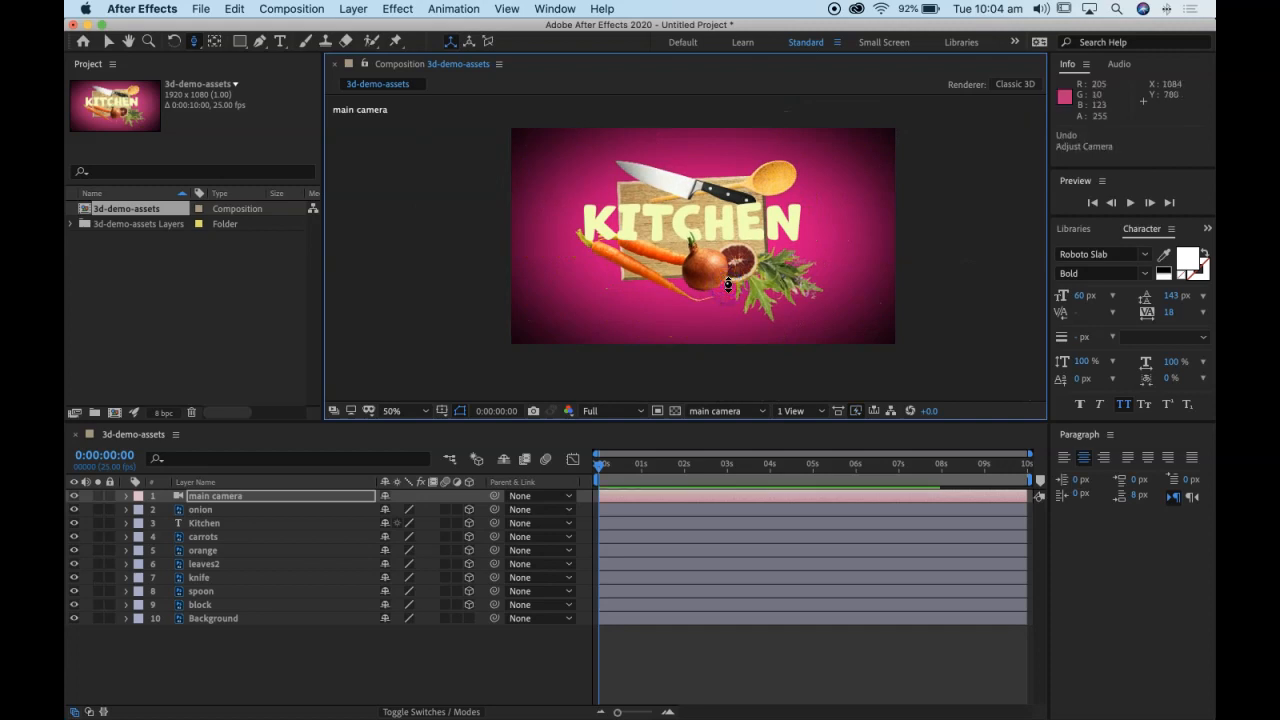
key(super+z)
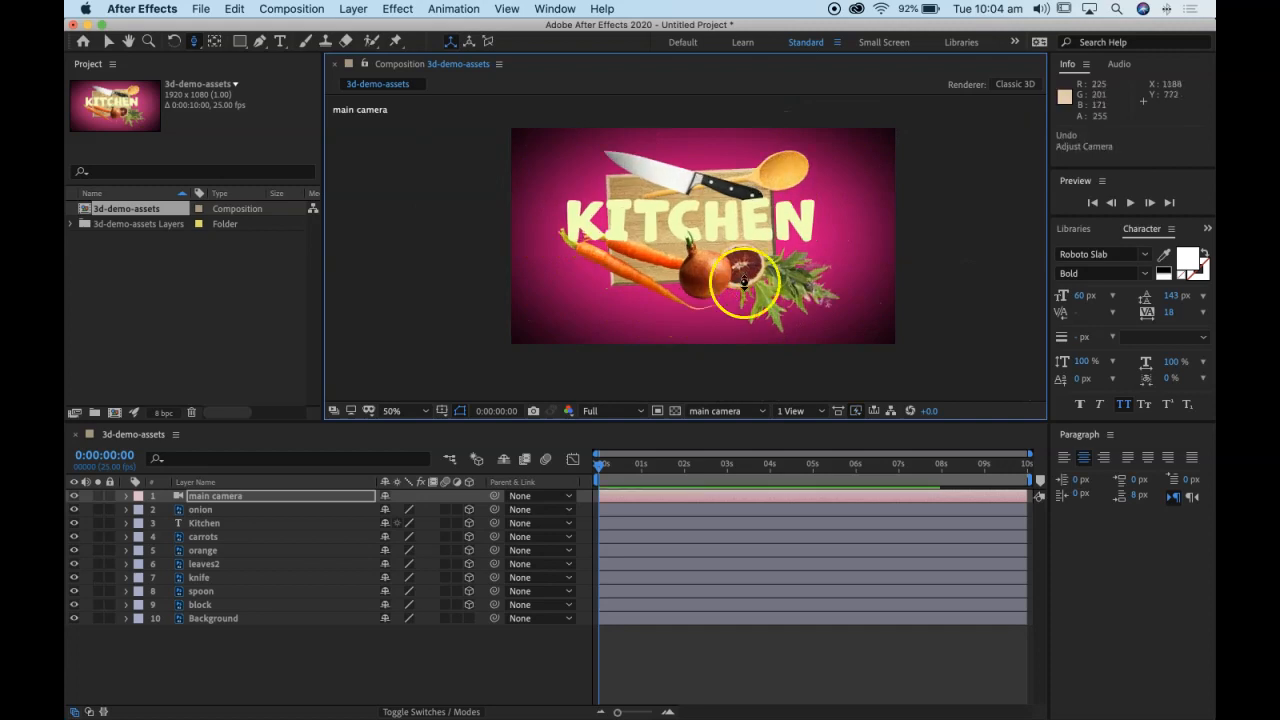
Step: Expand the main camera's properties, end the work area at 4 seconds, and zoom the timeline in on that range
click(127, 496)
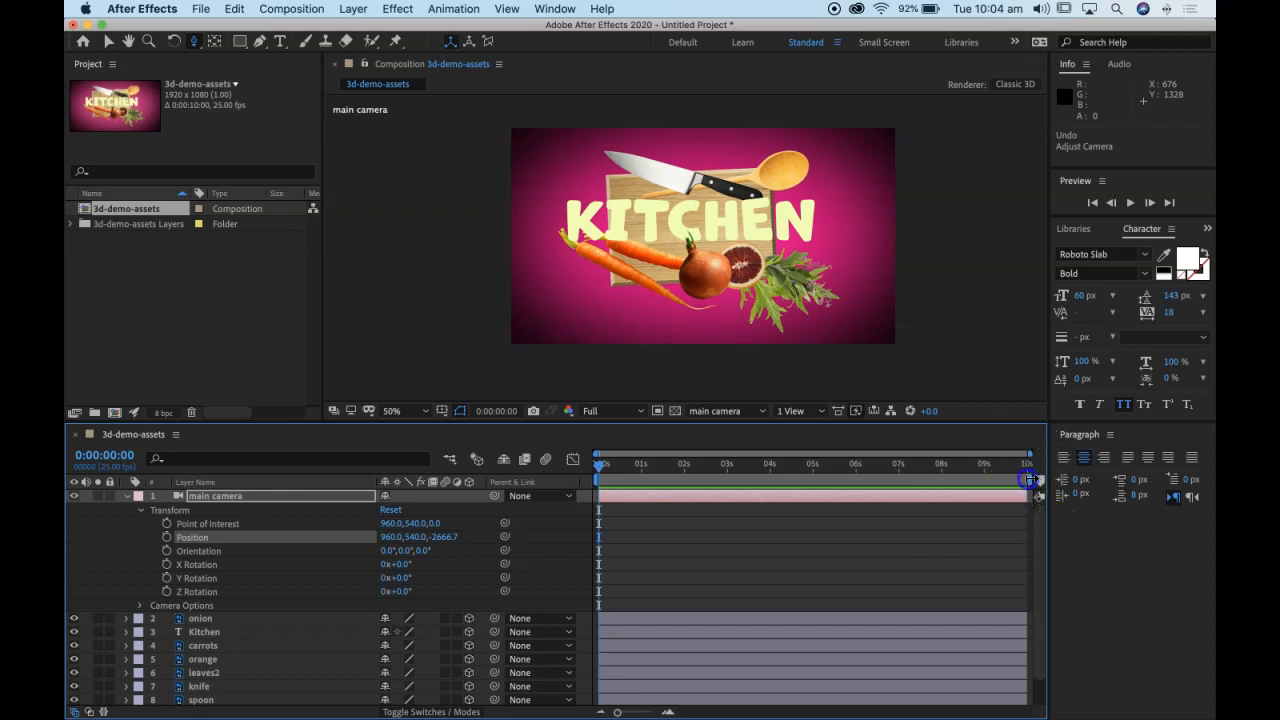
drag(1030, 480, 787, 497)
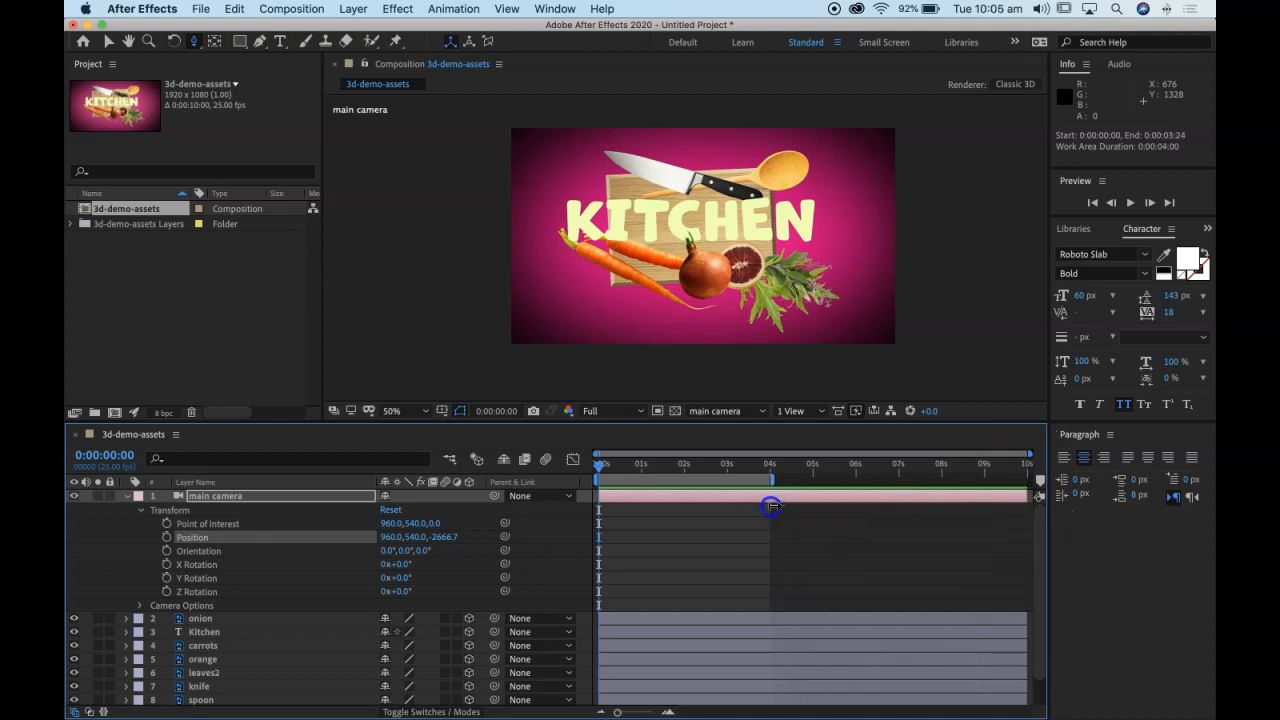
drag(1030, 455, 787, 463)
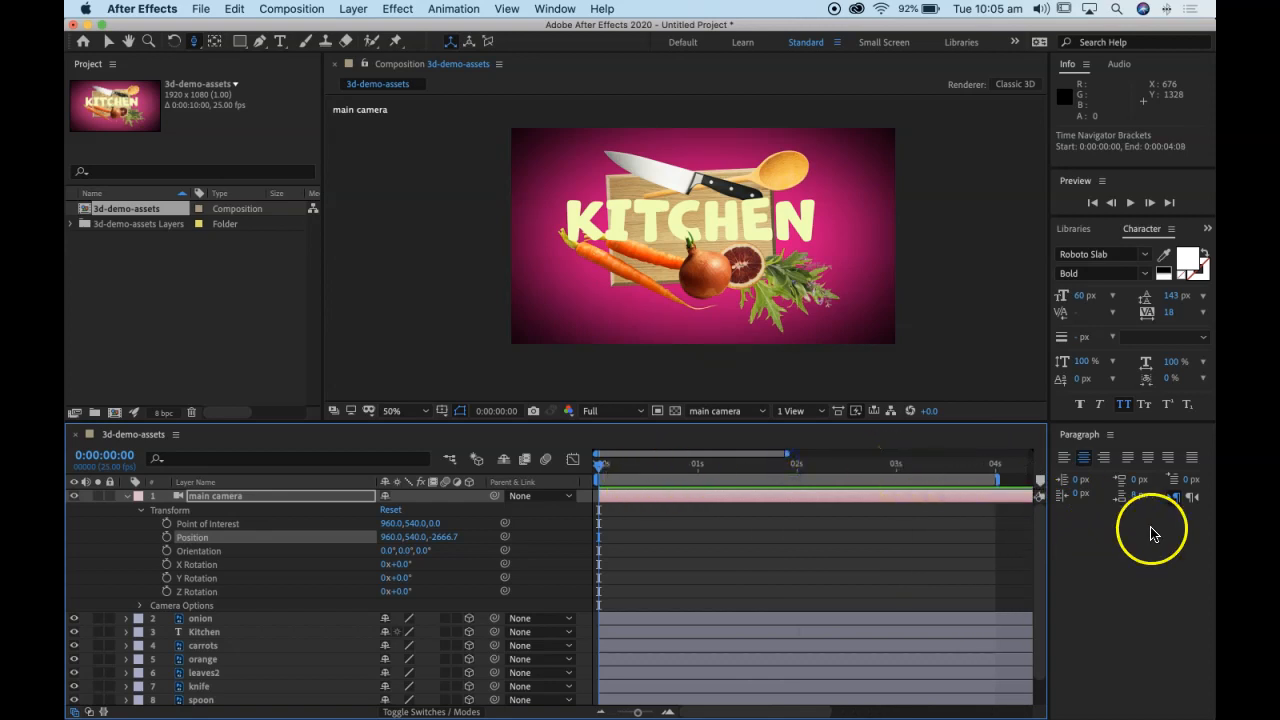
Step: Start keyframing the main camera's Point of Interest and Position at 0:00:00:00
drag(602, 464, 573, 465)
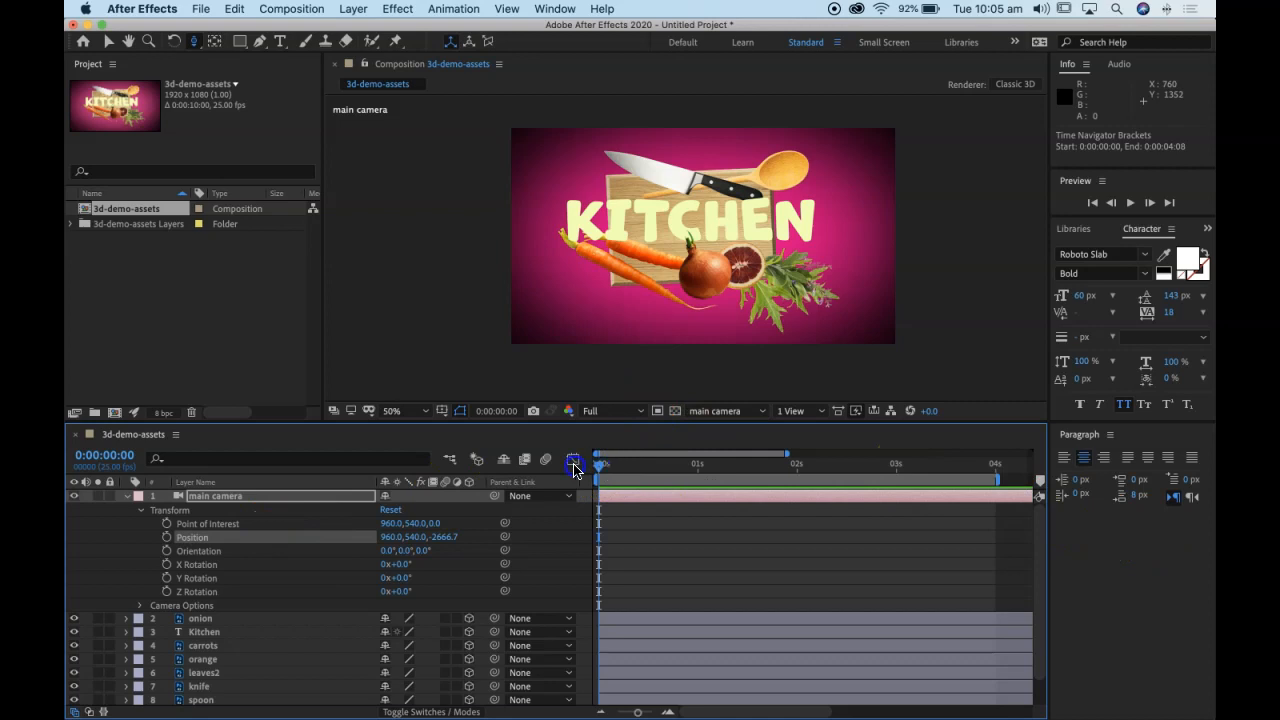
click(166, 524)
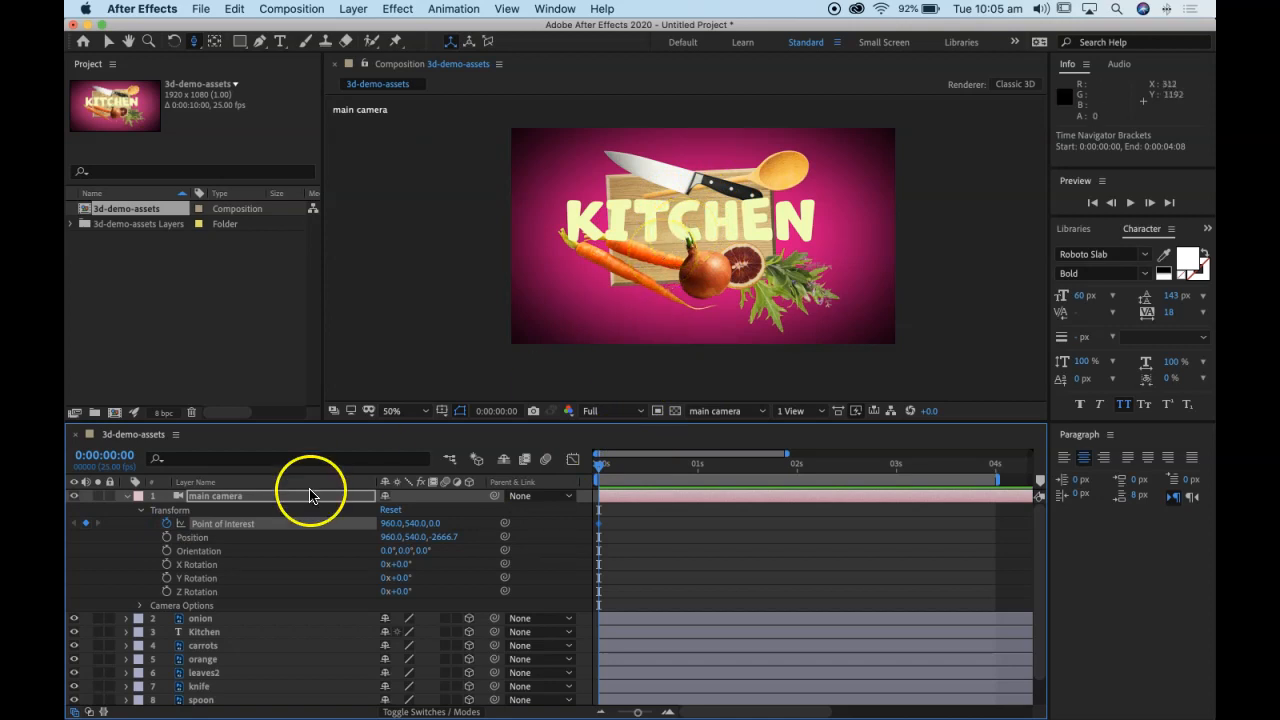
click(166, 538)
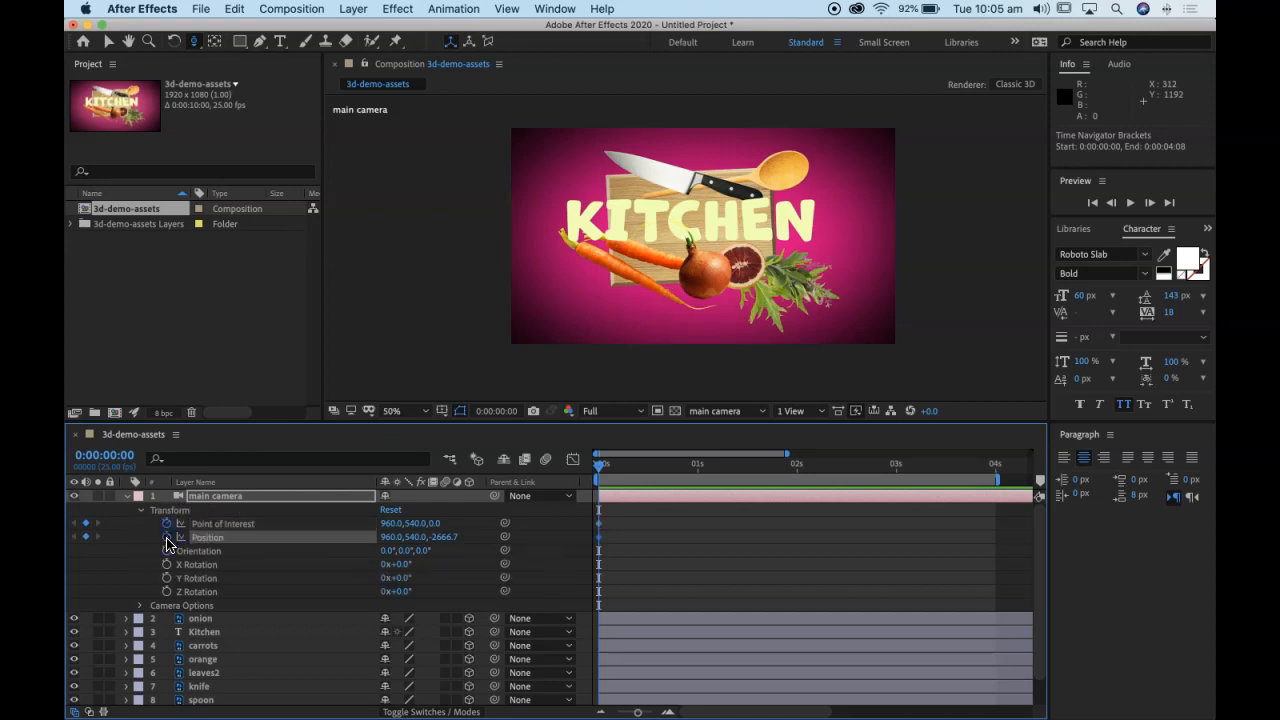
click(610, 470)
drag(610, 470, 487, 501)
Step: Orbit the main camera at 0:00:00:00 to a Position of about 8, 308, -2480 with the Orbit Camera tool
click(195, 43)
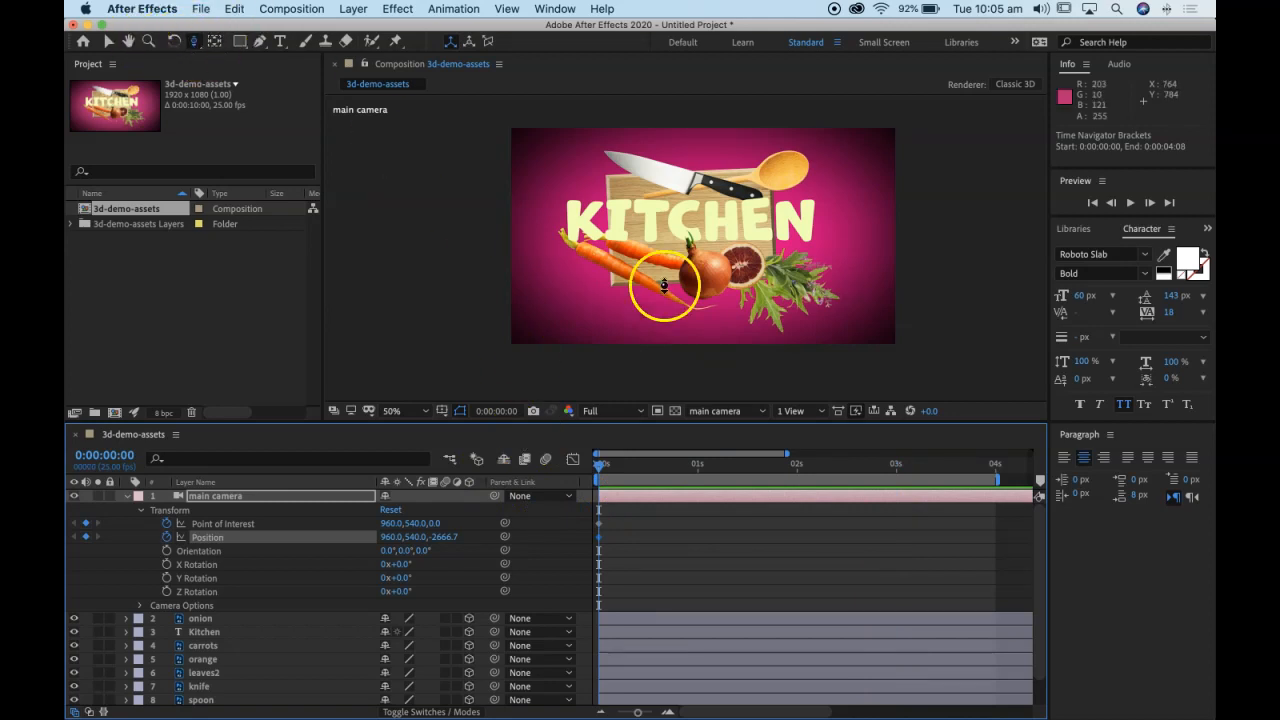
click(192, 43)
click(266, 62)
drag(675, 234, 678, 234)
drag(682, 234, 689, 239)
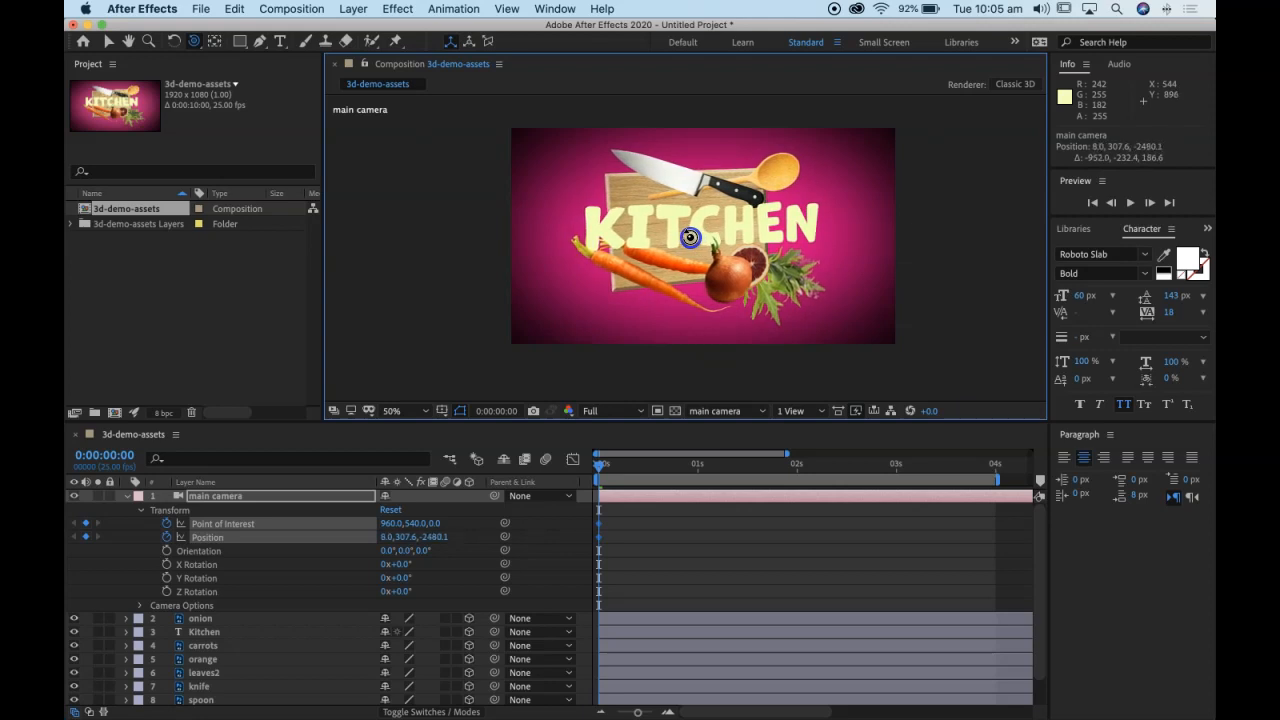
Step: At 0:00:03:00, orbit the main camera to a Position of about 1784, 494, -2536 to add the second keyframes
click(650, 518)
drag(622, 474, 899, 513)
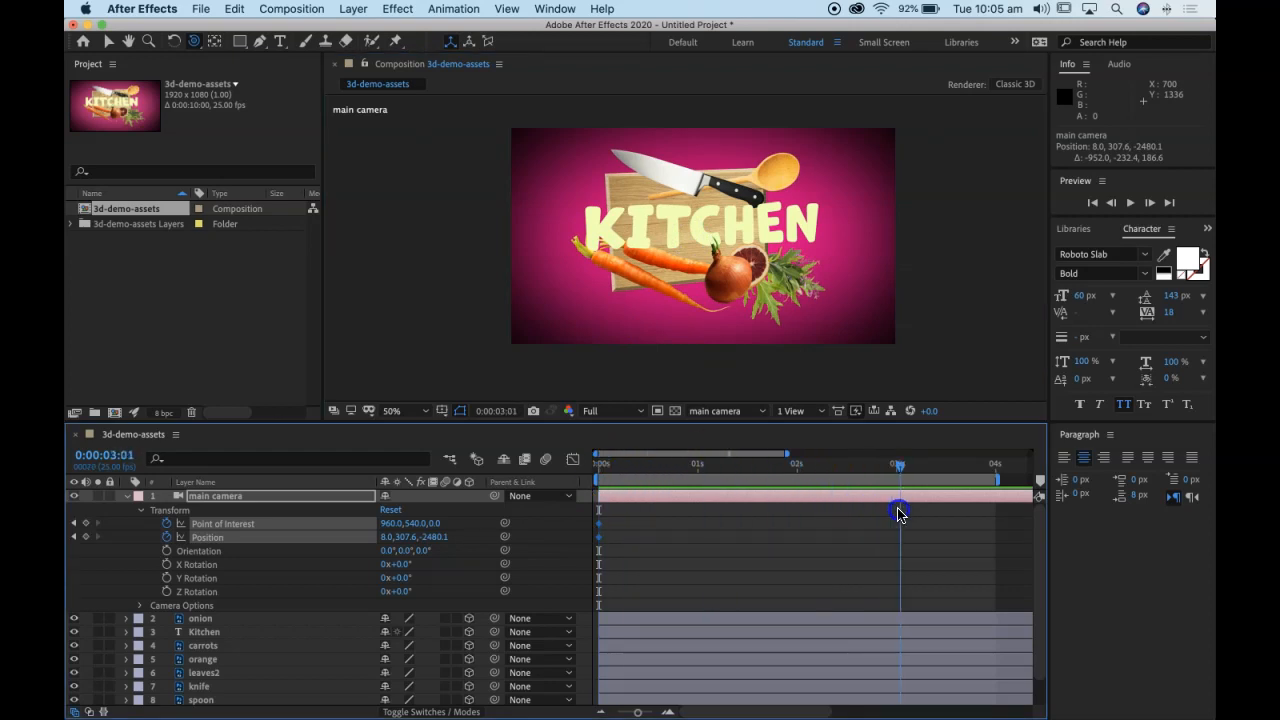
click(804, 336)
drag(758, 221, 722, 226)
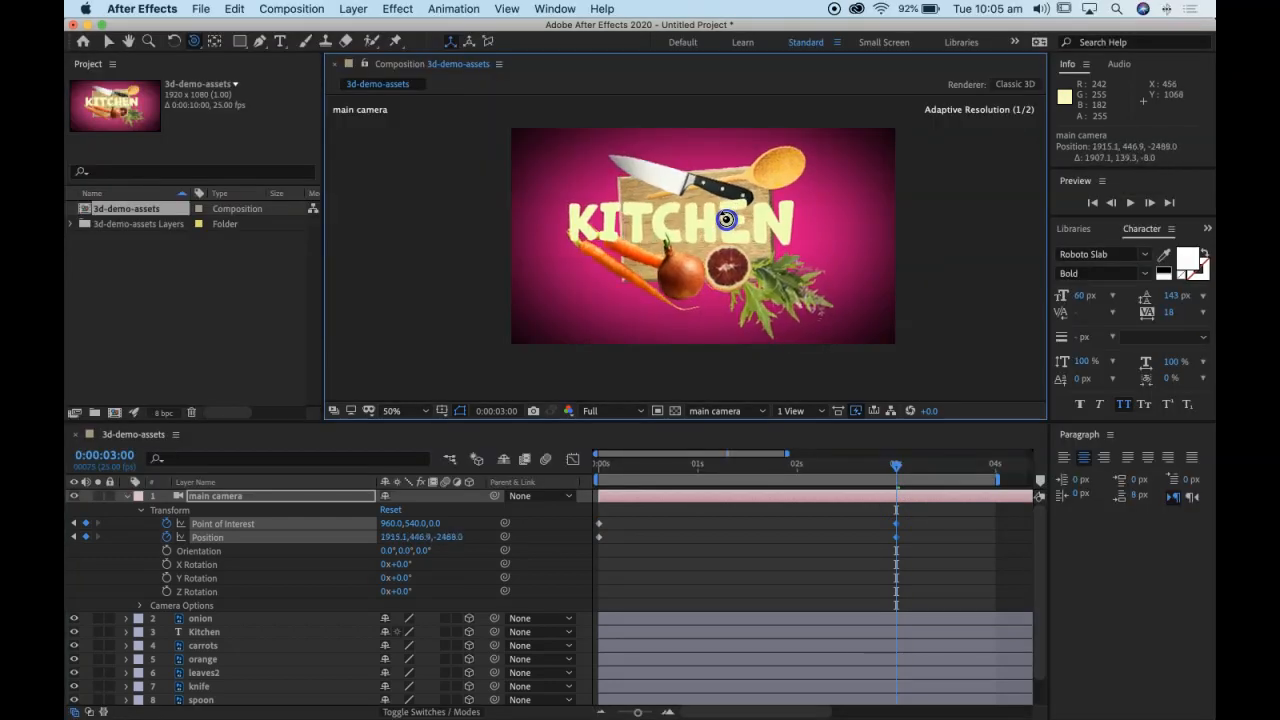
Step: Preview the main camera's orbit animation from the first frame
drag(896, 466, 590, 485)
key(space)
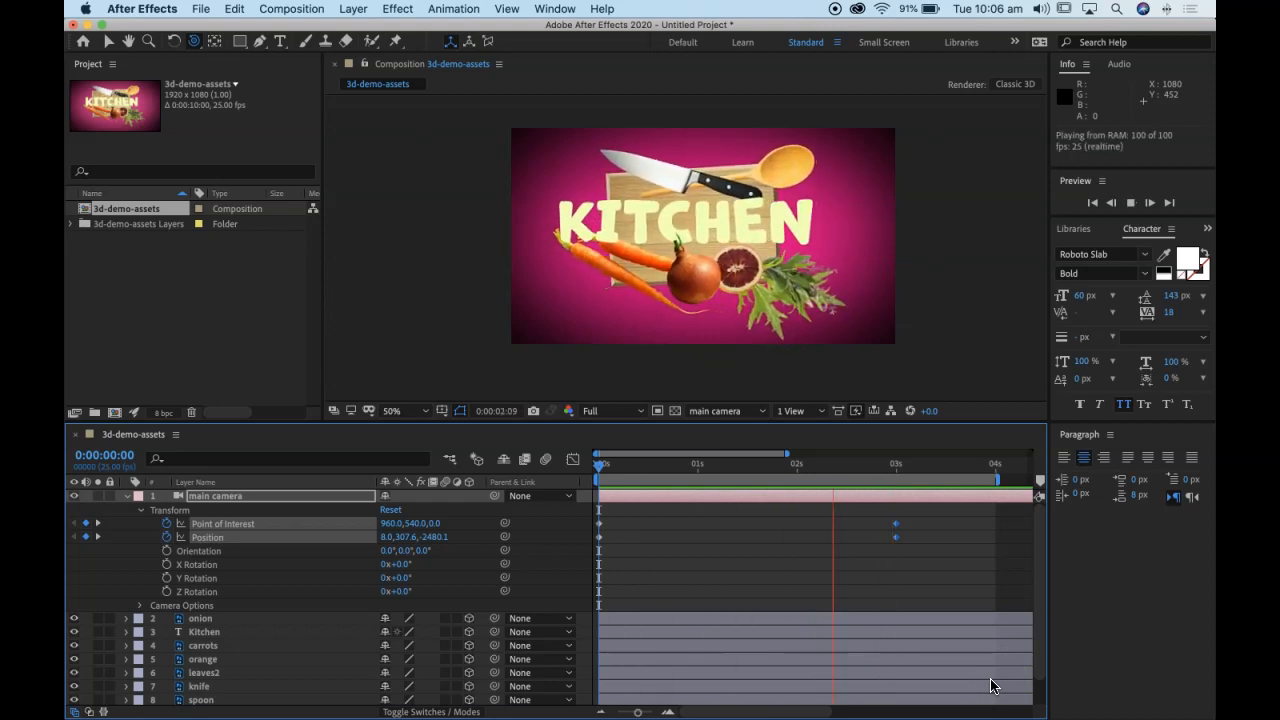
click(986, 629)
Step: Apply Easy Ease In to all of the main camera's Point of Interest and Position keyframes
drag(918, 521, 590, 552)
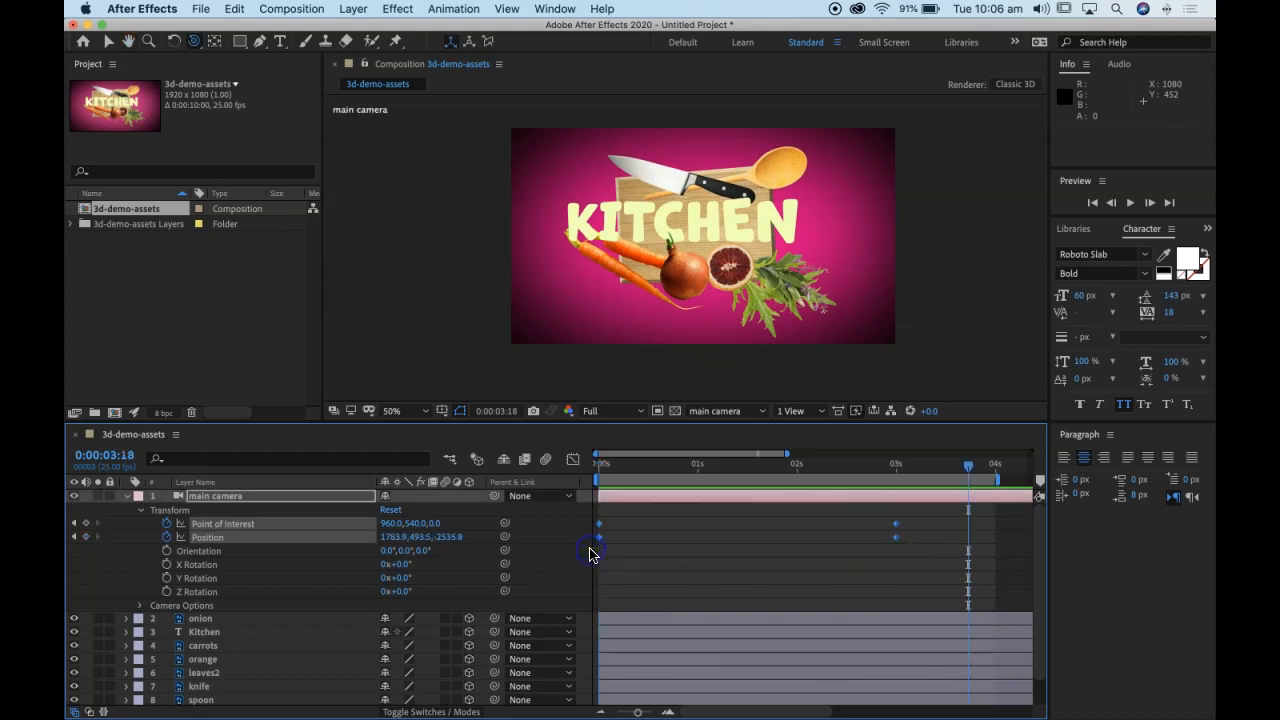
right_click(894, 539)
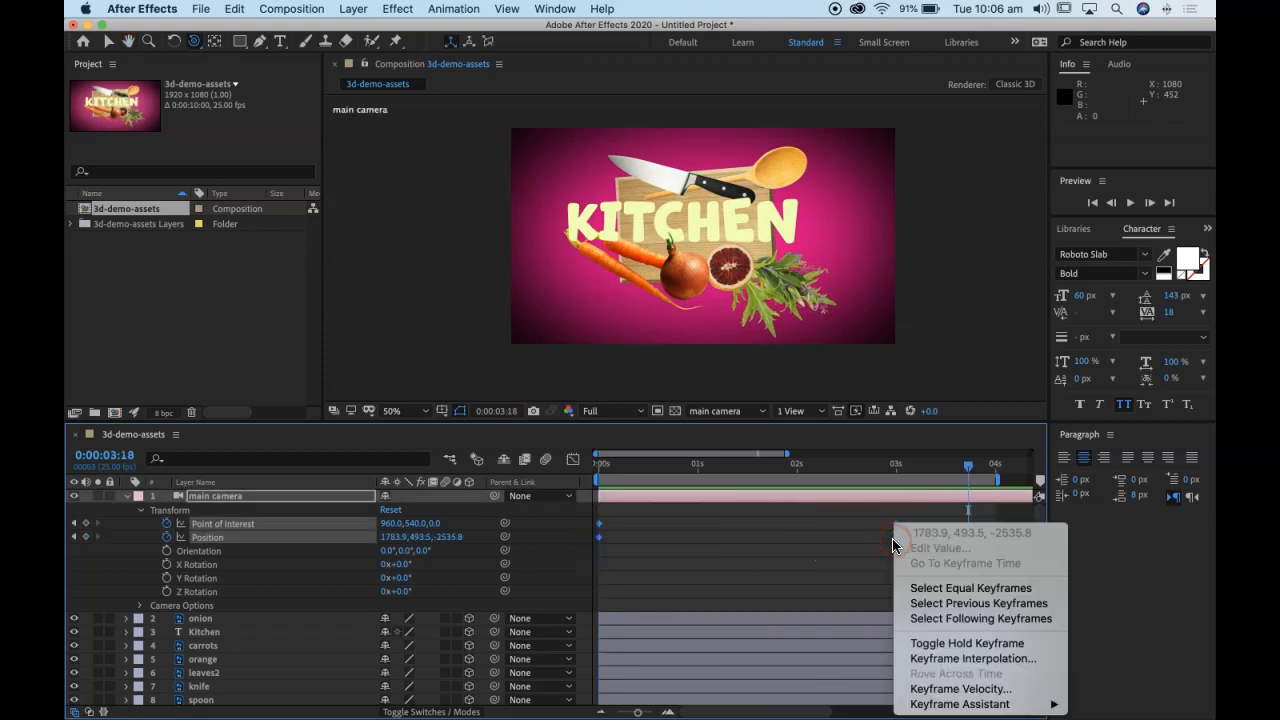
click(972, 706)
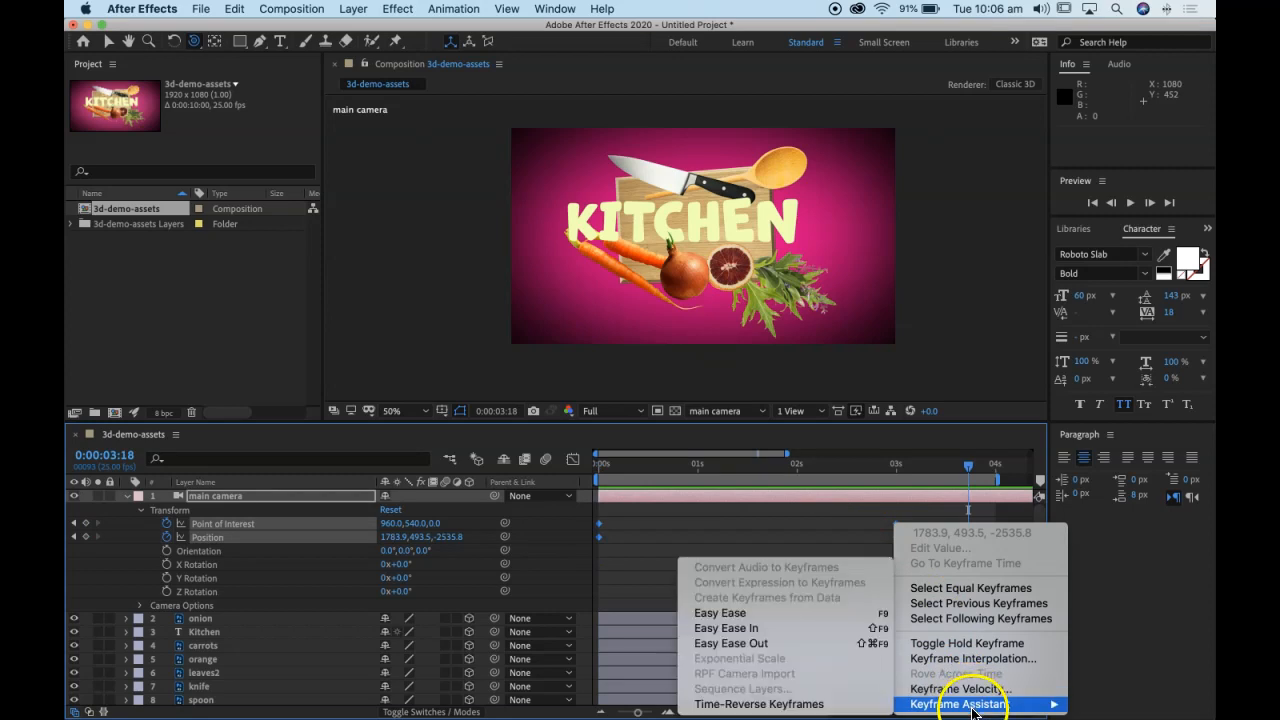
click(757, 630)
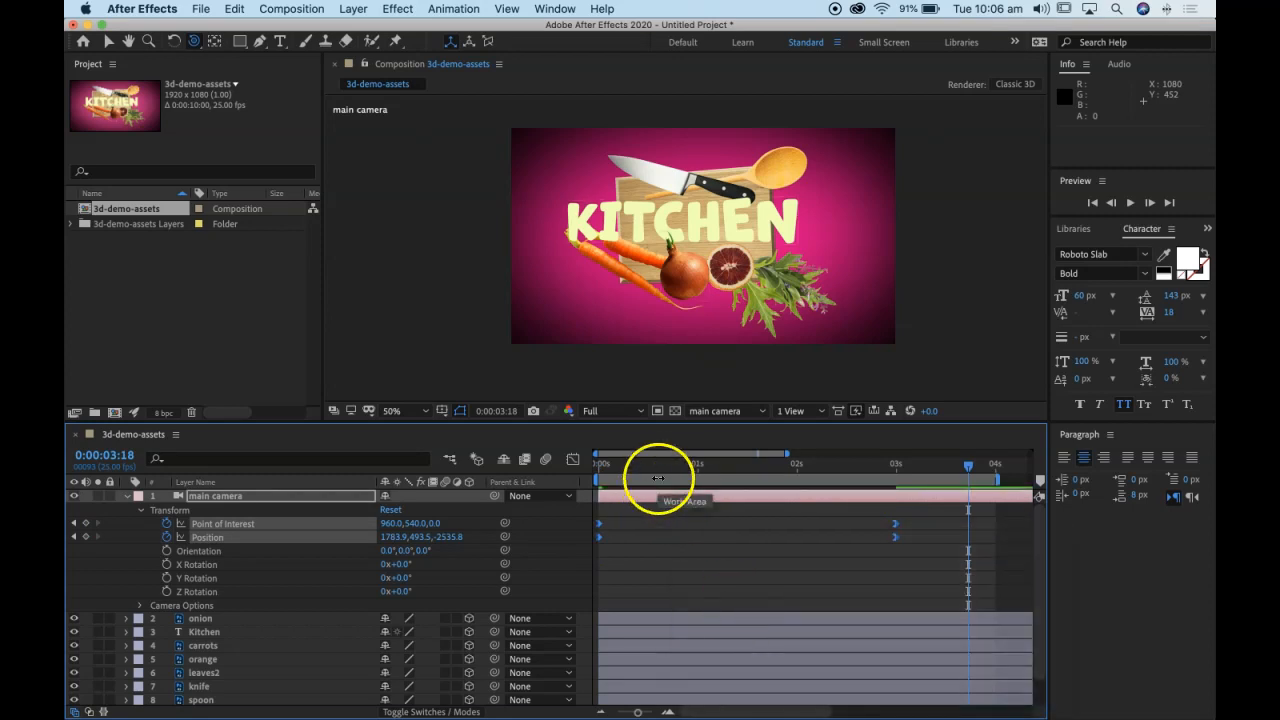
Step: Play the eased camera move from the start to check its motion
drag(660, 470, 516, 472)
key(space)
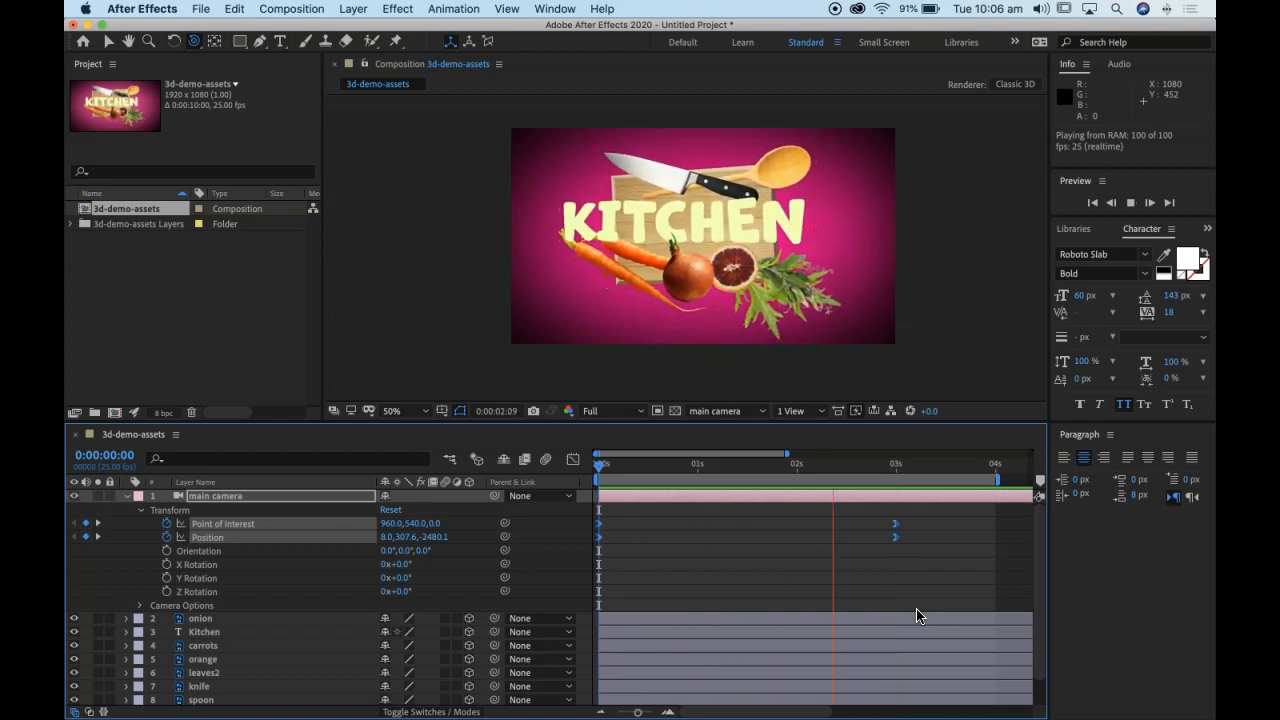
click(909, 614)
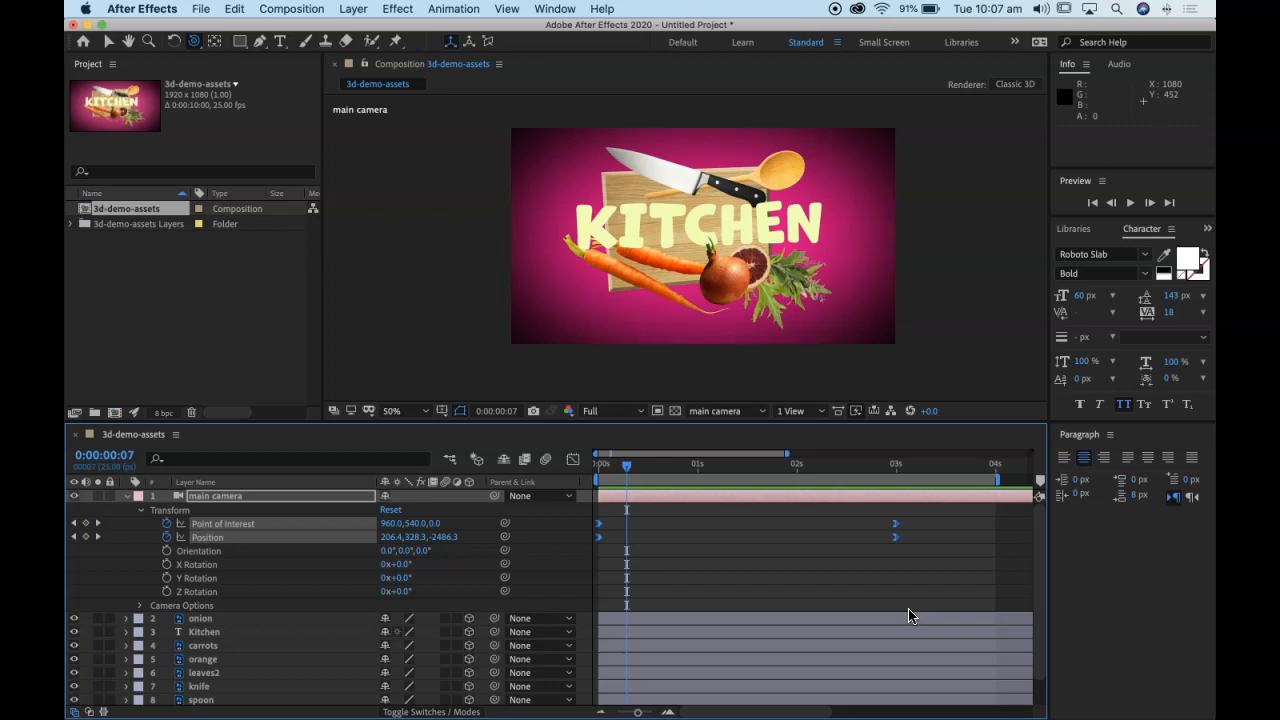
Step: Collapse the main camera's properties and view its Camera Settings, closing them without changes
click(125, 497)
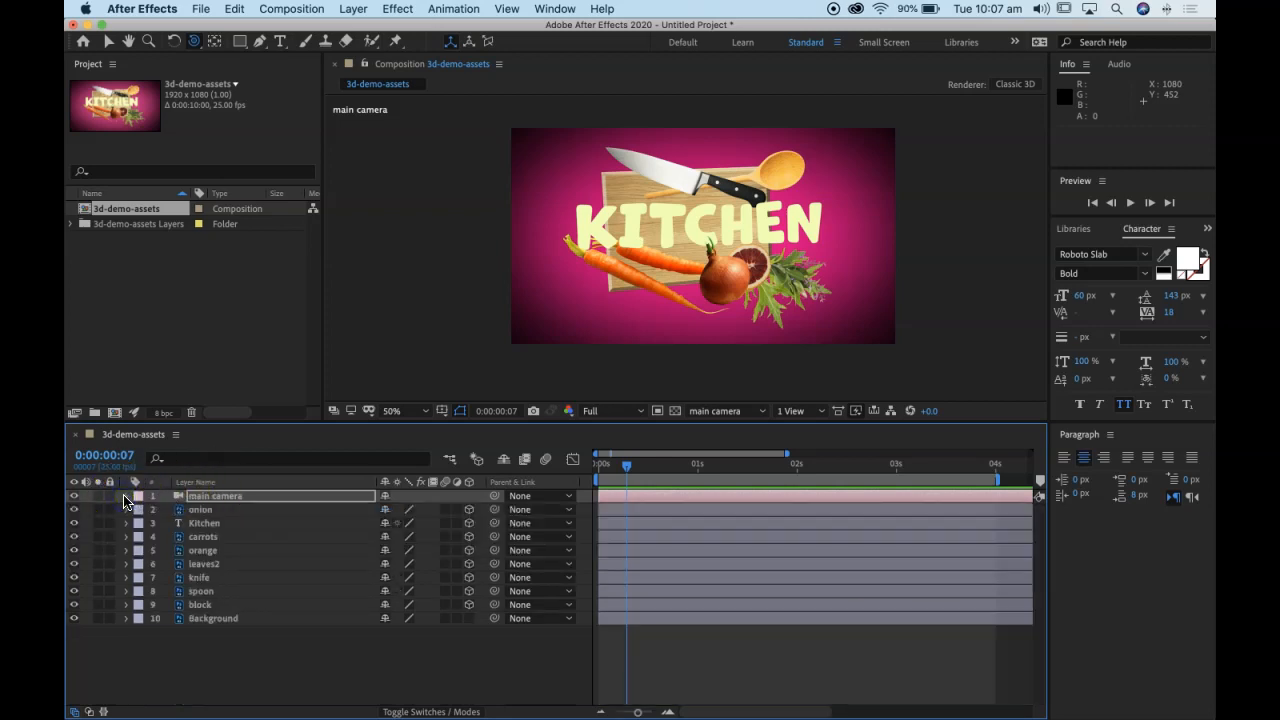
click(240, 660)
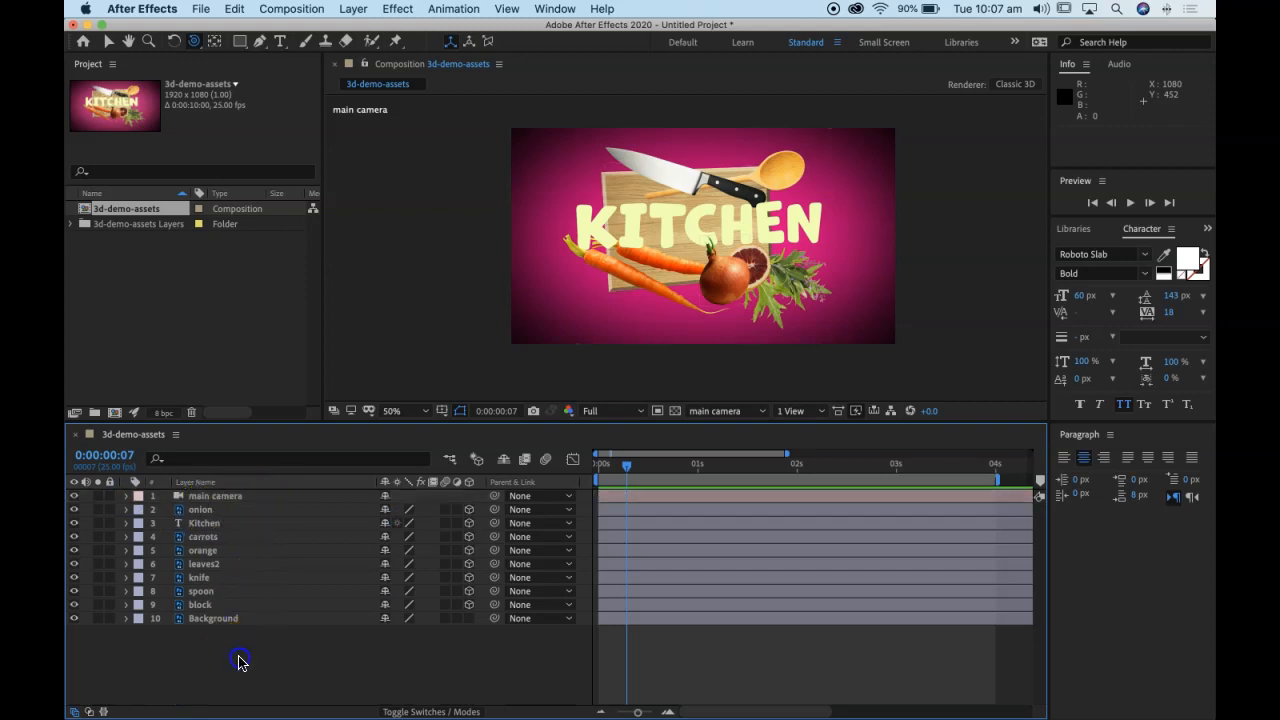
double_click(214, 497)
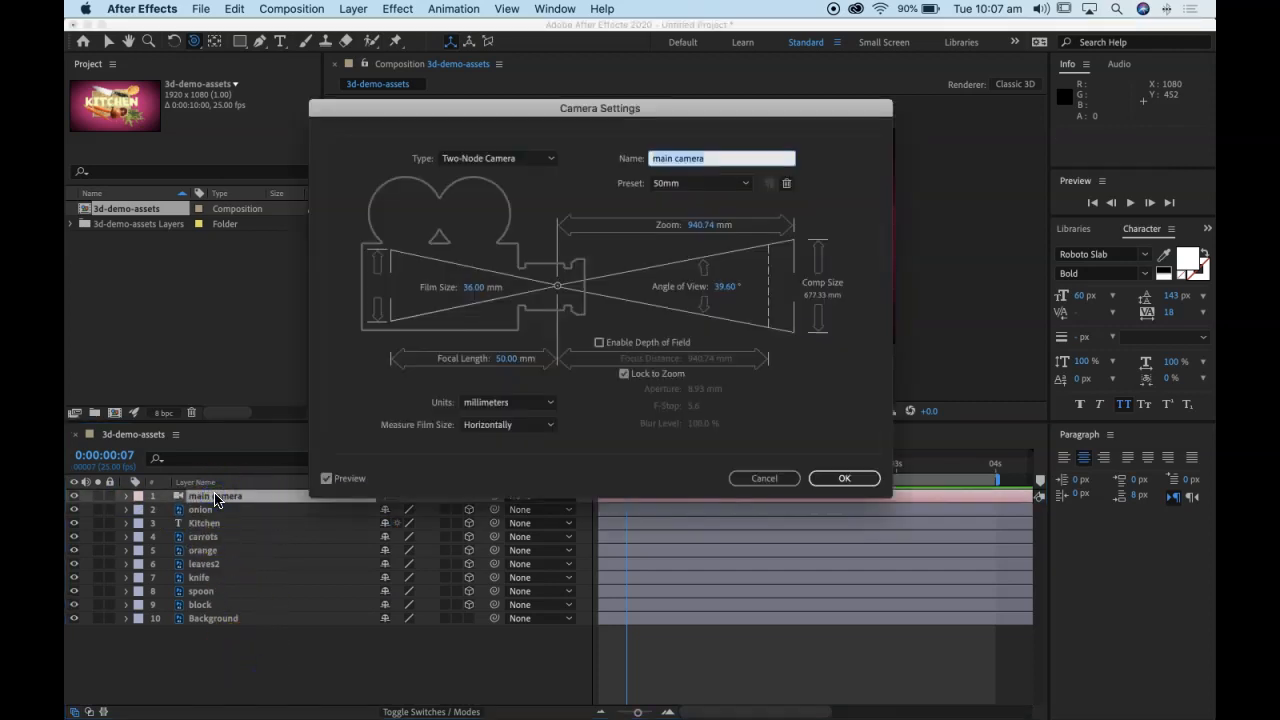
click(785, 479)
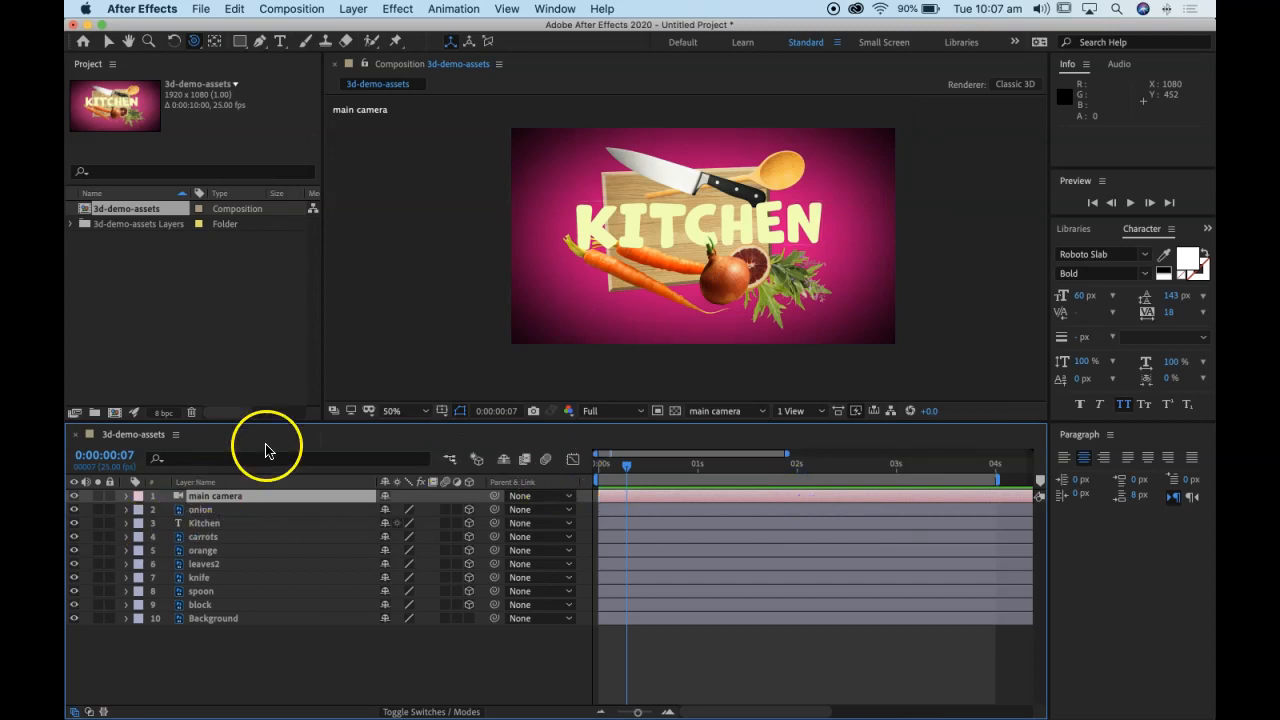
Step: Add a white Spot light with 100% intensity, a 90° cone angle, 50% cone feather and no falloff
click(354, 8)
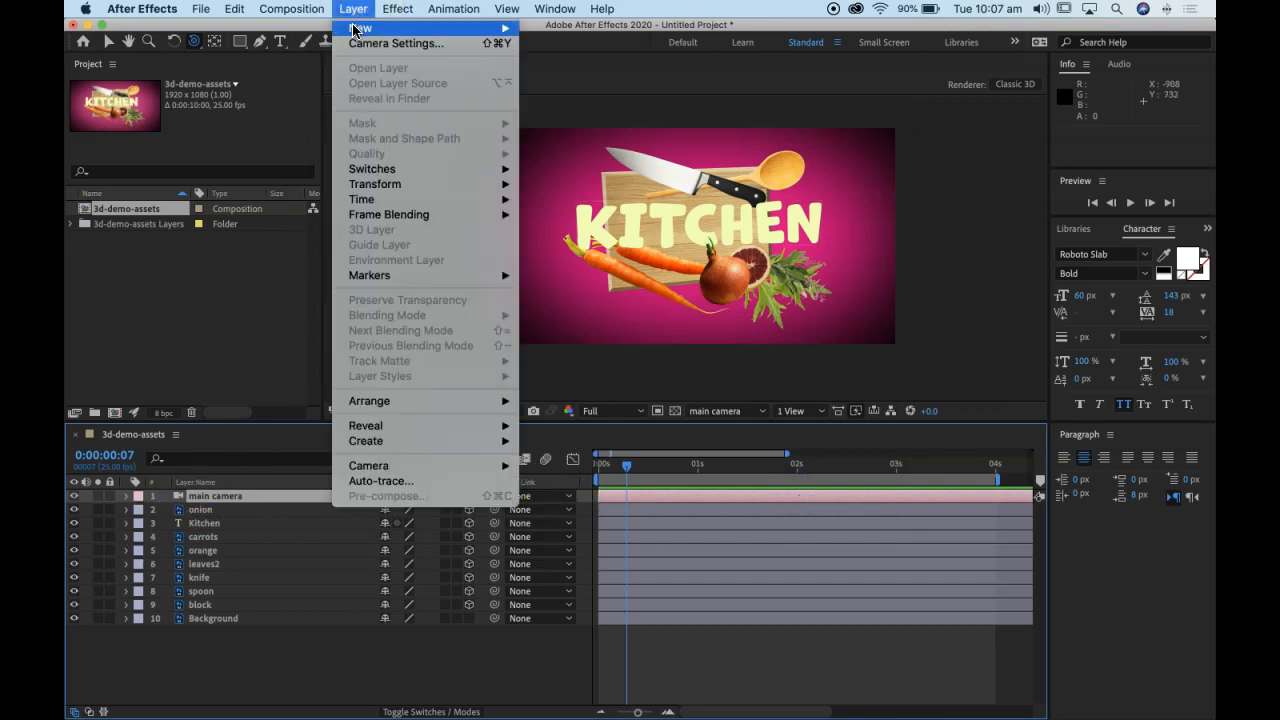
mouse_move(362, 28)
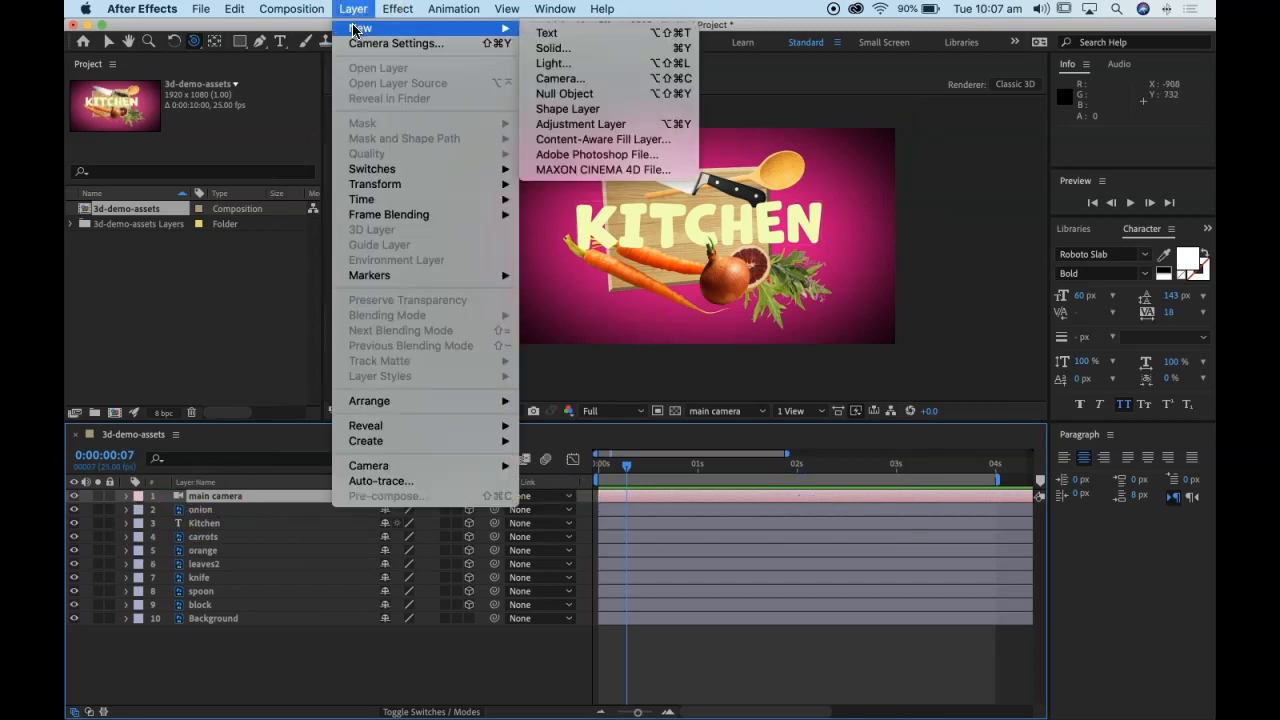
click(617, 64)
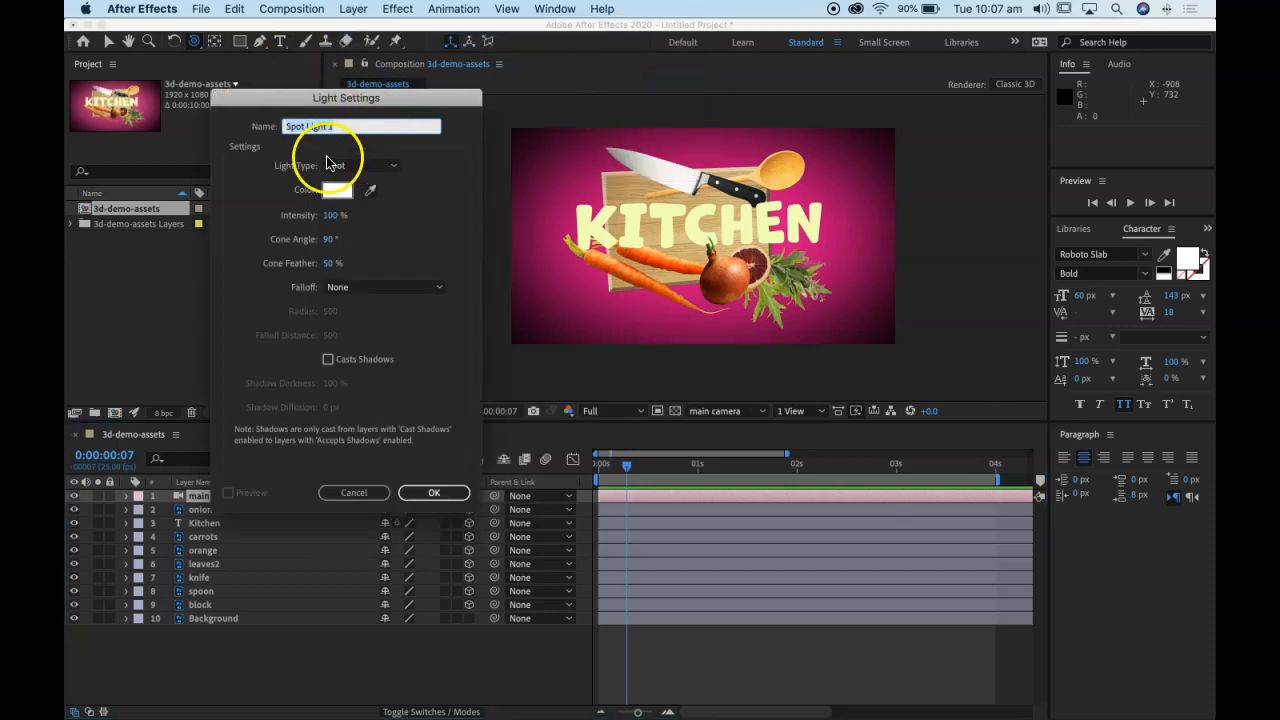
click(345, 167)
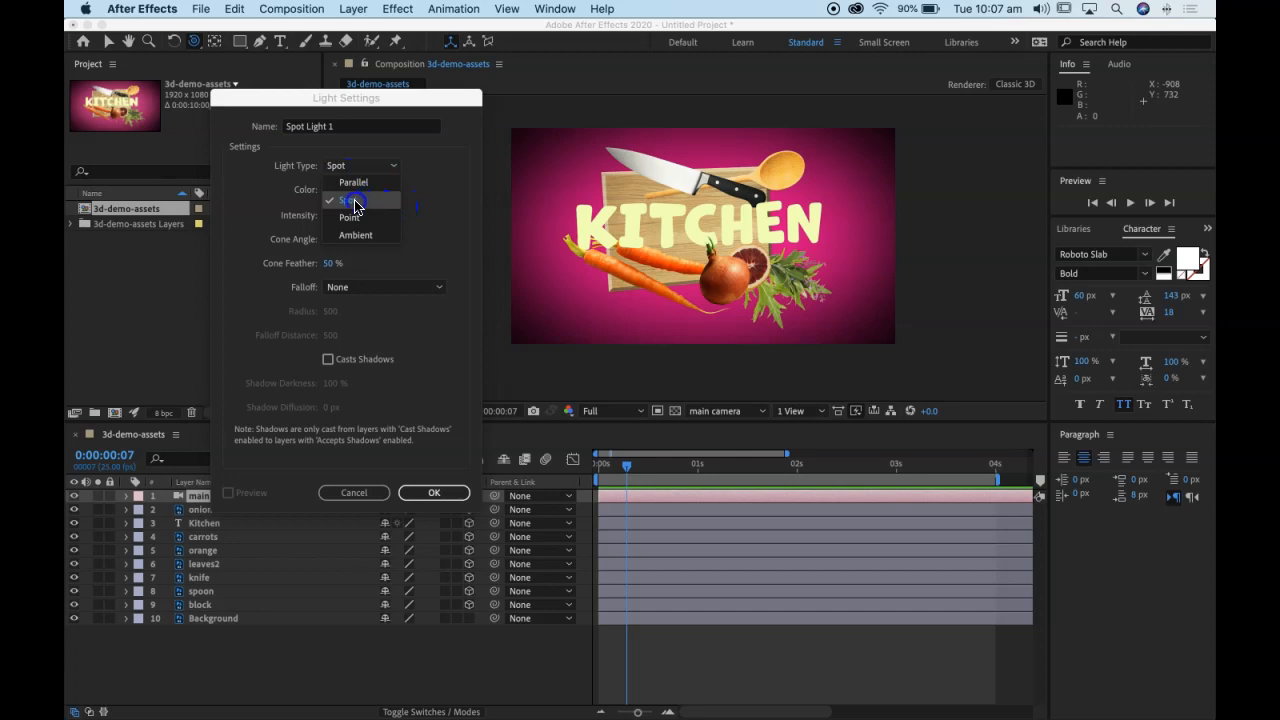
click(347, 204)
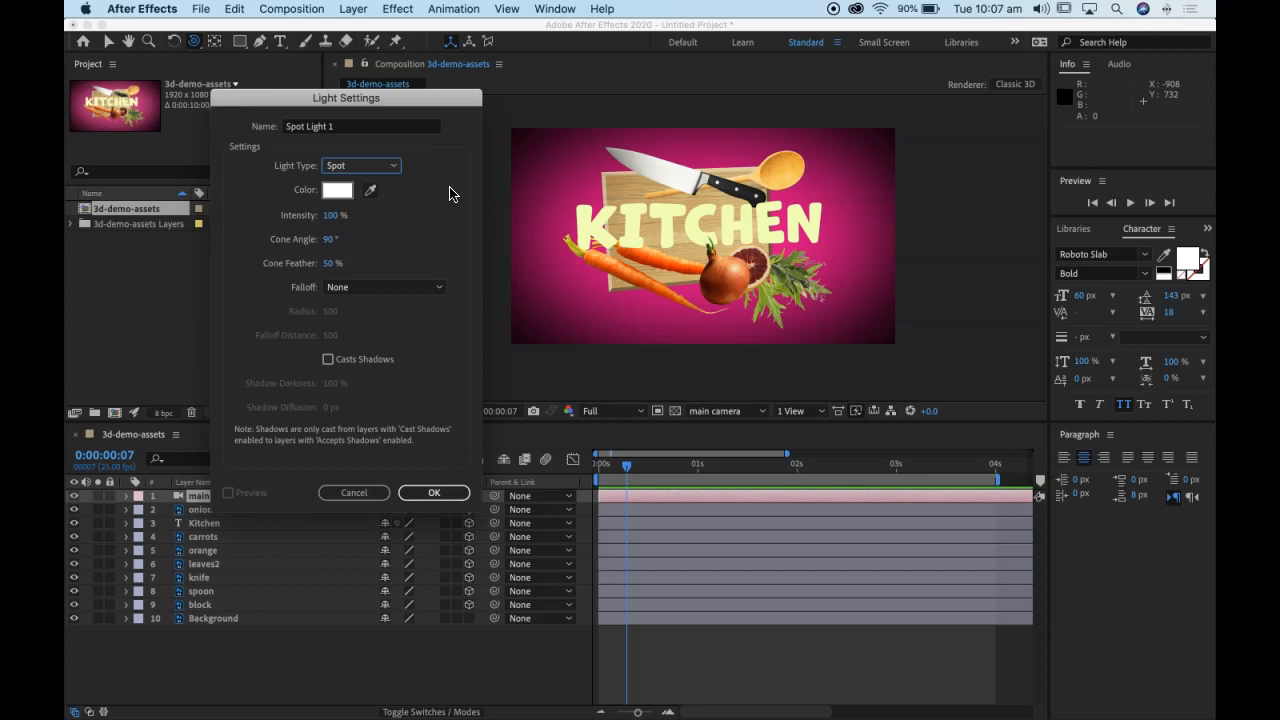
click(436, 494)
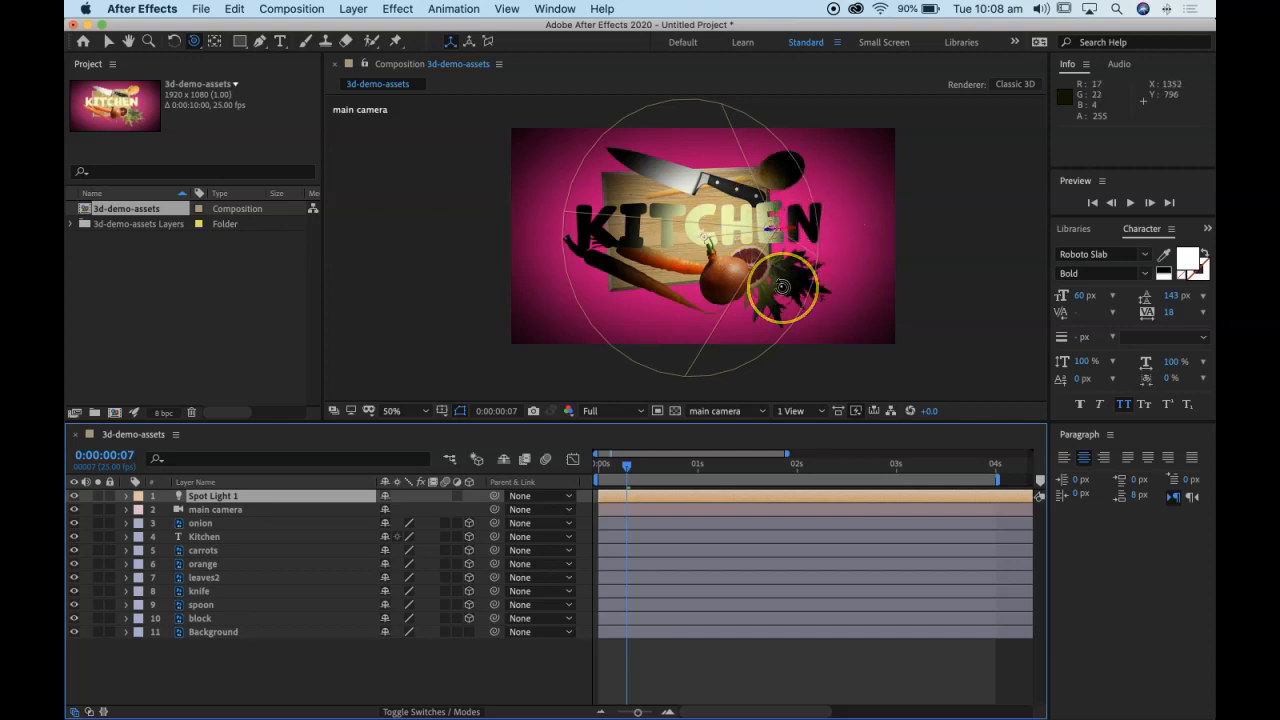
Step: Reposition the spot light in front of the KITCHEN title at about 1079.1, 420.9, -992.3
scroll(782, 288, up, 2)
drag(886, 223, 697, 260)
key(c)
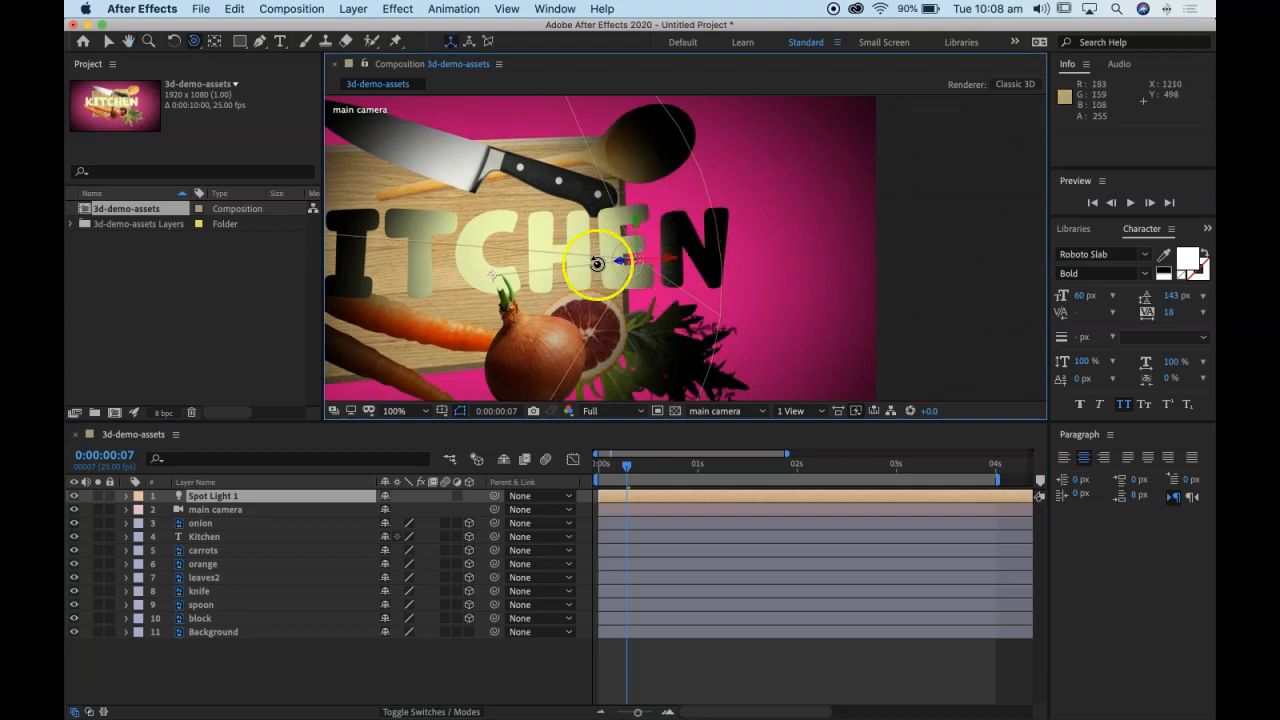
click(107, 41)
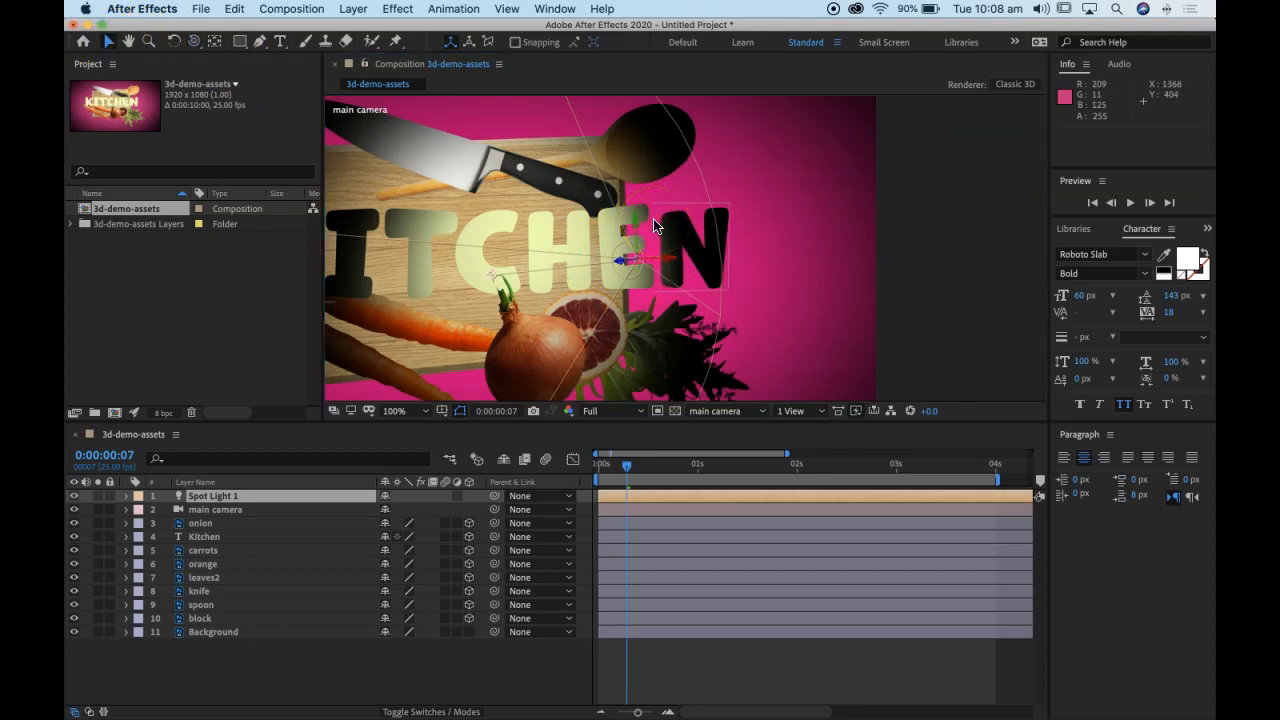
drag(668, 265, 725, 262)
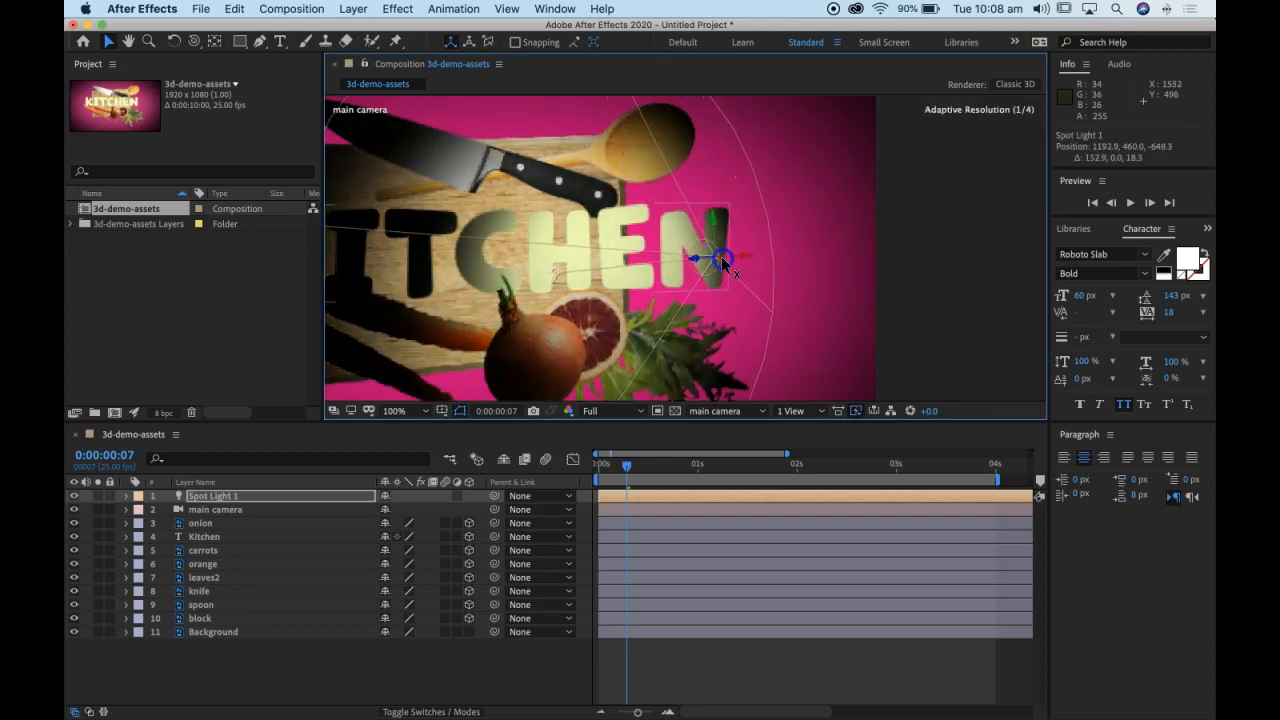
key(super+z)
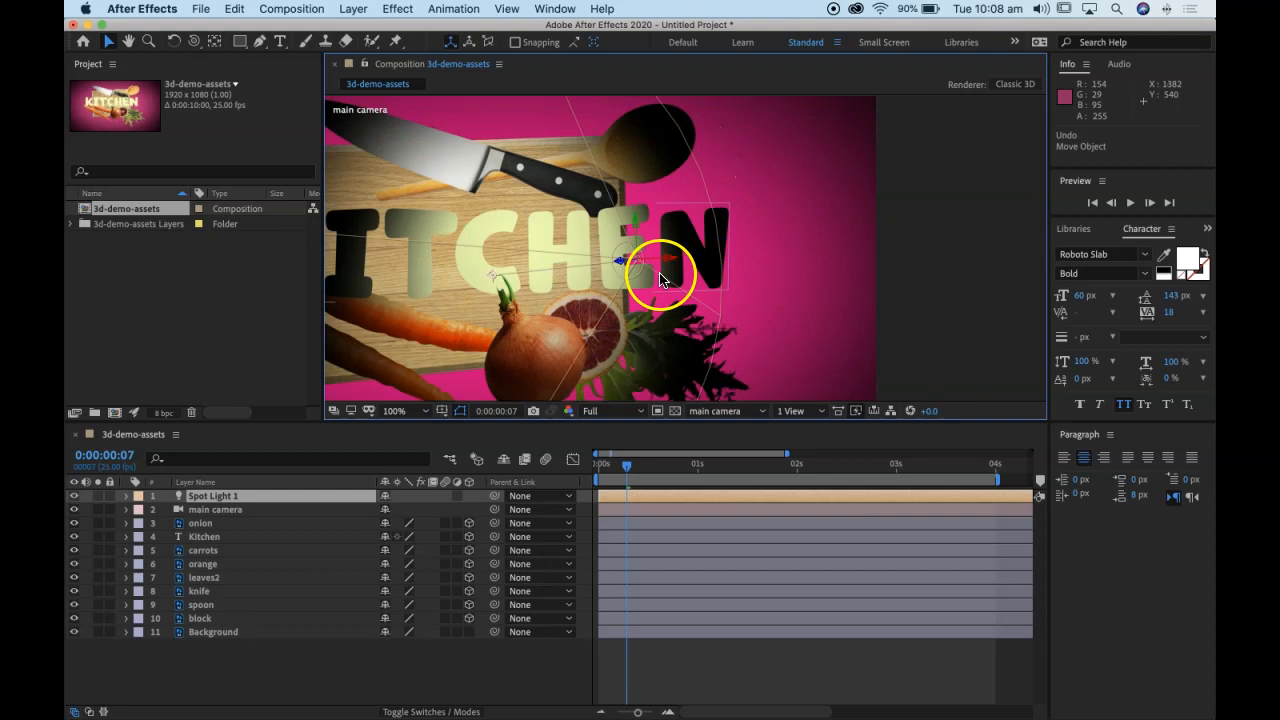
drag(619, 263, 773, 255)
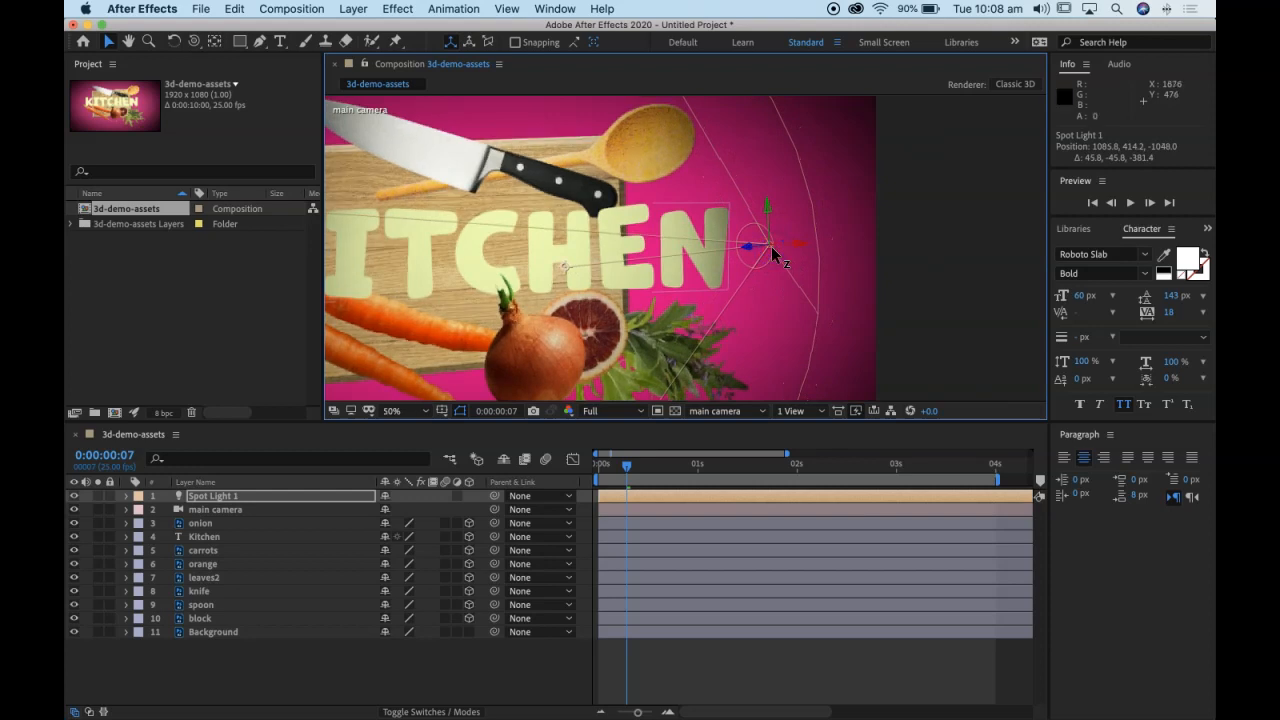
key(comma)
drag(724, 253, 678, 240)
drag(694, 233, 706, 238)
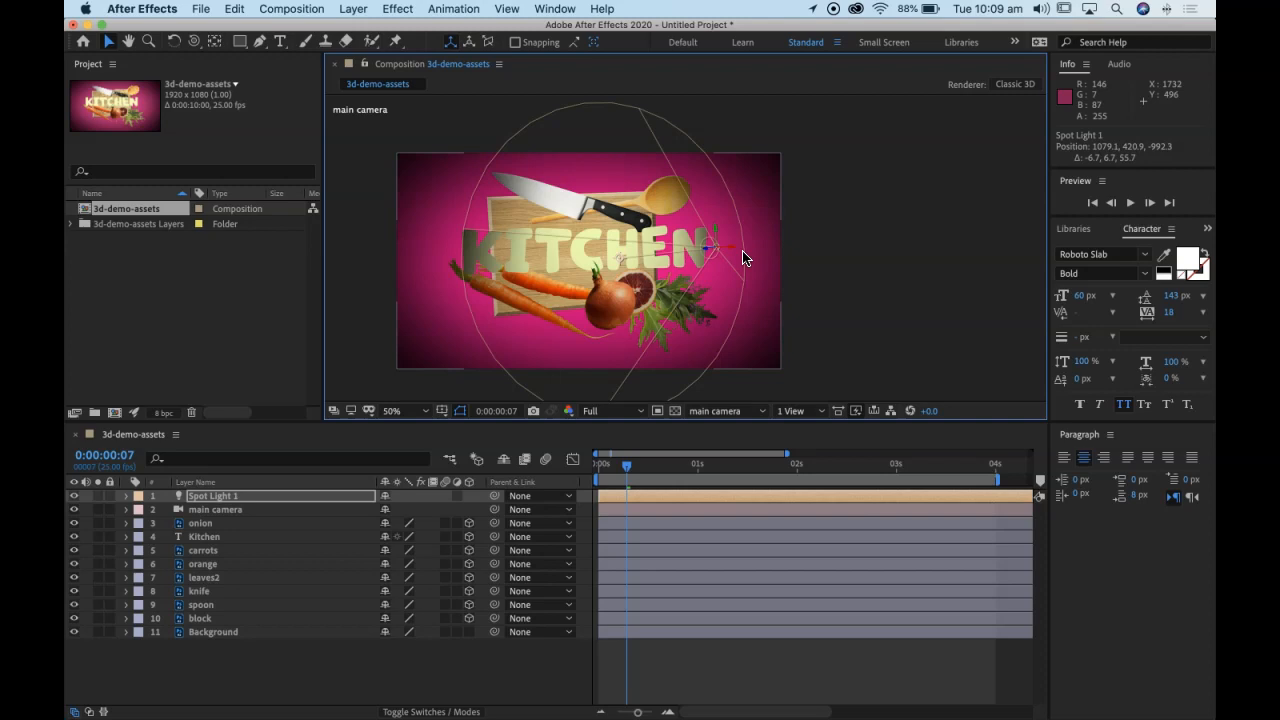
Step: Move the current time to 0:00:00:24 and set the spot light's Cone Angle to 92°
drag(626, 465, 694, 466)
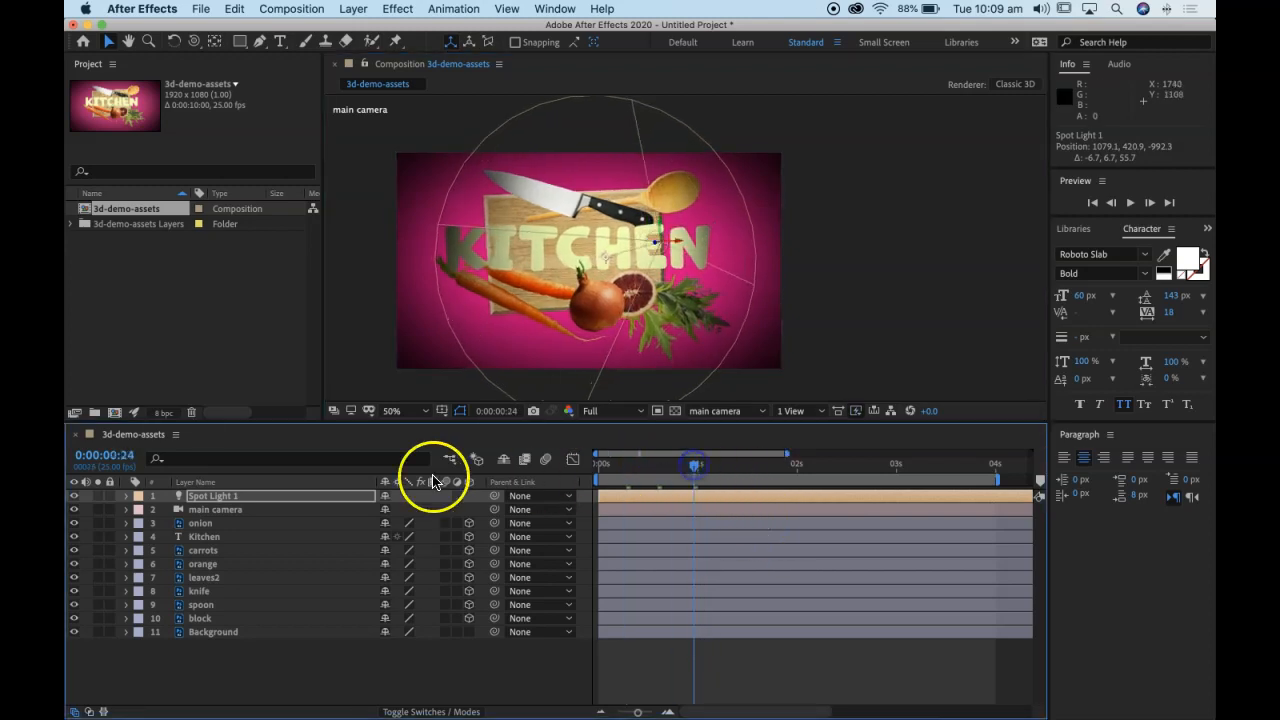
click(126, 496)
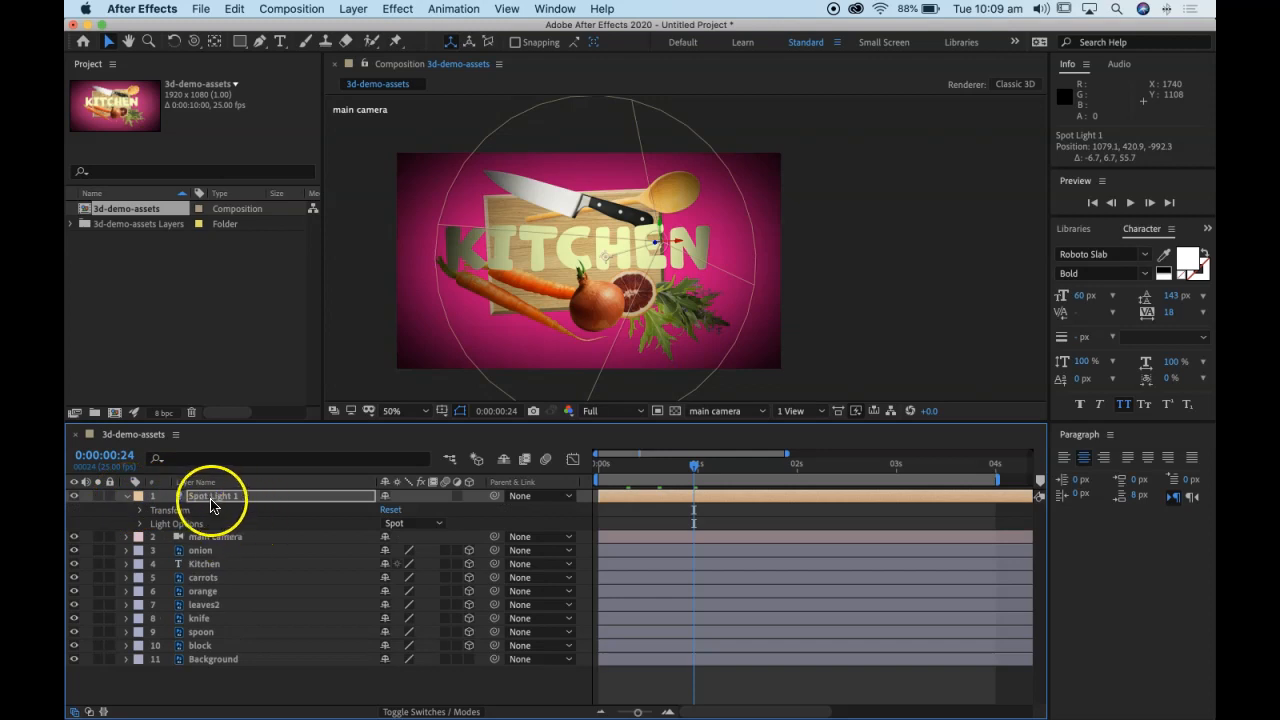
click(139, 525)
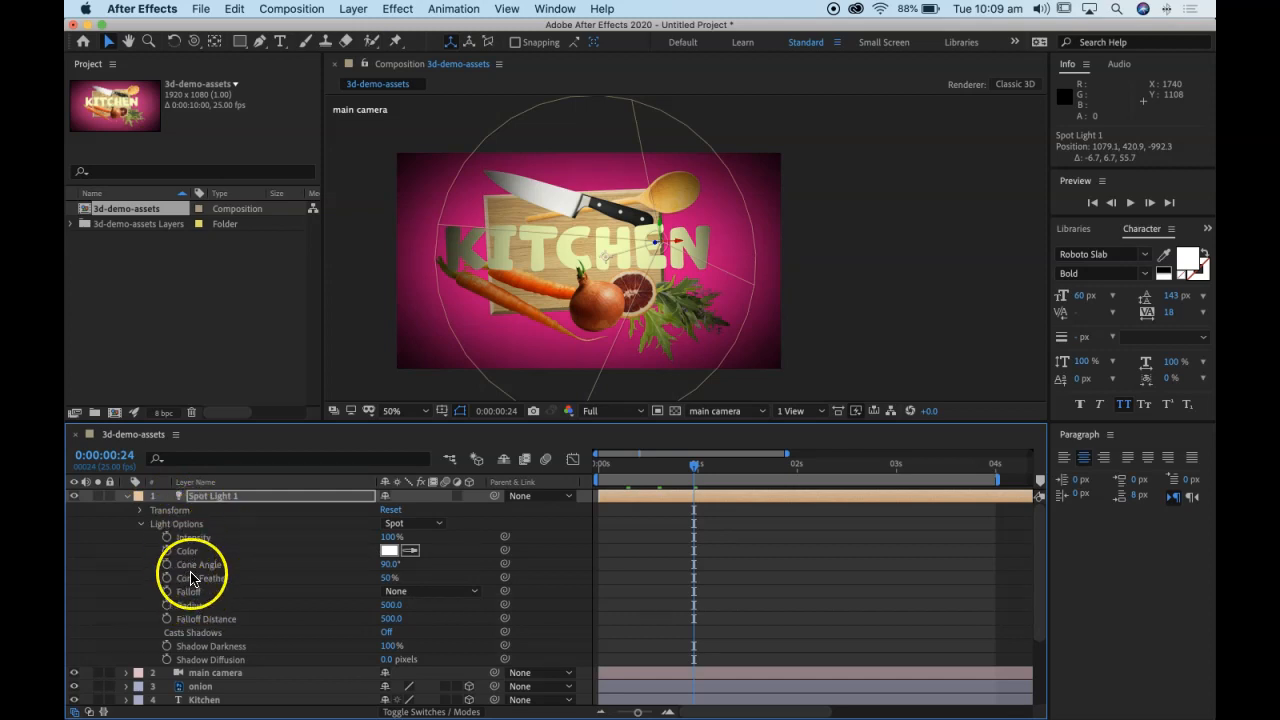
click(388, 564)
mouse_move(388, 564)
mouse_down()
mouse_move(358, 563)
mouse_move(385, 562)
mouse_up()
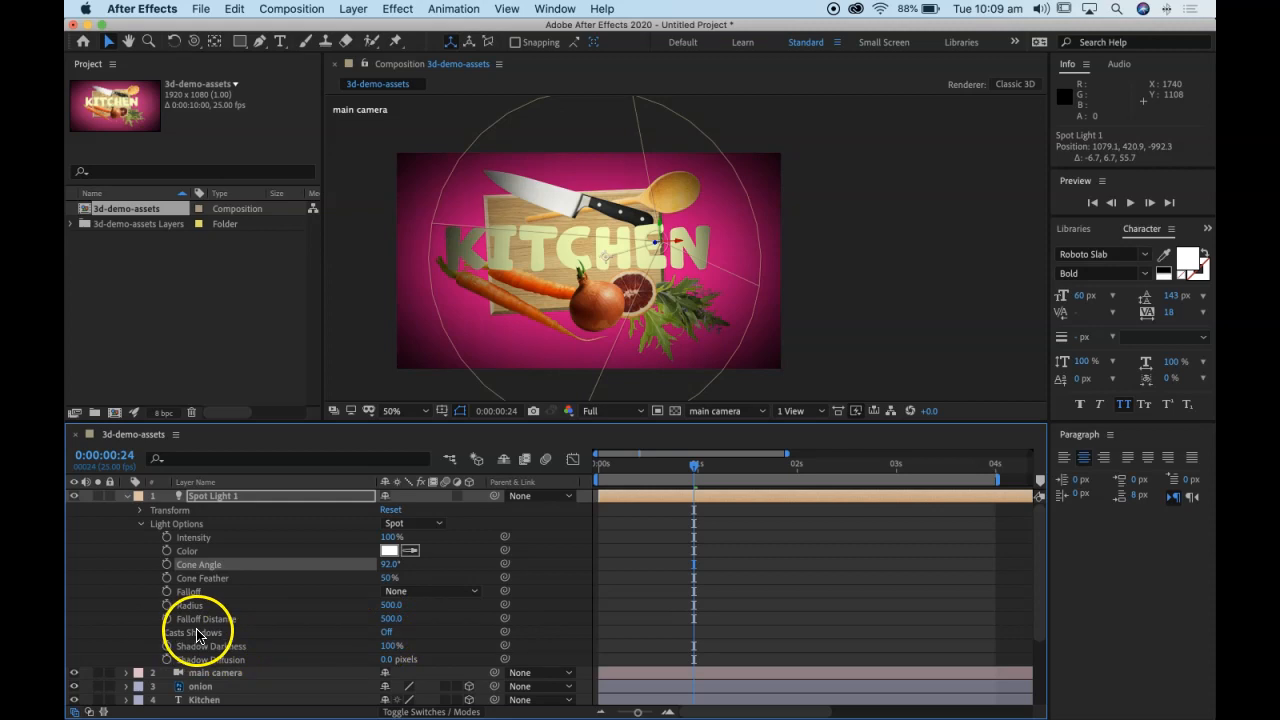
Step: Turn on Casts Shadows for the spot light and collapse its properties
click(386, 636)
click(388, 634)
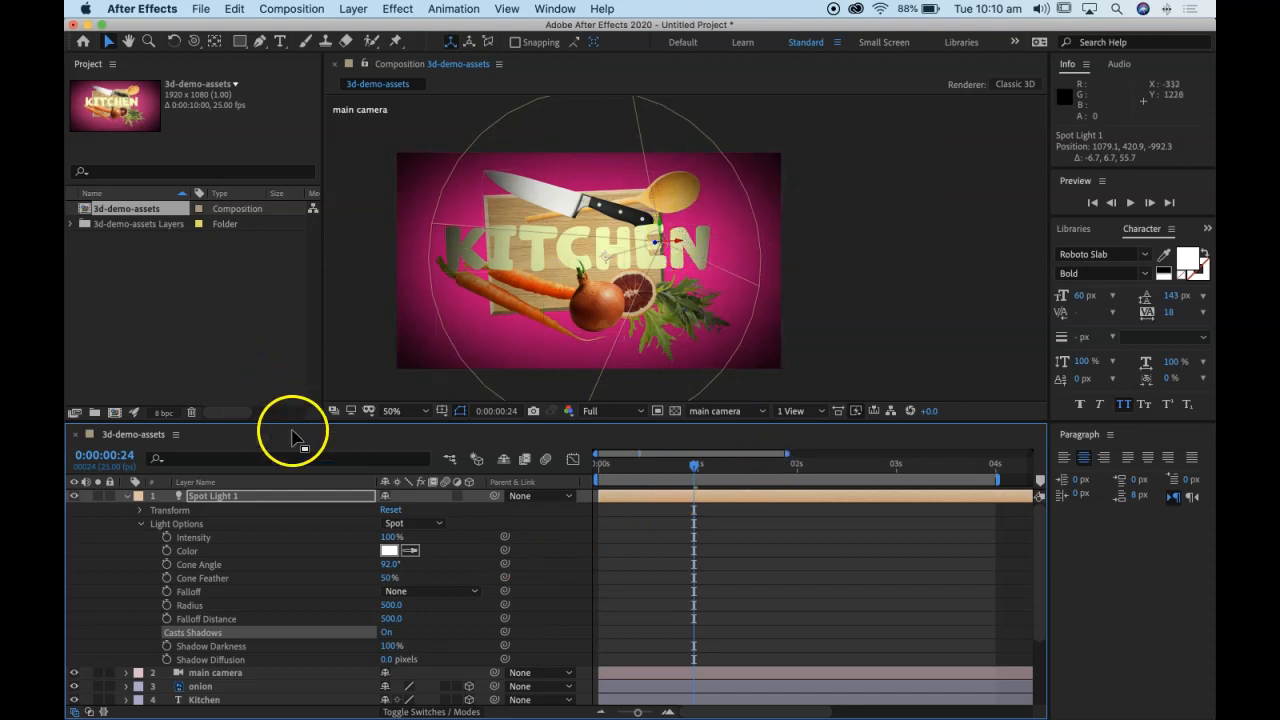
click(125, 496)
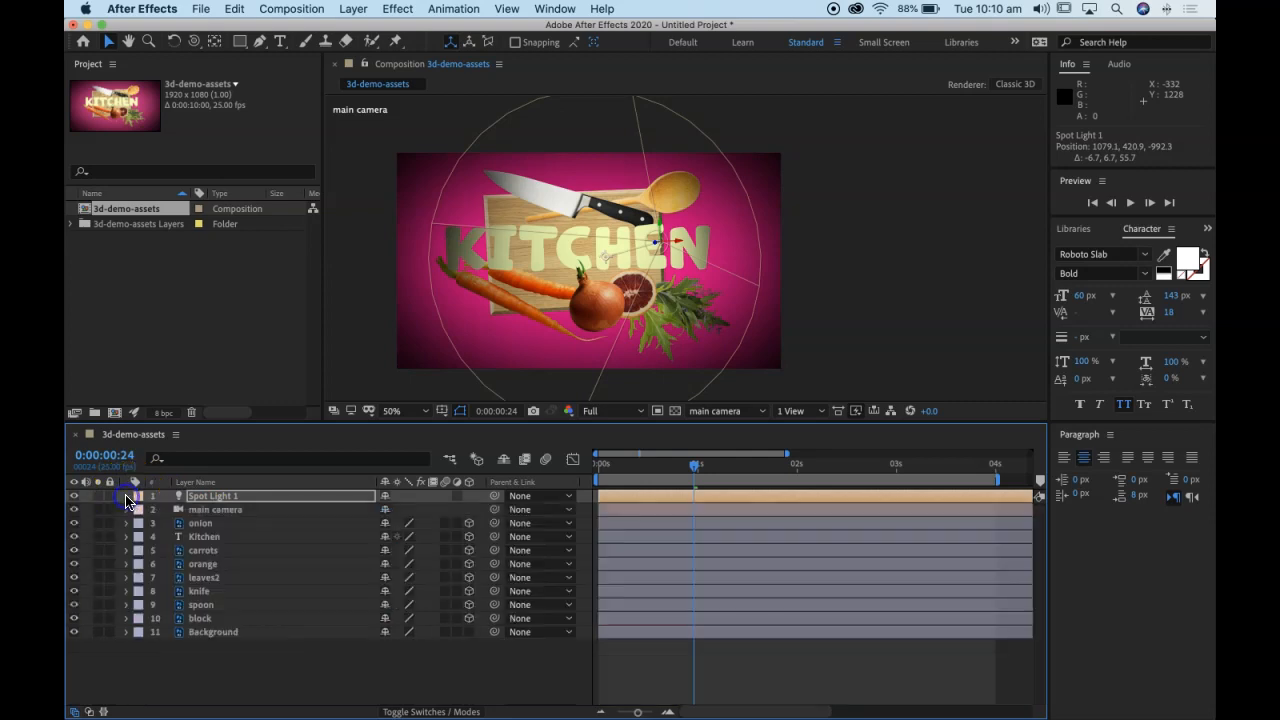
click(203, 524)
shift+click(213, 619)
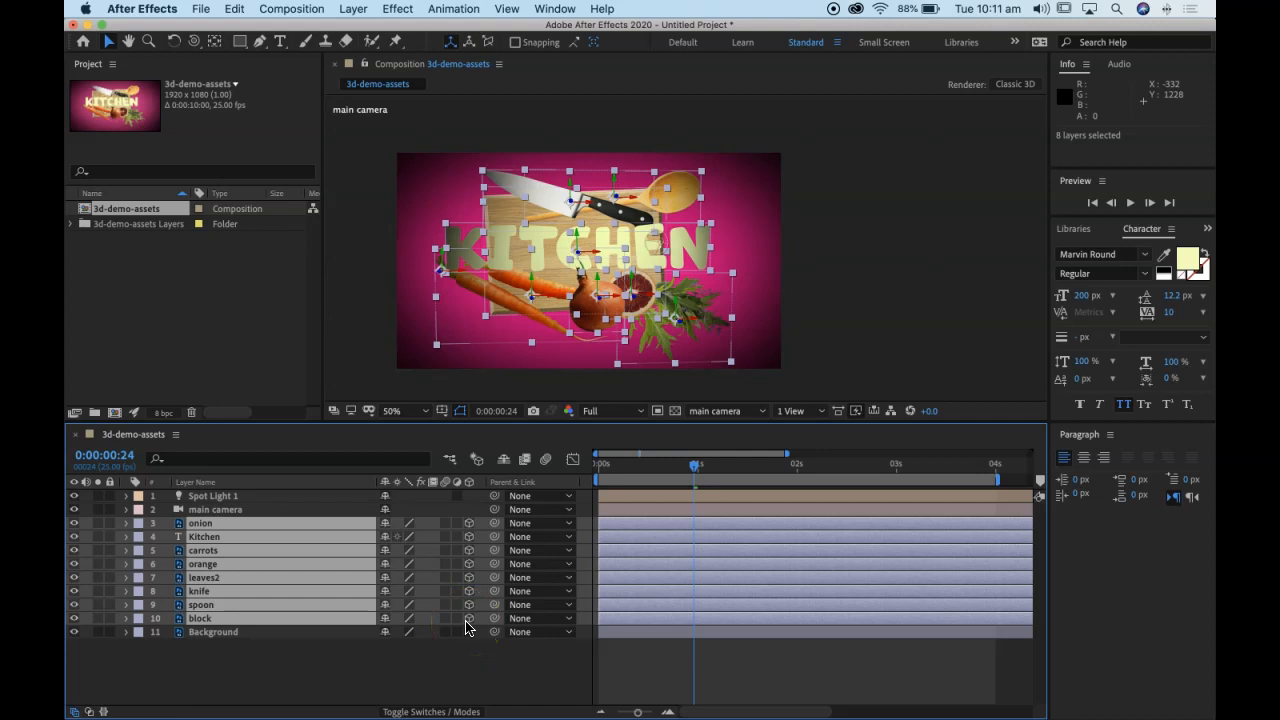
click(314, 664)
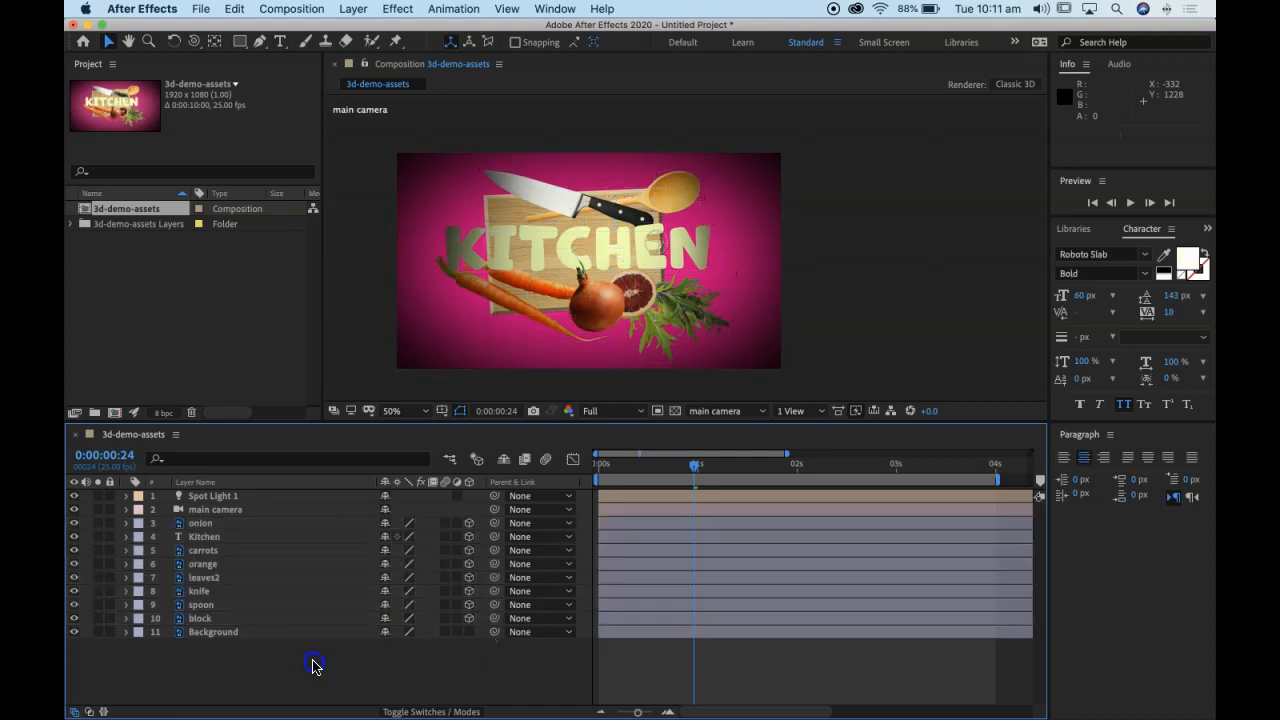
Step: Expand the onion layer's Material Options and turn Casts Shadows on
click(126, 523)
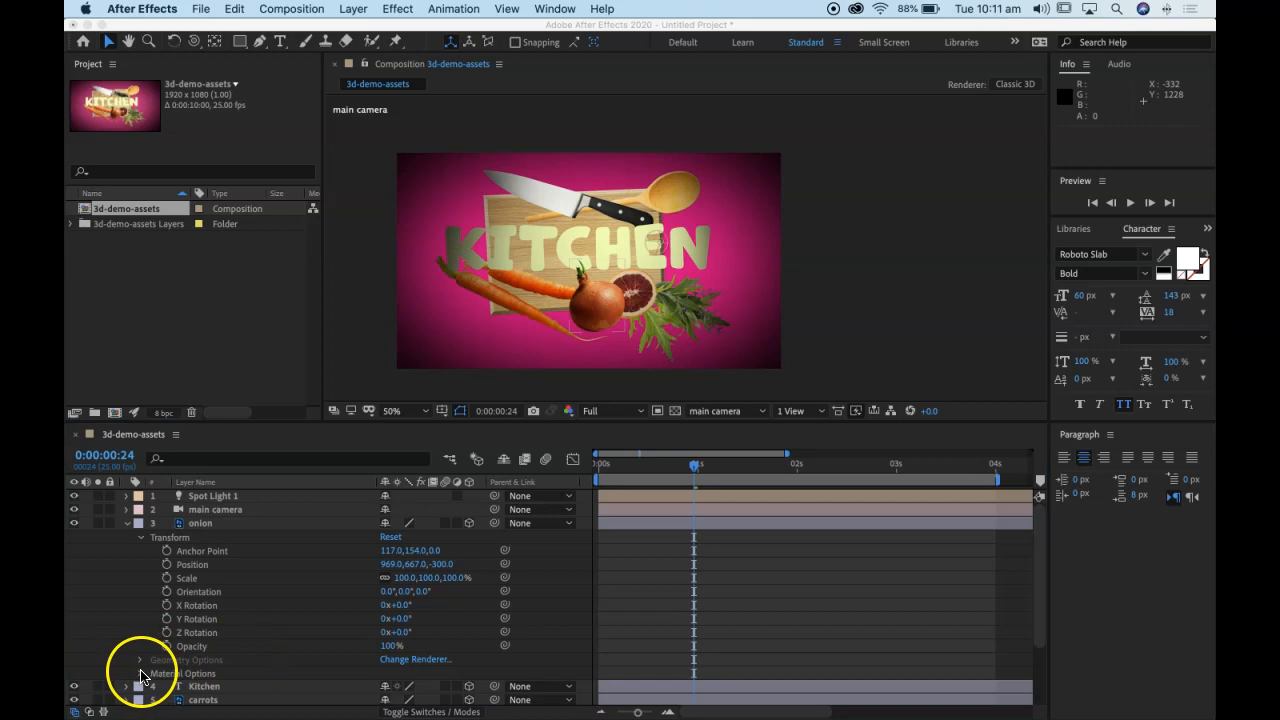
scroll(209, 660, down, 3)
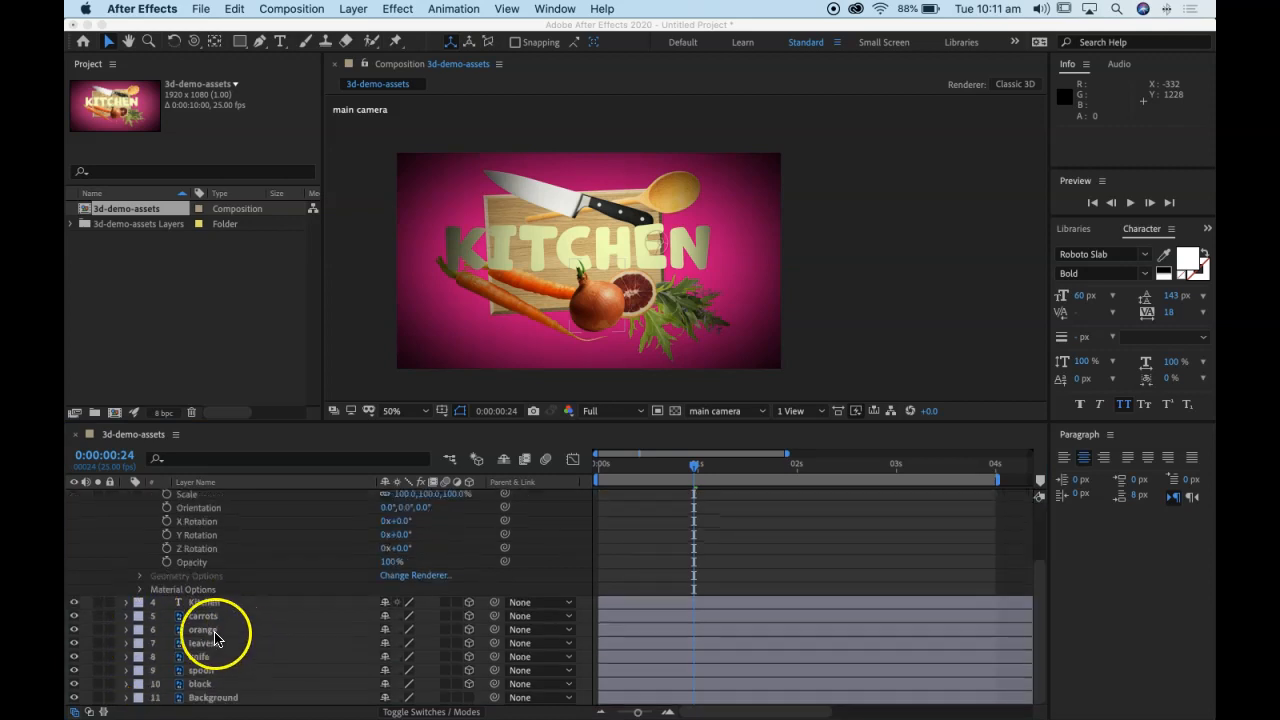
click(138, 590)
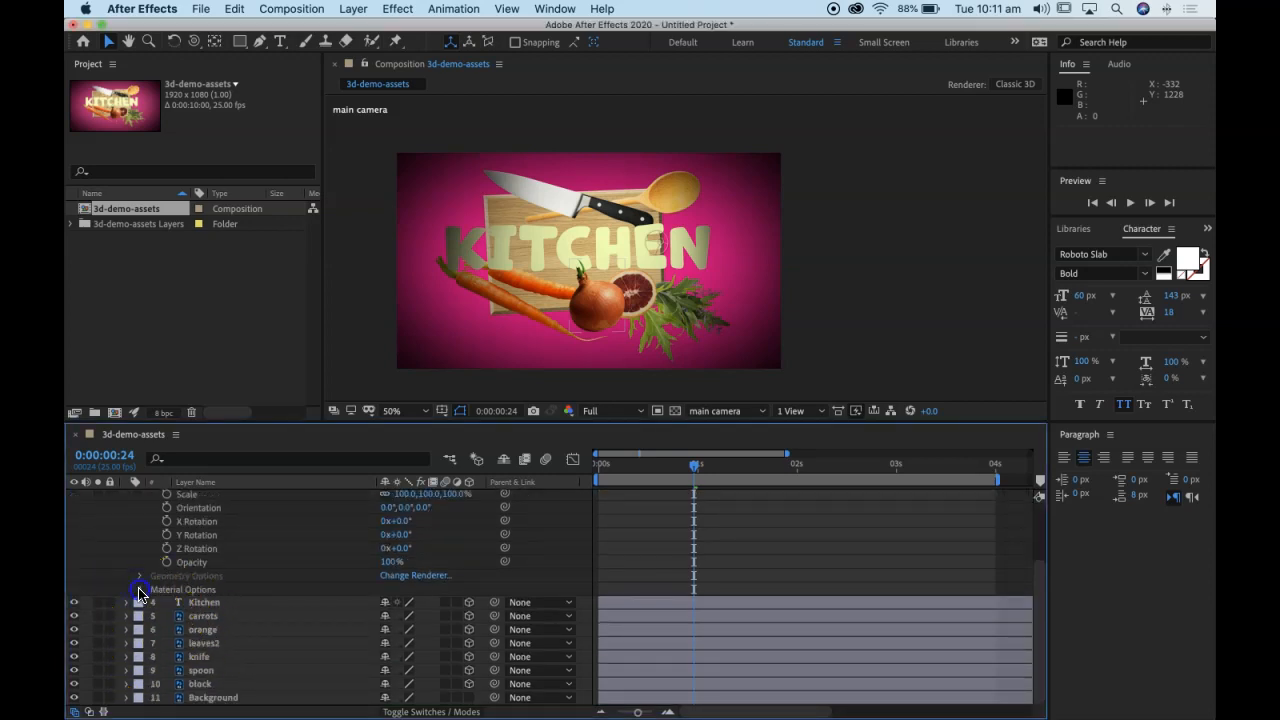
click(139, 590)
scroll(274, 602, down, 4)
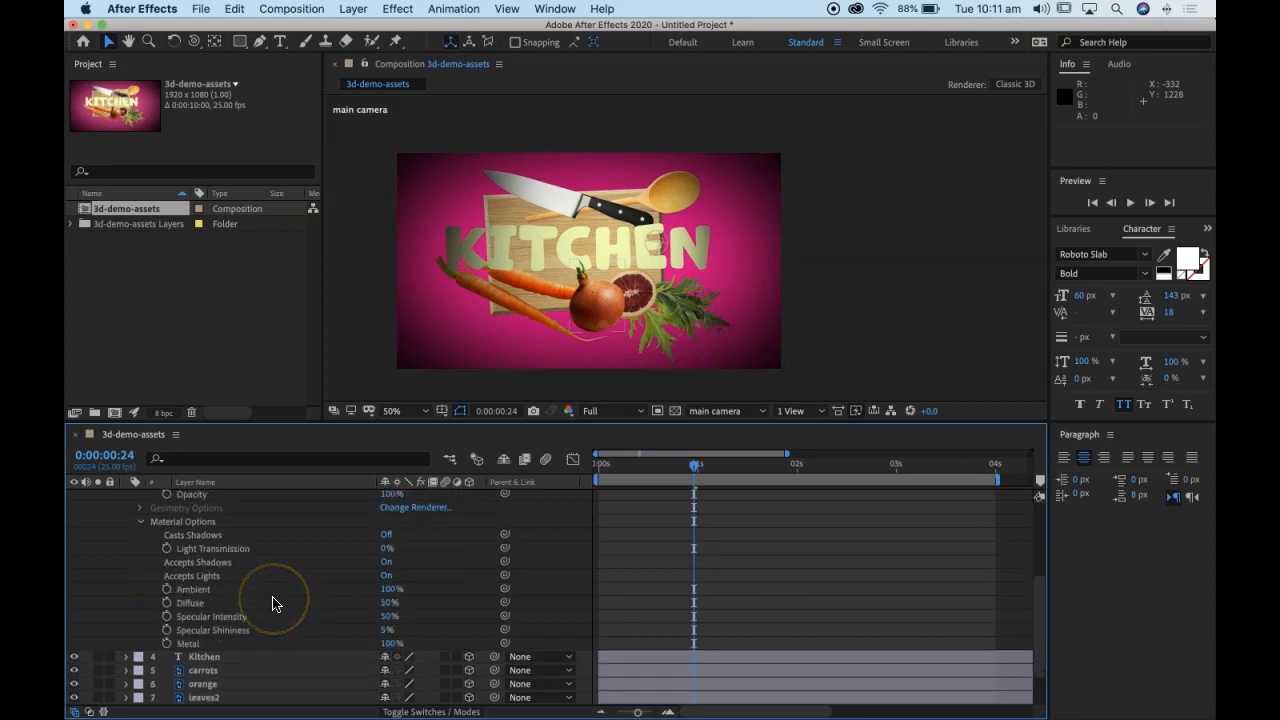
click(388, 541)
click(386, 541)
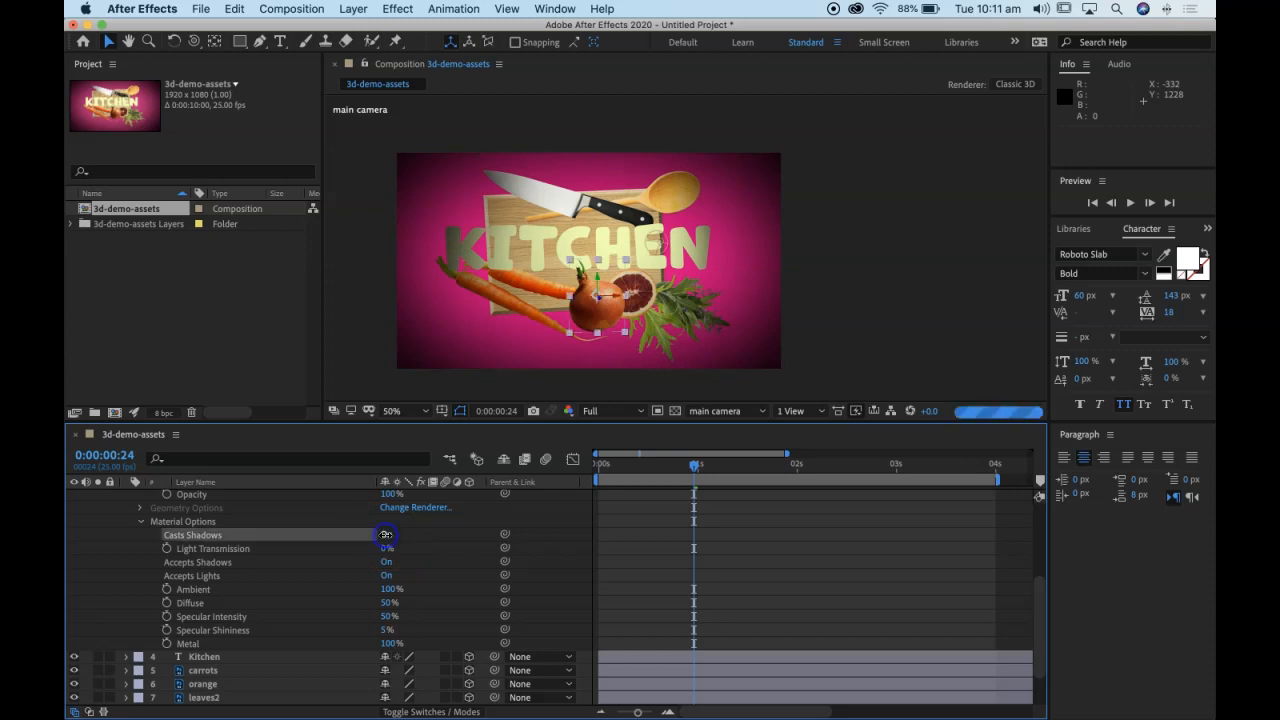
mouse_move(601, 276)
mouse_down()
mouse_move(585, 306)
mouse_move(561, 308)
mouse_move(623, 305)
mouse_move(600, 328)
mouse_move(592, 306)
mouse_move(600, 330)
mouse_move(580, 287)
mouse_move(563, 302)
mouse_move(557, 276)
mouse_up()
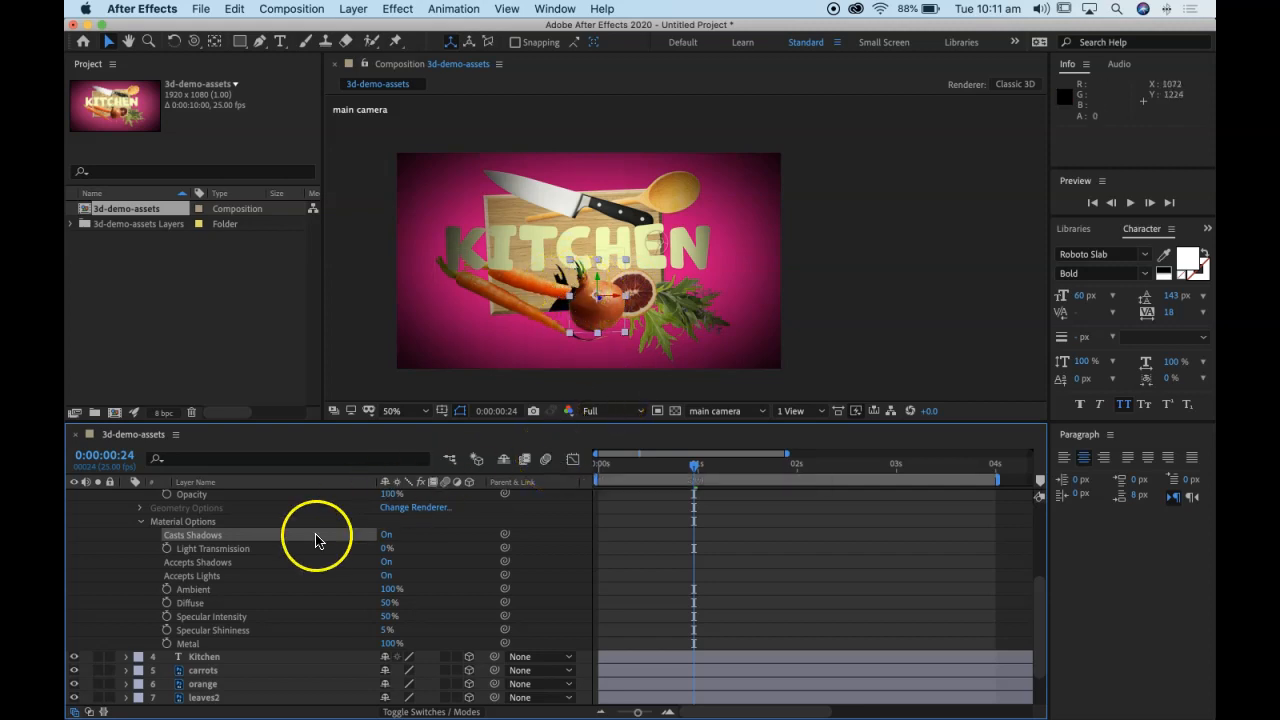
Step: Try the onion layer's Casts Shadows option as Only, set it back to Off, and collapse the layer
click(141, 521)
scroll(214, 600, up, 5)
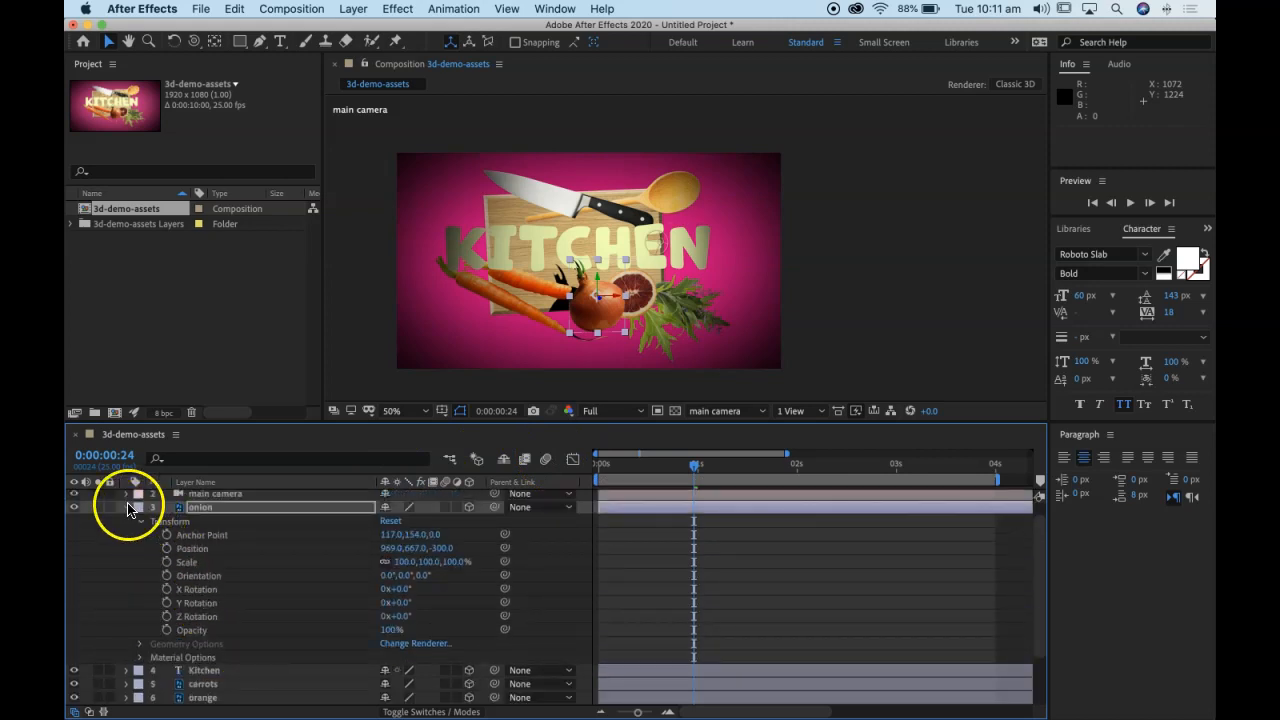
click(142, 660)
click(388, 566)
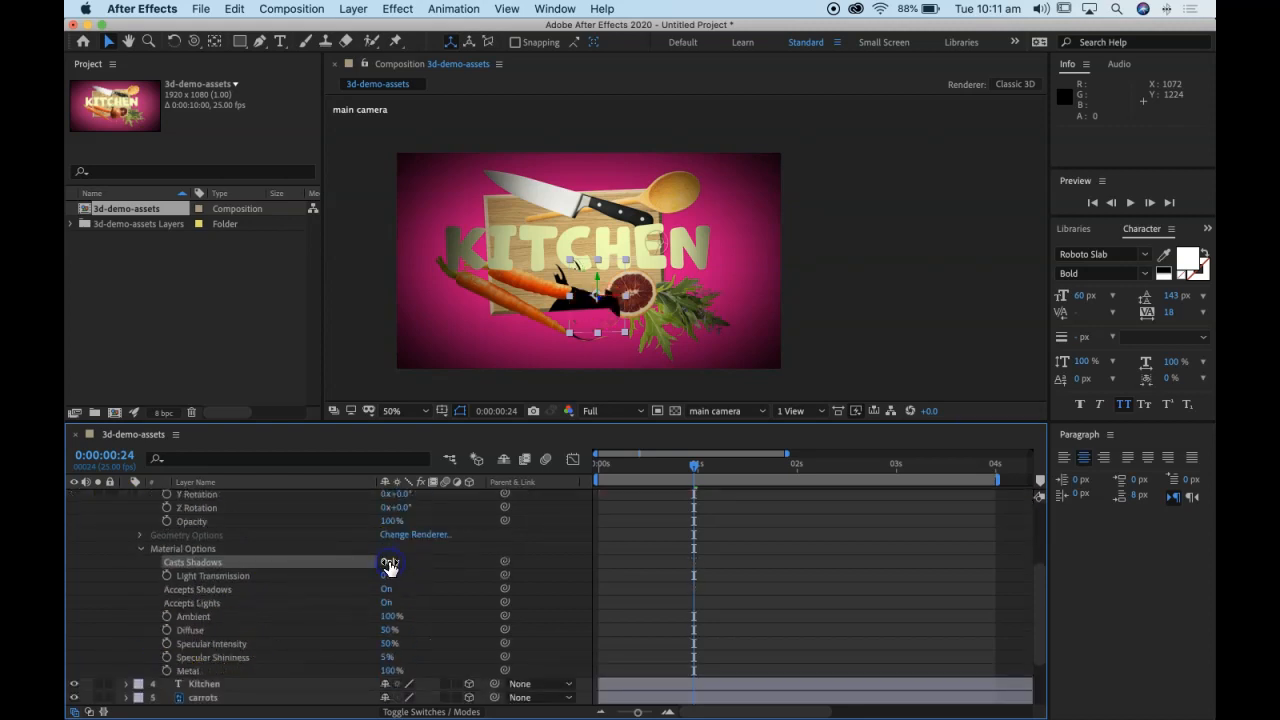
click(387, 563)
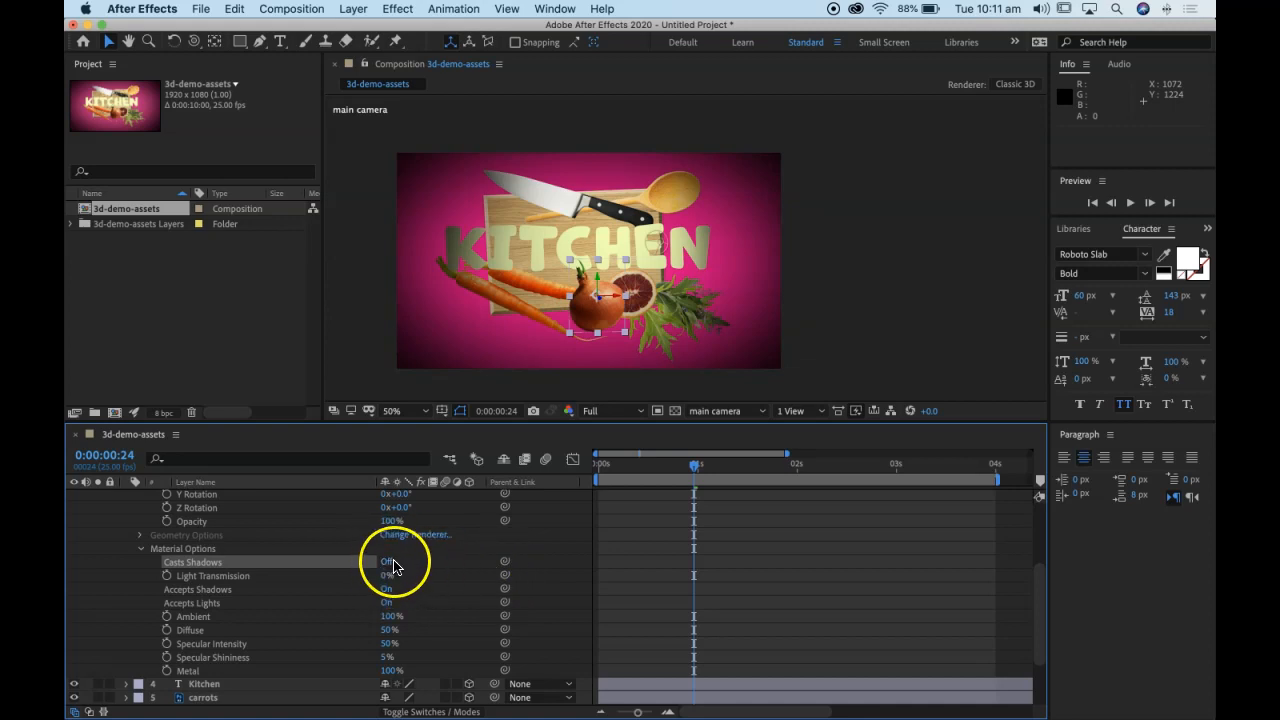
click(386, 562)
click(390, 563)
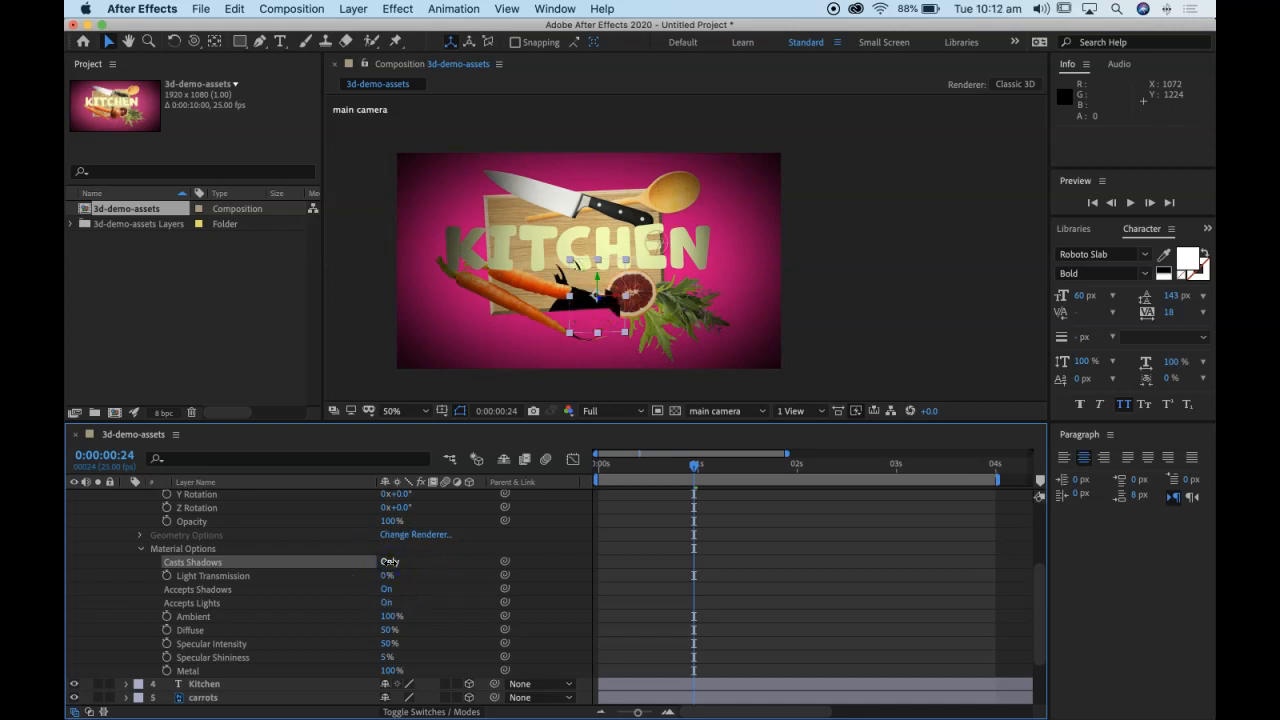
click(388, 562)
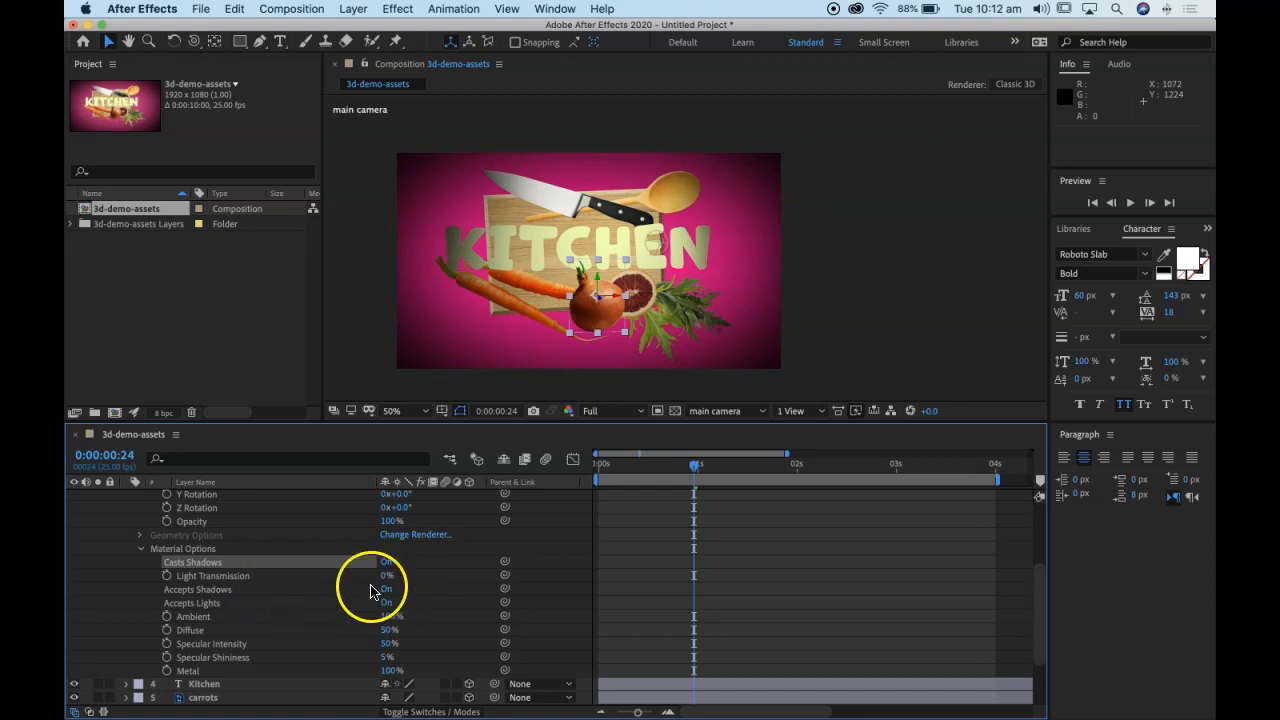
scroll(421, 635, up, 5)
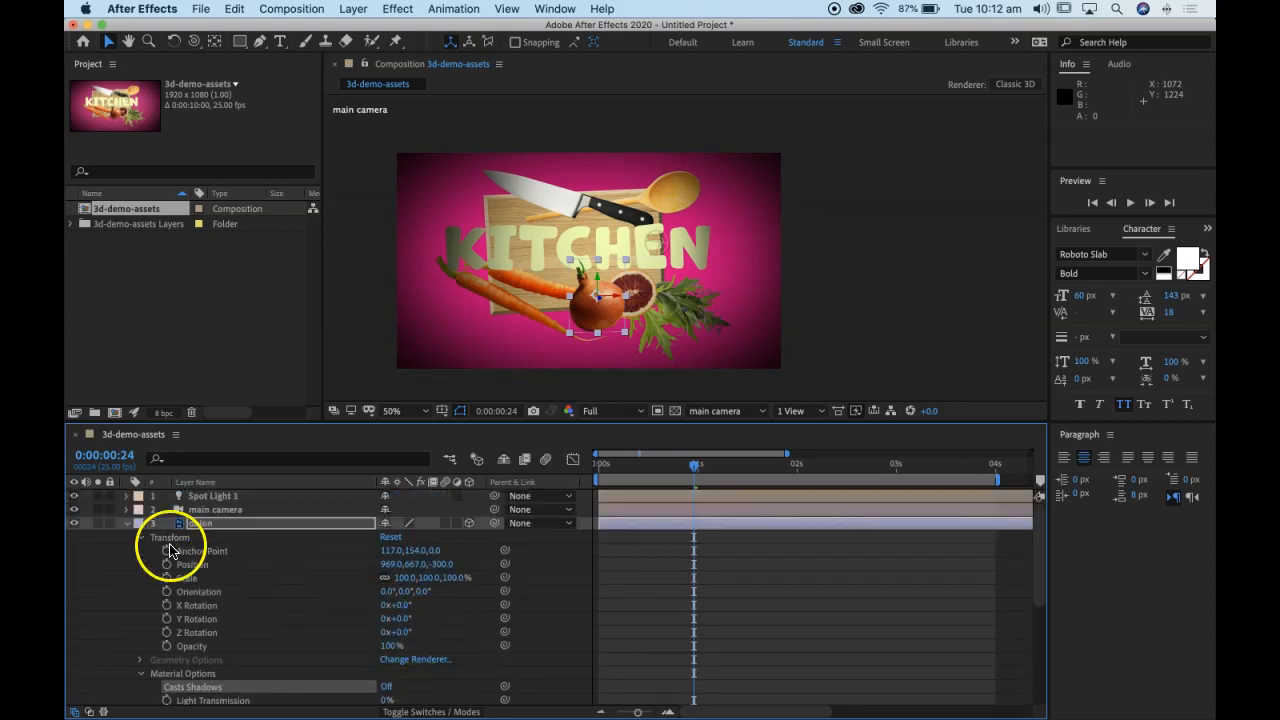
click(124, 524)
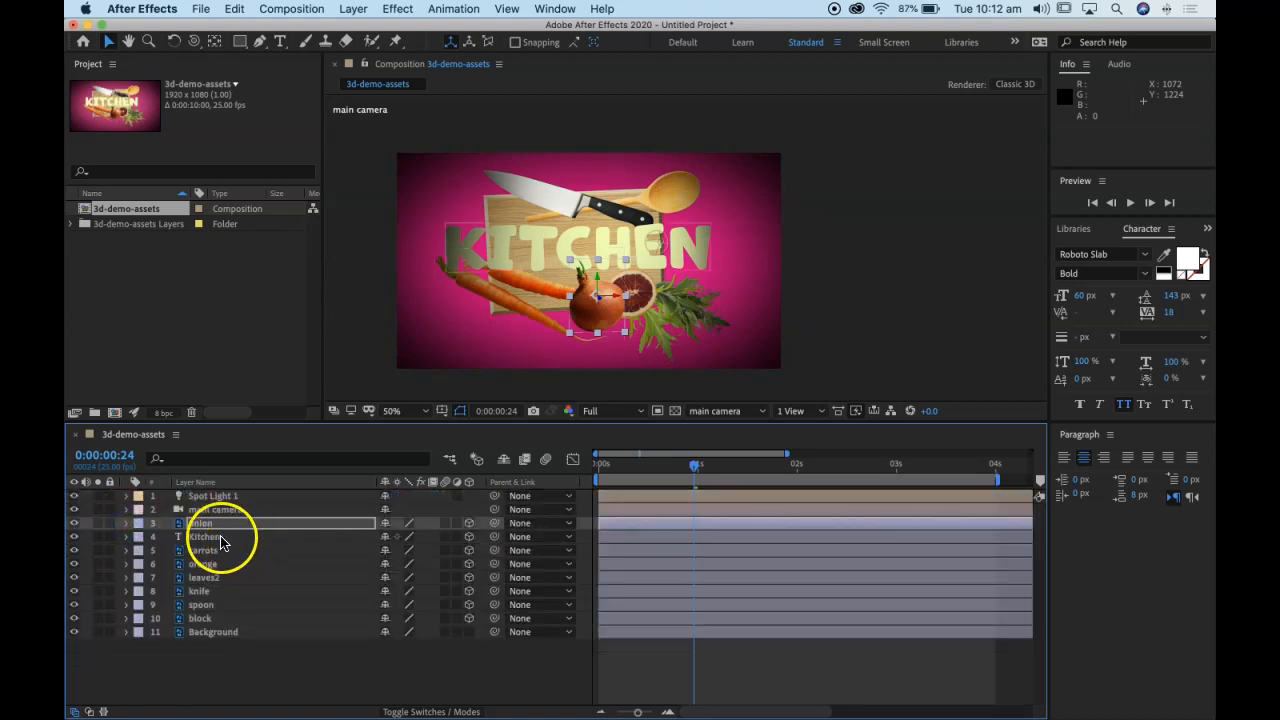
Step: Reveal the Material Options of all layers from onion to block and turn on Casts Shadows for the onion
shift+click(211, 624)
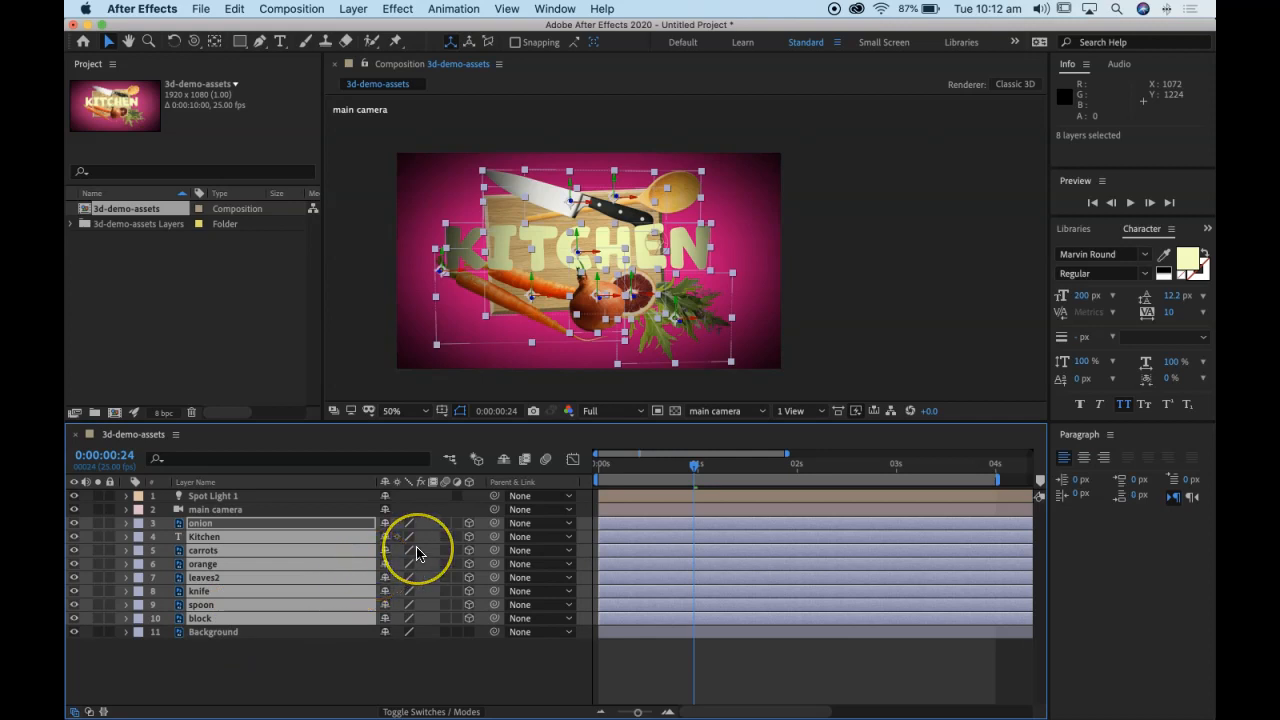
key(a)
key(a)
scroll(350, 635, down, 2)
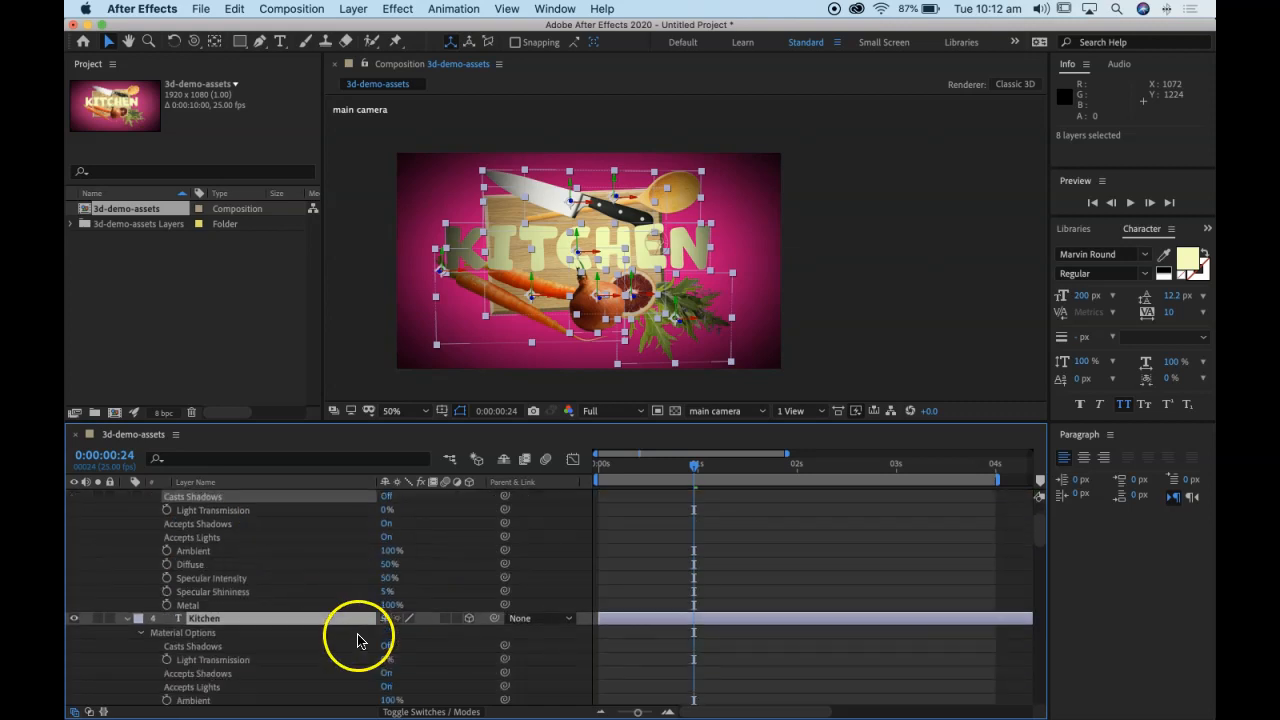
scroll(220, 508, up, 1)
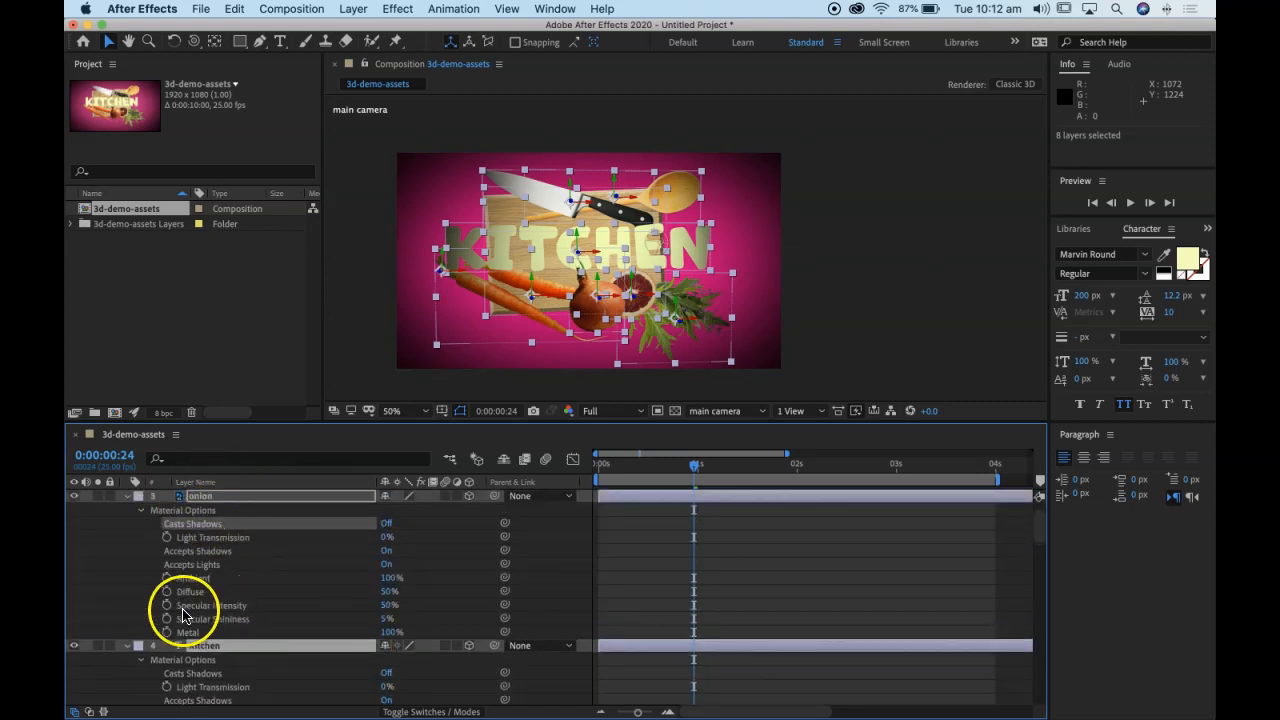
scroll(265, 615, down, 1)
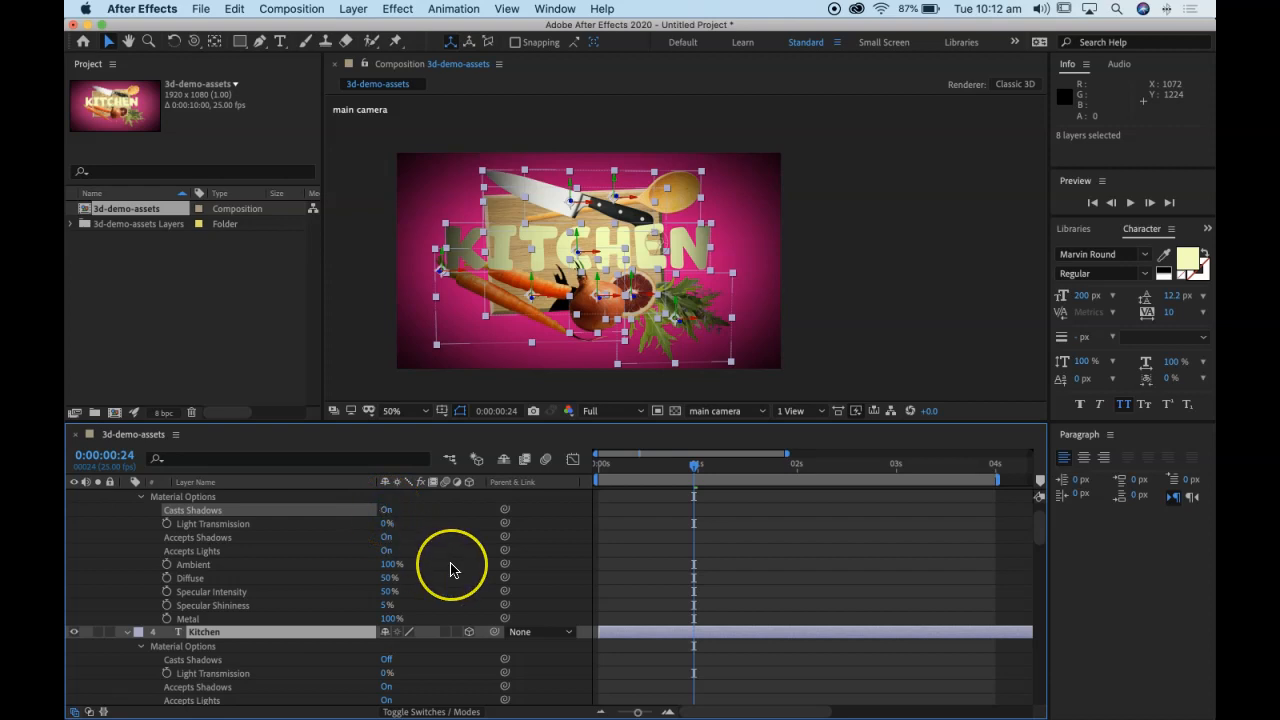
Step: Turn on Casts Shadows for the Kitchen text layer
scroll(455, 567, down, 2)
scroll(450, 570, up, 2)
scroll(450, 570, down, 5)
click(386, 593)
scroll(449, 606, down, 8)
scroll(448, 607, down, 2)
scroll(448, 607, up, 10)
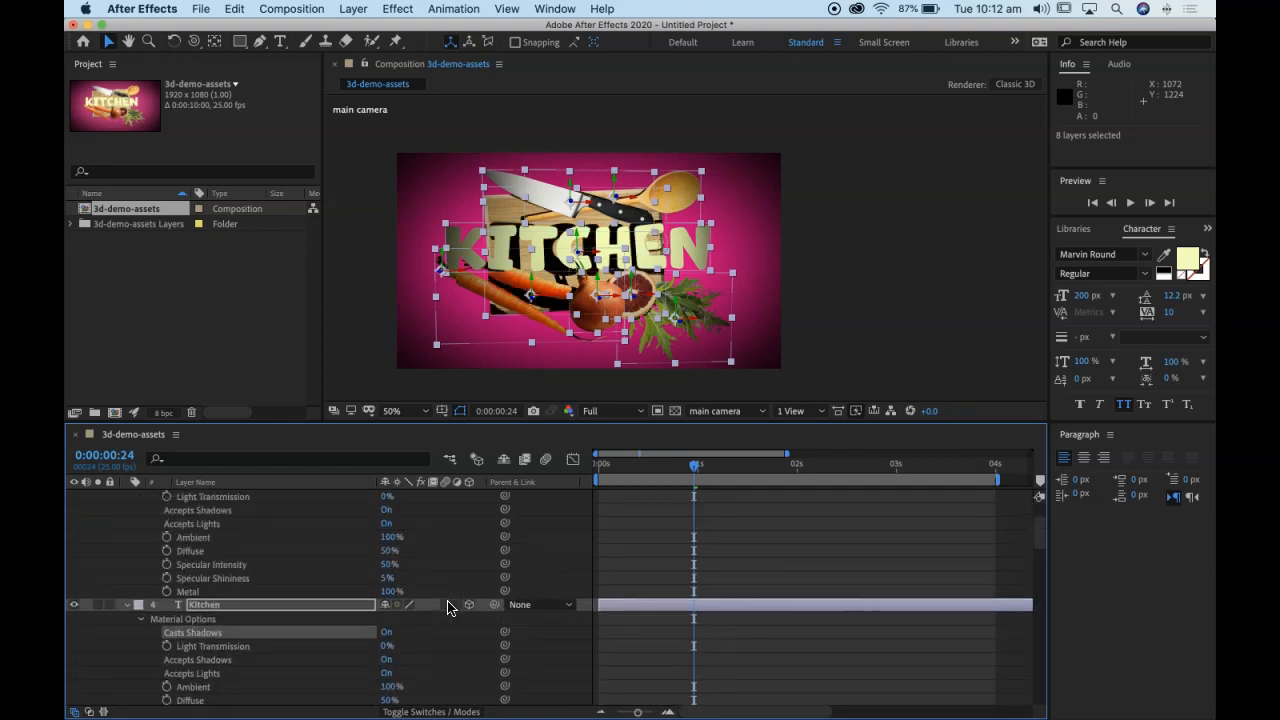
scroll(448, 607, up, 3)
scroll(255, 522, up, 2)
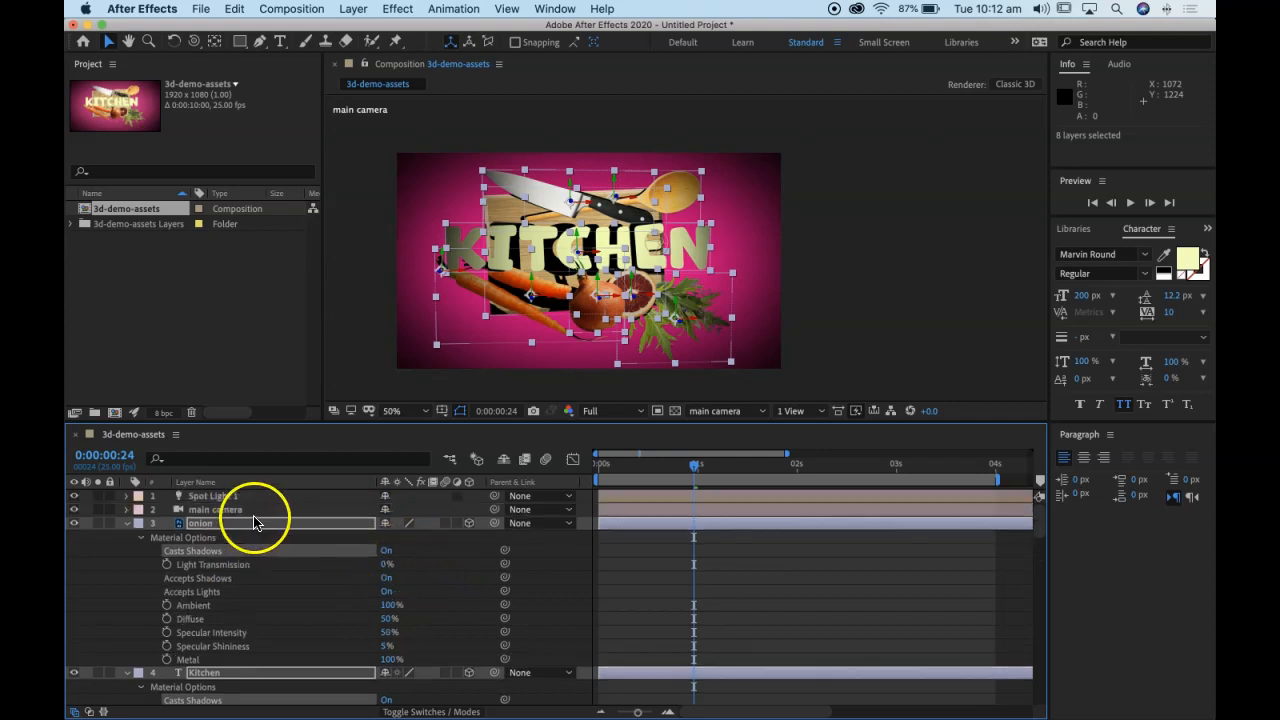
scroll(245, 530, down, 3)
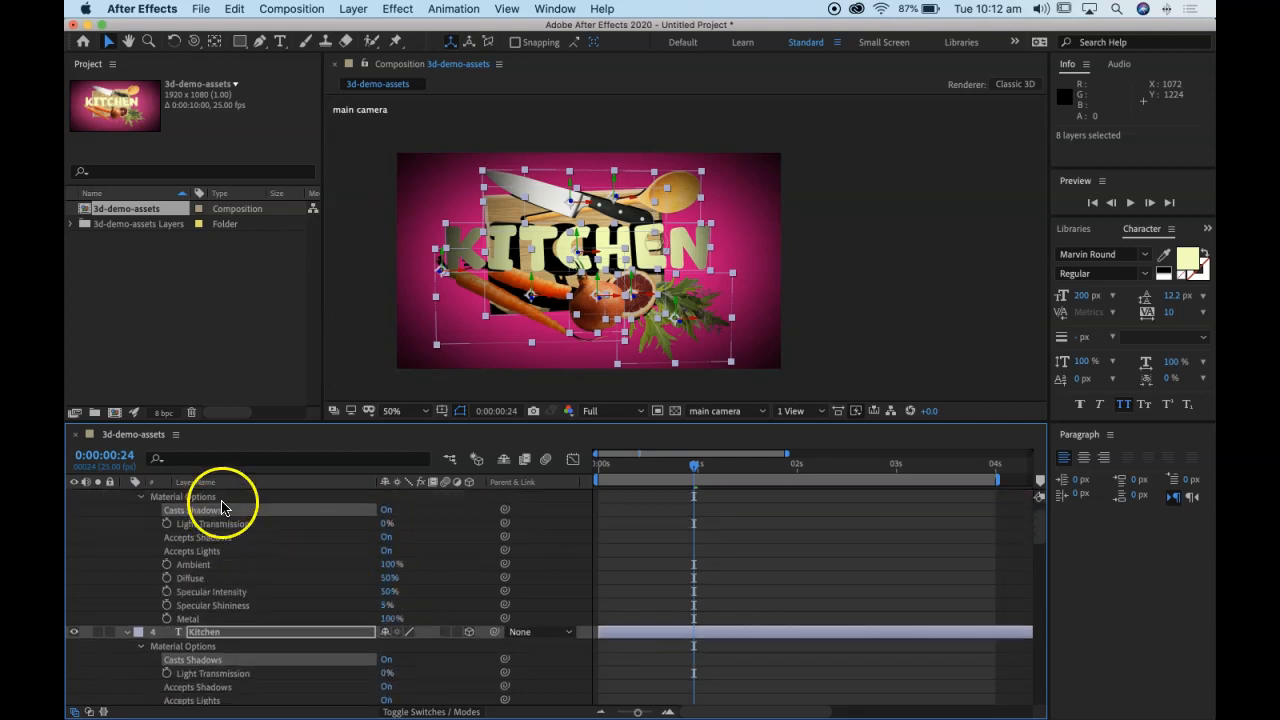
scroll(251, 514, up, 3)
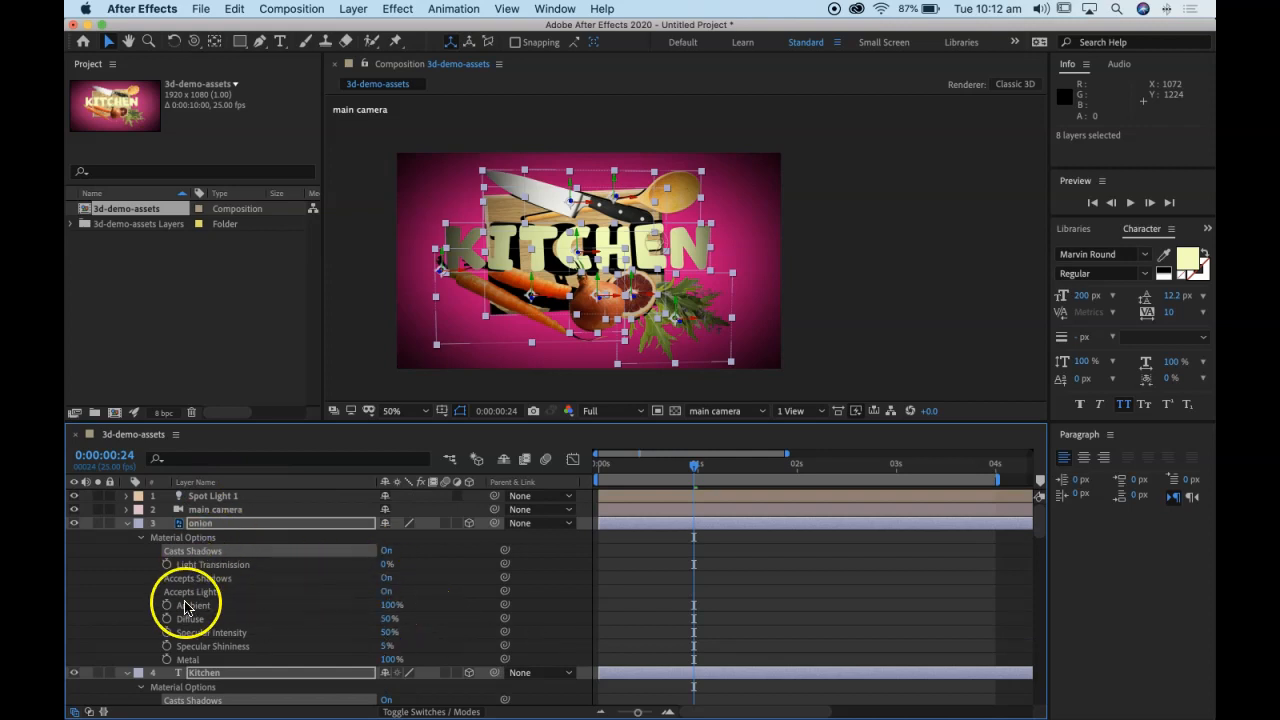
Step: Check the Casts Shadows setting of the selected layers, then collapse their Material Options and deselect them
scroll(345, 622, down, 6)
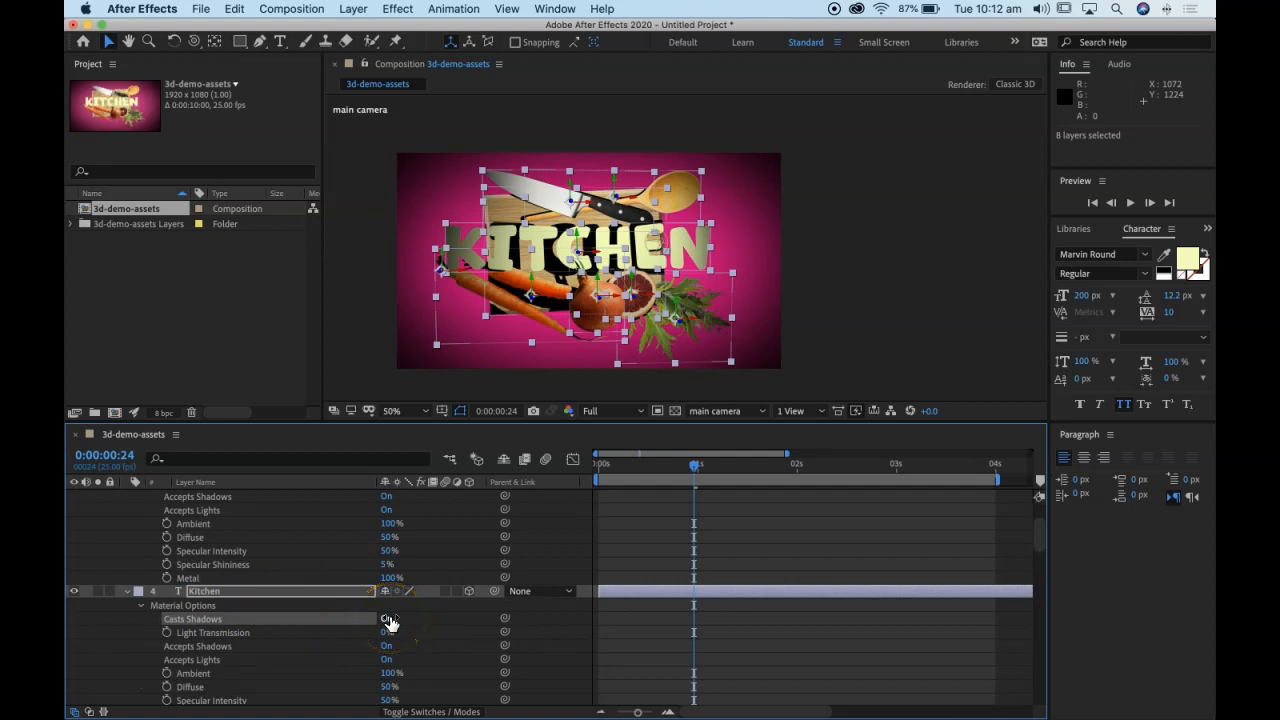
scroll(430, 628, down, 4)
scroll(380, 575, down, 6)
scroll(416, 594, down, 3)
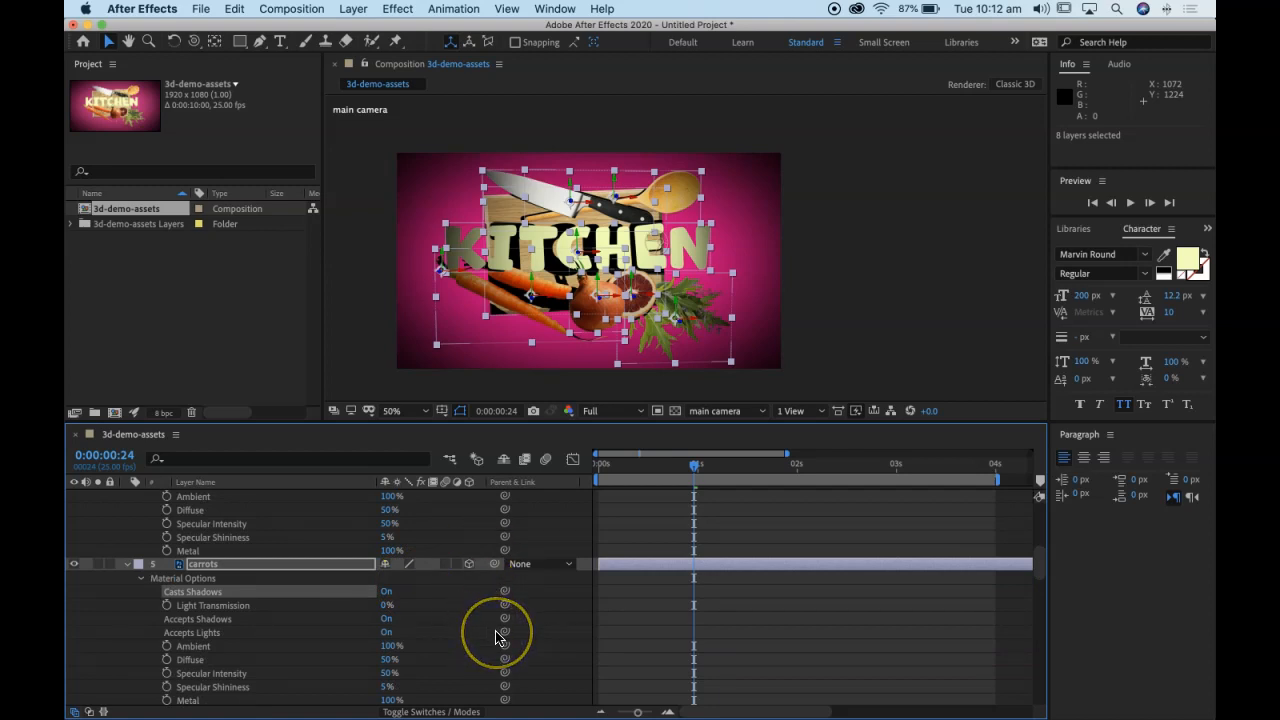
scroll(497, 637, down, 10)
scroll(497, 637, down, 4)
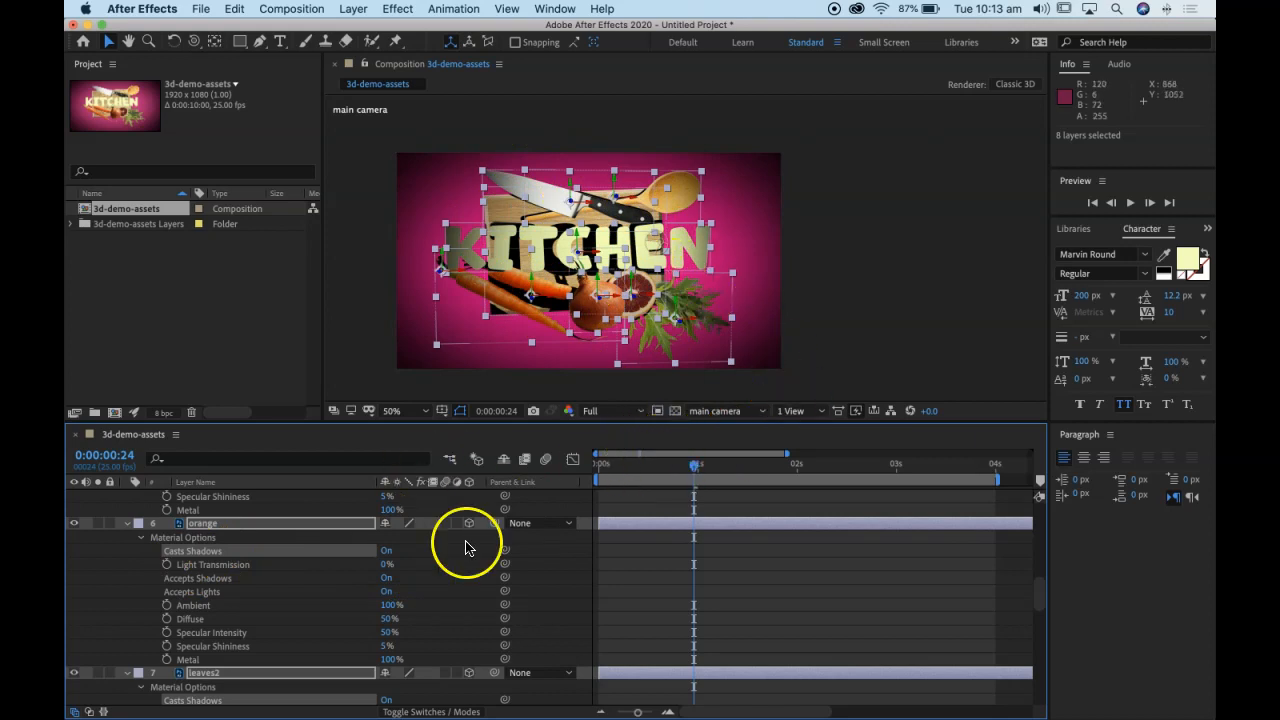
scroll(424, 634, up, 10)
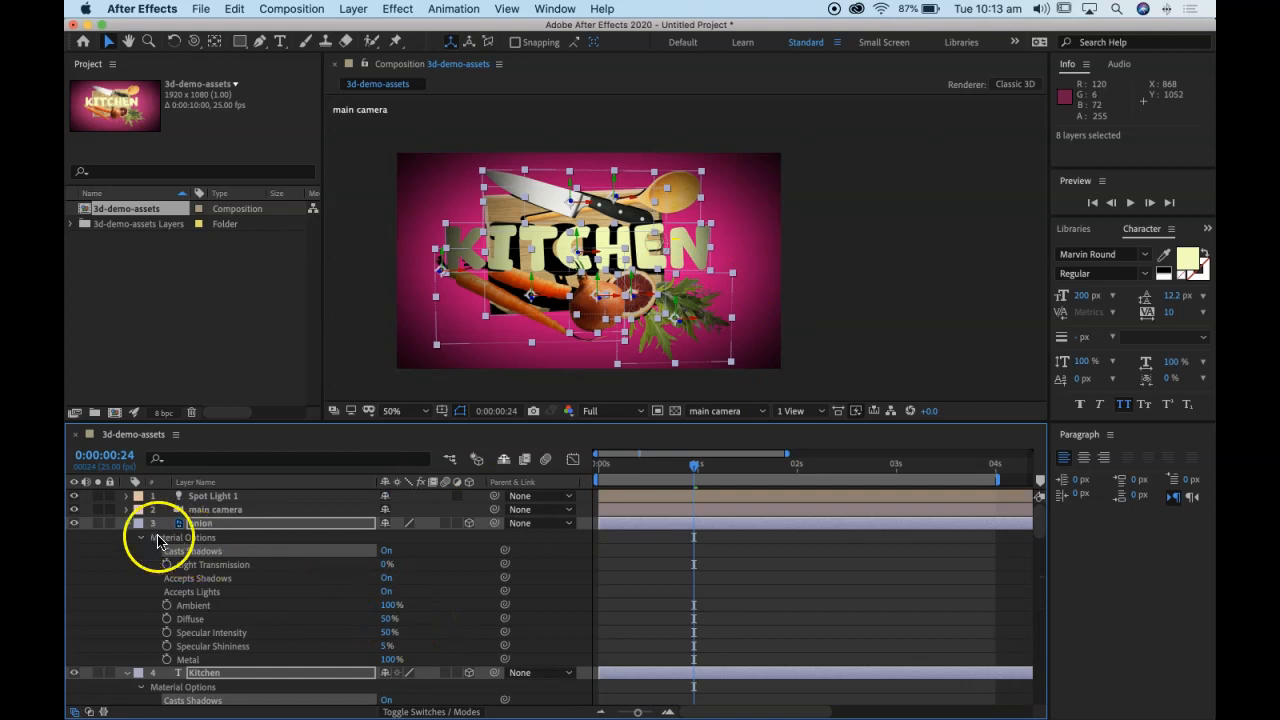
click(127, 523)
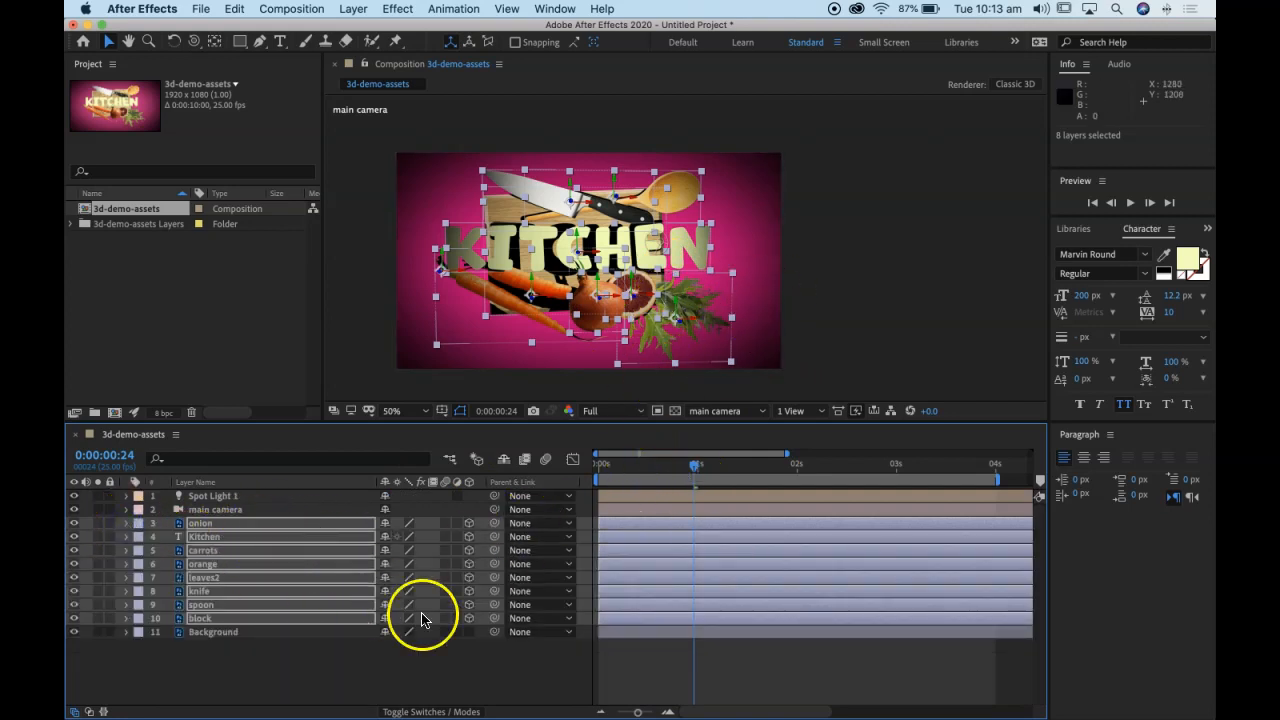
click(237, 672)
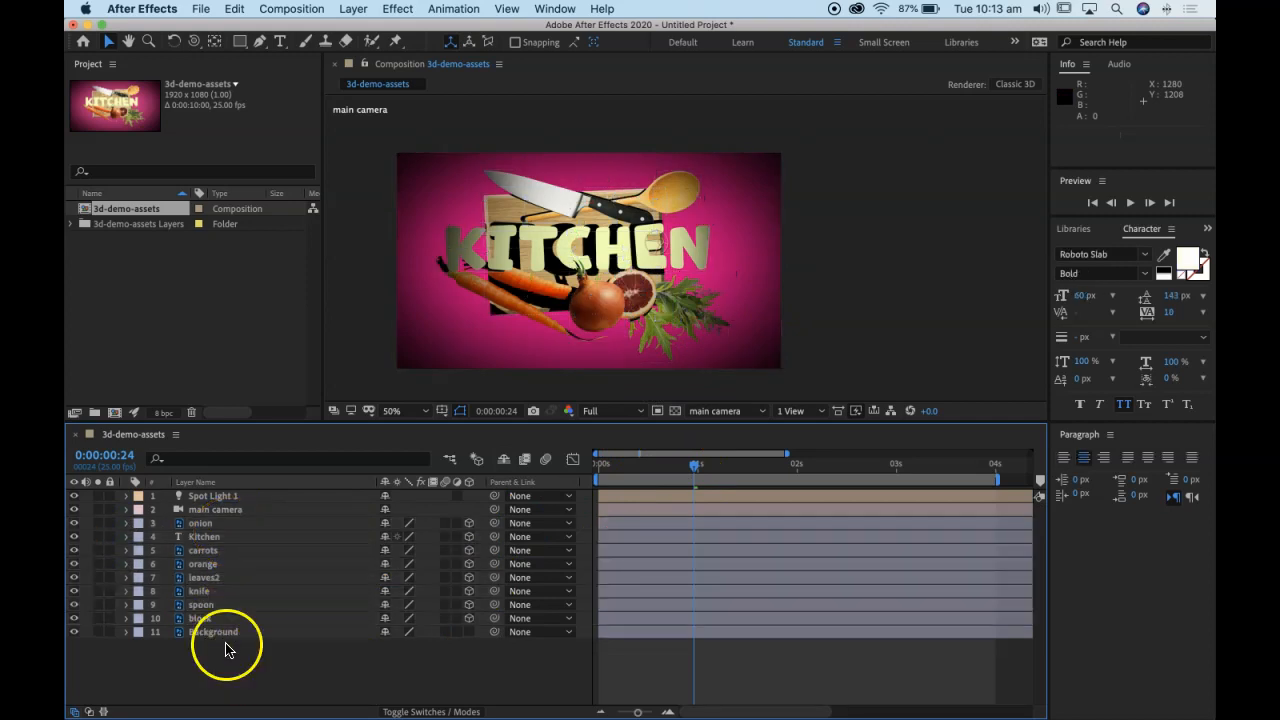
Step: Expand the Light Options of Spot Light 1 and set its Shadow Darkness to 35%
click(213, 497)
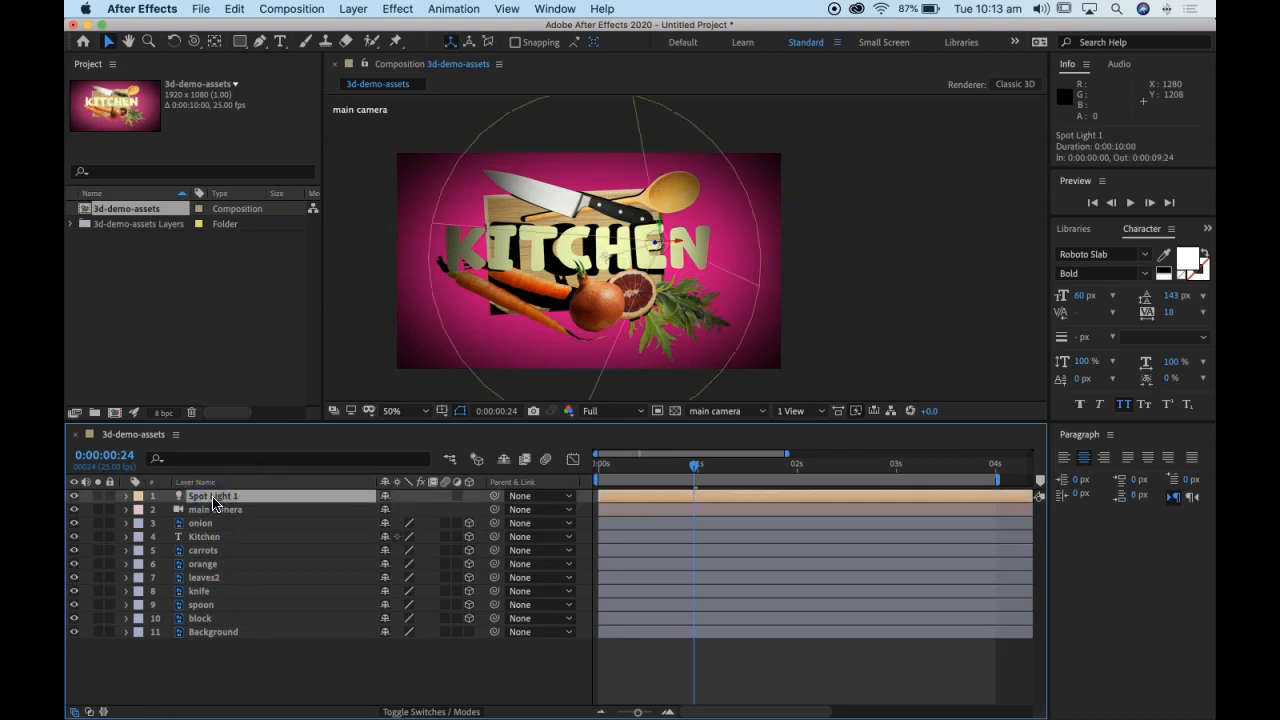
click(127, 497)
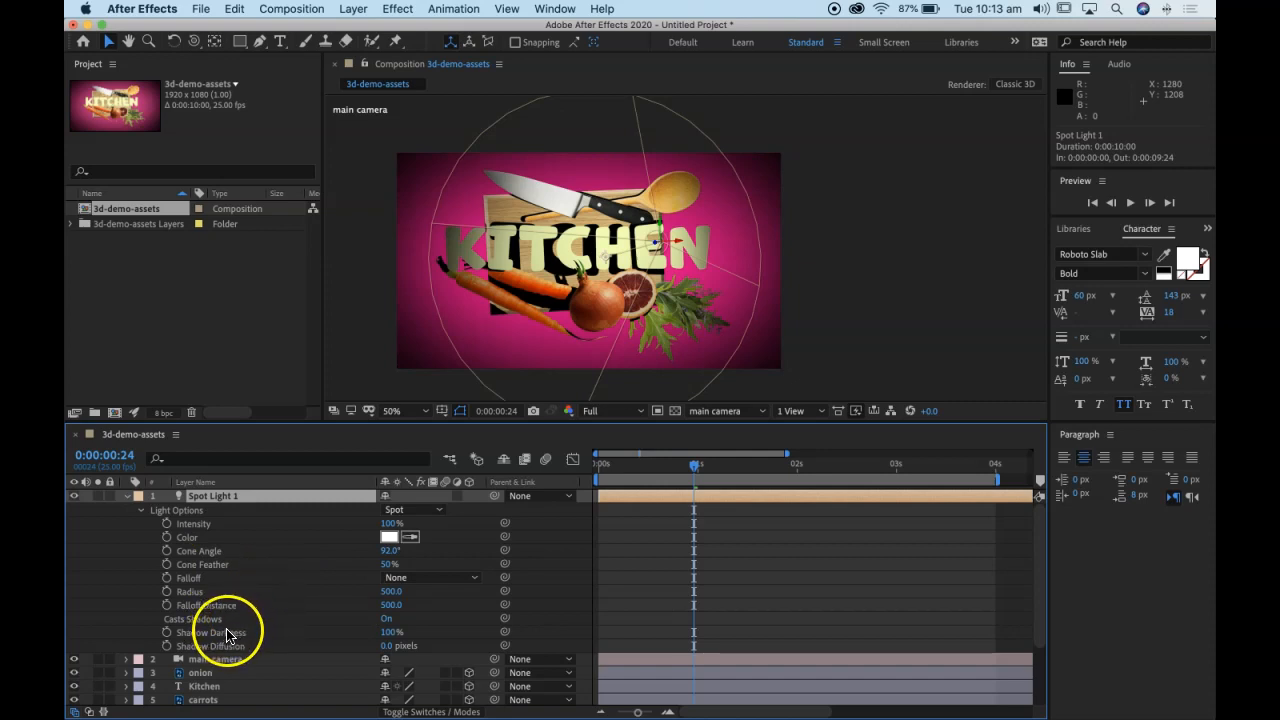
drag(391, 632, 370, 629)
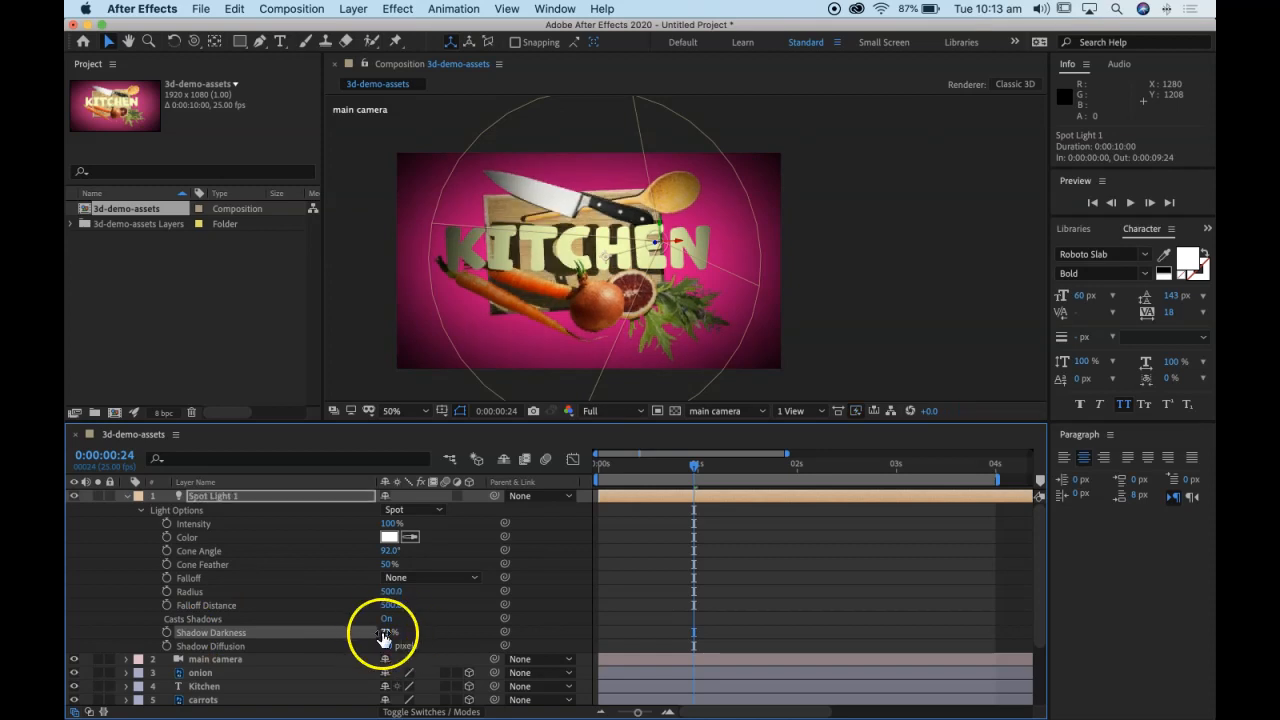
text(35)
click(457, 635)
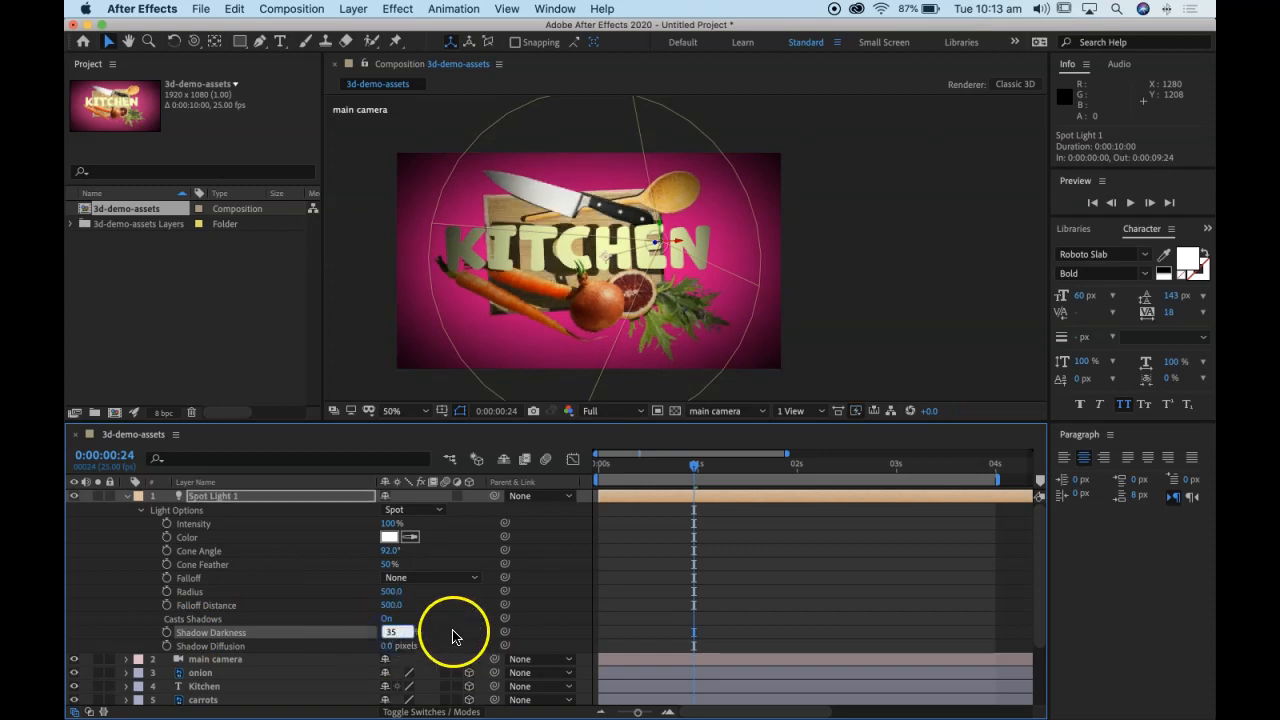
Step: Set the Shadow Diffusion of Spot Light 1 to 15 pixels and collapse the light's properties
click(387, 645)
drag(390, 645, 389, 645)
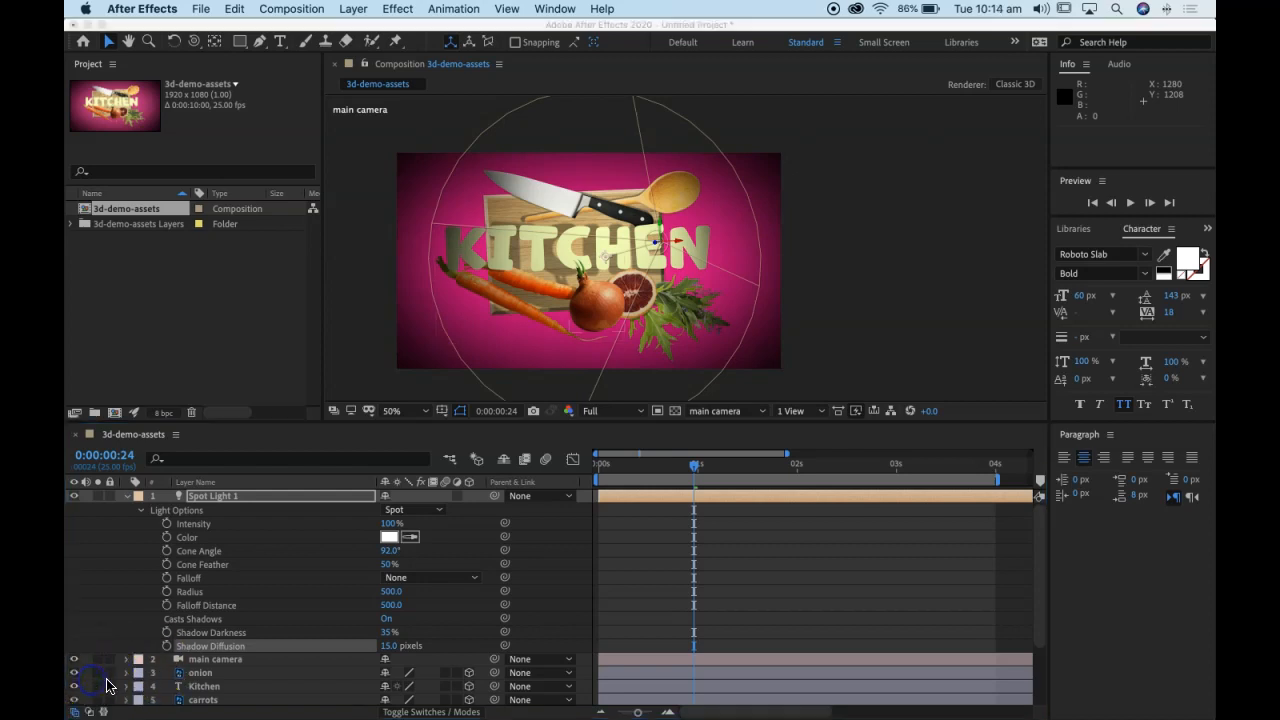
click(128, 502)
click(127, 498)
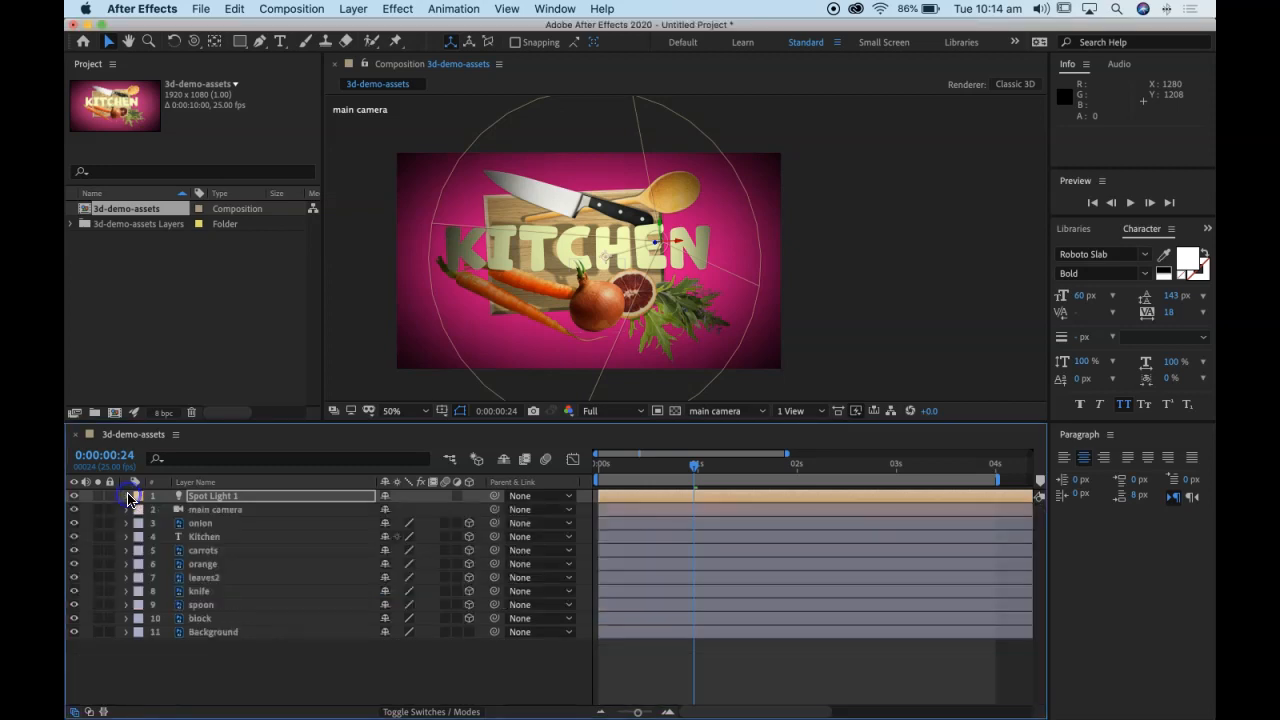
Step: Preview the camera animation from the start of the composition to check the softened shadows, then stop playback
drag(697, 484, 557, 472)
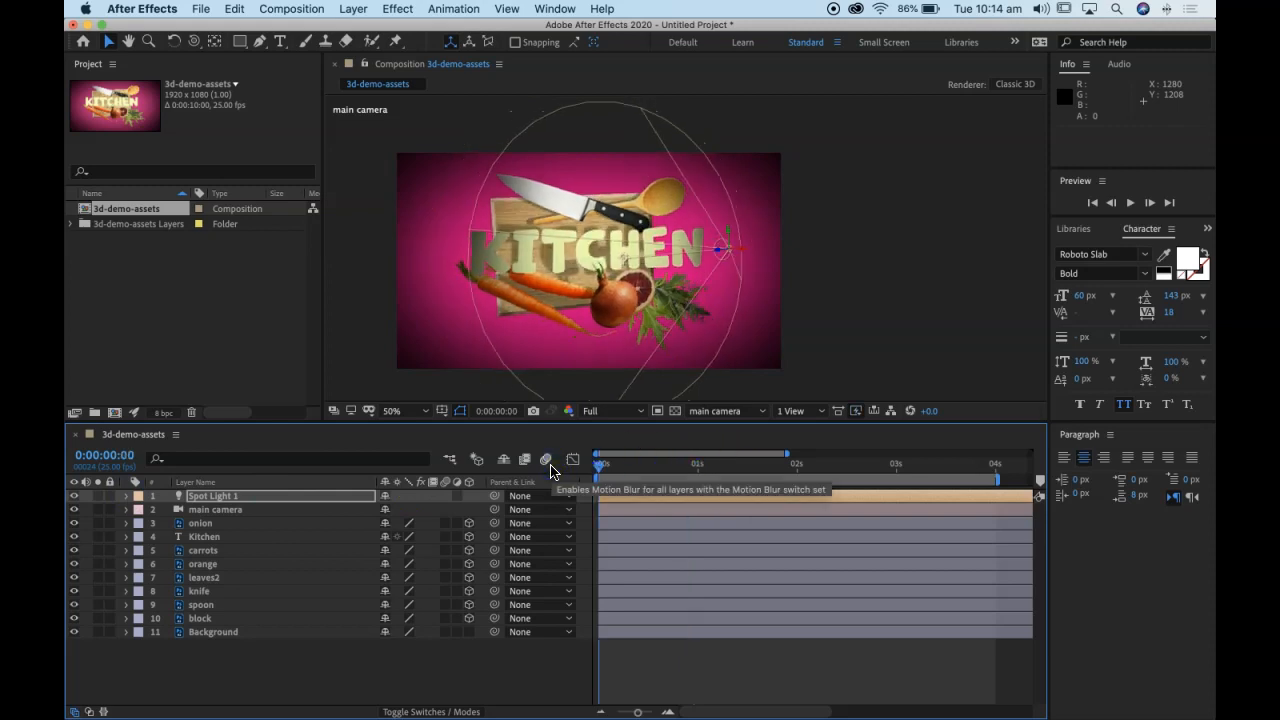
key(space)
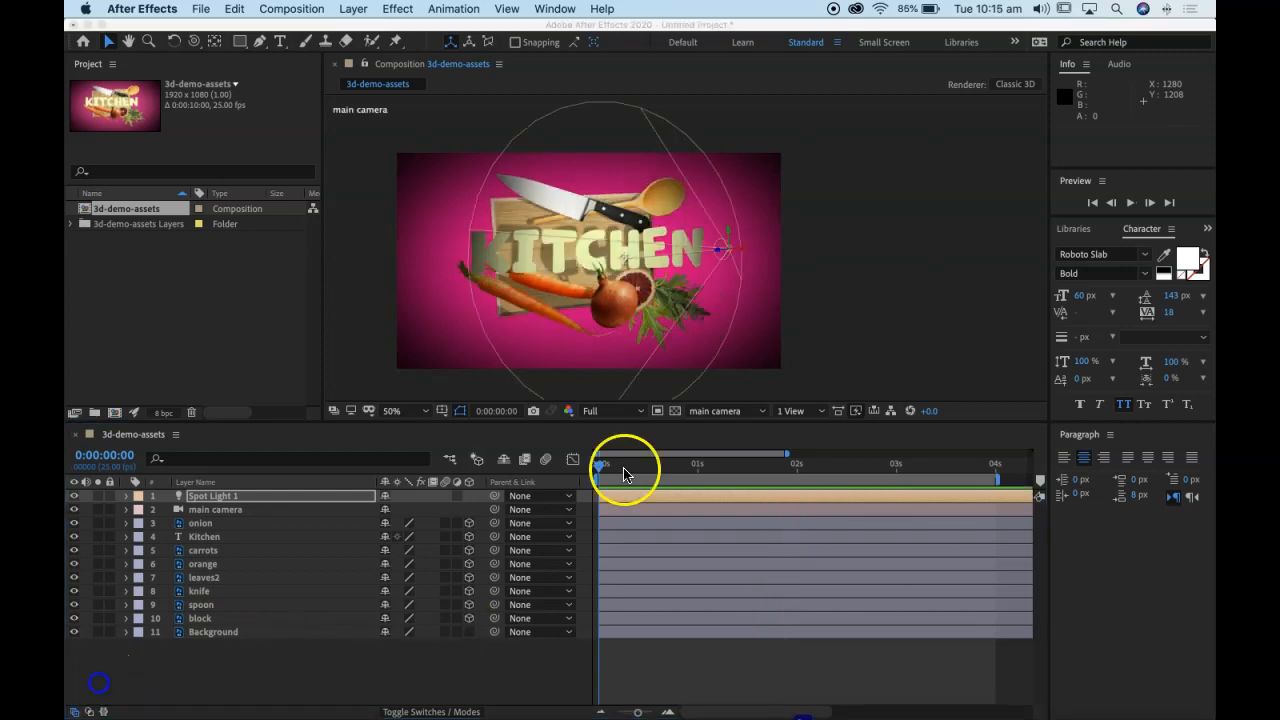
click(608, 478)
key(space)
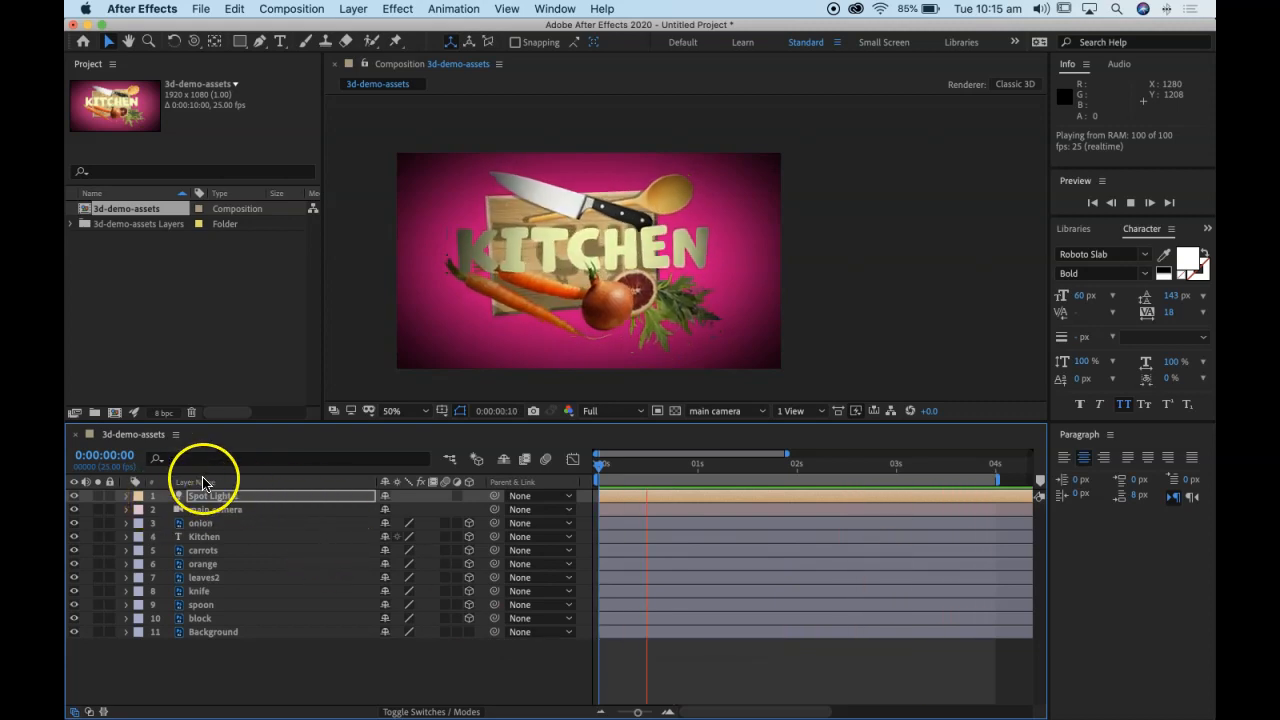
click(296, 518)
Step: In the Kitchen text layer's Material Options, try Accepts Shadows as Only and set it to Off
click(205, 537)
click(125, 537)
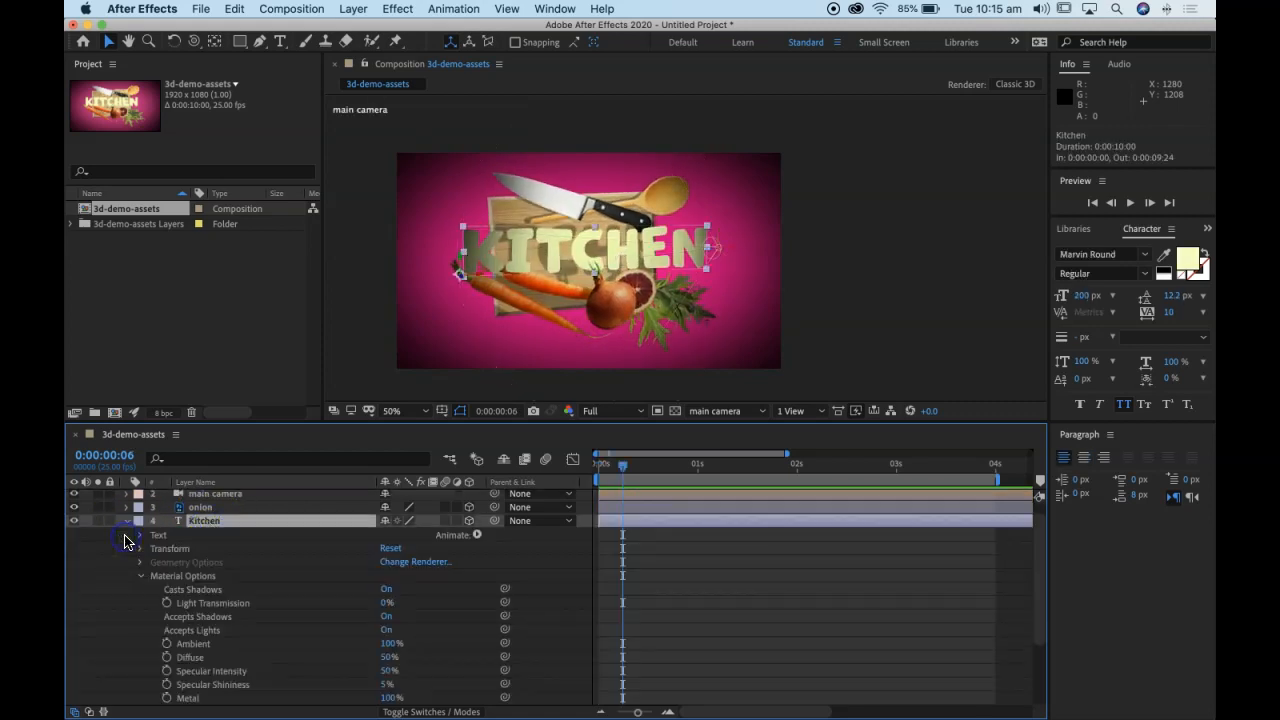
click(142, 576)
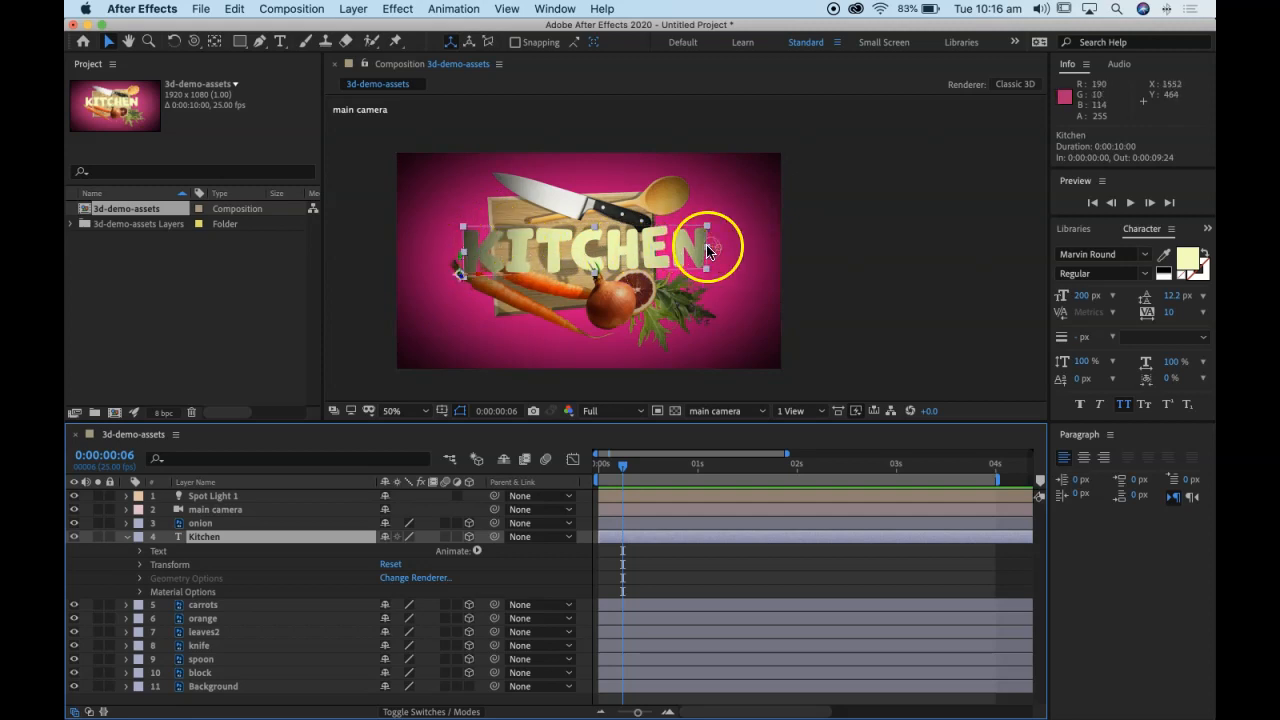
click(140, 591)
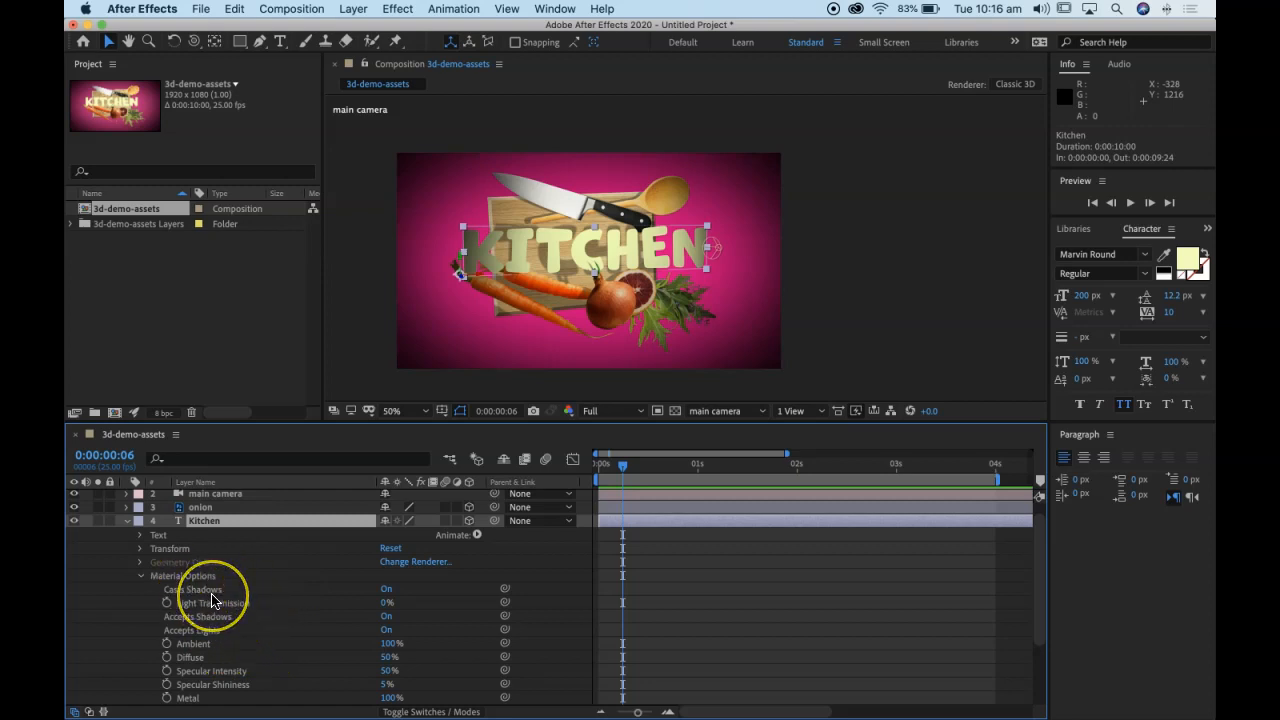
scroll(212, 600, down, 2)
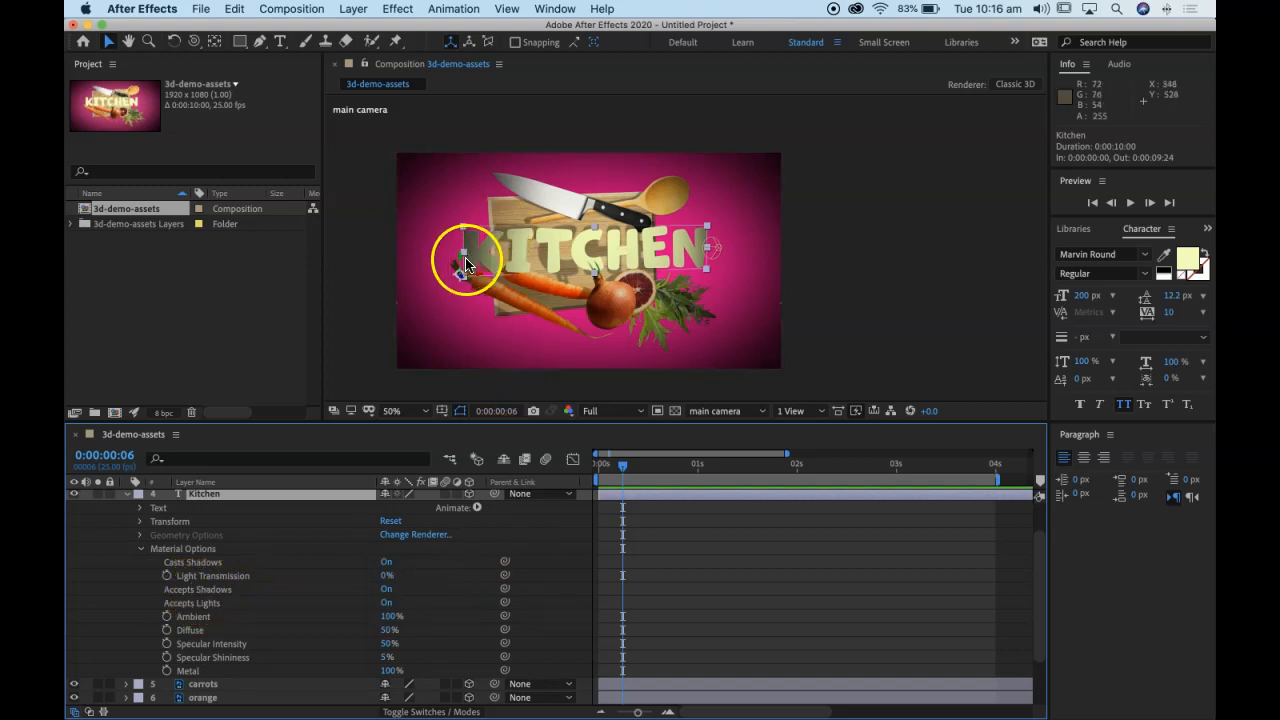
click(385, 589)
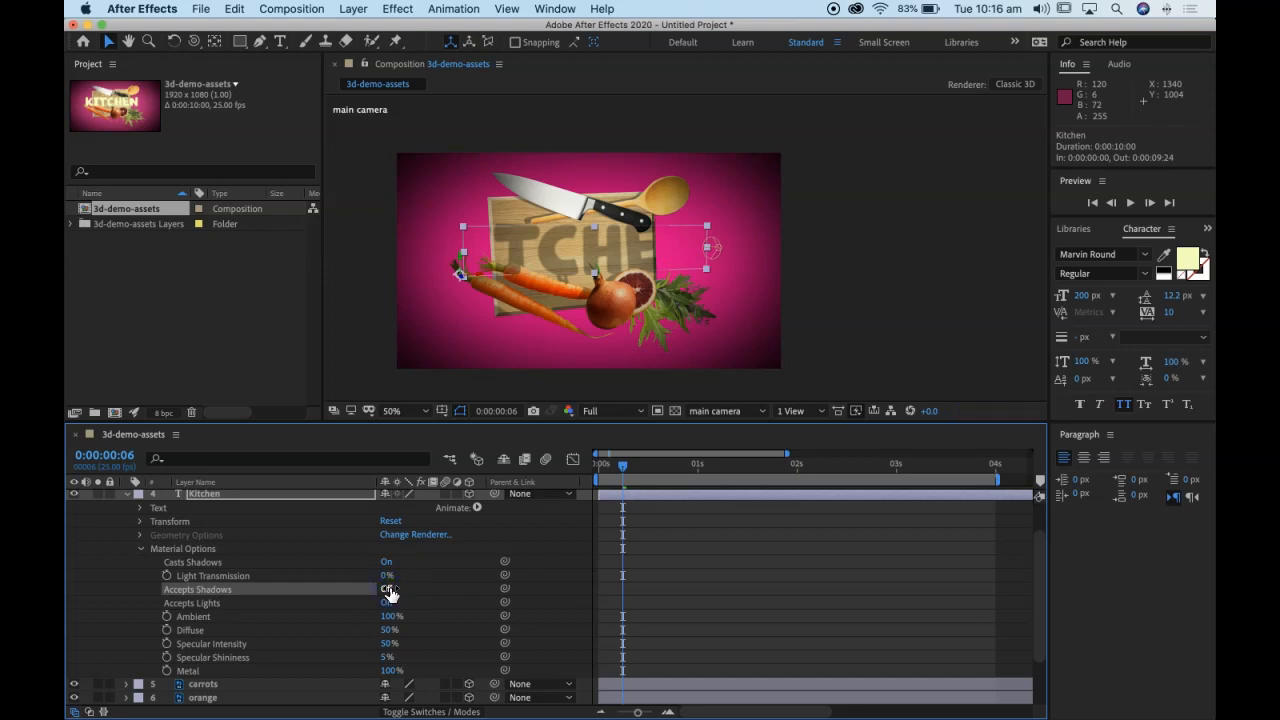
click(387, 590)
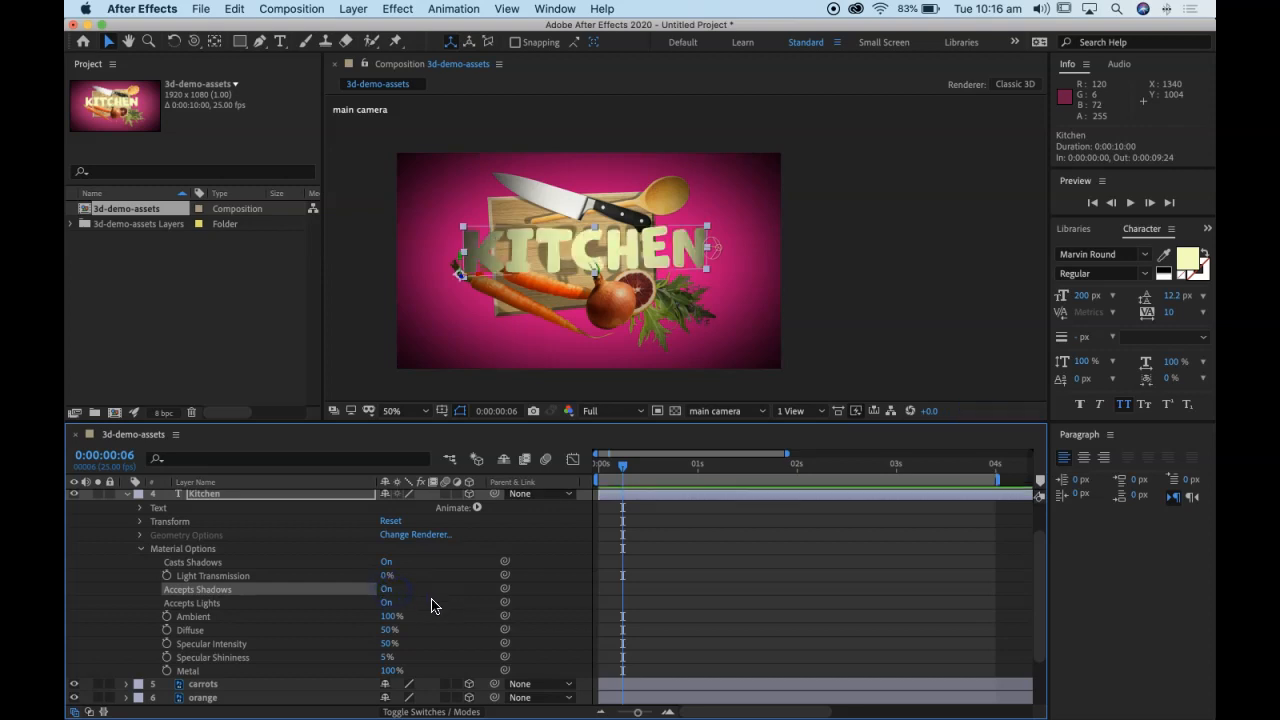
click(389, 589)
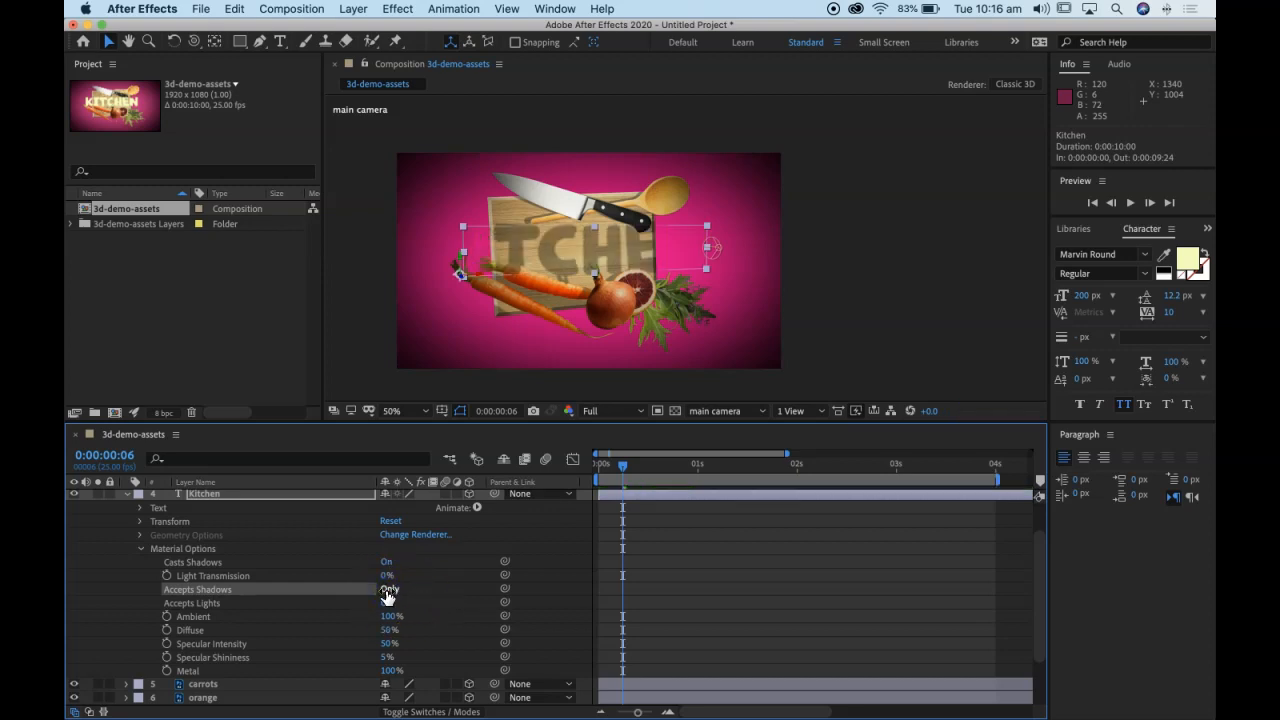
click(389, 590)
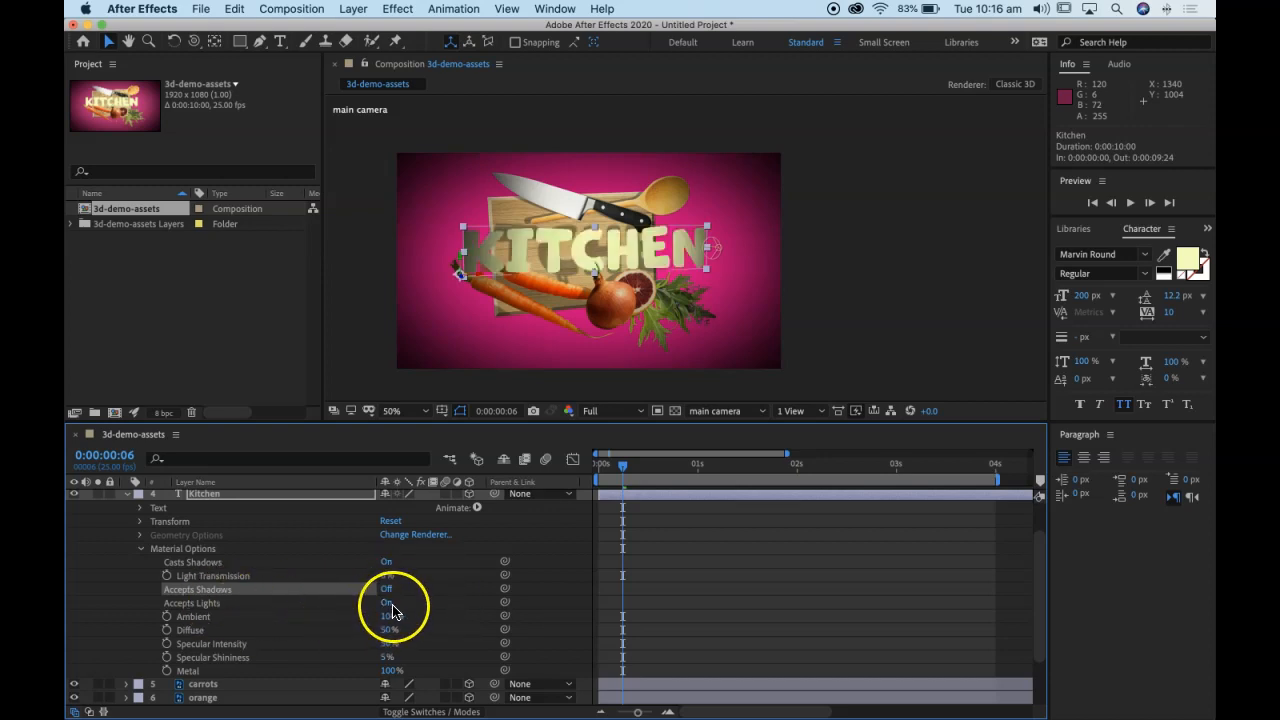
Step: Turn off Accepts Lights for the Kitchen text layer and scrub the animation to 0:00:02:23 to check the text
click(388, 605)
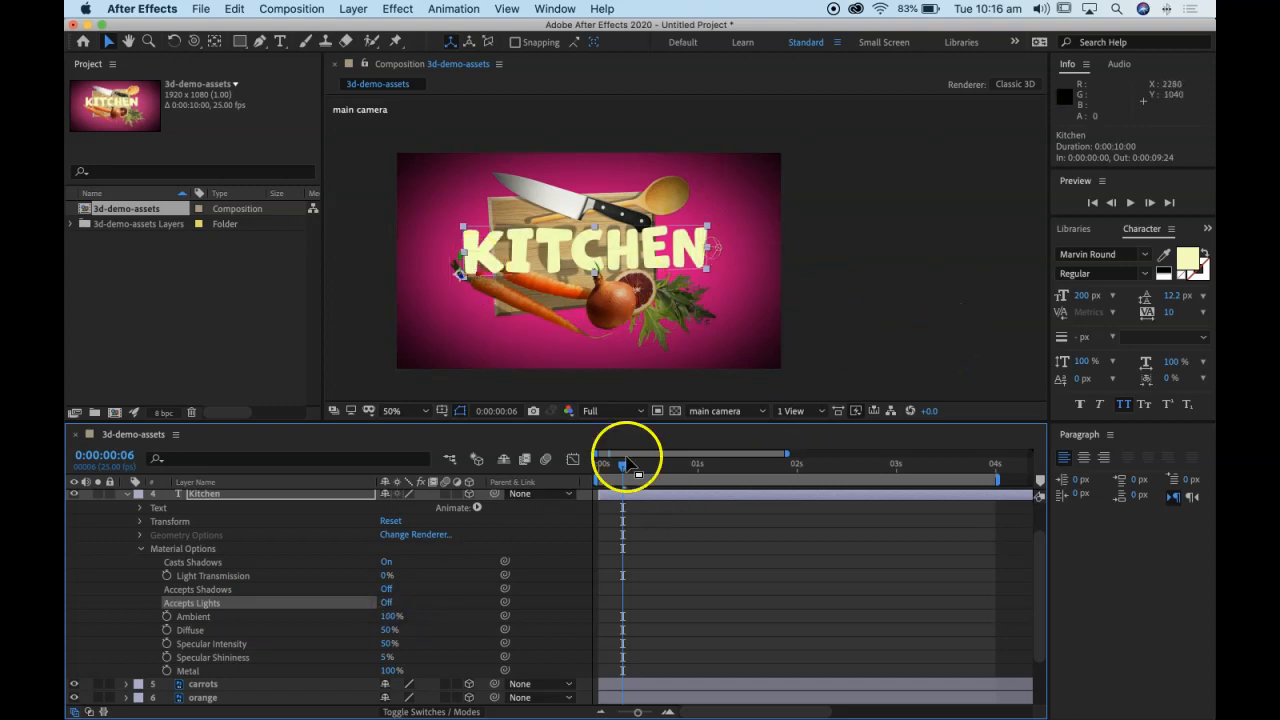
drag(616, 474, 888, 492)
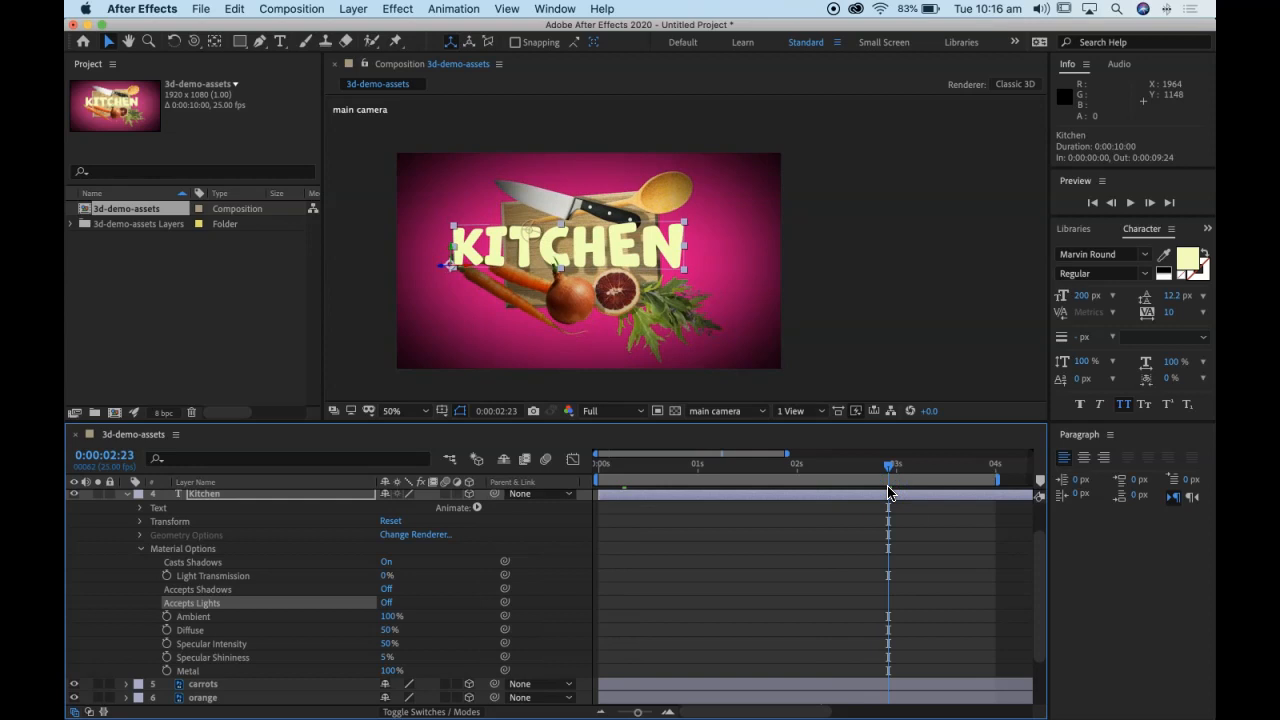